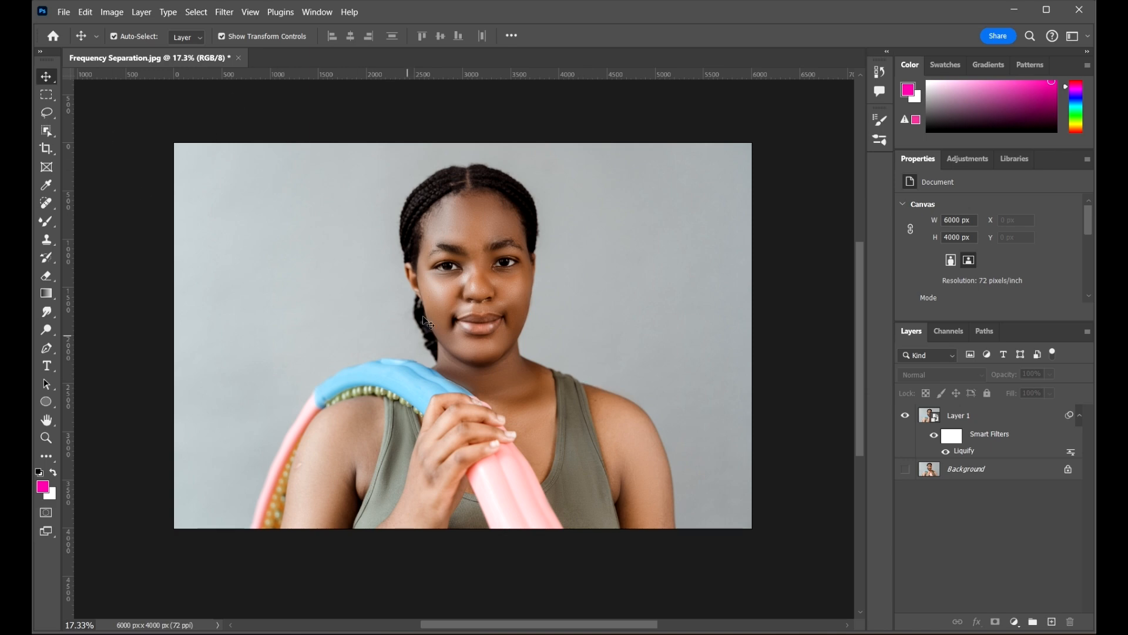
Open the Girl with Acne photo as a second document
{"action": "left_click", "coordinate": [62, 13]}
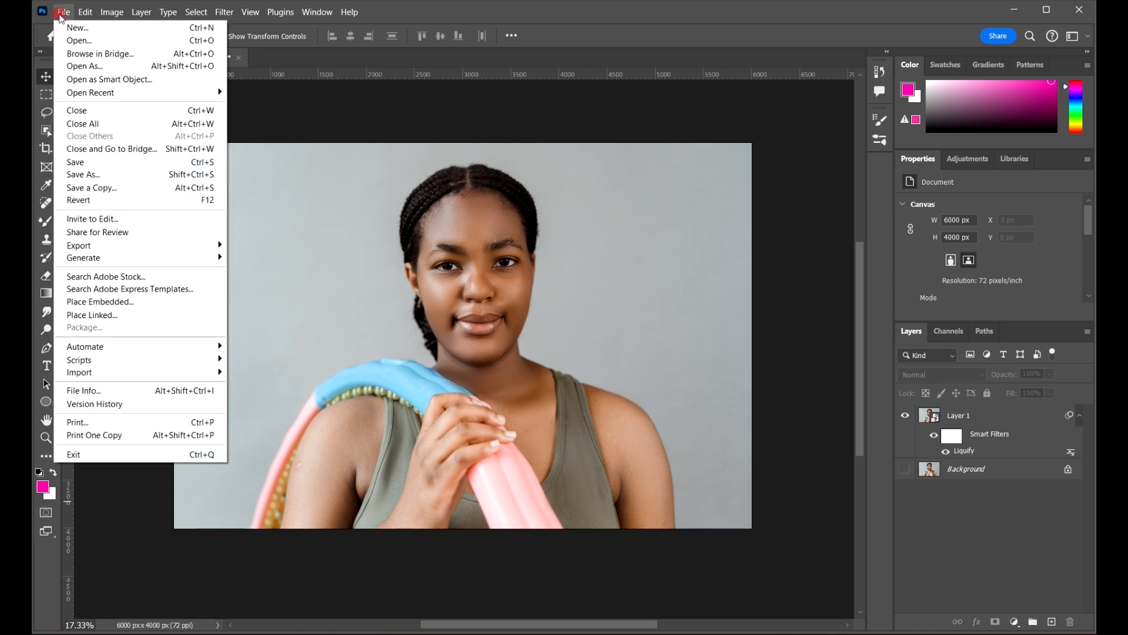
{"action": "left_click", "coordinate": [76, 40]}
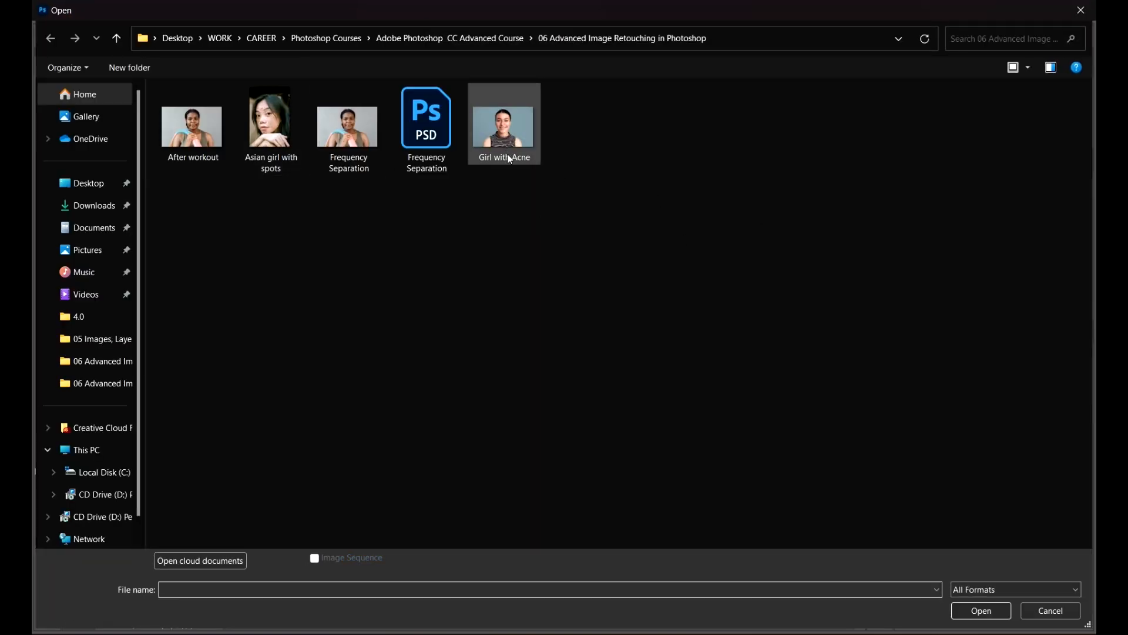
{"action": "left_click", "coordinate": [504, 154]}
{"action": "left_click", "coordinate": [990, 614]}
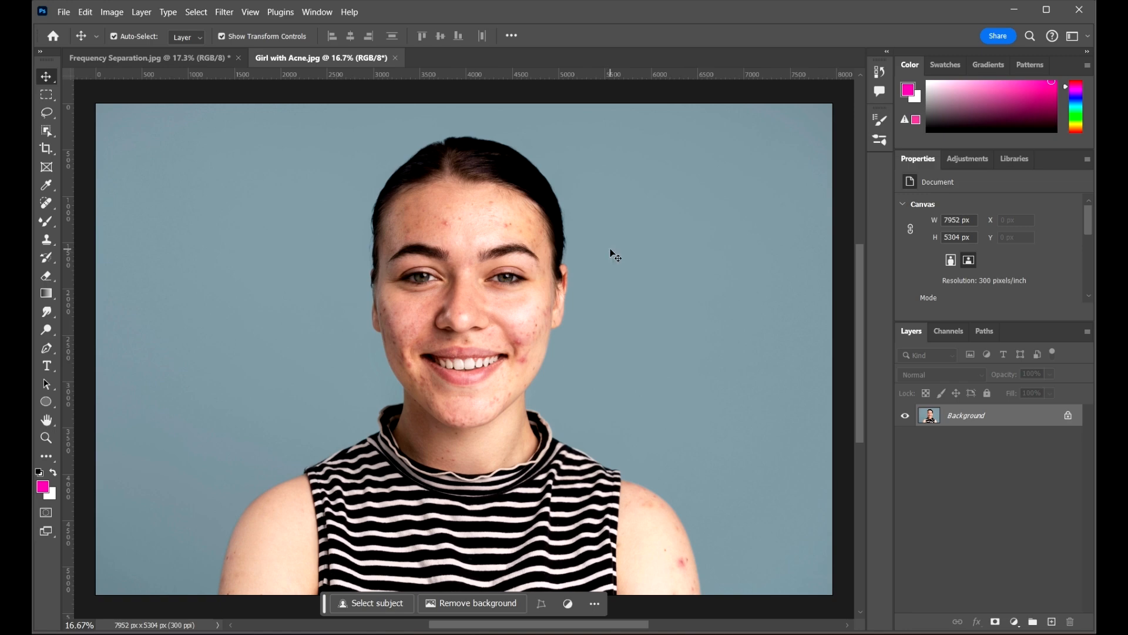
Zoom in, fit the photo to the window, then zoom into her face to inspect blemishes
{"action": "scroll", "coordinate": [575, 252], "scroll_direction": "down", "scroll_amount": 1}
{"action": "scroll", "coordinate": [469, 188], "scroll_direction": "up", "scroll_amount": 7}
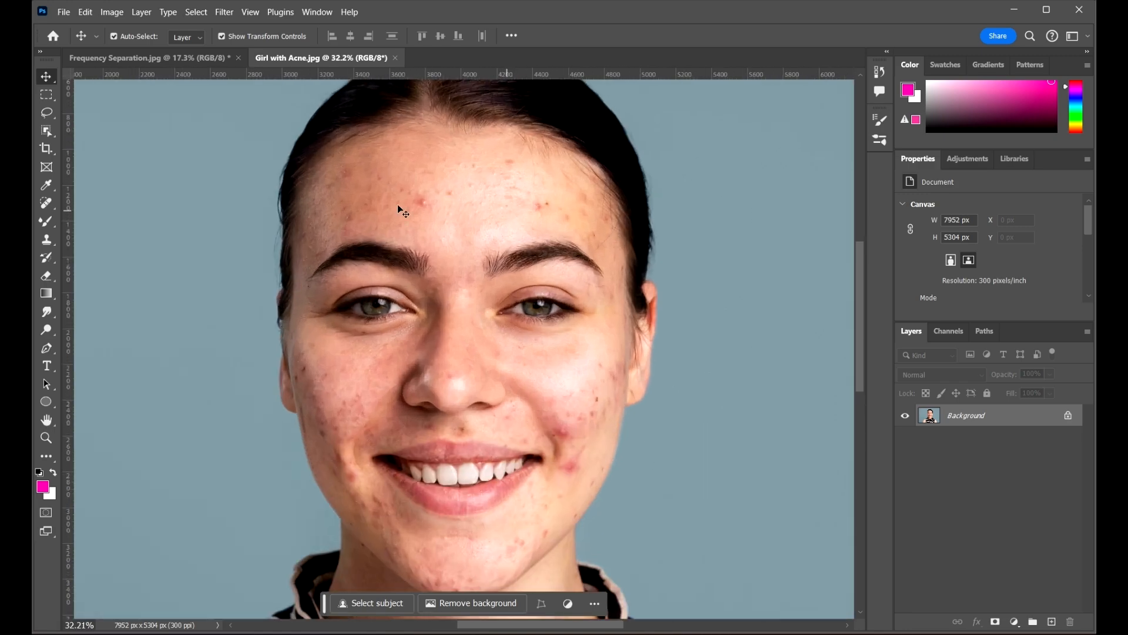
{"action": "scroll", "coordinate": [398, 207], "scroll_direction": "up", "scroll_amount": 5}
{"action": "scroll", "coordinate": [448, 243], "scroll_direction": "down", "scroll_amount": 5}
{"action": "scroll", "coordinate": [516, 267], "scroll_direction": "down", "scroll_amount": 5}
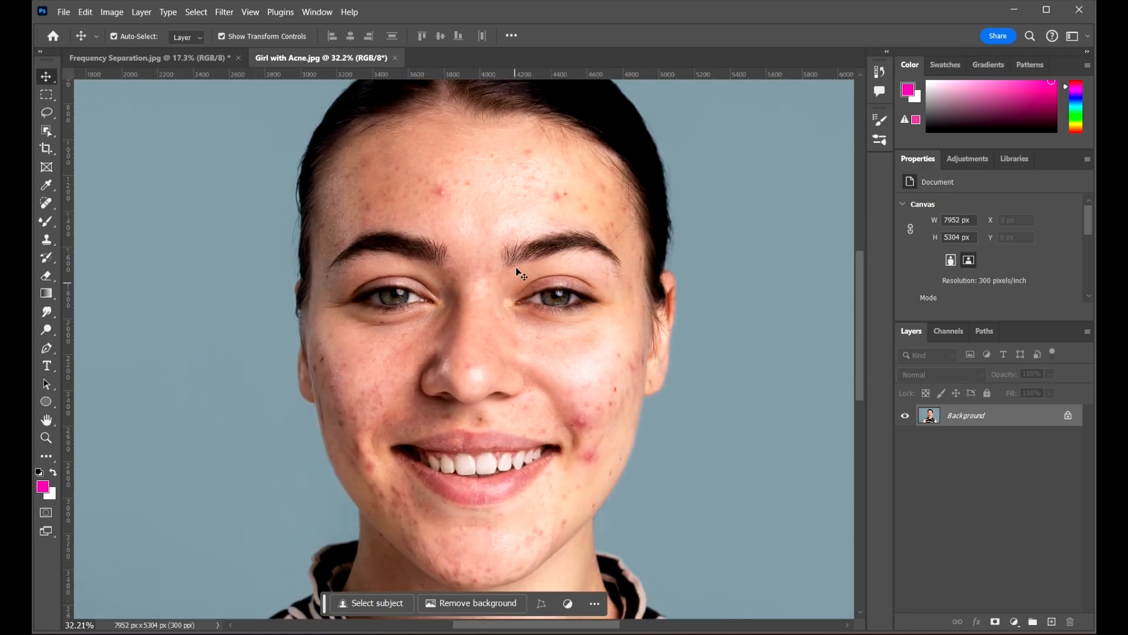
{"action": "scroll", "coordinate": [572, 383], "scroll_direction": "up", "scroll_amount": 4}
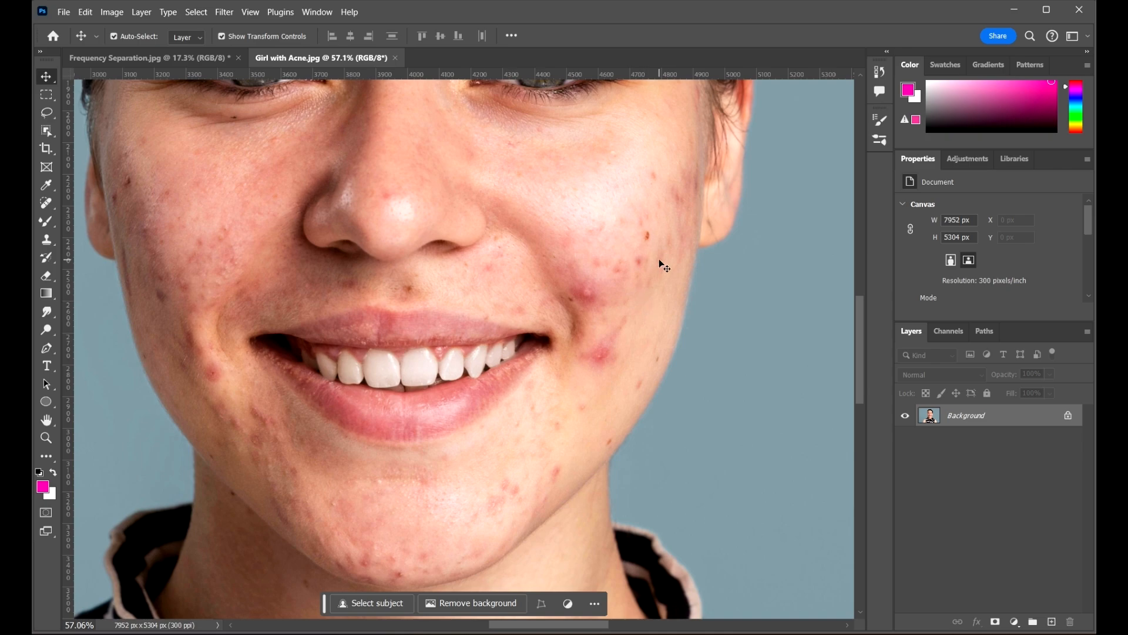
{"action": "scroll", "coordinate": [655, 260], "scroll_direction": "up", "scroll_amount": 2}
{"action": "key", "text": "ctrl+0"}
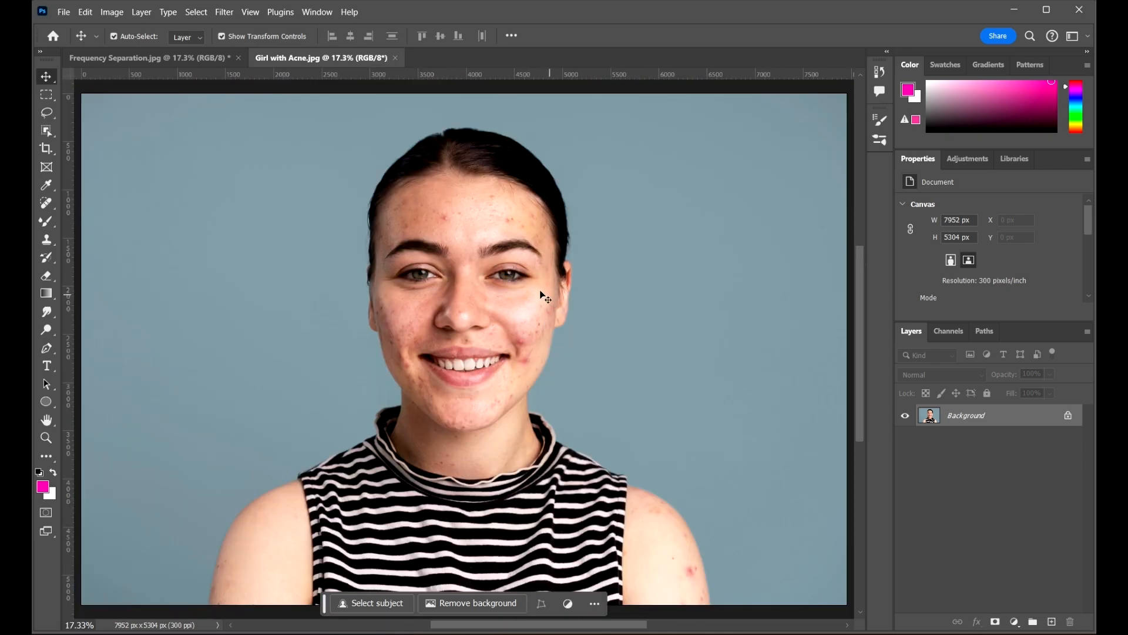
{"action": "scroll", "coordinate": [491, 260], "scroll_direction": "up", "scroll_amount": 3}
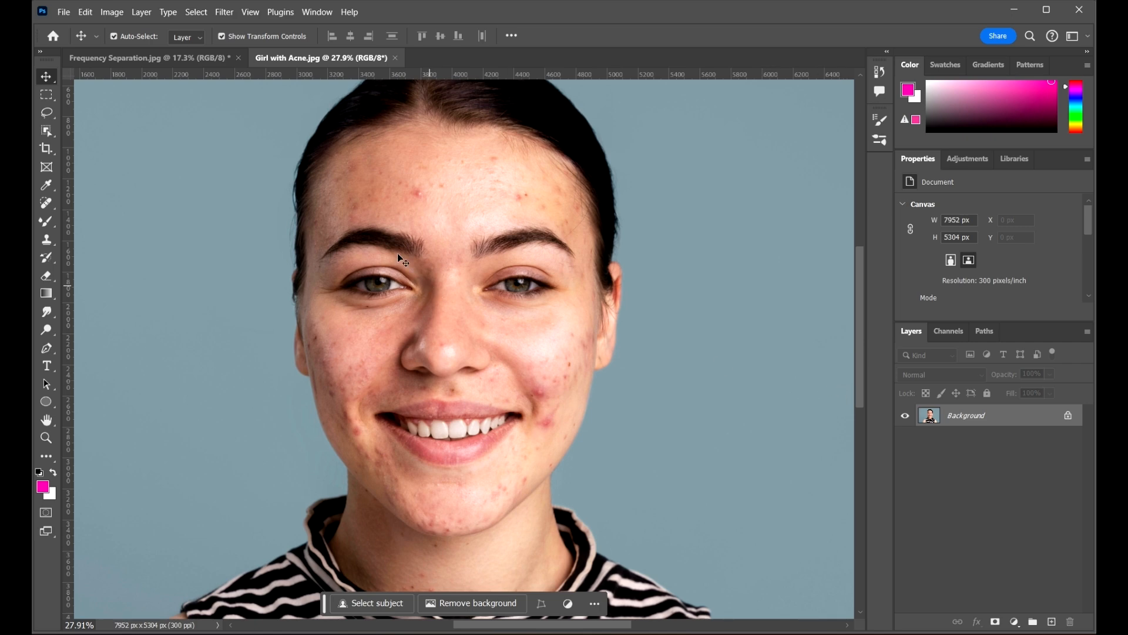
{"action": "scroll", "coordinate": [414, 219], "scroll_direction": "up", "scroll_amount": 4}
{"action": "scroll", "coordinate": [429, 181], "scroll_direction": "down", "scroll_amount": 5}
{"action": "scroll", "coordinate": [545, 337], "scroll_direction": "up", "scroll_amount": 4}
{"action": "scroll", "coordinate": [541, 360], "scroll_direction": "down", "scroll_amount": 2}
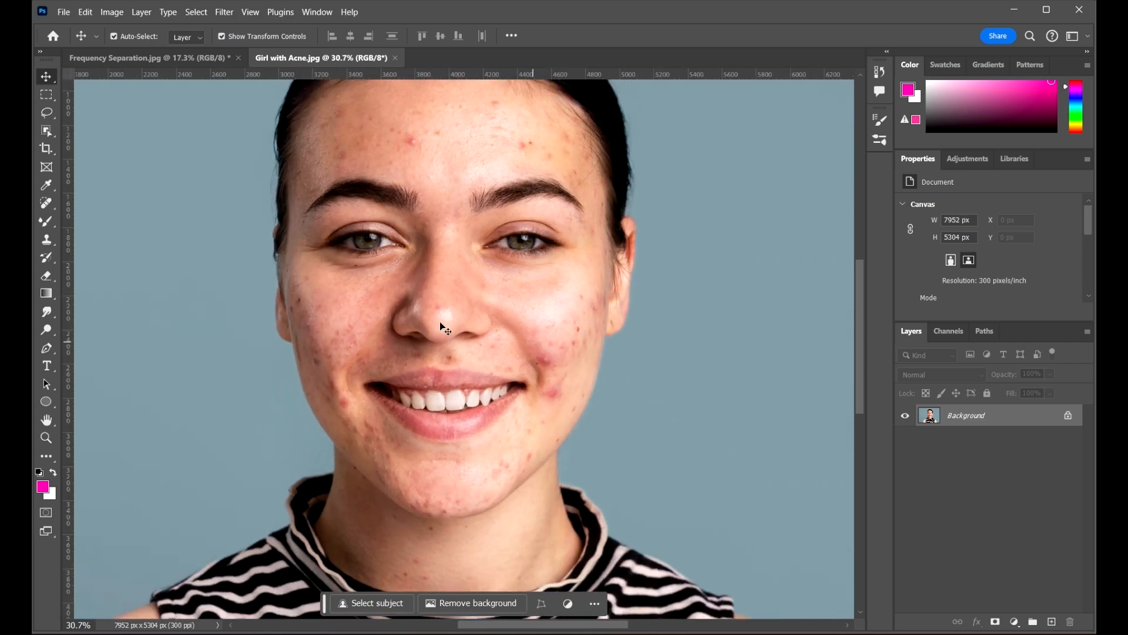
{"action": "scroll", "coordinate": [566, 394], "scroll_direction": "up", "scroll_amount": 1}
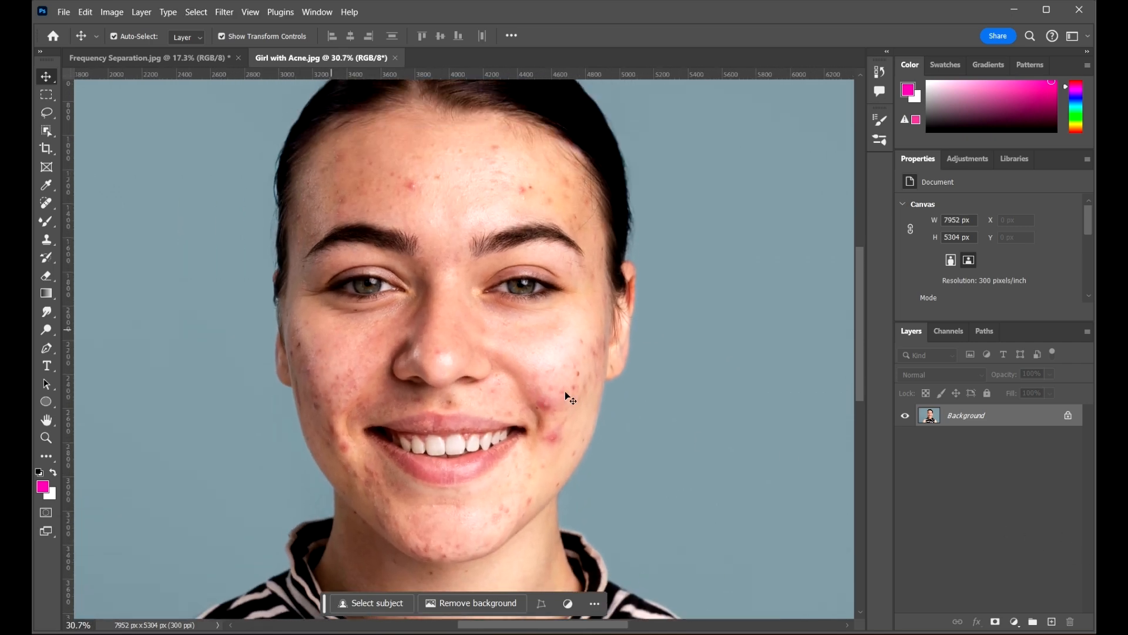
Add empty Layer 1 above the unlocked photo, and set Spot Healing Brush with Sample All Layers
{"action": "left_click", "coordinate": [1051, 623]}
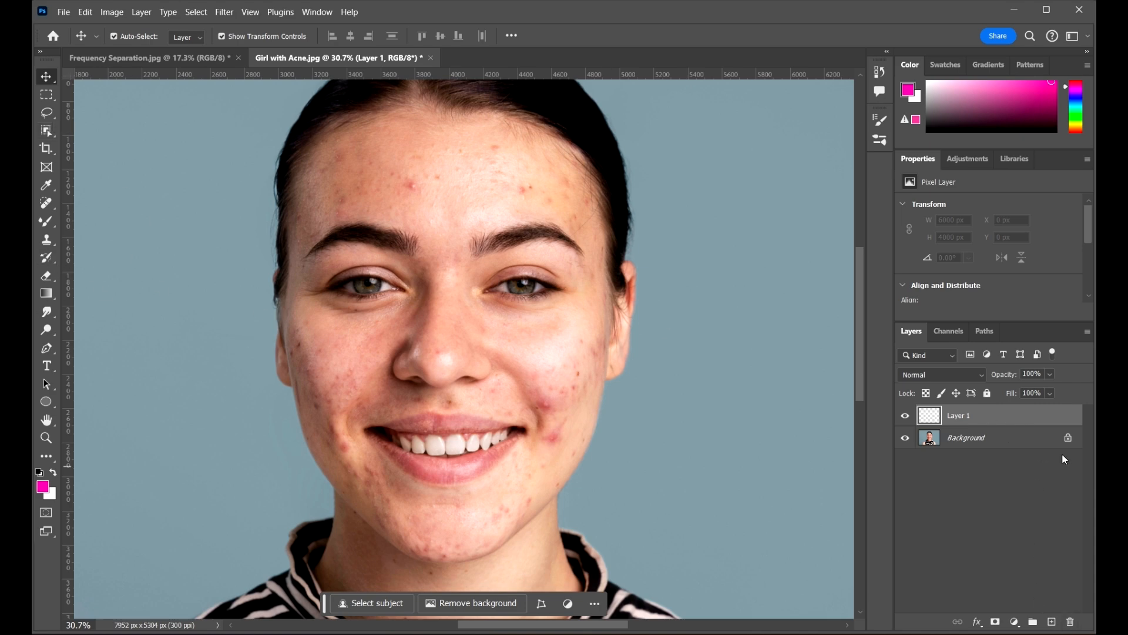
{"action": "left_click", "coordinate": [1068, 438]}
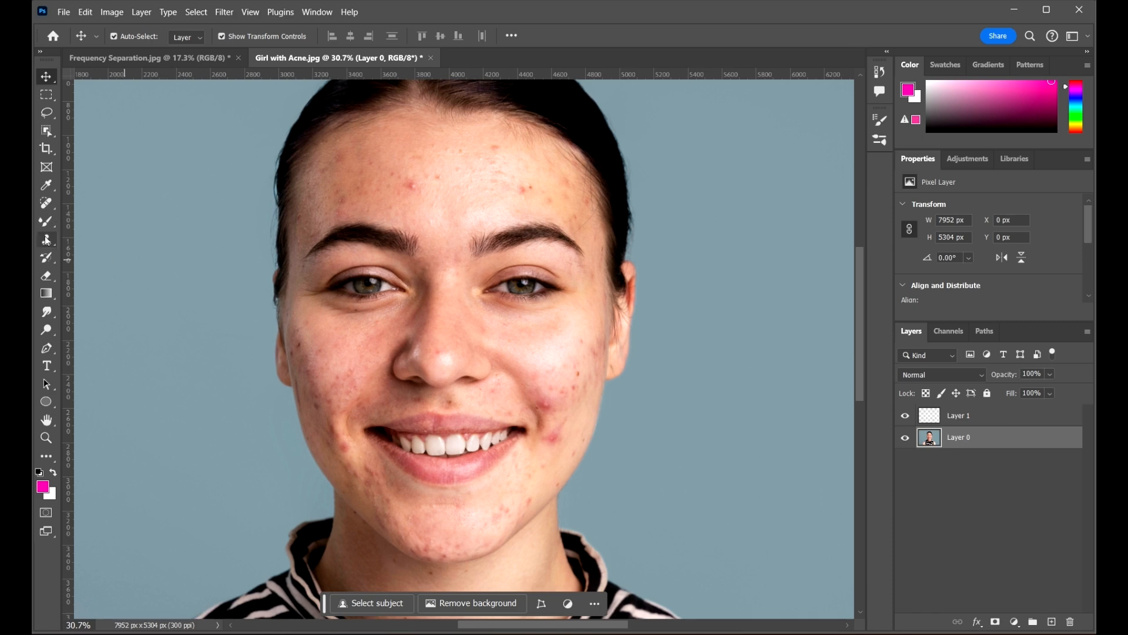
{"action": "left_click", "coordinate": [49, 208]}
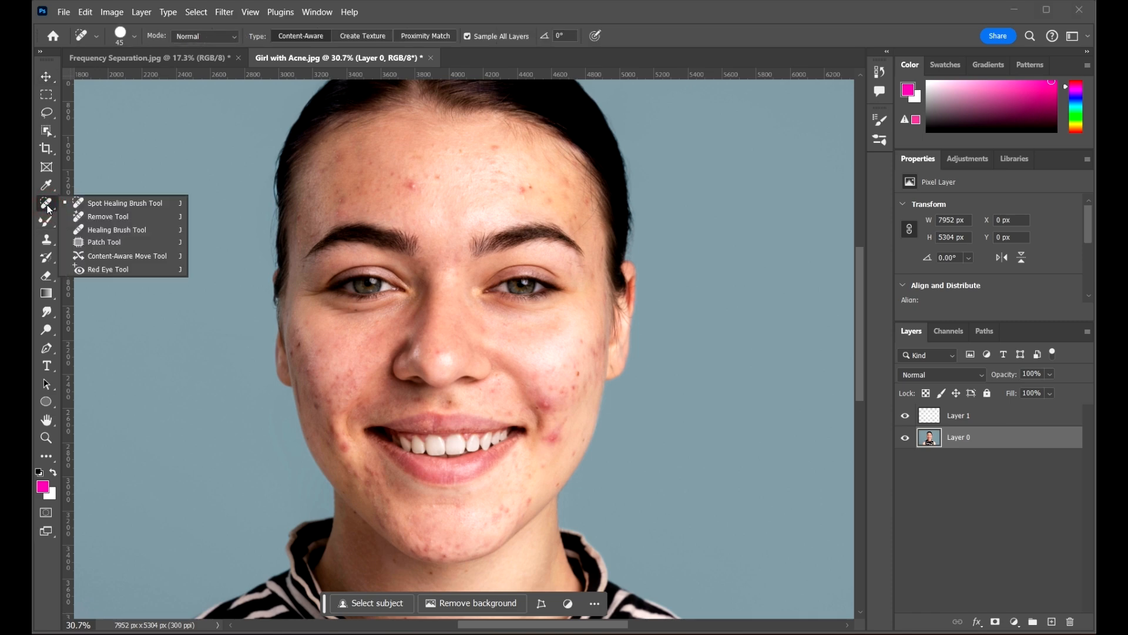
{"action": "left_click", "coordinate": [139, 201]}
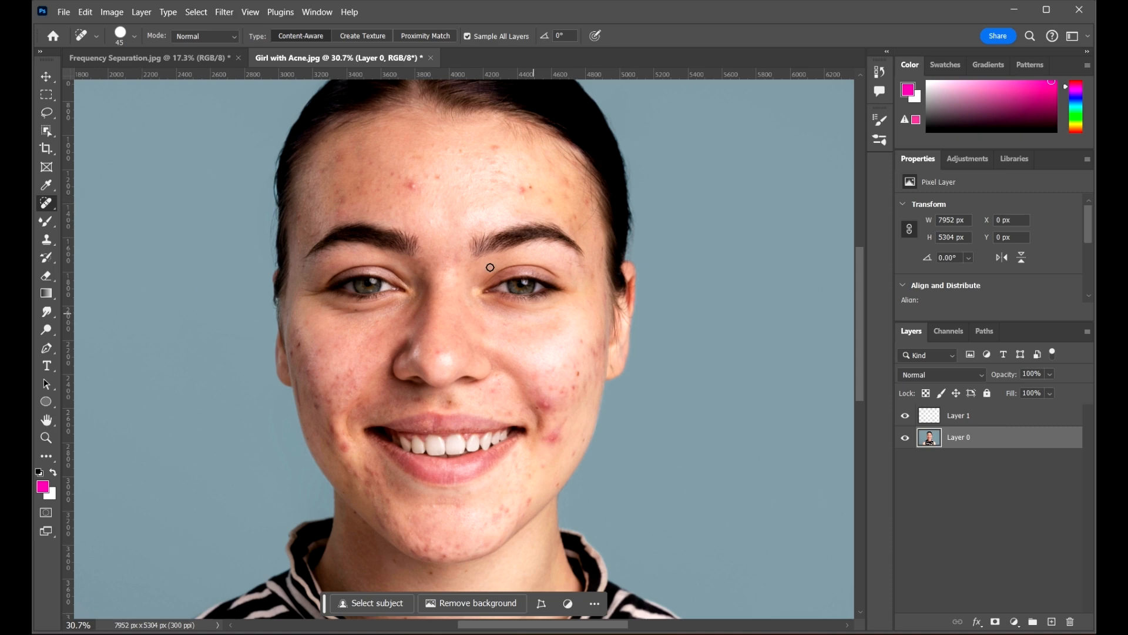
{"action": "scroll", "coordinate": [858, 323], "scroll_direction": "up", "scroll_amount": 2}
{"action": "left_click", "coordinate": [1015, 421]}
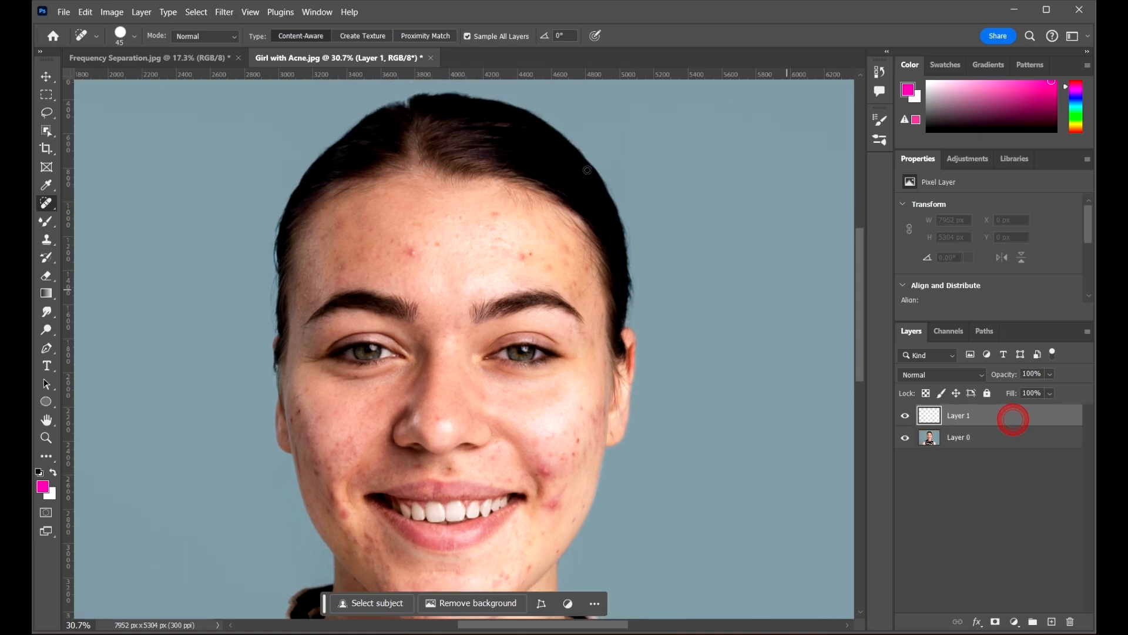
{"action": "left_click", "coordinate": [488, 39]}
Heal three red pimples across the forehead onto Layer 1
{"action": "scroll", "coordinate": [423, 259], "scroll_direction": "up", "scroll_amount": 5}
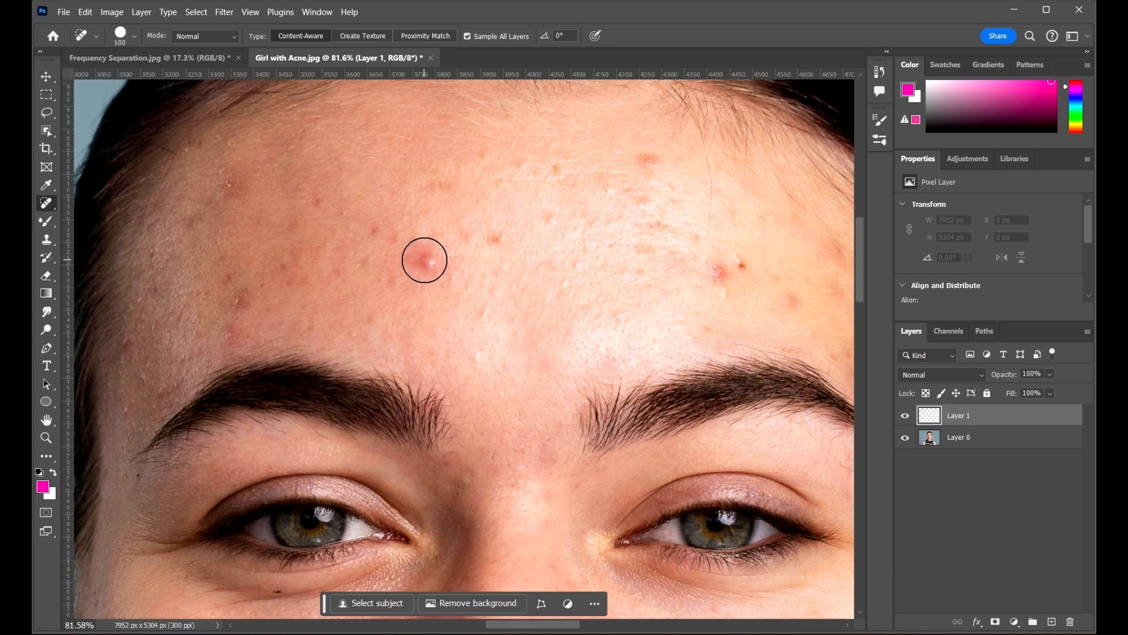
{"action": "left_click", "coordinate": [424, 260]}
{"action": "left_click", "coordinate": [649, 160]}
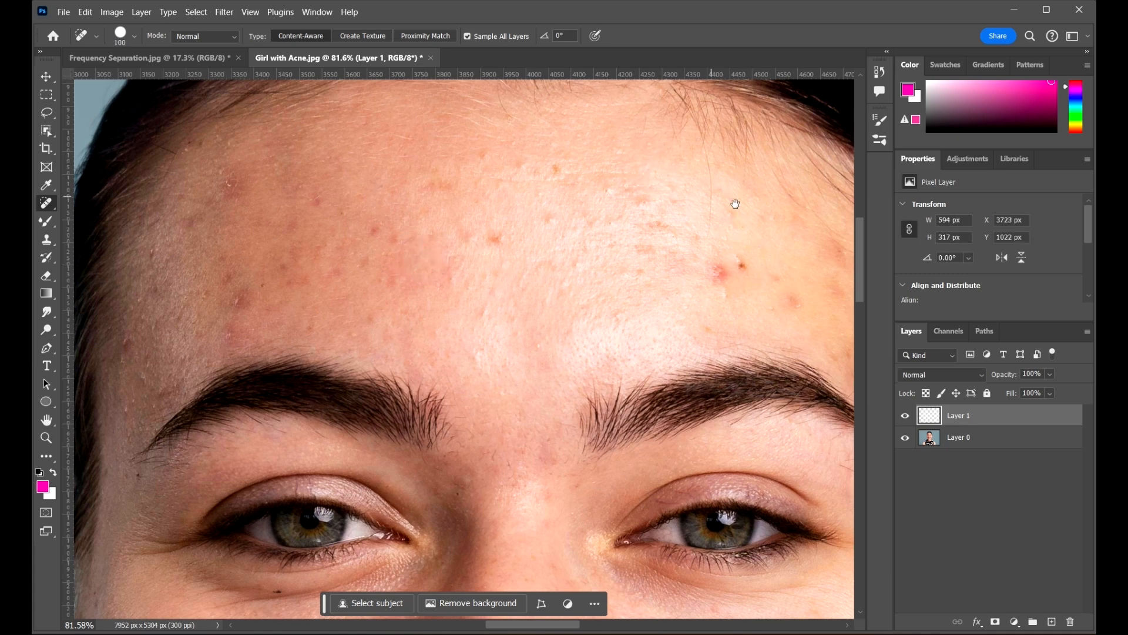
{"action": "left_click_drag", "start_coordinate": [736, 204], "coordinate": [623, 195]}
{"action": "left_click", "coordinate": [623, 259]}
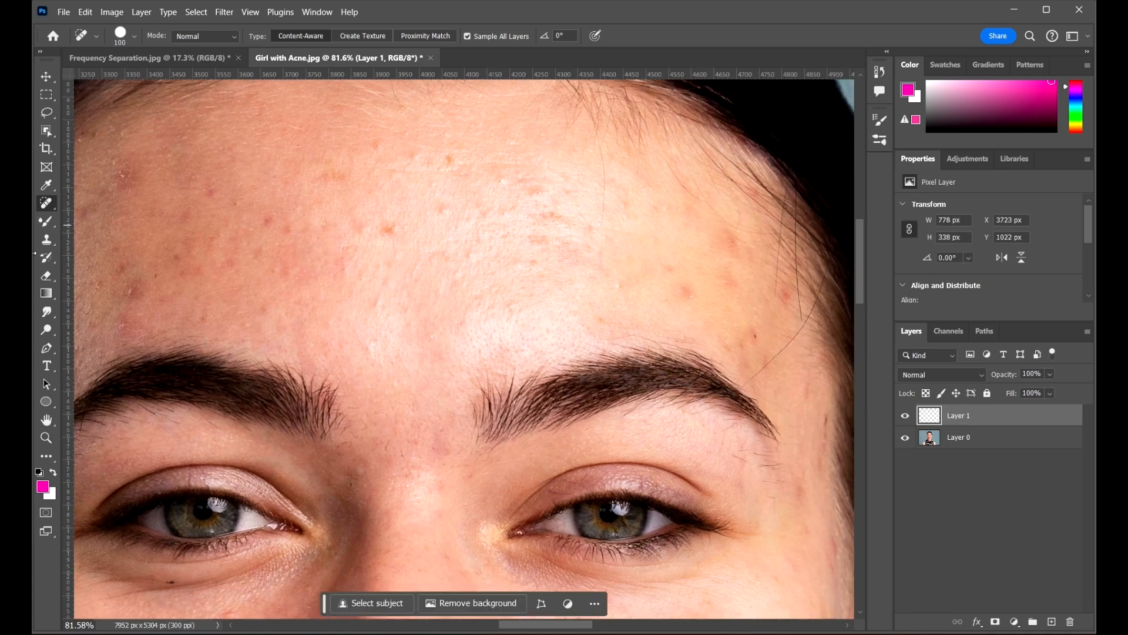
Heal four more blemishes on the left and right forehead with the Spot Healing Brush
{"action": "right_click", "coordinate": [47, 204]}
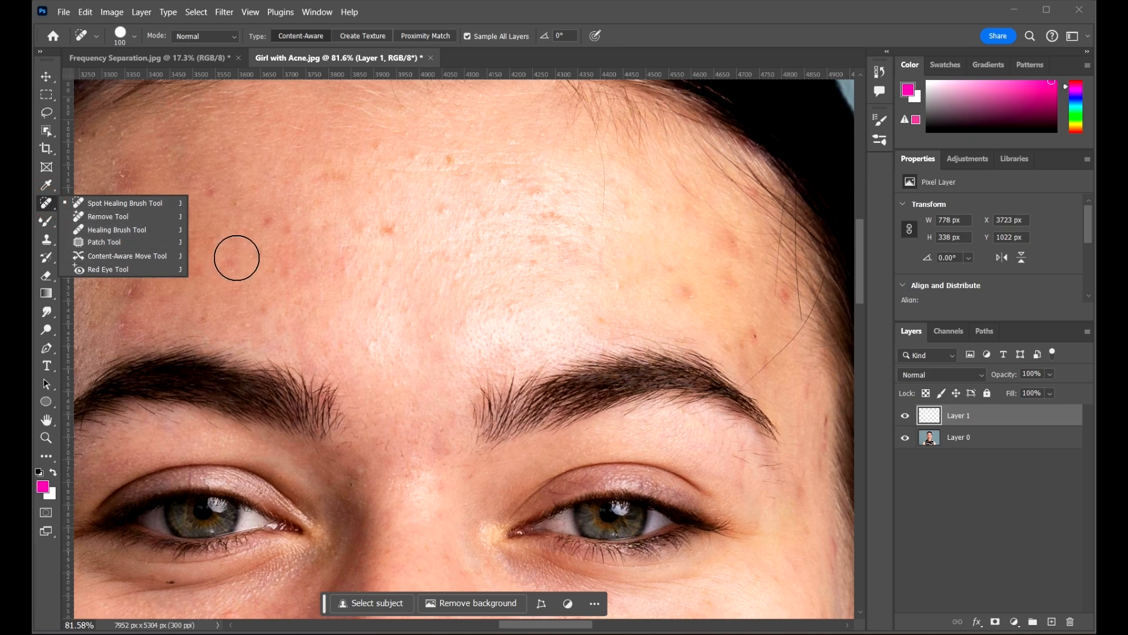
{"action": "left_click", "coordinate": [748, 14]}
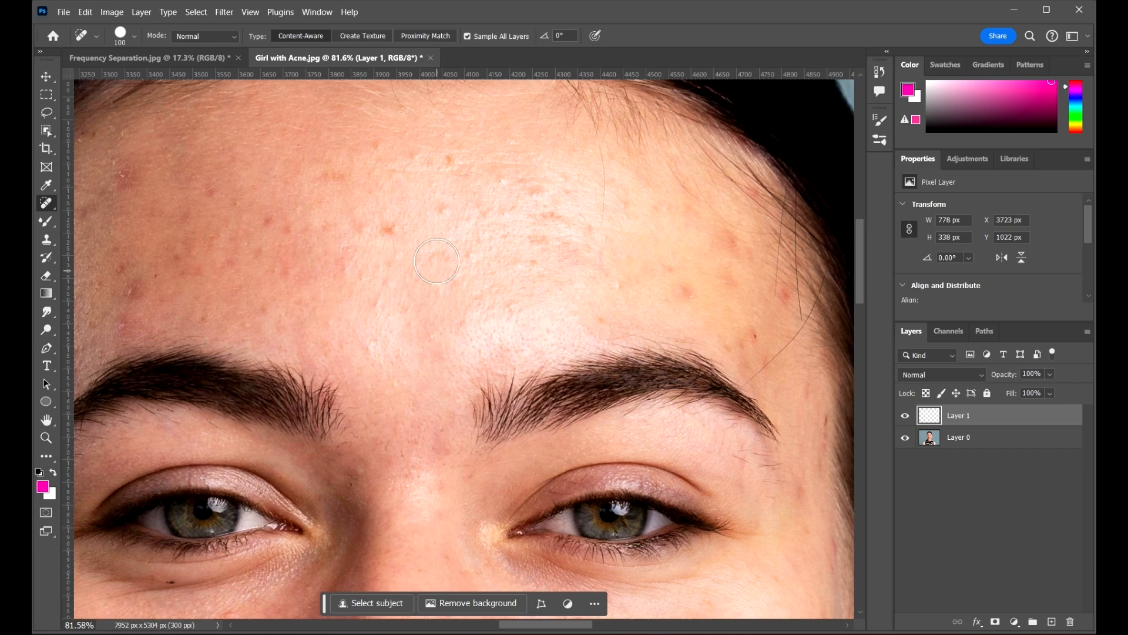
{"action": "scroll", "coordinate": [467, 245], "scroll_direction": "down", "scroll_amount": 3}
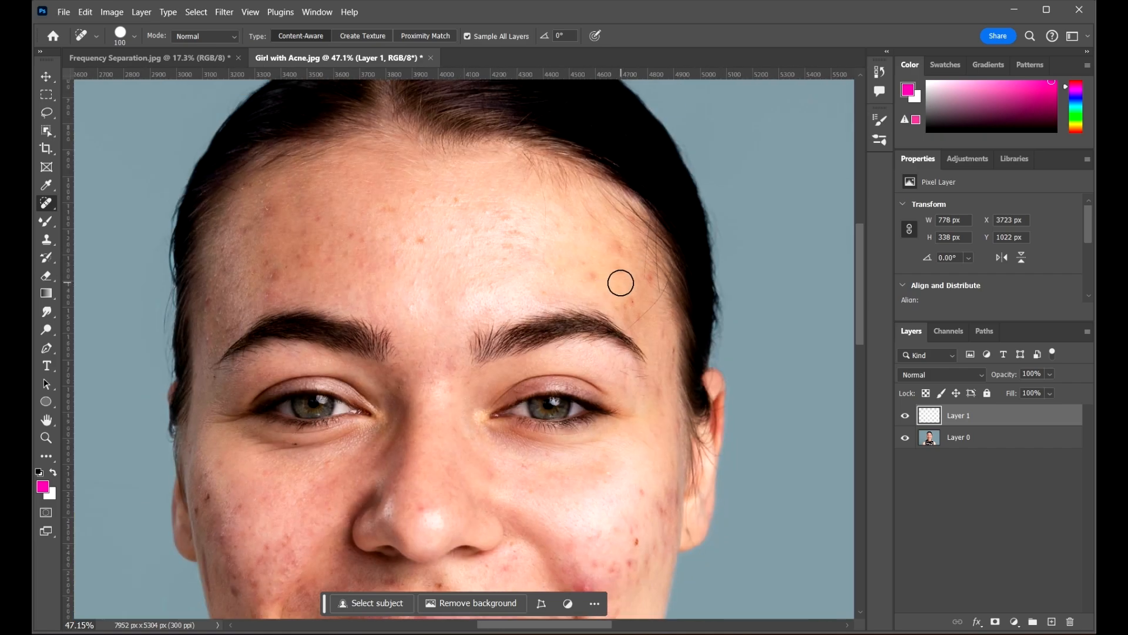
{"action": "mouse_move", "coordinate": [620, 283]}
{"action": "left_mouse_down"}
{"action": "mouse_move", "coordinate": [562, 251]}
{"action": "mouse_move", "coordinate": [517, 251]}
{"action": "mouse_move", "coordinate": [655, 211]}
{"action": "mouse_move", "coordinate": [725, 239]}
{"action": "left_mouse_up"}
{"action": "scroll", "coordinate": [405, 194], "scroll_direction": "up", "scroll_amount": 3}
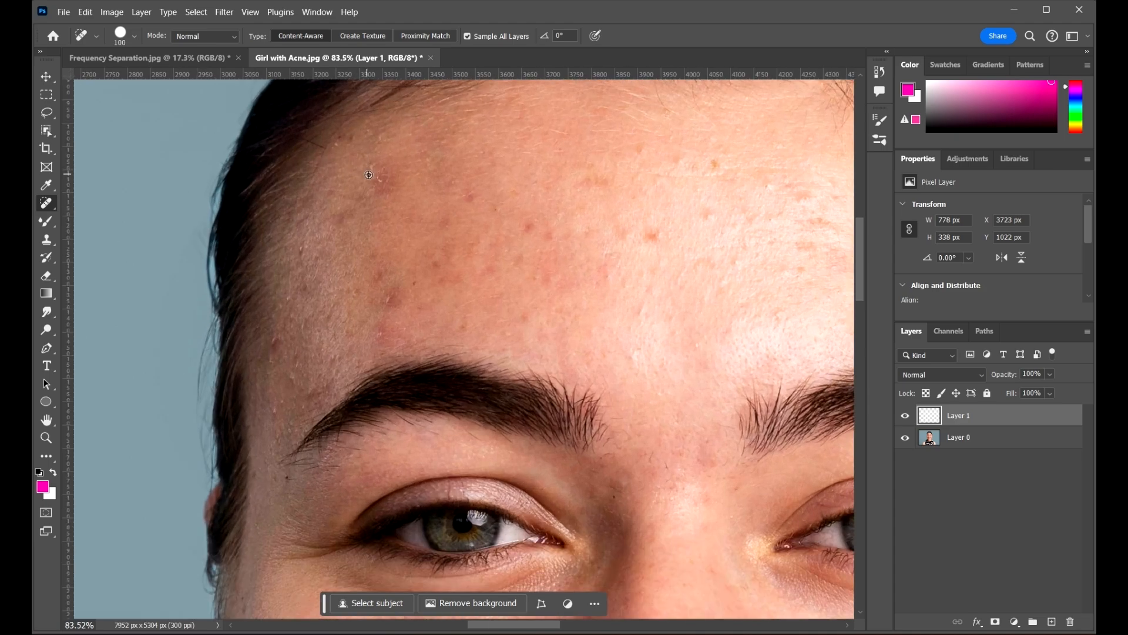
{"action": "scroll", "coordinate": [379, 203], "scroll_direction": "up", "scroll_amount": 1}
{"action": "left_click", "coordinate": [396, 224]}
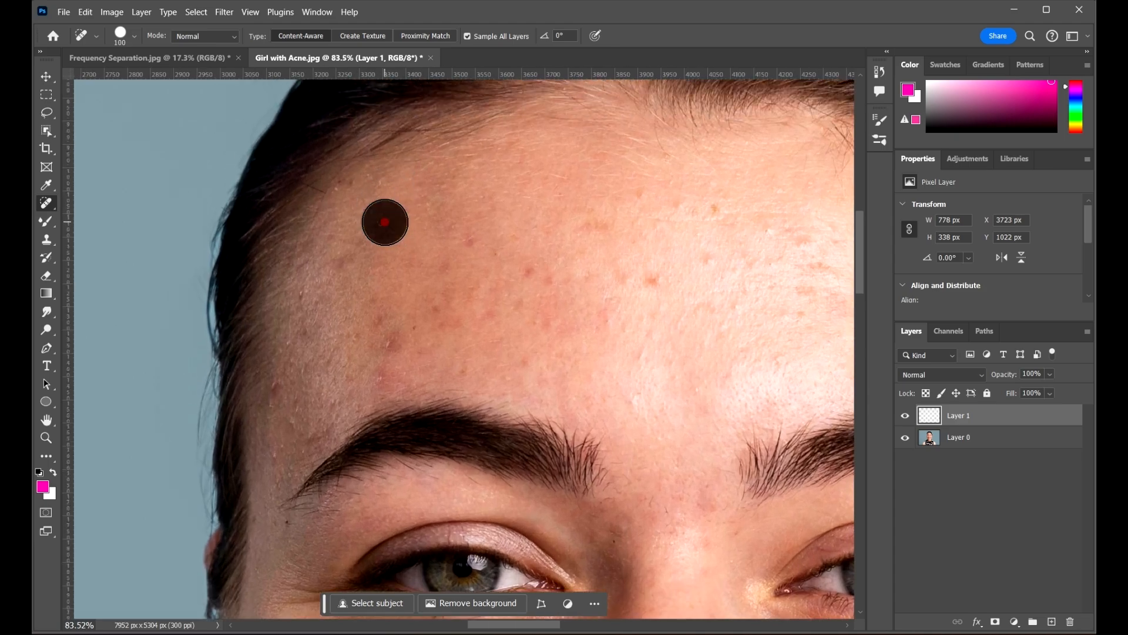
{"action": "left_click", "coordinate": [390, 293]}
{"action": "left_click", "coordinate": [392, 331]}
{"action": "left_click", "coordinate": [665, 302]}
Heal five blemishes on the cheek and upper cheek
{"action": "scroll", "coordinate": [489, 270], "scroll_direction": "down", "scroll_amount": 3}
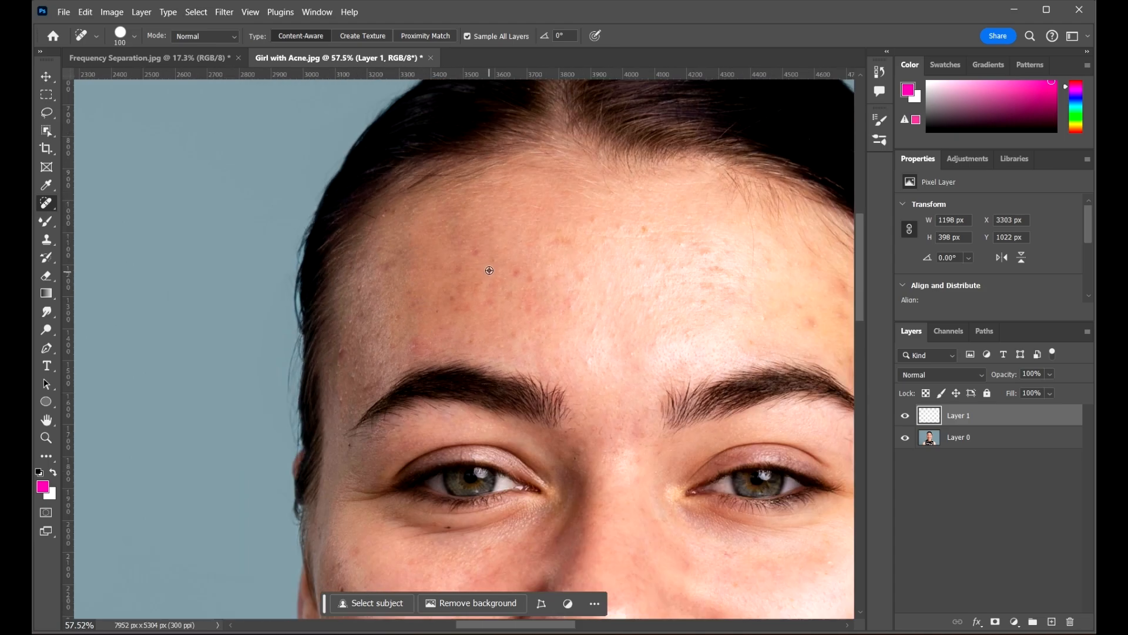
{"action": "scroll", "coordinate": [467, 267], "scroll_direction": "down", "scroll_amount": 4}
{"action": "scroll", "coordinate": [754, 453], "scroll_direction": "up", "scroll_amount": 5}
{"action": "left_click", "coordinate": [807, 337]}
{"action": "left_click", "coordinate": [802, 279]}
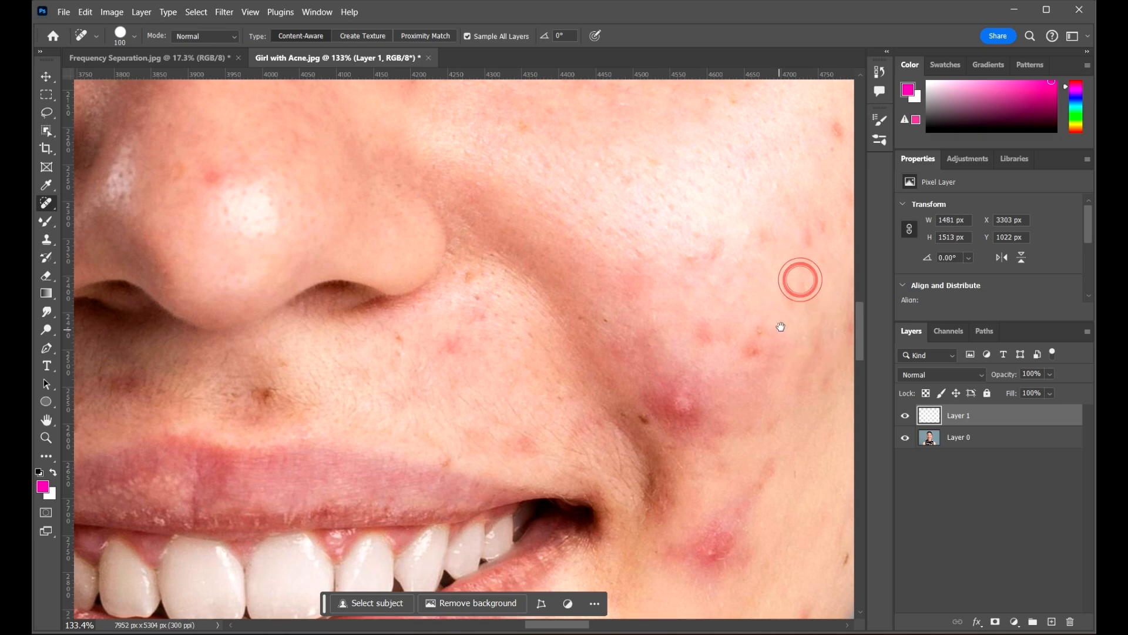
{"action": "left_click_drag", "start_coordinate": [781, 327], "coordinate": [593, 506]}
{"action": "left_click", "coordinate": [652, 323]}
{"action": "left_click", "coordinate": [721, 369]}
{"action": "scroll", "coordinate": [552, 412], "scroll_direction": "down", "scroll_amount": 2}
{"action": "left_click", "coordinate": [510, 374]}
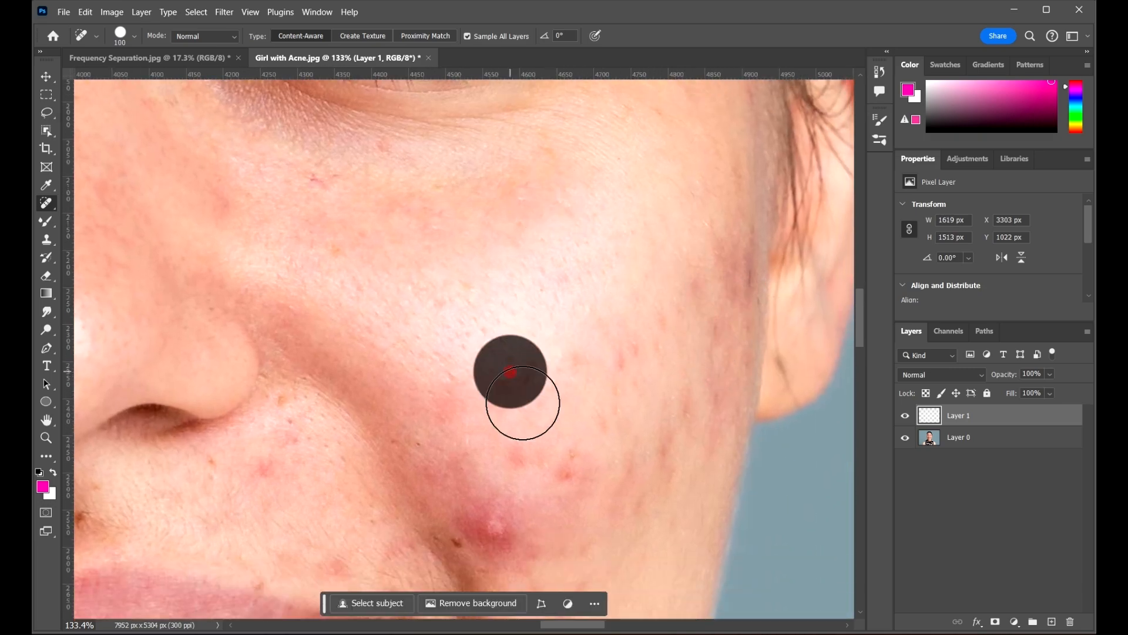
{"action": "scroll", "coordinate": [541, 410], "scroll_direction": "down", "scroll_amount": 7}
{"action": "scroll", "coordinate": [555, 405], "scroll_direction": "up", "scroll_amount": 4}
With a slightly smaller brush, heal remaining cheek, jawline and near-chin blemishes
{"action": "key", "text": "["}
{"action": "left_click", "coordinate": [550, 381]}
{"action": "left_click", "coordinate": [512, 357]}
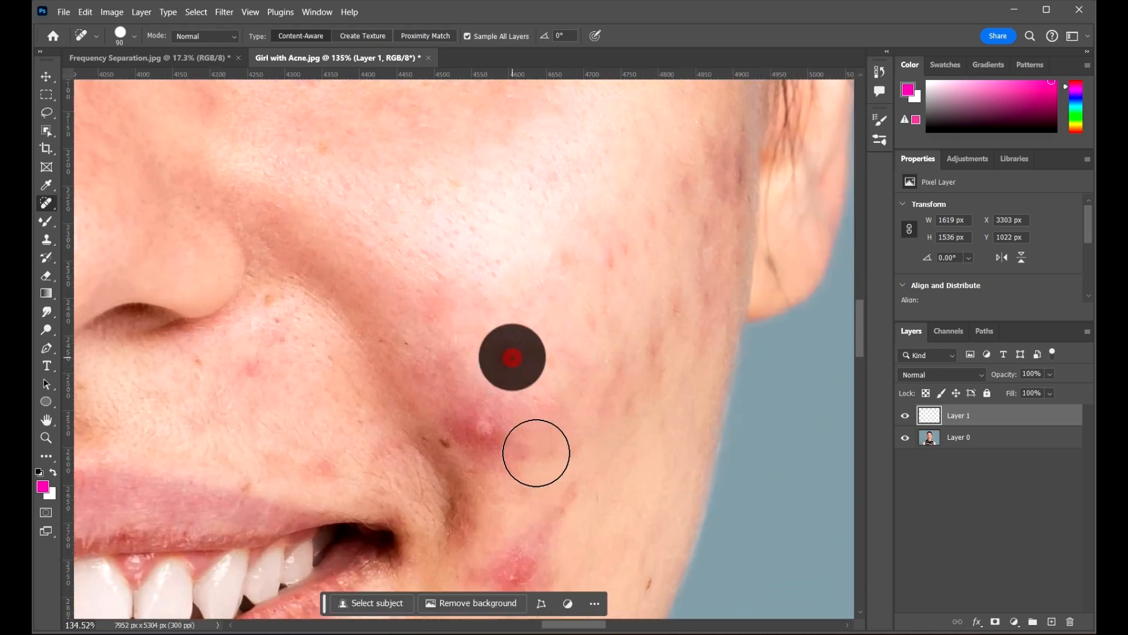
{"action": "scroll", "coordinate": [588, 342], "scroll_direction": "down", "scroll_amount": 5}
{"action": "scroll", "coordinate": [592, 436], "scroll_direction": "up", "scroll_amount": 4}
{"action": "left_click", "coordinate": [599, 421]}
{"action": "left_click", "coordinate": [629, 373]}
{"action": "scroll", "coordinate": [611, 399], "scroll_direction": "down", "scroll_amount": 1}
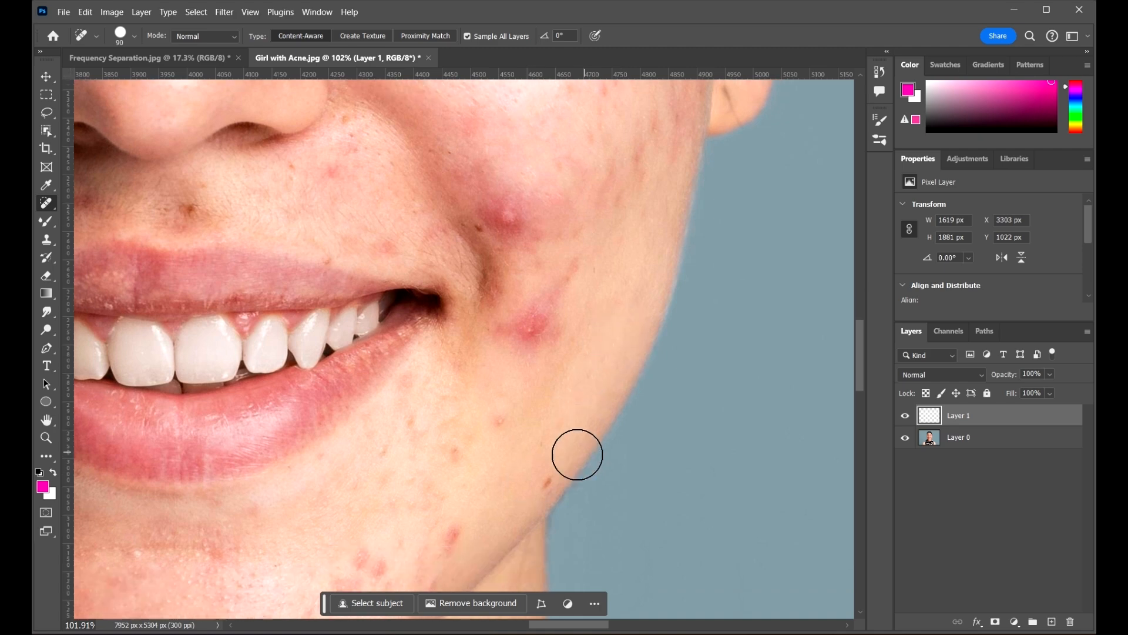
{"action": "left_click", "coordinate": [533, 482]}
{"action": "left_click_drag", "start_coordinate": [602, 438], "coordinate": [679, 284]}
{"action": "left_click", "coordinate": [569, 255]}
{"action": "left_click", "coordinate": [521, 386]}
{"action": "left_click", "coordinate": [536, 298]}
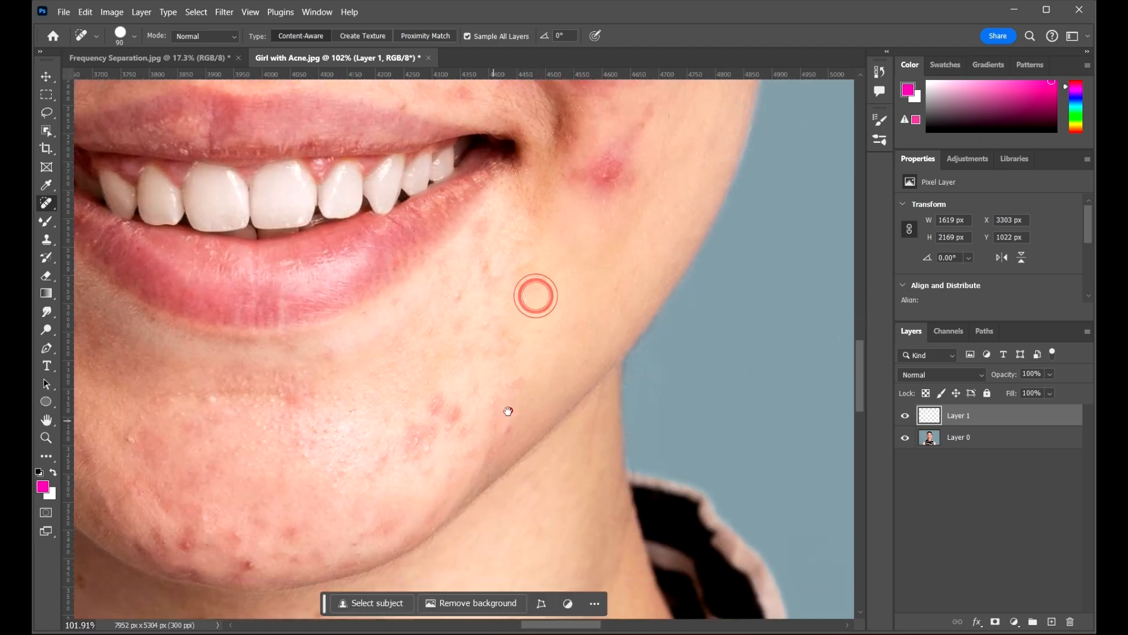
Heal the lower-face blemishes and those on both sides of the chin
{"action": "left_click_drag", "start_coordinate": [509, 410], "coordinate": [644, 348]}
{"action": "left_click", "coordinate": [349, 342]}
{"action": "left_click", "coordinate": [282, 372]}
{"action": "left_click_drag", "start_coordinate": [425, 407], "coordinate": [545, 388]}
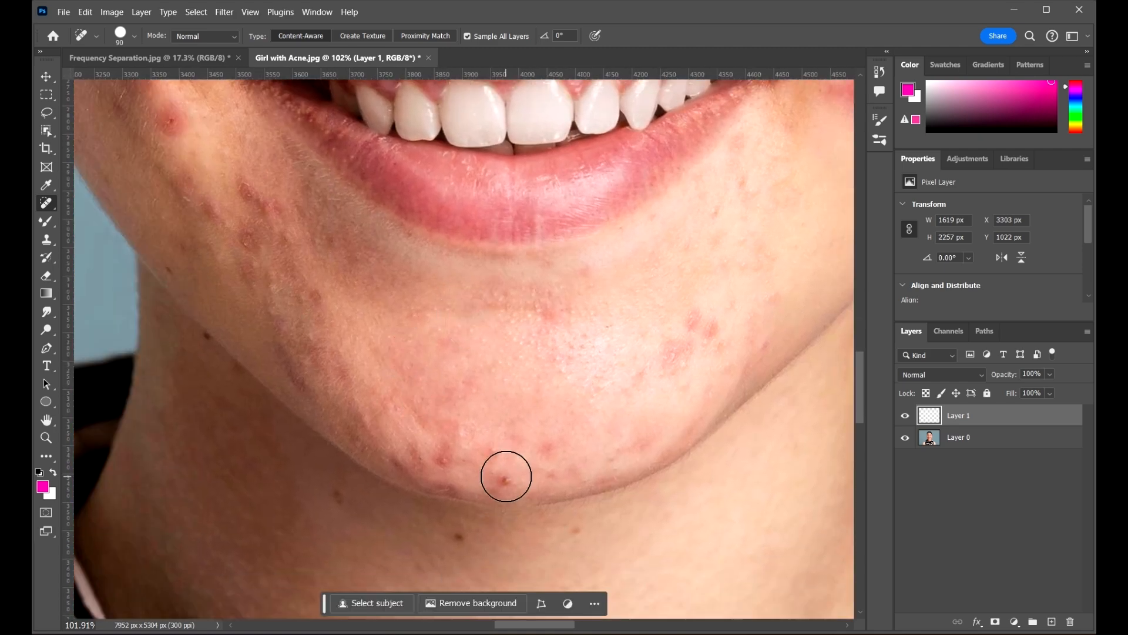
{"action": "left_click", "coordinate": [442, 461]}
{"action": "left_click", "coordinate": [485, 448]}
{"action": "left_click", "coordinate": [694, 316]}
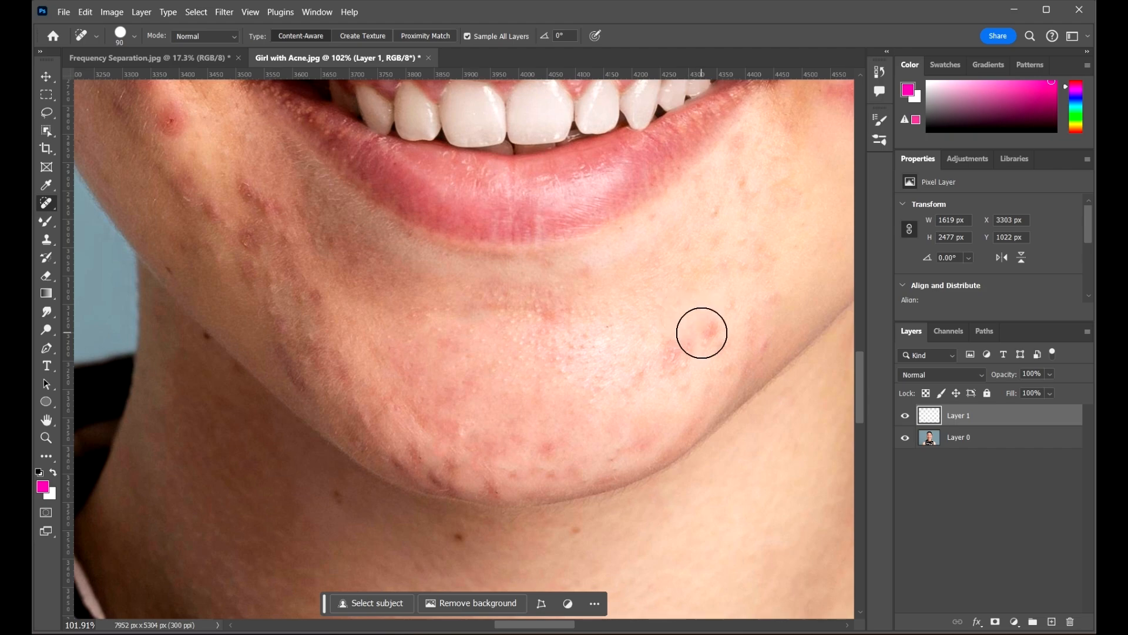
{"action": "left_click", "coordinate": [673, 355]}
With a slightly larger brush, heal the cheek blemish beside the mouth, then undo it
{"action": "left_click_drag", "start_coordinate": [678, 299], "coordinate": [845, 421]}
{"action": "key", "text": "]"}
{"action": "left_click", "coordinate": [330, 251]}
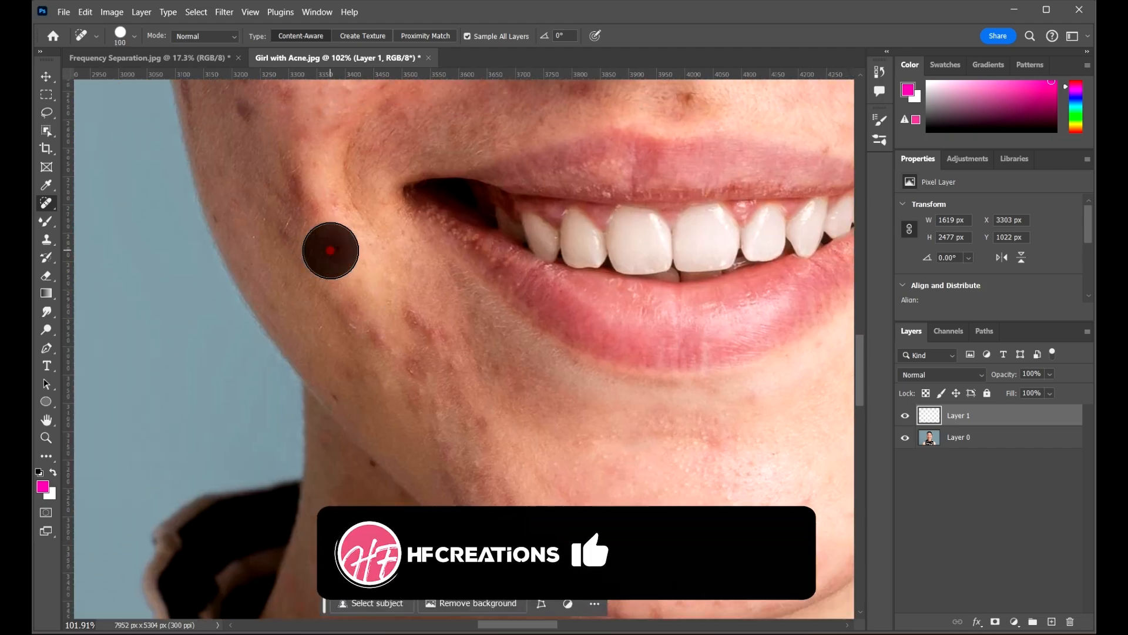
{"action": "scroll", "coordinate": [489, 320], "scroll_direction": "down", "scroll_amount": 4}
{"action": "key", "text": "ctrl+z"}
{"action": "left_click_drag", "start_coordinate": [463, 302], "coordinate": [473, 390]}
Switch the healing tool slot to the Remove Tool
{"action": "right_click", "coordinate": [46, 203]}
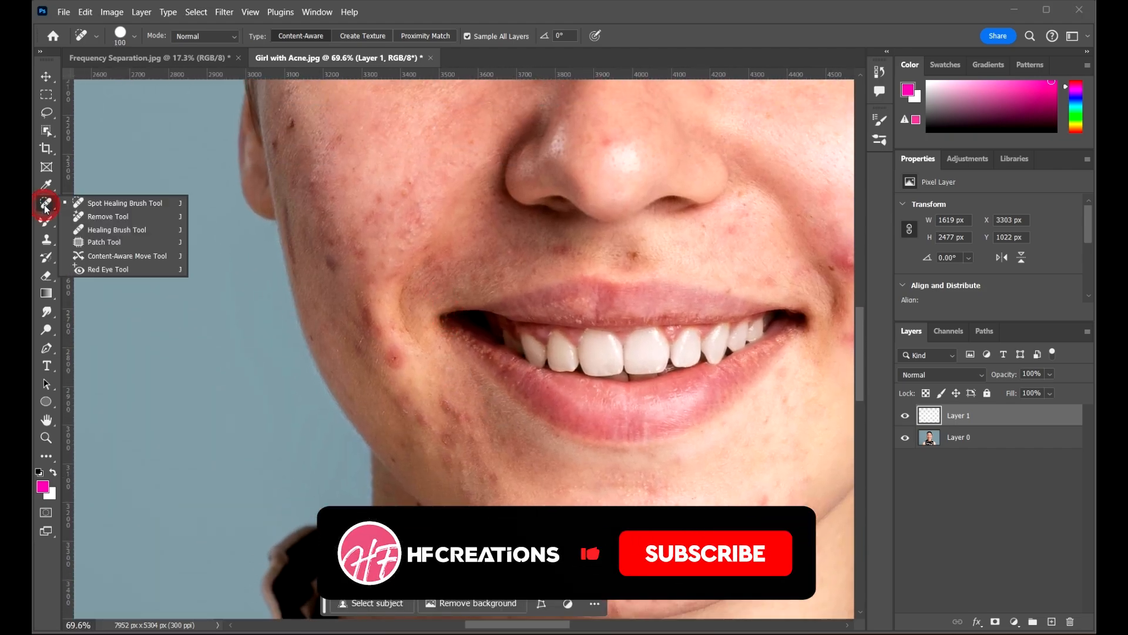
{"action": "left_click", "coordinate": [105, 201]}
{"action": "scroll", "coordinate": [390, 358], "scroll_direction": "up", "scroll_amount": 3}
{"action": "right_click", "coordinate": [47, 203]}
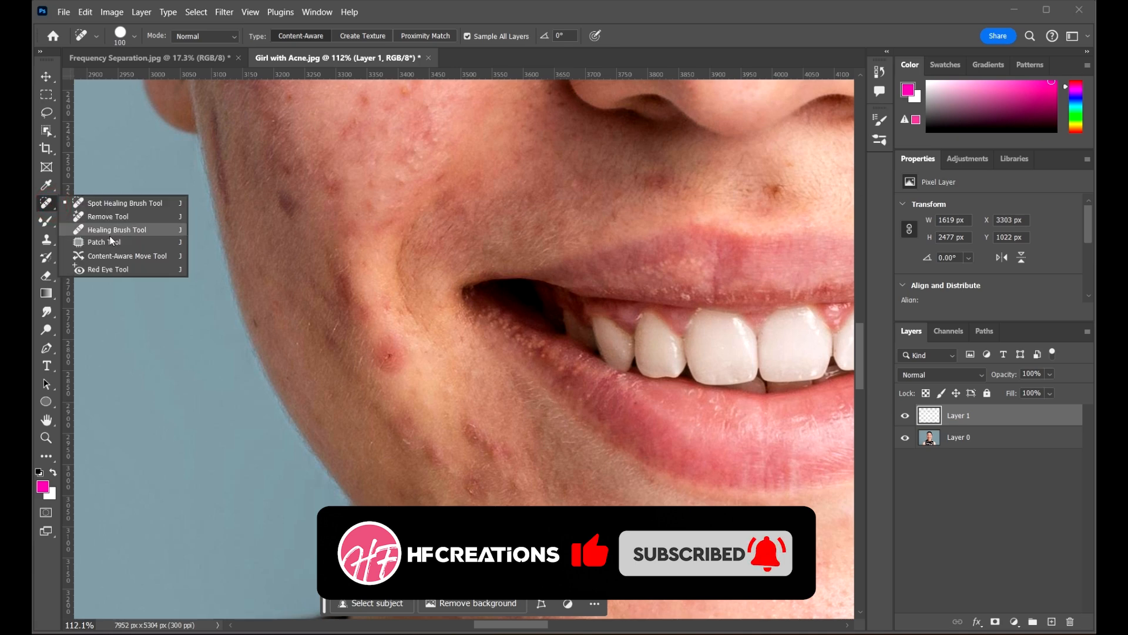
{"action": "left_click", "coordinate": [108, 213]}
Paint away blemishes on the cheek, upper cheek and jaw with the Remove Tool
{"action": "mouse_move", "coordinate": [385, 341]}
{"action": "left_mouse_down"}
{"action": "mouse_move", "coordinate": [388, 370]}
{"action": "mouse_move", "coordinate": [378, 352]}
{"action": "mouse_move", "coordinate": [367, 406]}
{"action": "mouse_move", "coordinate": [381, 387]}
{"action": "left_mouse_up"}
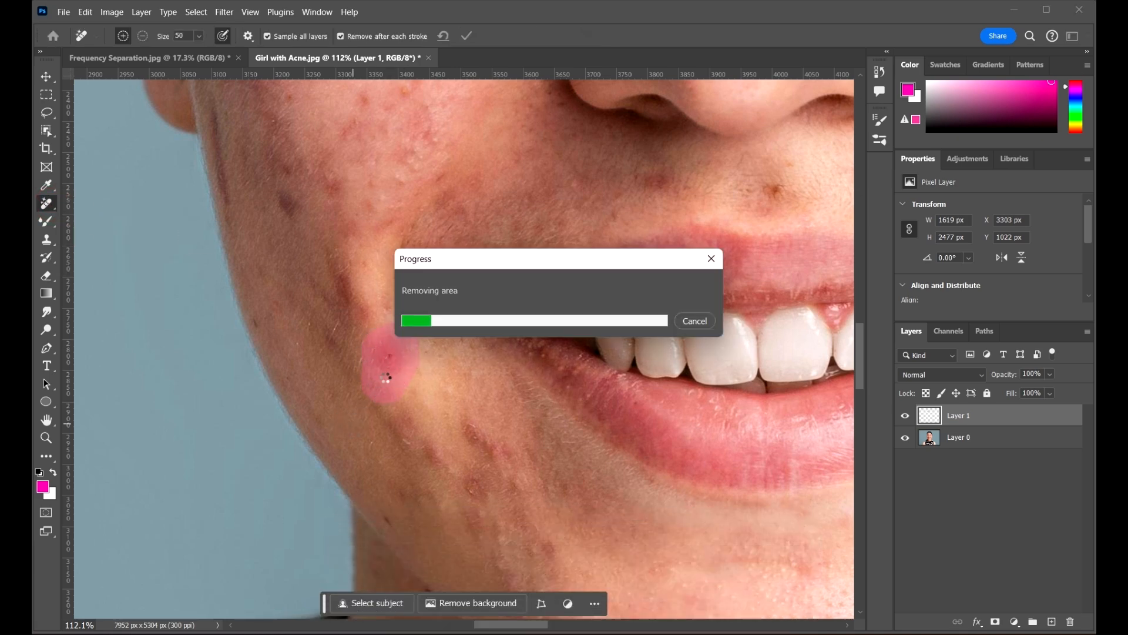
{"action": "scroll", "coordinate": [398, 372], "scroll_direction": "up", "scroll_amount": 5}
{"action": "scroll", "coordinate": [397, 372], "scroll_direction": "left", "scroll_amount": 3}
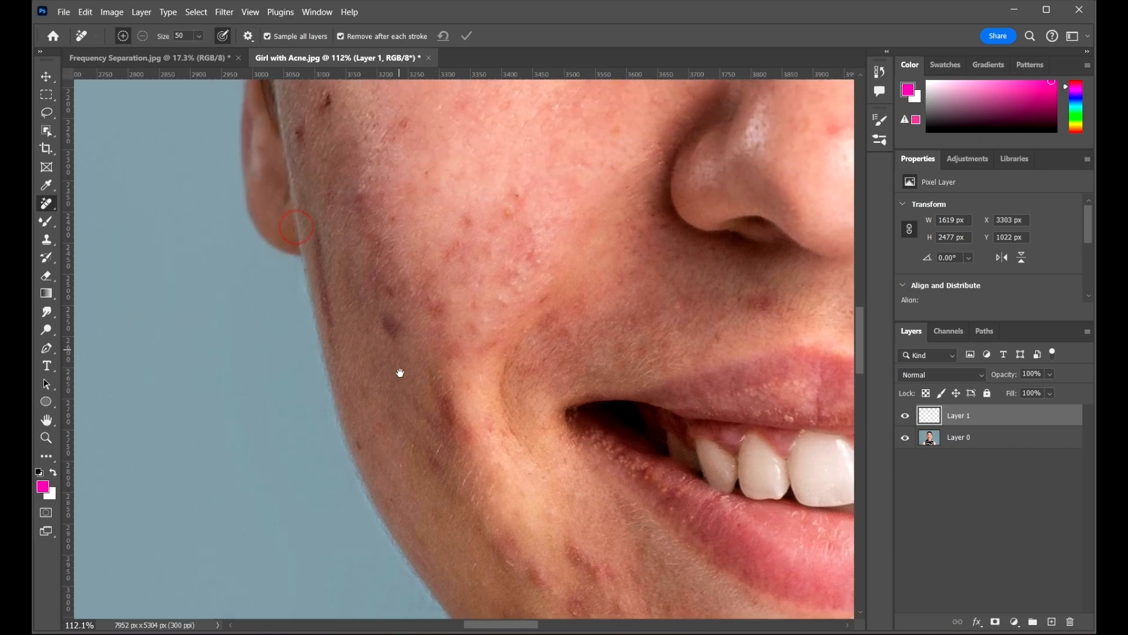
{"action": "mouse_move", "coordinate": [335, 143]}
{"action": "left_mouse_down"}
{"action": "mouse_move", "coordinate": [349, 169]}
{"action": "mouse_move", "coordinate": [309, 197]}
{"action": "left_mouse_up"}
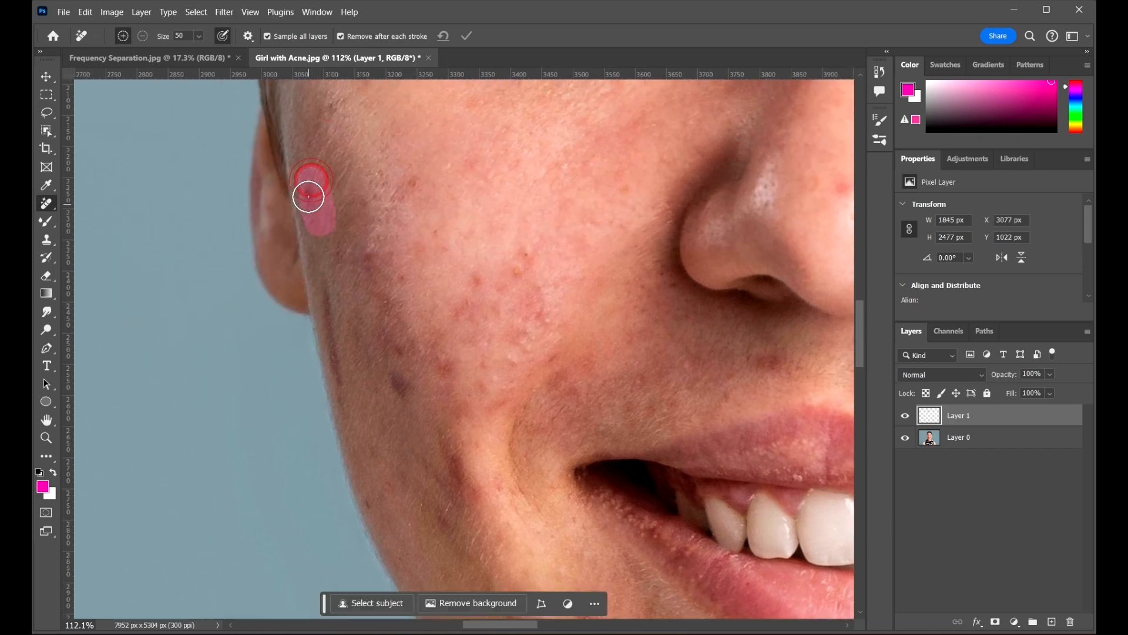
{"action": "left_click_drag", "start_coordinate": [514, 285], "coordinate": [528, 249]}
{"action": "left_click_drag", "start_coordinate": [483, 278], "coordinate": [461, 345]}
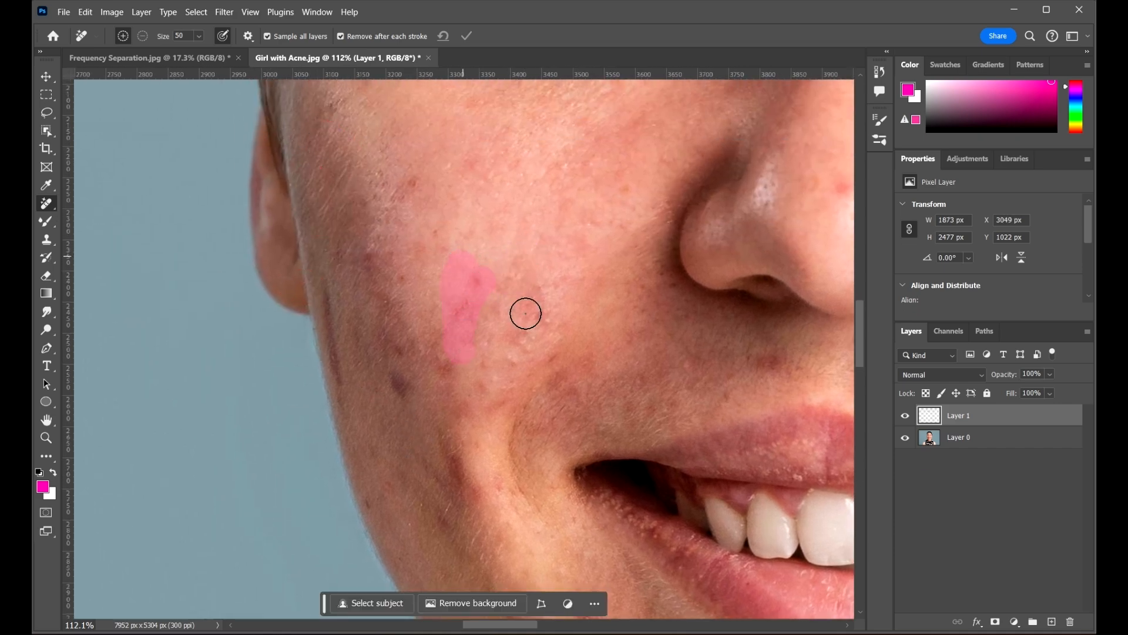
{"action": "left_click_drag", "start_coordinate": [378, 363], "coordinate": [406, 404]}
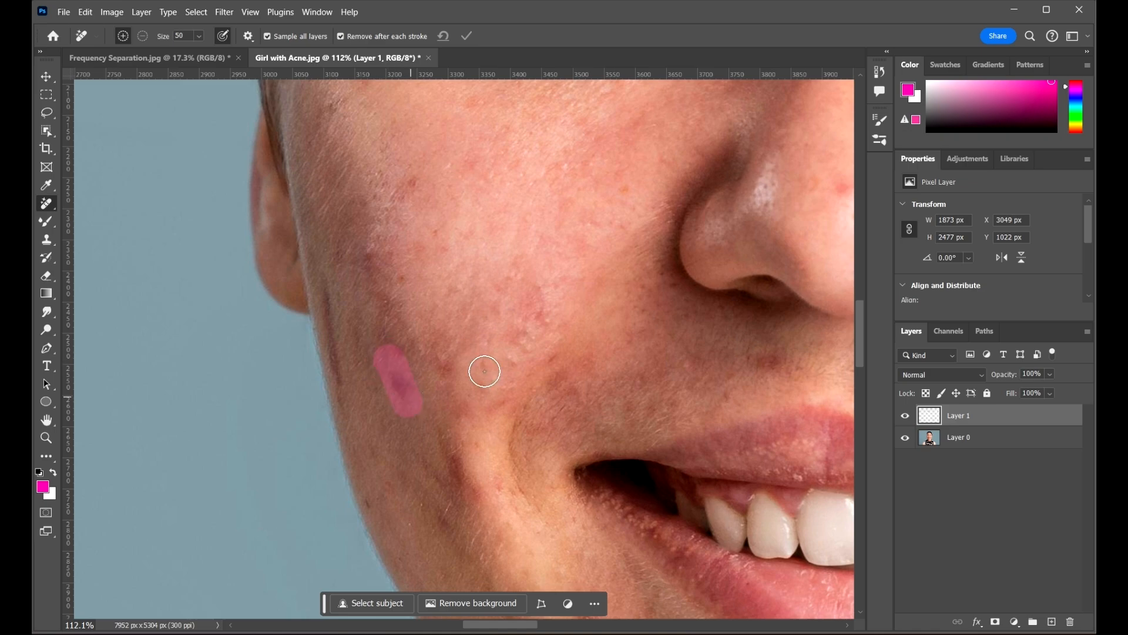
Paint away blemishes near the mouth corner and on the adjacent cheek
{"action": "scroll", "coordinate": [343, 327], "scroll_direction": "down", "scroll_amount": 3}
{"action": "left_click_drag", "start_coordinate": [574, 395], "coordinate": [392, 248]}
{"action": "scroll", "coordinate": [397, 357], "scroll_direction": "up", "scroll_amount": 4}
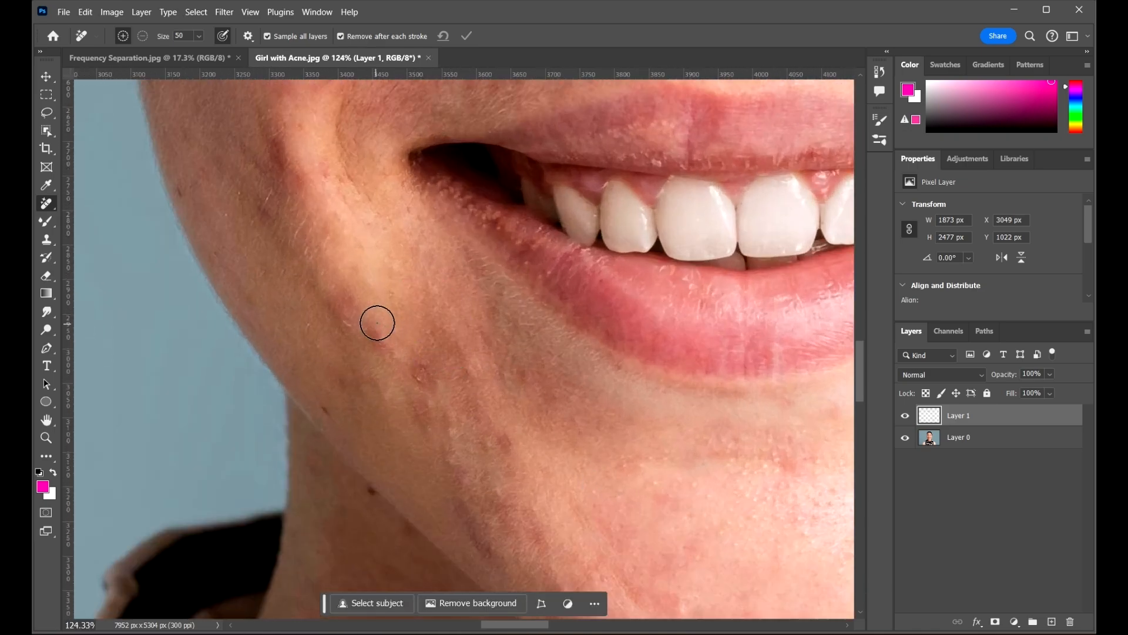
{"action": "left_click_drag", "start_coordinate": [373, 328], "coordinate": [418, 371]}
{"action": "left_click_drag", "start_coordinate": [339, 297], "coordinate": [373, 365]}
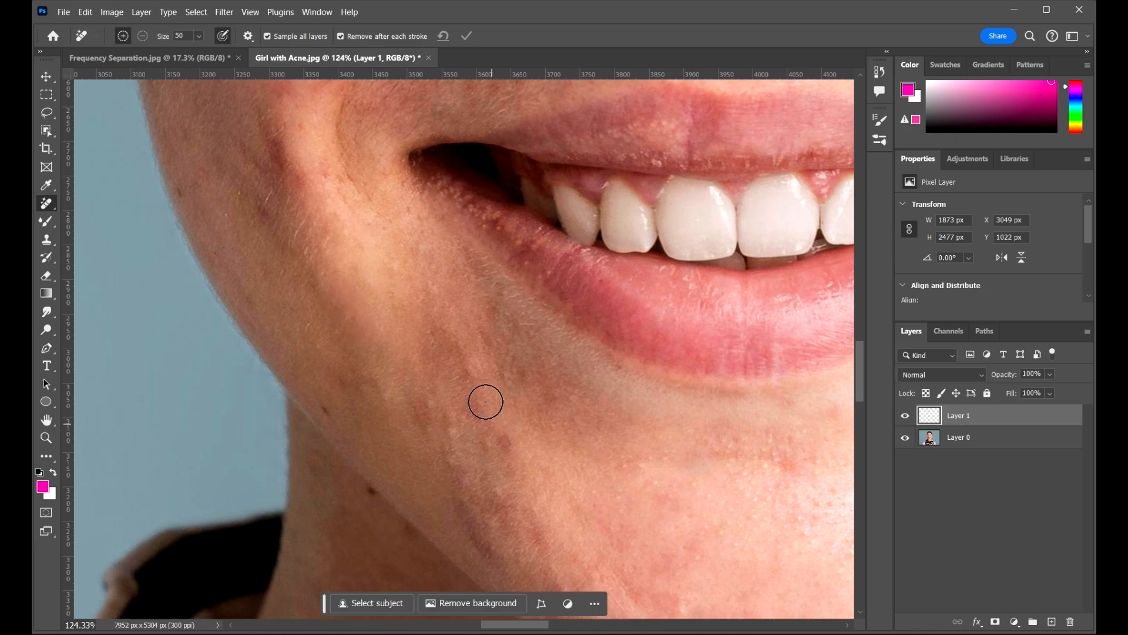
{"action": "scroll", "coordinate": [310, 381], "scroll_direction": "down", "scroll_amount": 5}
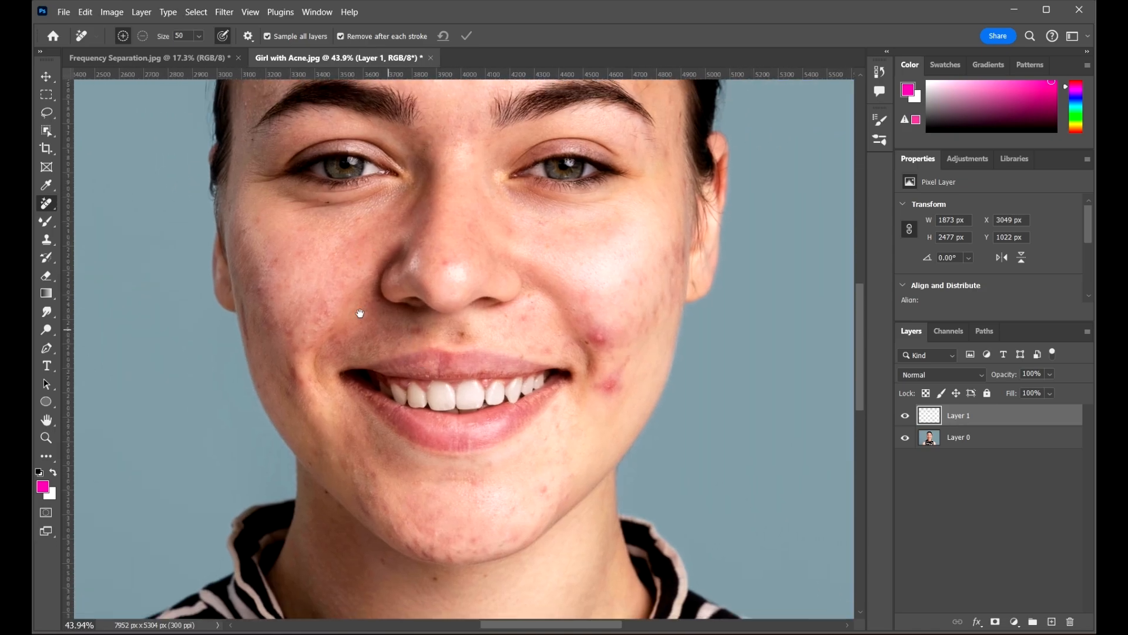
{"action": "scroll", "coordinate": [574, 335], "scroll_direction": "up", "scroll_amount": 4}
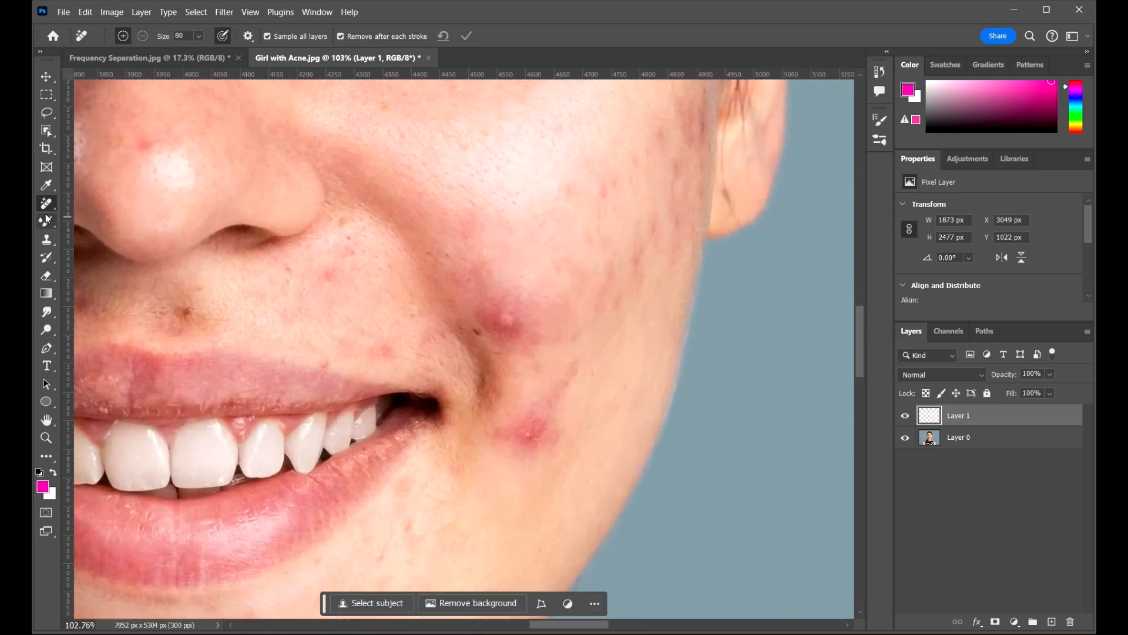
Remove the red blemish on the right cheek and one on the lower cheek near the jaw
{"action": "right_click", "coordinate": [46, 204]}
{"action": "left_click", "coordinate": [109, 218]}
{"action": "left_click_drag", "start_coordinate": [483, 297], "coordinate": [505, 295]}
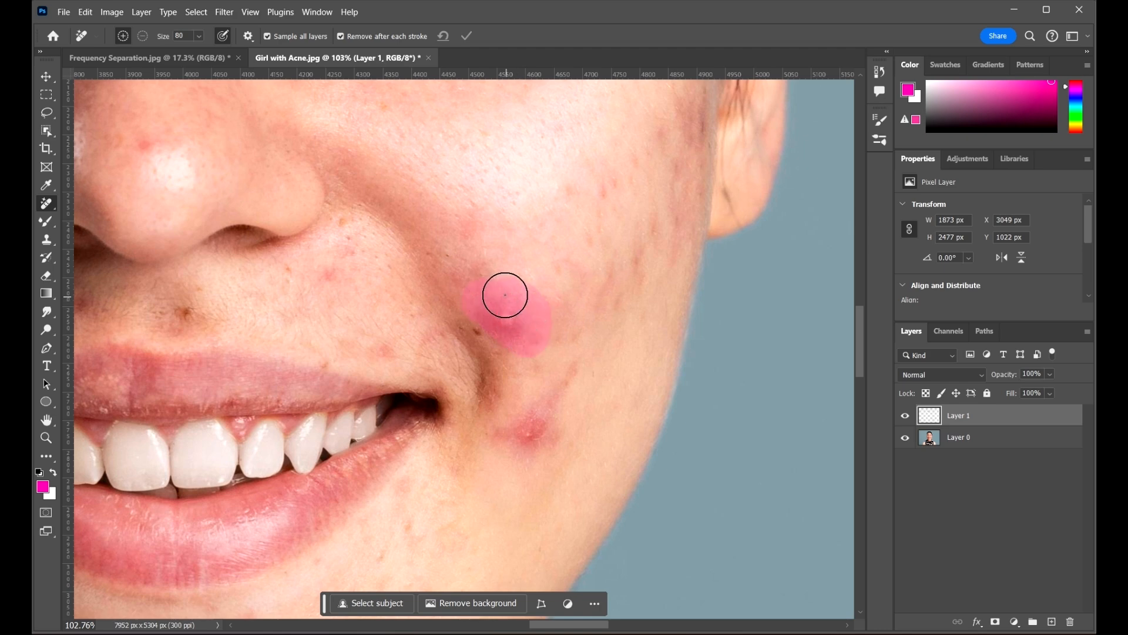
{"action": "mouse_move", "coordinate": [567, 376]}
{"action": "left_mouse_down"}
{"action": "mouse_move", "coordinate": [534, 431]}
{"action": "mouse_move", "coordinate": [547, 399]}
{"action": "left_mouse_up"}
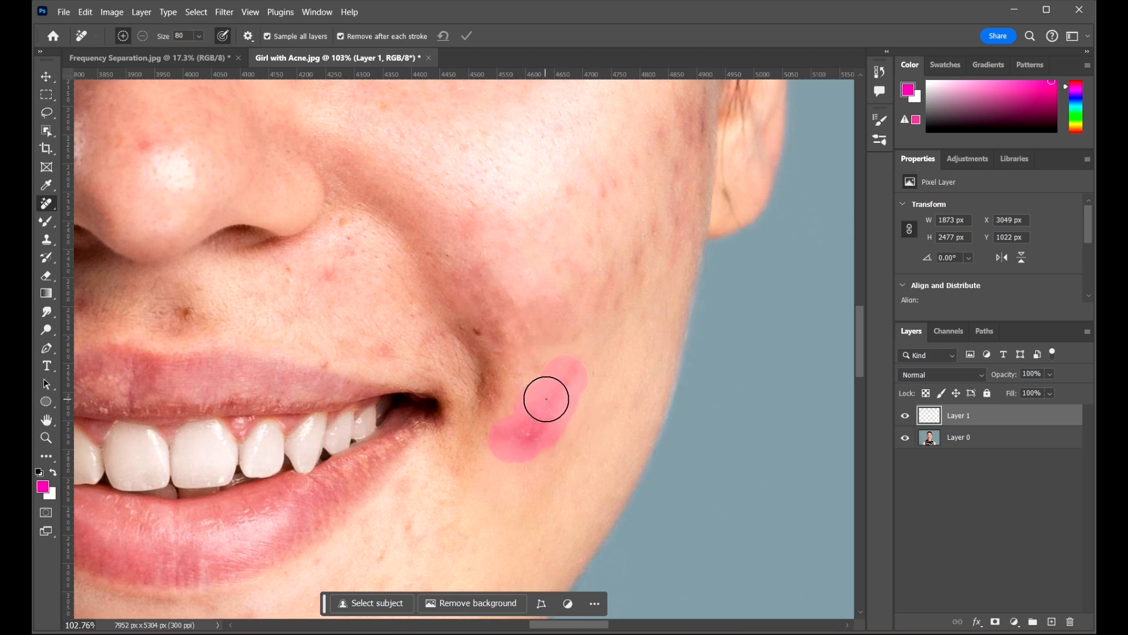
Dab away spots below and on the nose, beside the nostril, and around the upper lip
{"action": "left_click", "coordinate": [330, 274]}
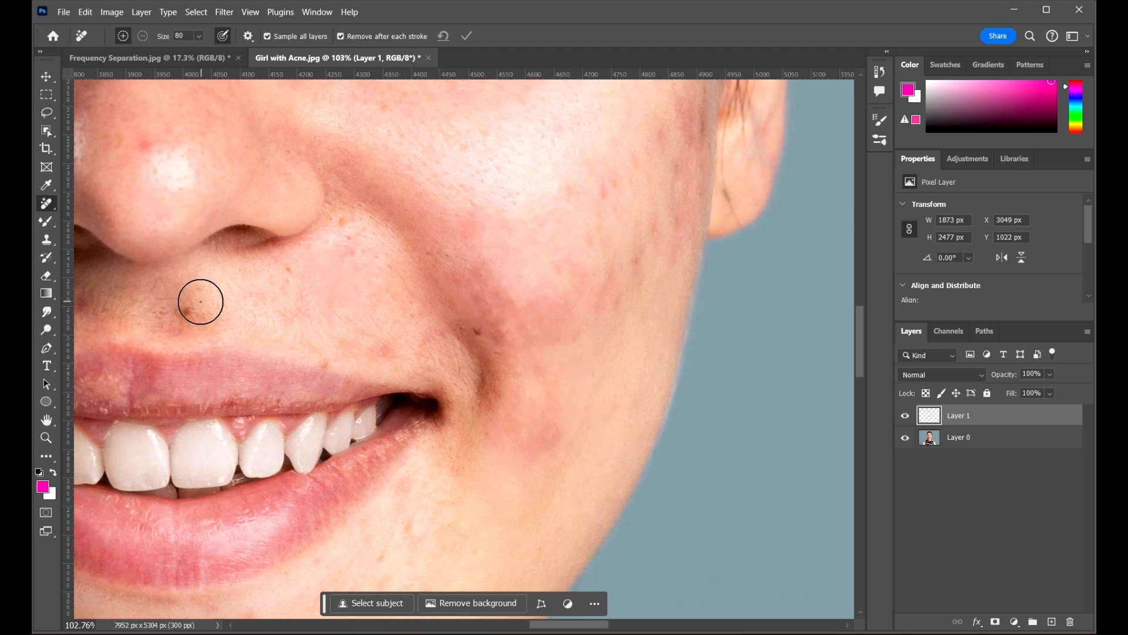
{"action": "left_click_drag", "start_coordinate": [394, 312], "coordinate": [604, 333]}
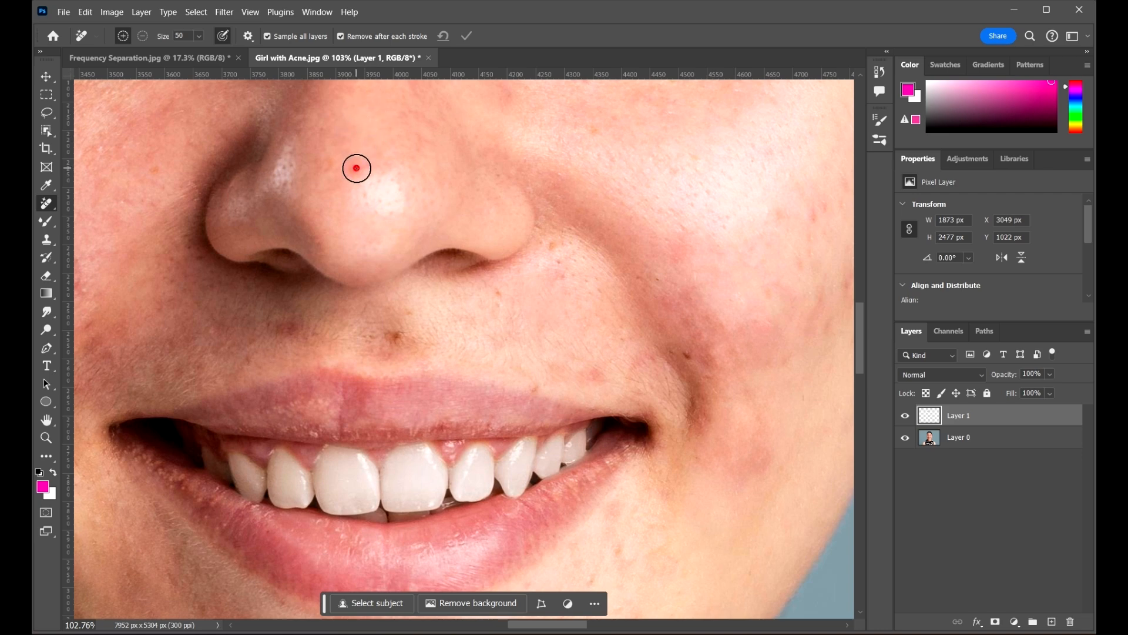
{"action": "left_click", "coordinate": [357, 168]}
{"action": "left_click", "coordinate": [397, 331]}
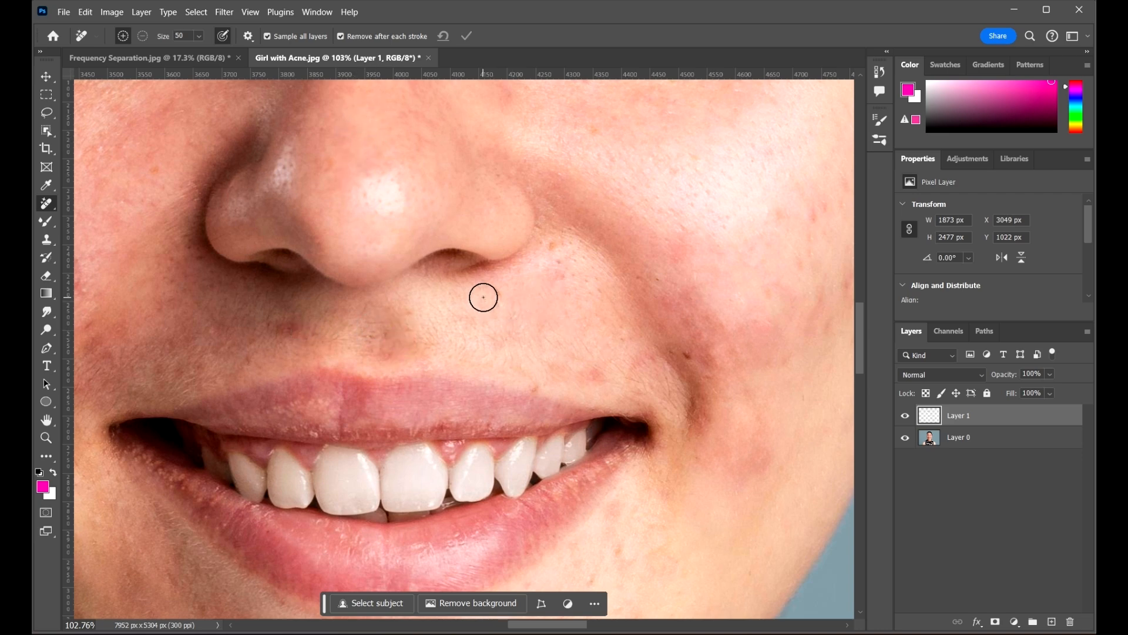
{"action": "left_click", "coordinate": [499, 292]}
{"action": "left_click", "coordinate": [284, 327]}
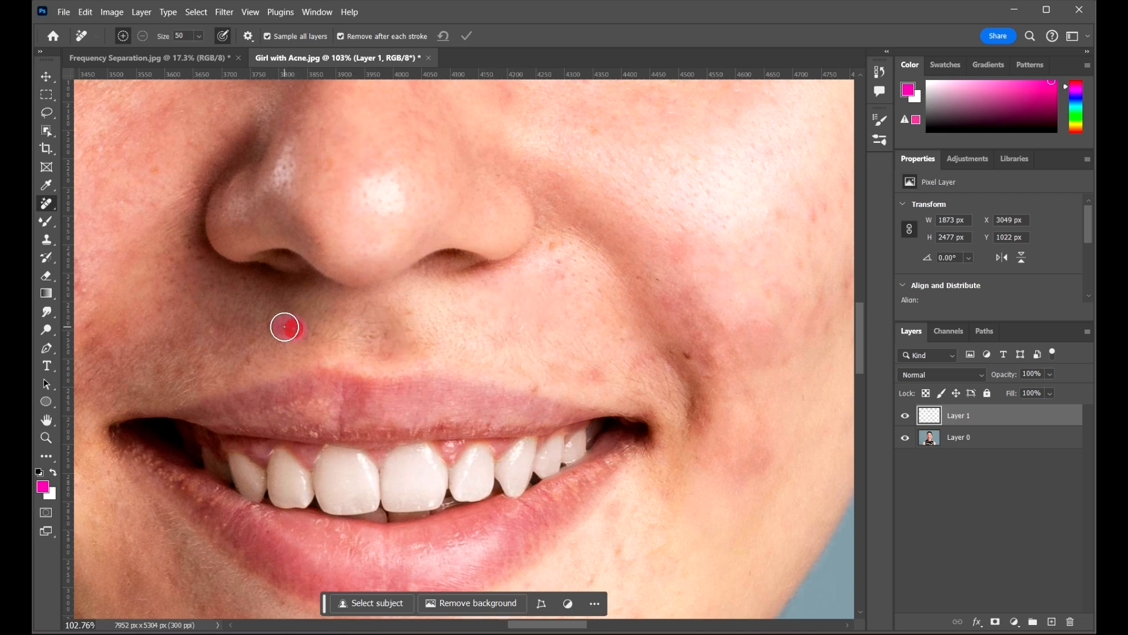
{"action": "left_click", "coordinate": [209, 335]}
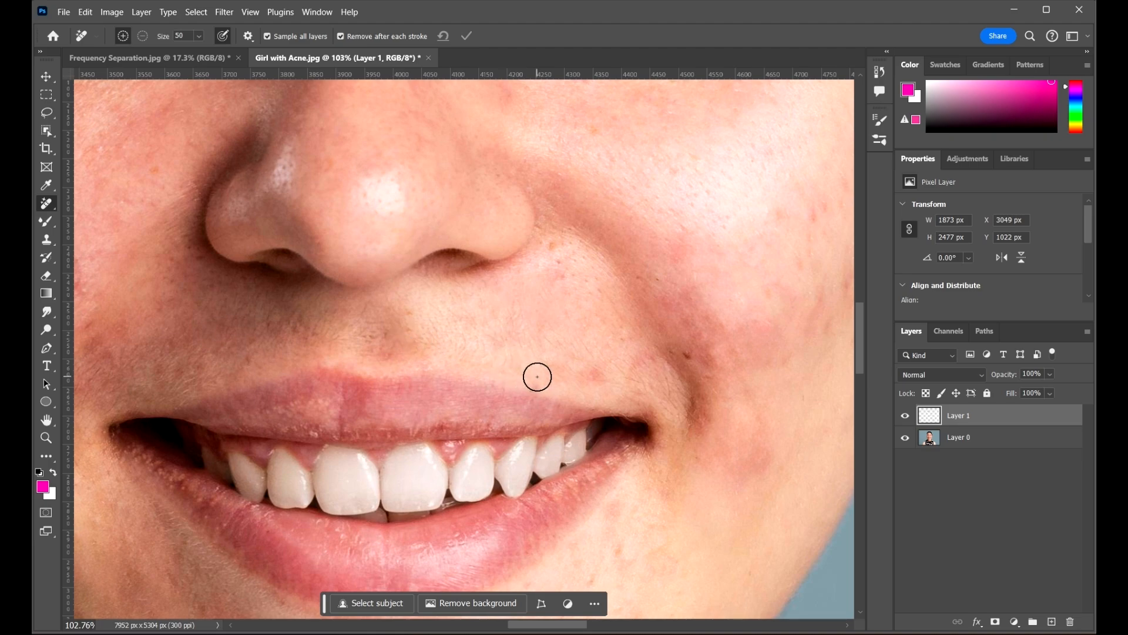
{"action": "left_click", "coordinate": [538, 377]}
{"action": "left_click", "coordinate": [596, 375]}
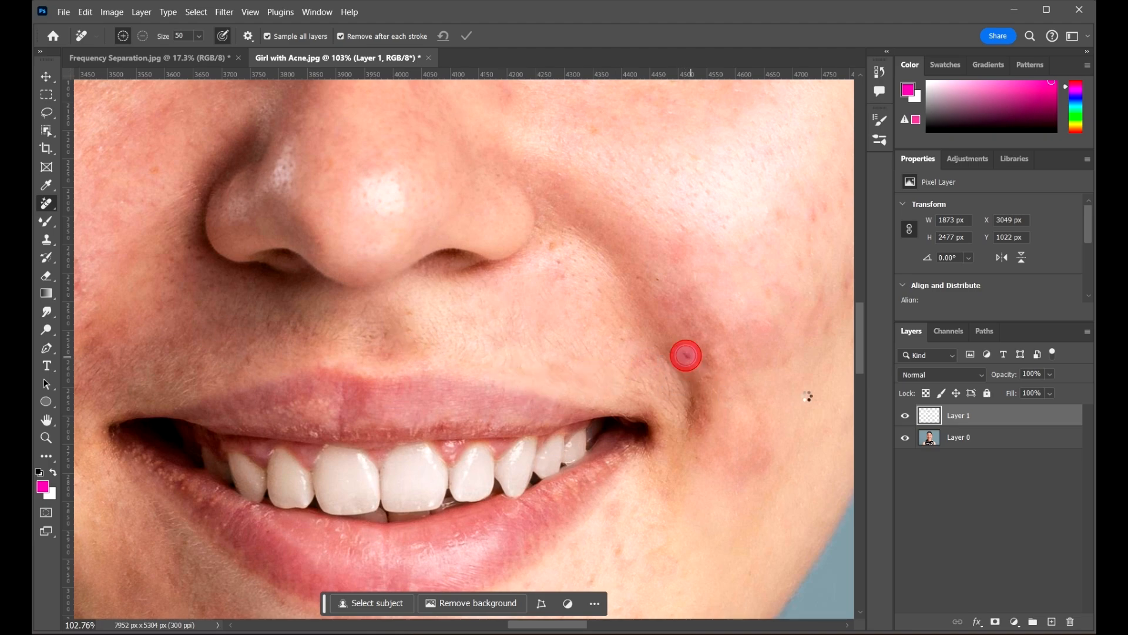
{"action": "scroll", "coordinate": [513, 314], "scroll_direction": "down", "scroll_amount": 6}
{"action": "scroll", "coordinate": [627, 287], "scroll_direction": "up", "scroll_amount": 2}
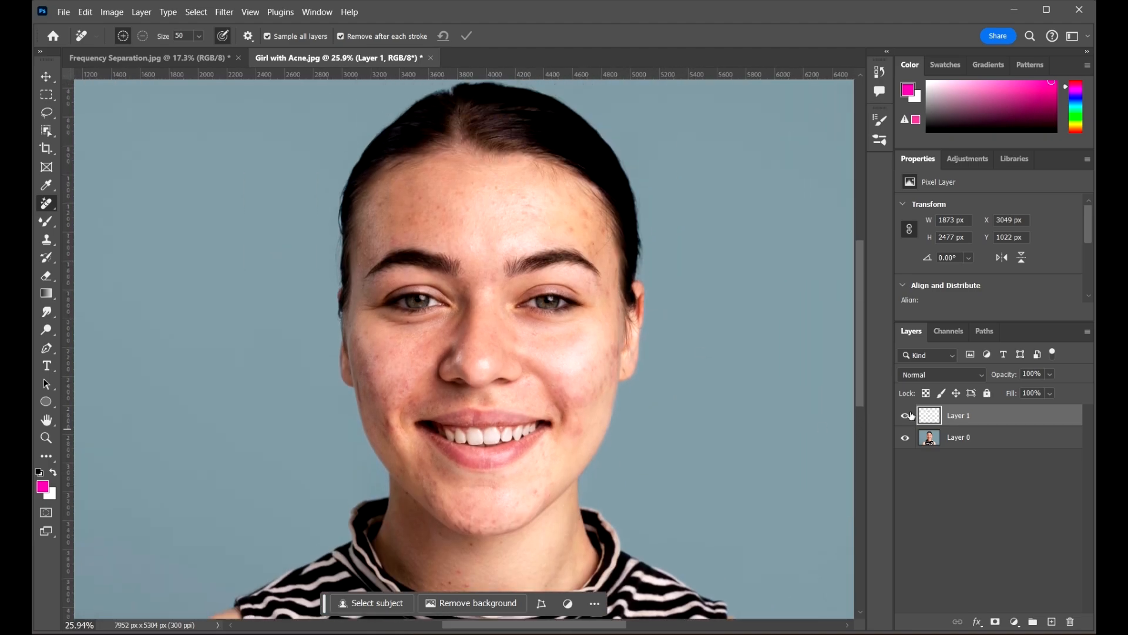
Remove the blemishes on the forehead and left temple with the Remove tool
{"action": "scroll", "coordinate": [528, 218], "scroll_direction": "up", "scroll_amount": 6}
{"action": "left_click", "coordinate": [528, 134]}
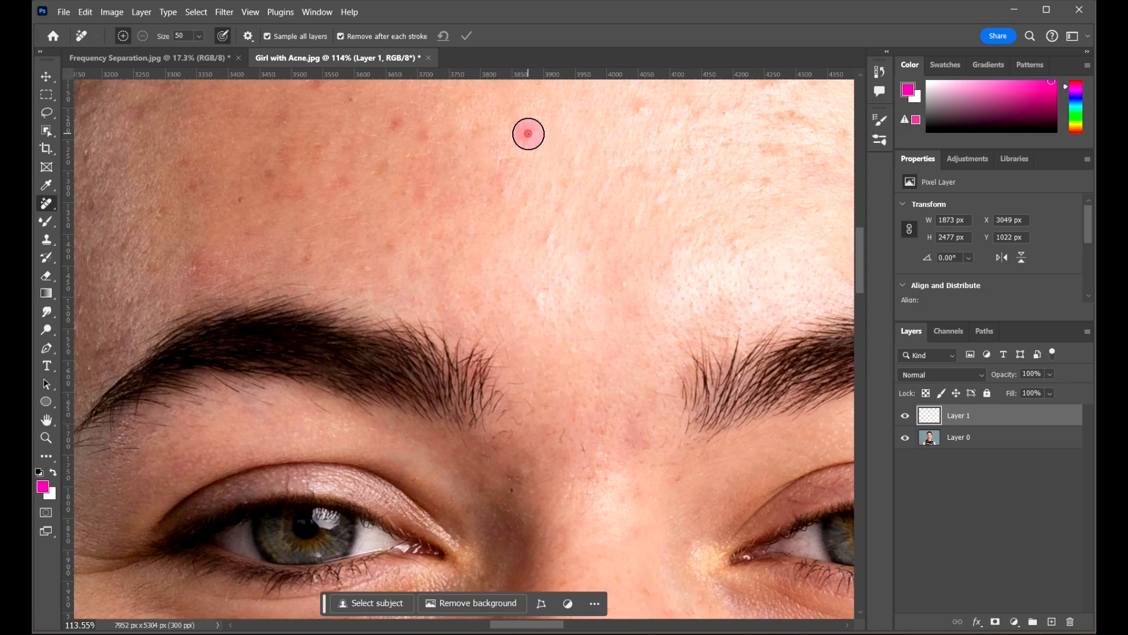
{"action": "scroll", "coordinate": [539, 259], "scroll_direction": "down", "scroll_amount": 3}
{"action": "scroll", "coordinate": [277, 284], "scroll_direction": "up", "scroll_amount": 2}
{"action": "left_click", "coordinate": [234, 310]}
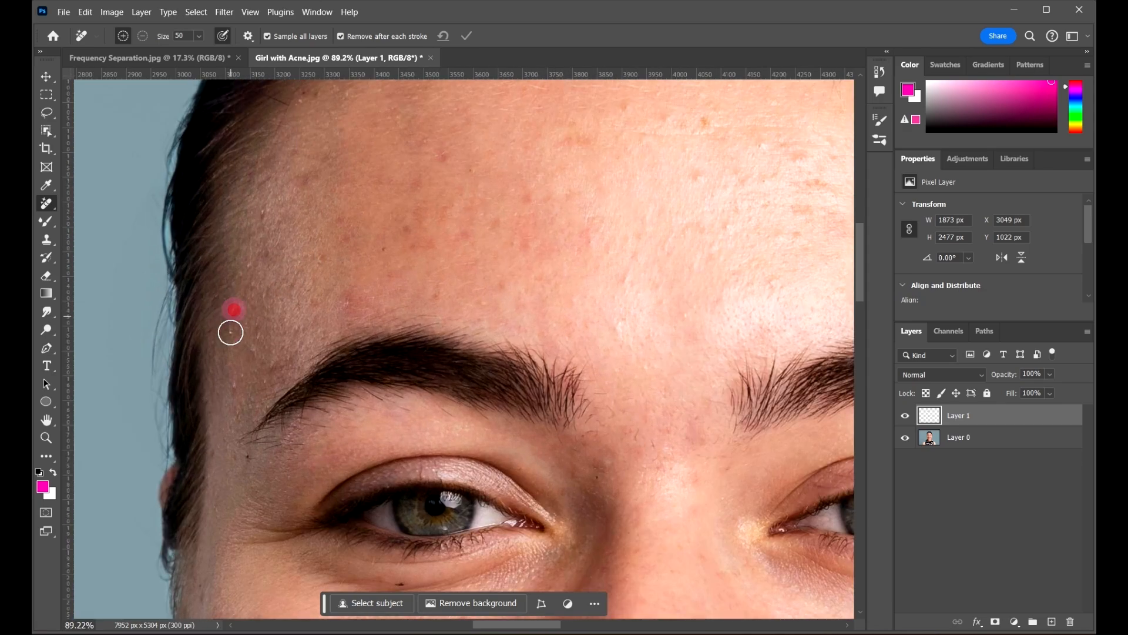
{"action": "left_click", "coordinate": [239, 385]}
{"action": "scroll", "coordinate": [413, 230], "scroll_direction": "down", "scroll_amount": 3}
{"action": "scroll", "coordinate": [668, 157], "scroll_direction": "up", "scroll_amount": 5}
{"action": "left_click", "coordinate": [666, 210]}
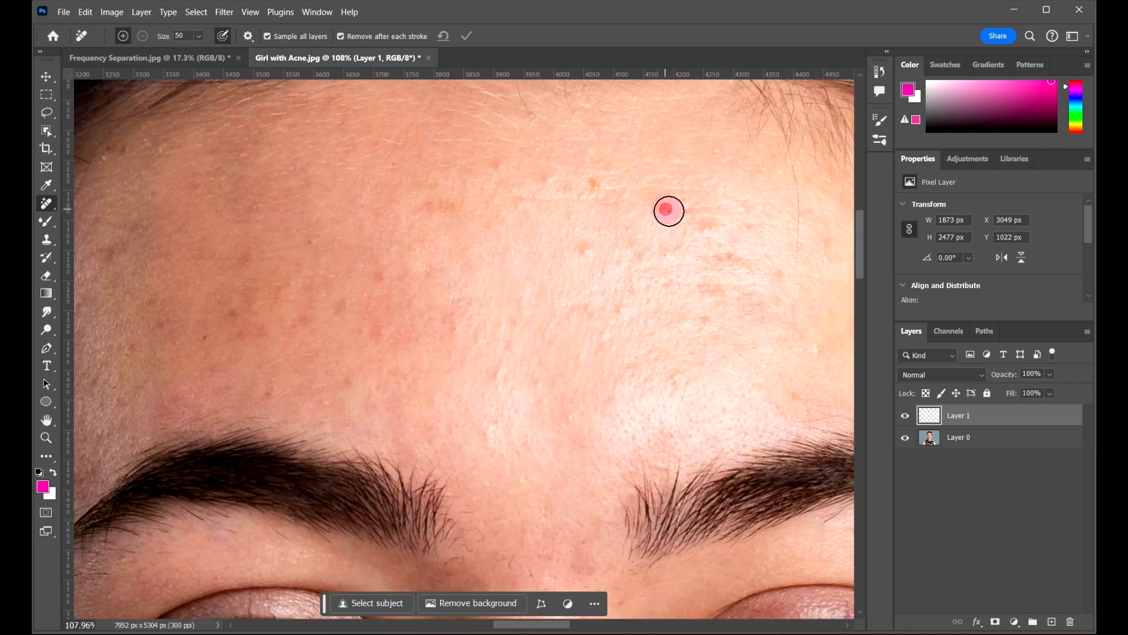
{"action": "left_click", "coordinate": [714, 229]}
Clear the right temple, the spot near the hairline and two more forehead blemishes
{"action": "left_click_drag", "start_coordinate": [714, 229], "coordinate": [576, 256]}
{"action": "left_click_drag", "start_coordinate": [447, 176], "coordinate": [252, 118]}
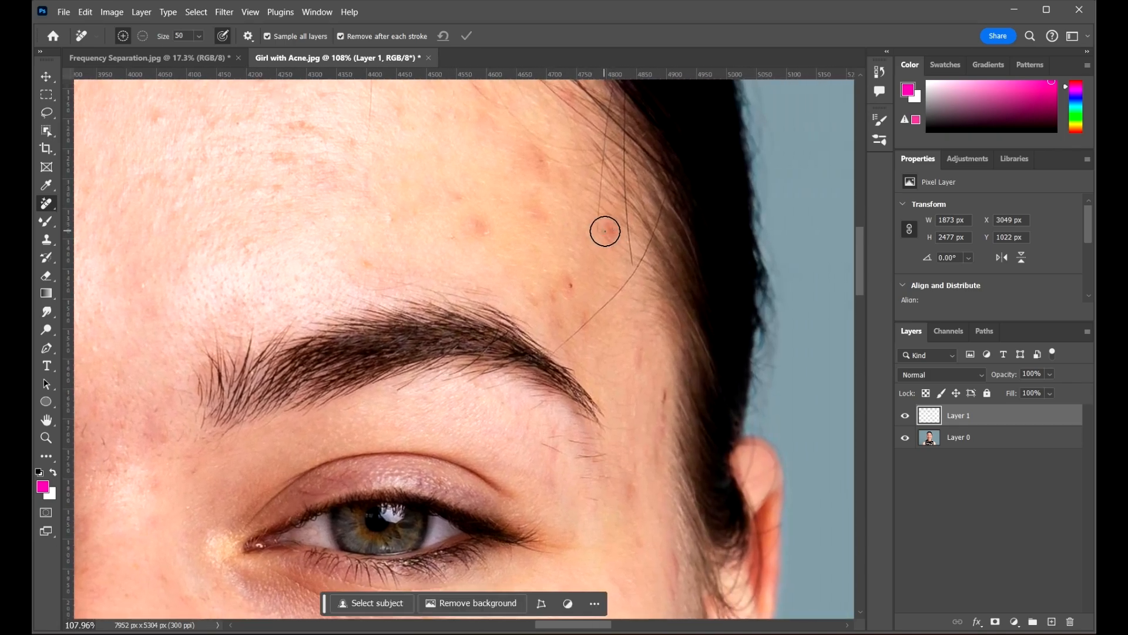
{"action": "left_click", "coordinate": [605, 230]}
{"action": "left_click", "coordinate": [567, 283]}
{"action": "left_click", "coordinate": [582, 321]}
{"action": "left_click", "coordinate": [478, 225]}
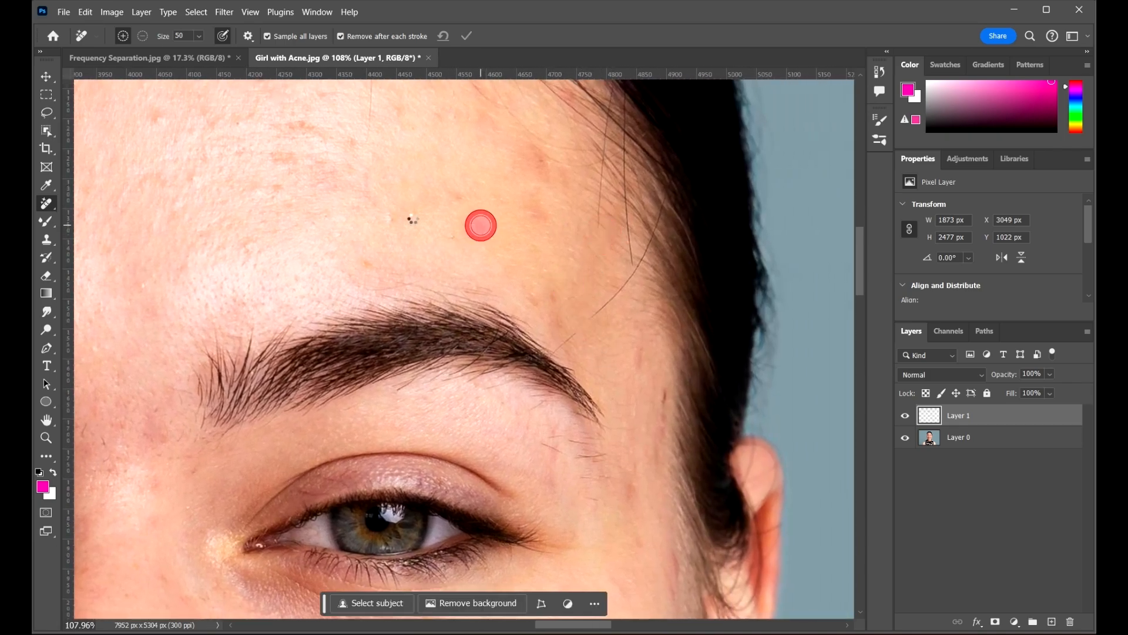
{"action": "left_click", "coordinate": [390, 219]}
Paint away the marks beside the eyebrow, on the temple and beside the eye
{"action": "scroll", "coordinate": [478, 222], "scroll_direction": "down", "scroll_amount": 1}
{"action": "scroll", "coordinate": [590, 305], "scroll_direction": "up", "scroll_amount": 3}
{"action": "left_click_drag", "start_coordinate": [628, 353], "coordinate": [579, 298]}
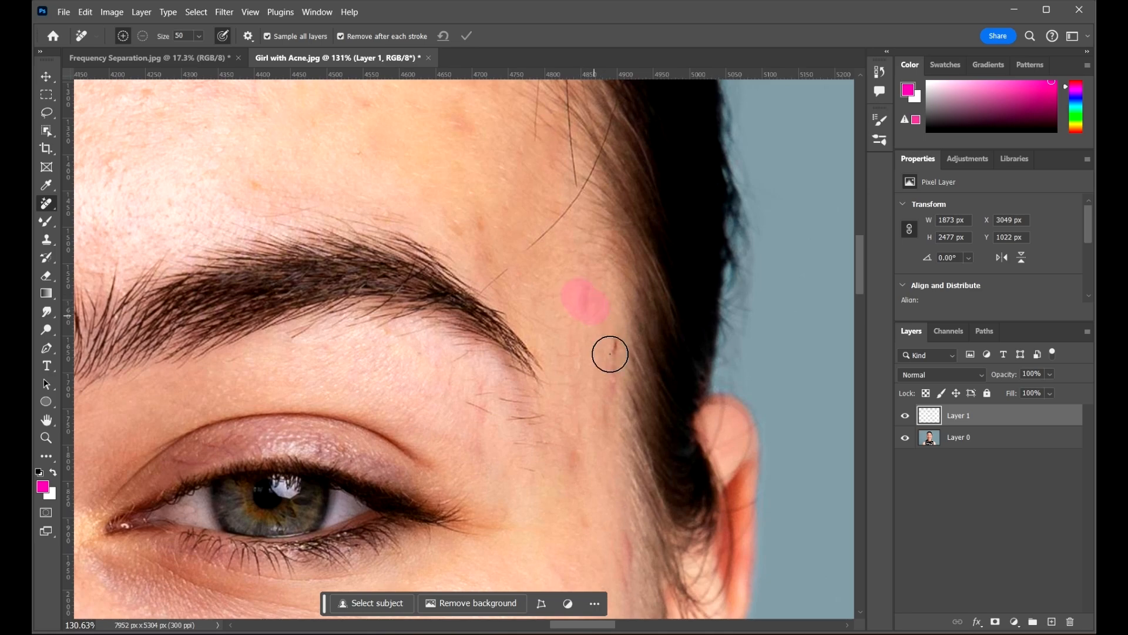
{"action": "left_click_drag", "start_coordinate": [619, 388], "coordinate": [511, 245]}
{"action": "left_click_drag", "start_coordinate": [504, 196], "coordinate": [498, 287]}
{"action": "left_click_drag", "start_coordinate": [514, 377], "coordinate": [515, 311]}
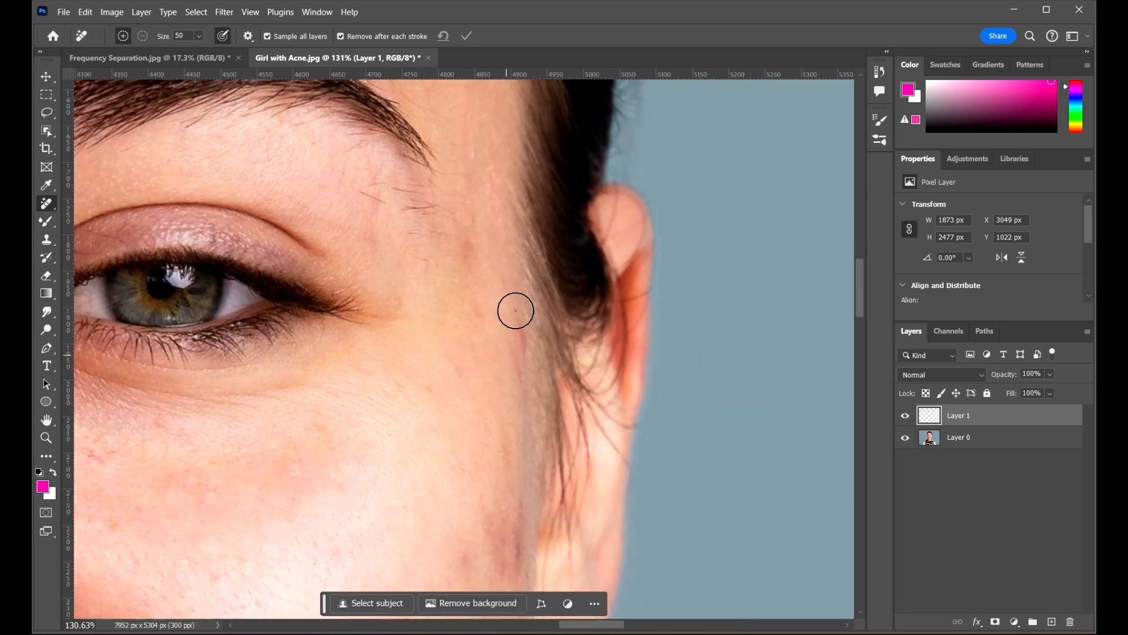
{"action": "left_click_drag", "start_coordinate": [468, 242], "coordinate": [456, 280]}
{"action": "left_click", "coordinate": [481, 312]}
Remove the two blemishes on the chin
{"action": "scroll", "coordinate": [501, 223], "scroll_direction": "down", "scroll_amount": 12}
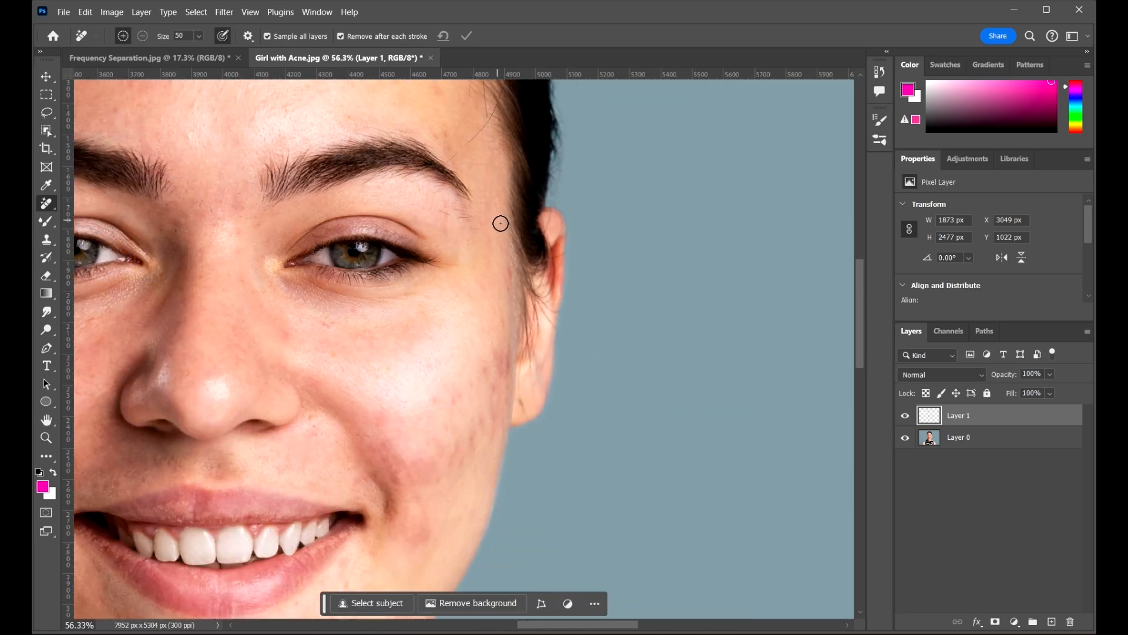
{"action": "left_click_drag", "start_coordinate": [470, 464], "coordinate": [555, 415]}
{"action": "scroll", "coordinate": [446, 400], "scroll_direction": "up", "scroll_amount": 12}
{"action": "left_click", "coordinate": [453, 342]}
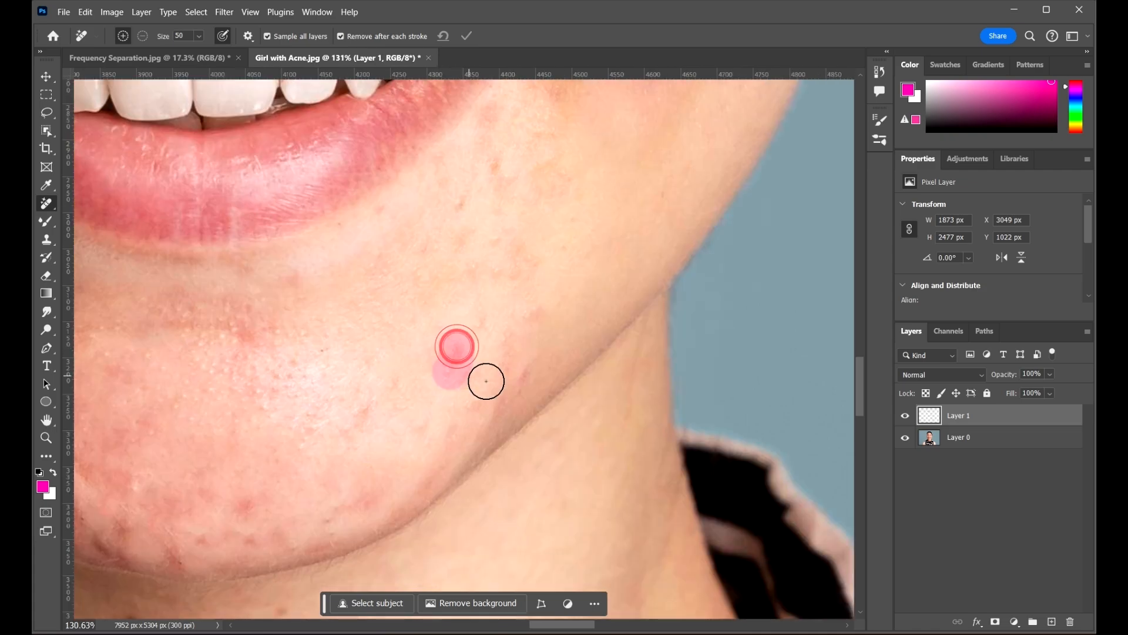
{"action": "left_click", "coordinate": [531, 361]}
Erase the acne patches on the cheek and lower cheek near the mouth
{"action": "scroll", "coordinate": [516, 238], "scroll_direction": "down", "scroll_amount": 12}
{"action": "left_click_drag", "start_coordinate": [475, 268], "coordinate": [582, 476]}
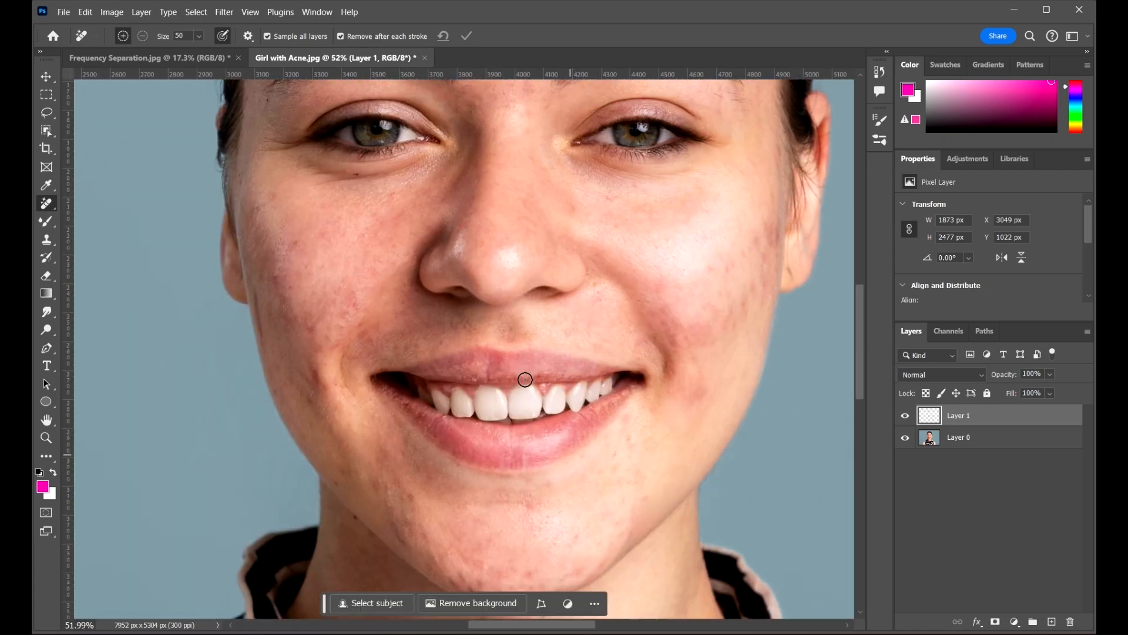
{"action": "scroll", "coordinate": [510, 358], "scroll_direction": "up", "scroll_amount": 9}
{"action": "left_click_drag", "start_coordinate": [227, 305], "coordinate": [382, 328]}
{"action": "left_click_drag", "start_coordinate": [245, 234], "coordinate": [250, 265]}
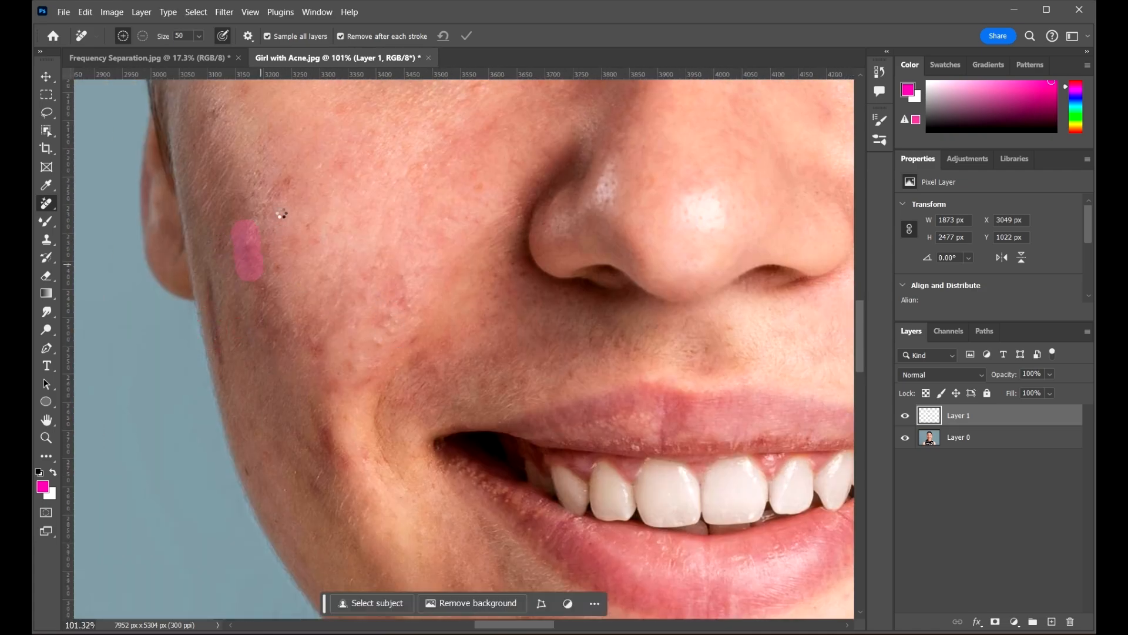
{"action": "left_click_drag", "start_coordinate": [288, 181], "coordinate": [282, 204]}
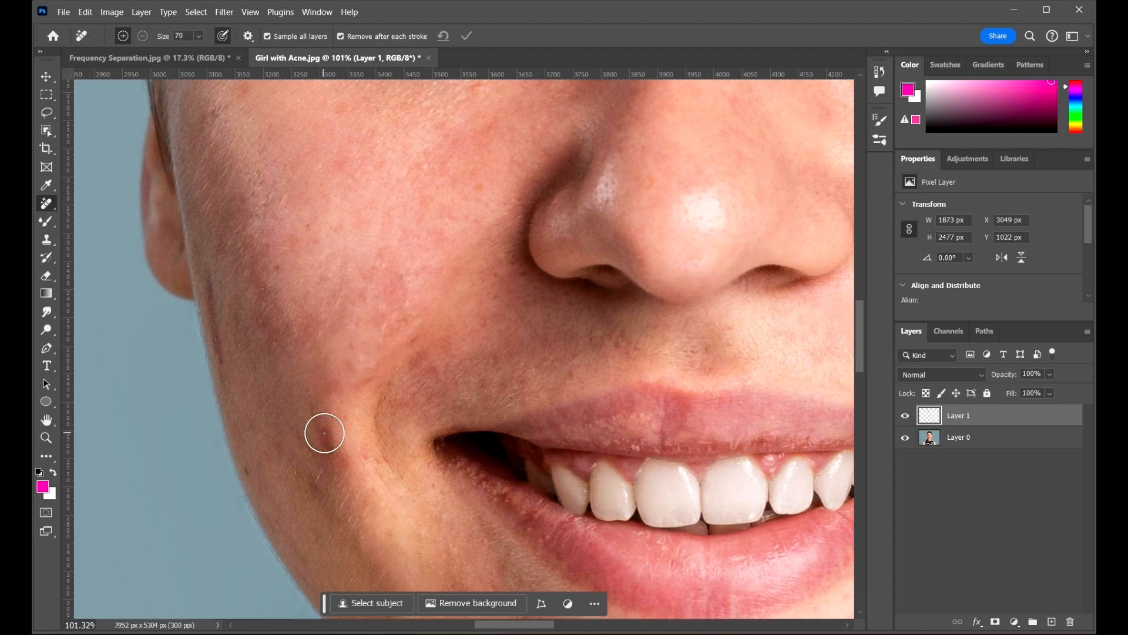
{"action": "left_click_drag", "start_coordinate": [325, 433], "coordinate": [361, 466]}
Enlarge the brush, then remove the cheek spot, under-eye spot and right-cheek acne
{"action": "scroll", "coordinate": [171, 307], "scroll_direction": "down", "scroll_amount": 5}
{"action": "key", "text": "bracketright"}
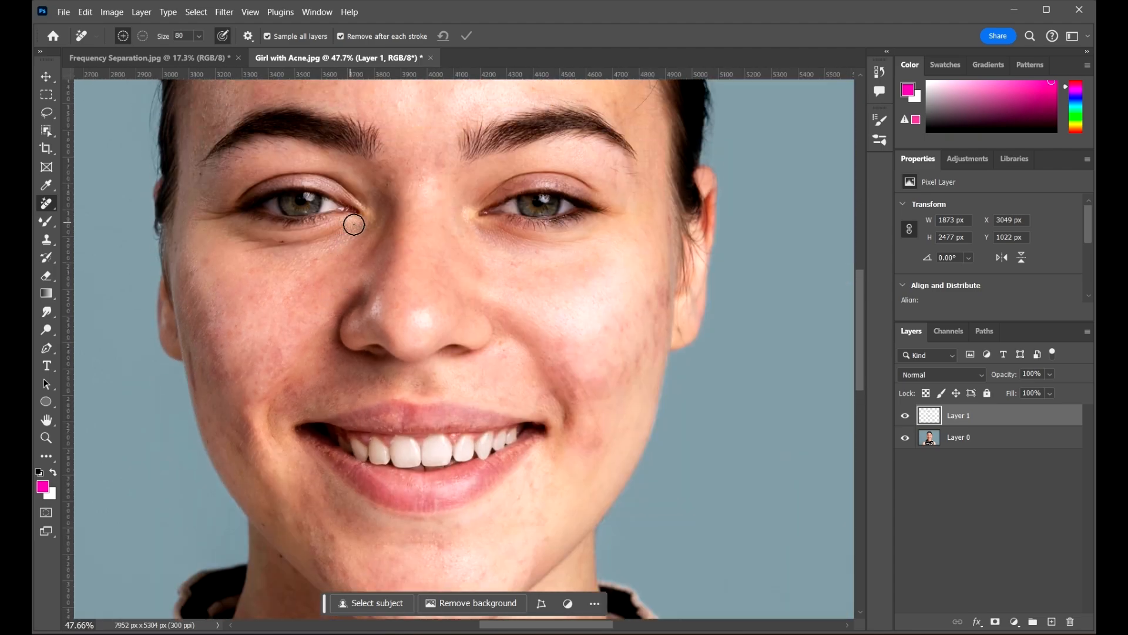
{"action": "scroll", "coordinate": [353, 224], "scroll_direction": "up", "scroll_amount": 3}
{"action": "left_click_drag", "start_coordinate": [299, 422], "coordinate": [276, 444]}
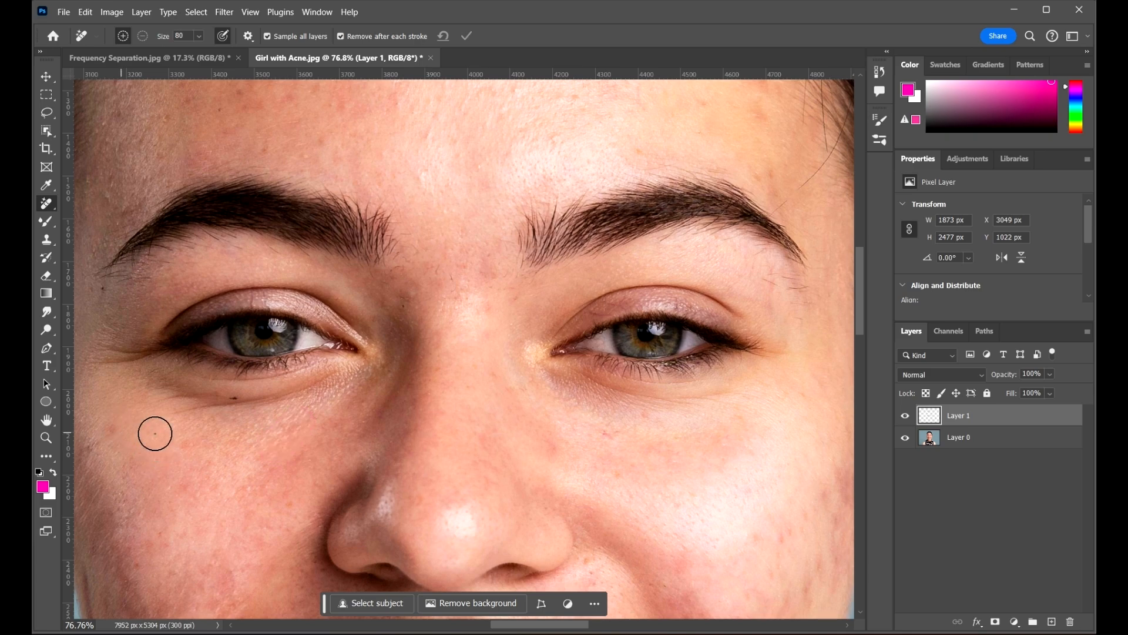
{"action": "mouse_move", "coordinate": [534, 446]}
{"action": "left_mouse_down"}
{"action": "mouse_move", "coordinate": [461, 420]}
{"action": "mouse_move", "coordinate": [575, 404]}
{"action": "mouse_move", "coordinate": [589, 292]}
{"action": "mouse_move", "coordinate": [561, 274]}
{"action": "left_mouse_up"}
{"action": "scroll", "coordinate": [375, 288], "scroll_direction": "down", "scroll_amount": 3}
{"action": "scroll", "coordinate": [547, 283], "scroll_direction": "up", "scroll_amount": 3}
{"action": "scroll", "coordinate": [548, 283], "scroll_direction": "up", "scroll_amount": 2}
{"action": "mouse_move", "coordinate": [567, 227]}
{"action": "left_mouse_down"}
{"action": "mouse_move", "coordinate": [570, 260]}
{"action": "mouse_move", "coordinate": [549, 253]}
{"action": "left_mouse_up"}
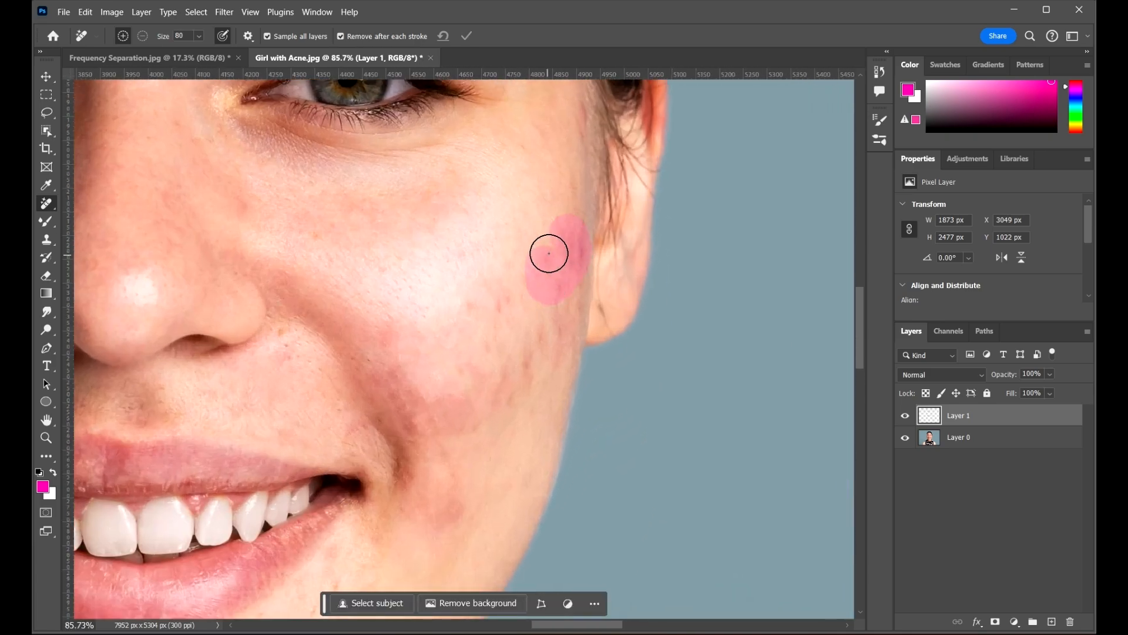
{"action": "scroll", "coordinate": [515, 282], "scroll_direction": "down", "scroll_amount": 5}
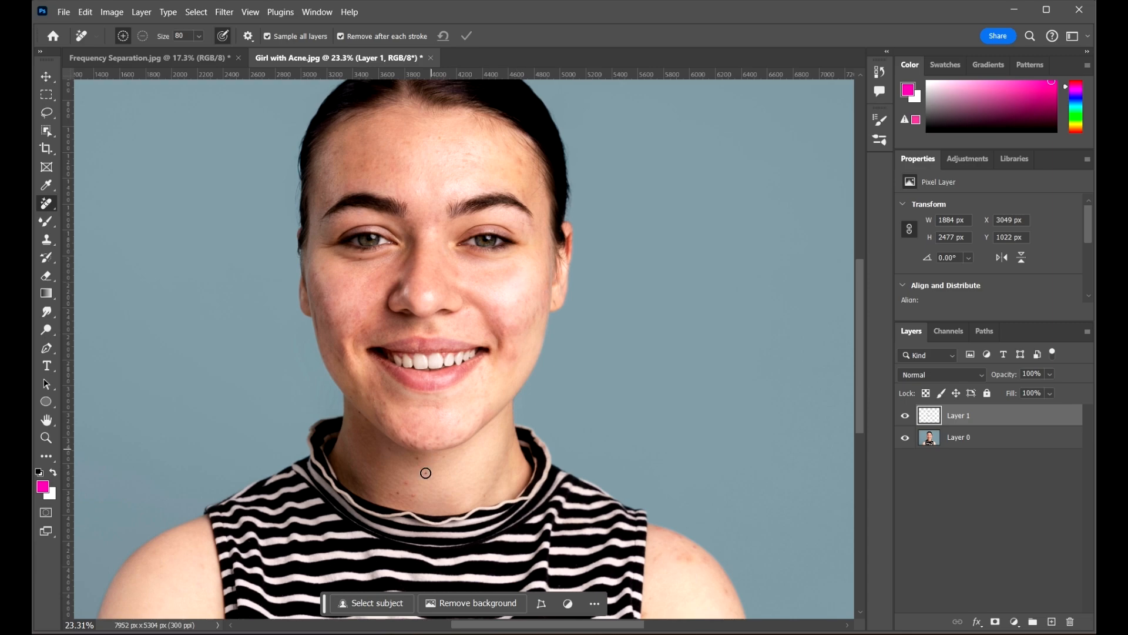
Remove the blemishes on the chin and along the chin edge
{"action": "scroll", "coordinate": [441, 328], "scroll_direction": "up", "scroll_amount": 6}
{"action": "left_click", "coordinate": [514, 279]}
{"action": "left_click", "coordinate": [342, 300]}
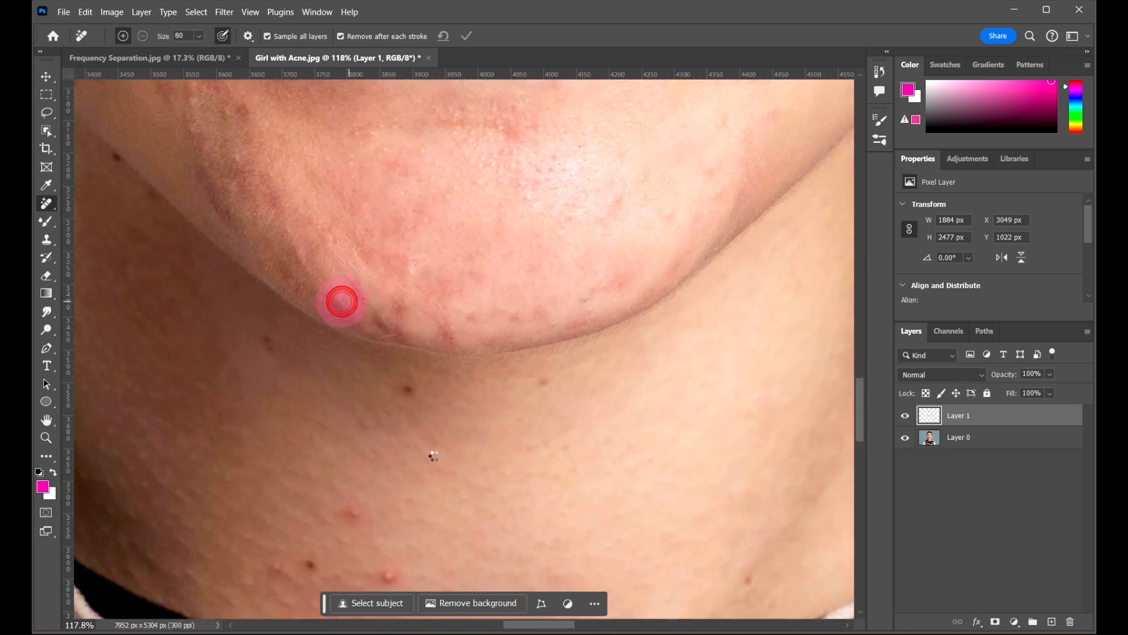
{"action": "left_click", "coordinate": [385, 309]}
{"action": "left_click", "coordinate": [449, 319]}
{"action": "left_click", "coordinate": [517, 313]}
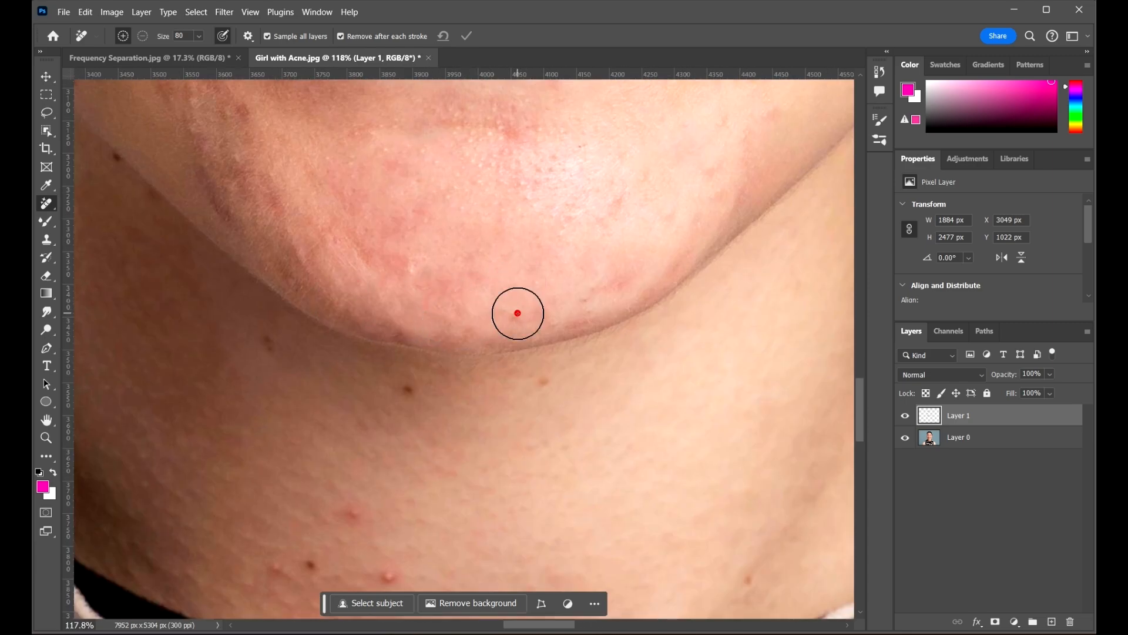
Clear the seven blemishes across the neck, including its right side
{"action": "scroll", "coordinate": [571, 353], "scroll_direction": "down", "scroll_amount": 3}
{"action": "left_click", "coordinate": [555, 262]}
{"action": "left_click", "coordinate": [409, 268]}
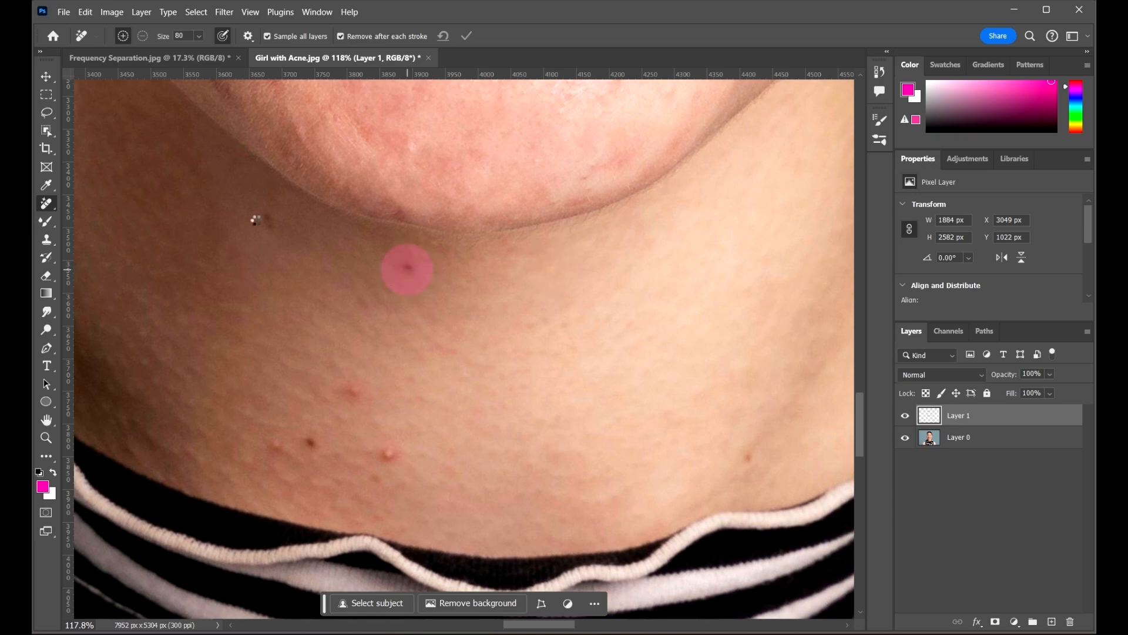
{"action": "left_click", "coordinate": [264, 222]}
{"action": "left_click", "coordinate": [393, 452]}
{"action": "left_click", "coordinate": [355, 385]}
{"action": "left_click", "coordinate": [309, 447]}
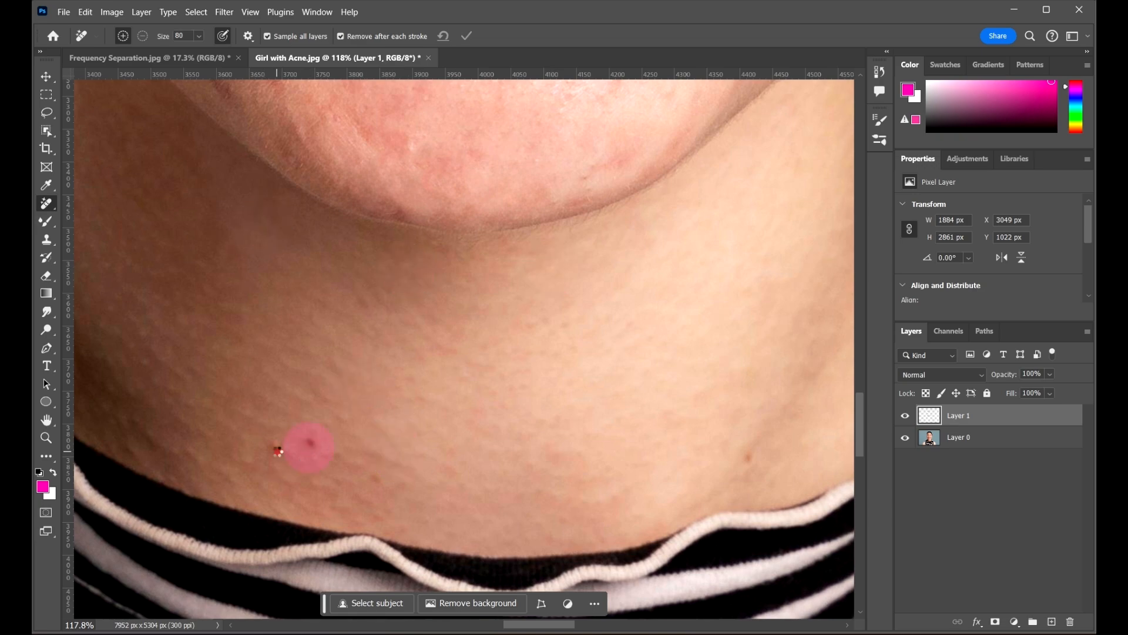
{"action": "left_click", "coordinate": [743, 452]}
Remove the blemish on the jaw
{"action": "scroll", "coordinate": [455, 344], "scroll_direction": "down", "scroll_amount": 5}
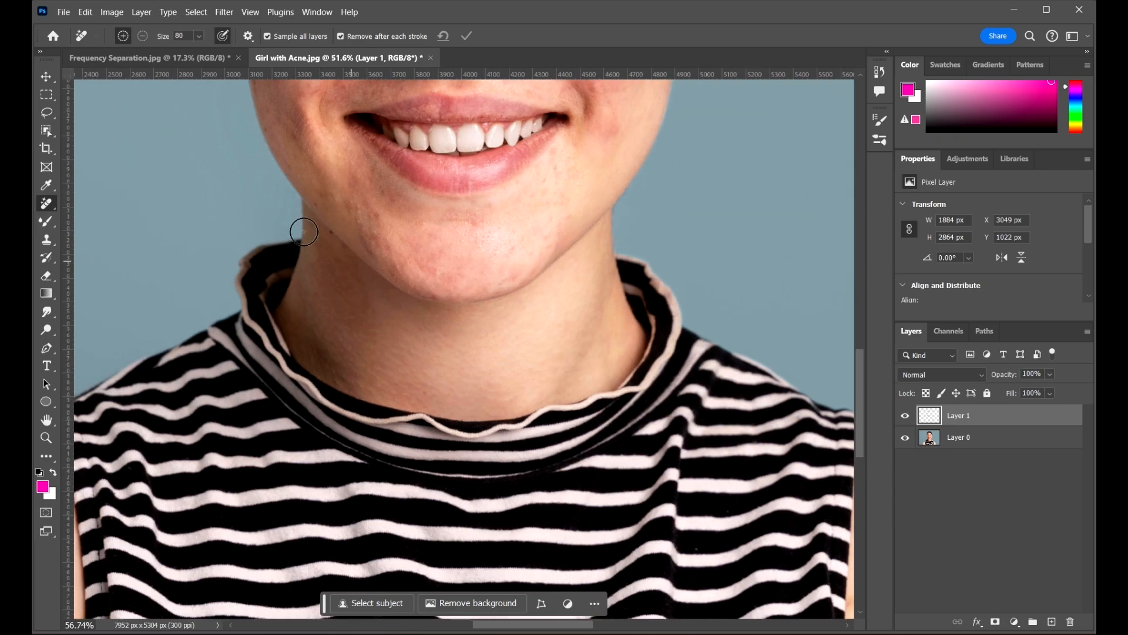
{"action": "scroll", "coordinate": [304, 231], "scroll_direction": "up", "scroll_amount": 5}
{"action": "scroll", "coordinate": [343, 268], "scroll_direction": "down", "scroll_amount": 1}
{"action": "left_click", "coordinate": [330, 177]}
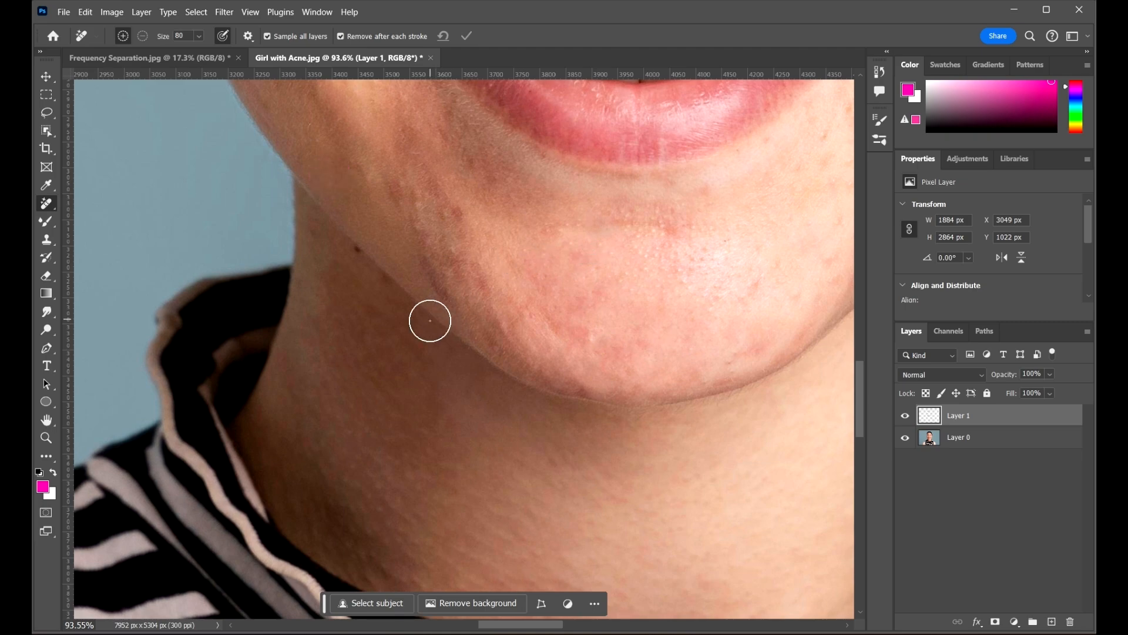
Enlarge the brush and remove the six blemishes on the shoulder
{"action": "scroll", "coordinate": [430, 321], "scroll_direction": "down", "scroll_amount": 6}
{"action": "scroll", "coordinate": [660, 514], "scroll_direction": "up", "scroll_amount": 5}
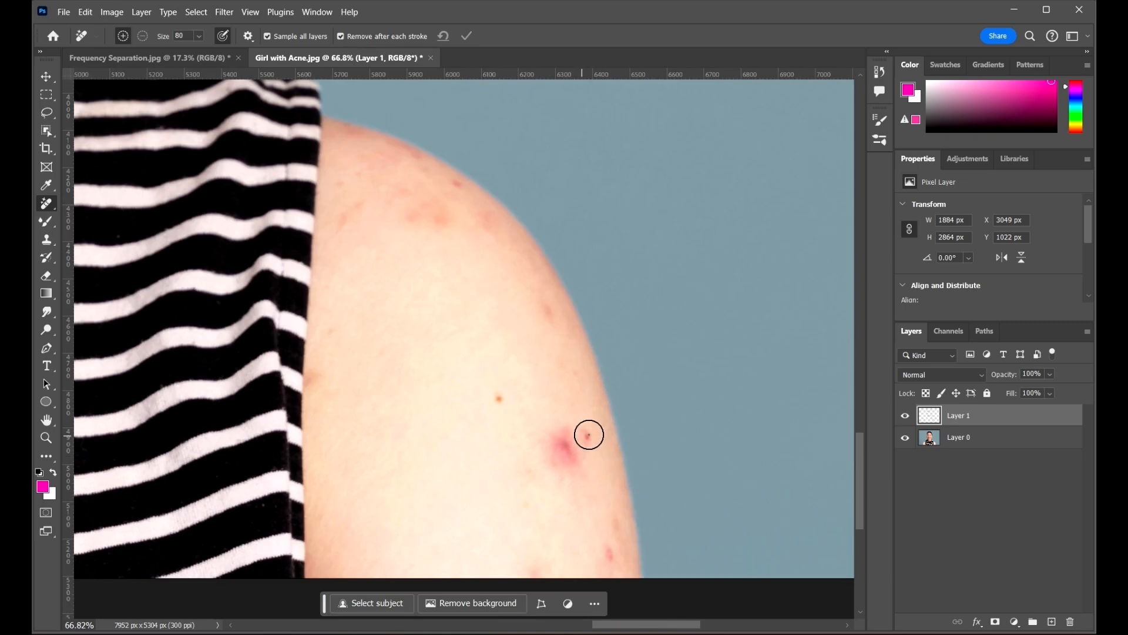
{"action": "key", "text": "bracketright"}
{"action": "key", "text": "bracketright"}
{"action": "key", "text": "bracketright"}
{"action": "key", "text": "bracketright"}
{"action": "left_click", "coordinate": [564, 446]}
{"action": "left_click", "coordinate": [497, 404]}
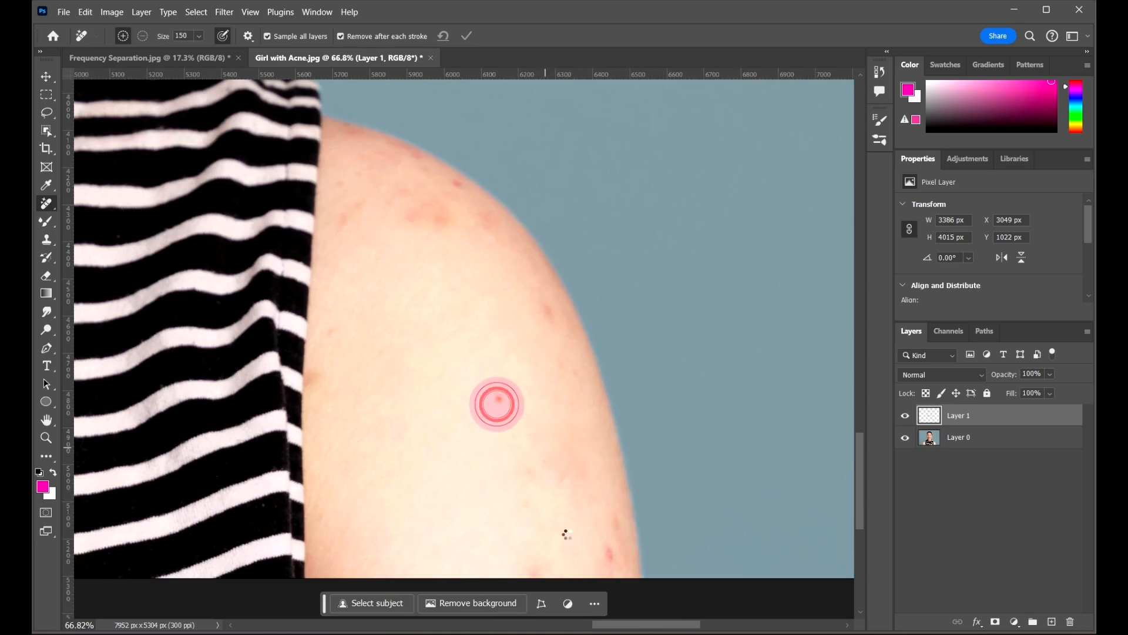
{"action": "left_click", "coordinate": [598, 541]}
{"action": "left_click", "coordinate": [423, 222]}
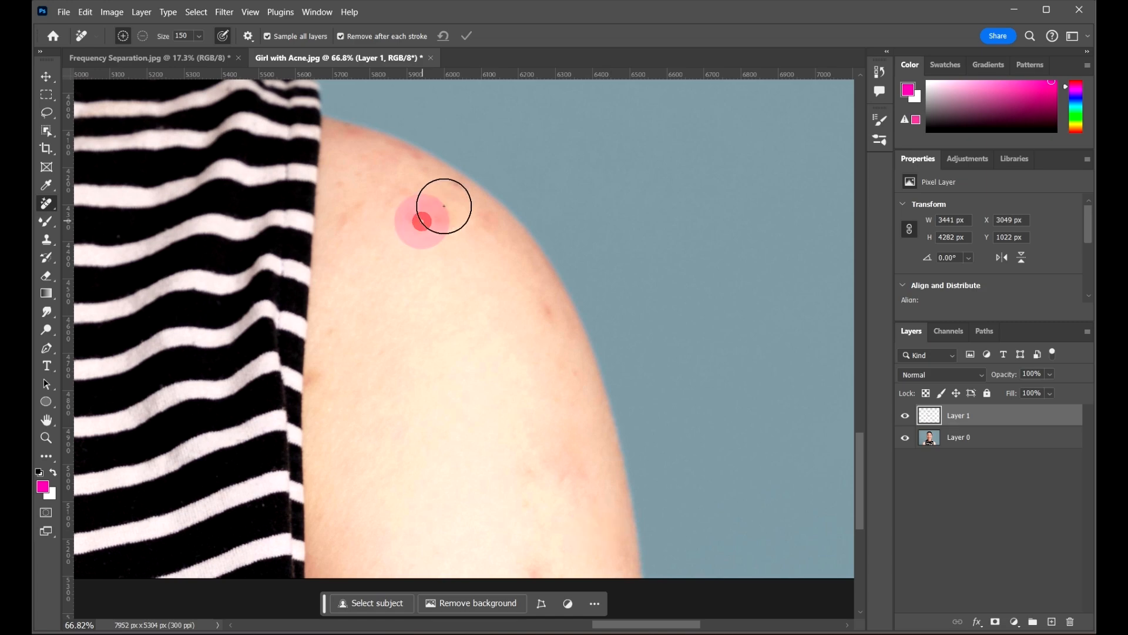
{"action": "left_click", "coordinate": [444, 199]}
{"action": "left_click", "coordinate": [534, 312]}
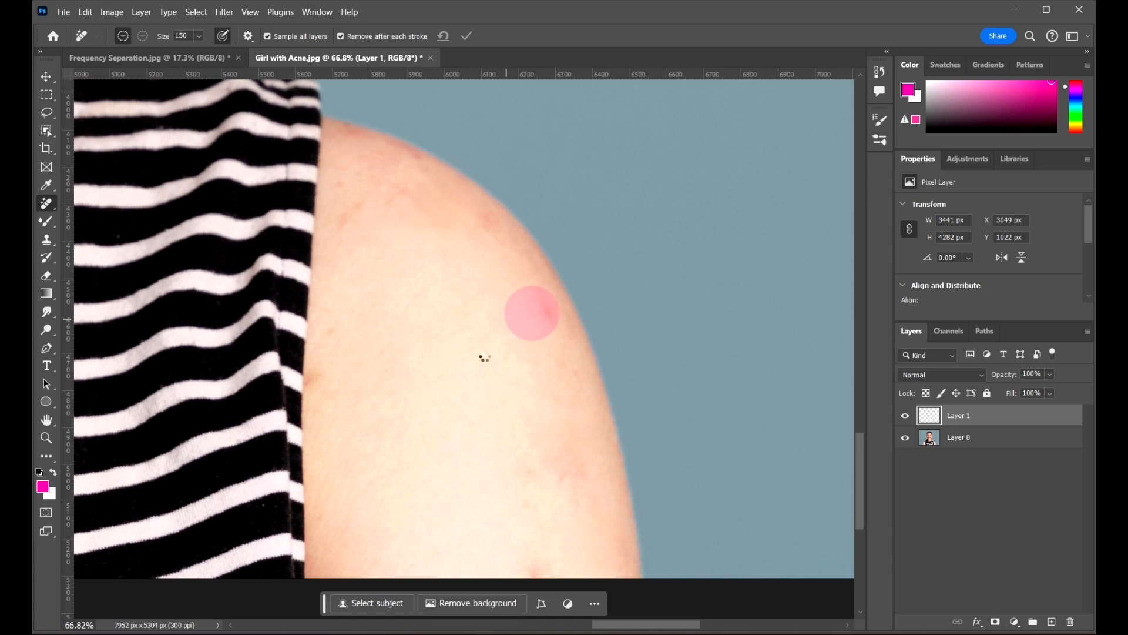
Remove the blemish on the other arm, shrink the brush, and fit the photo on screen
{"action": "scroll", "coordinate": [667, 264], "scroll_direction": "down", "scroll_amount": 1}
{"action": "scroll", "coordinate": [672, 266], "scroll_direction": "down", "scroll_amount": 13}
{"action": "left_click_drag", "start_coordinate": [566, 220], "coordinate": [629, 271]}
{"action": "scroll", "coordinate": [253, 390], "scroll_direction": "up", "scroll_amount": 18}
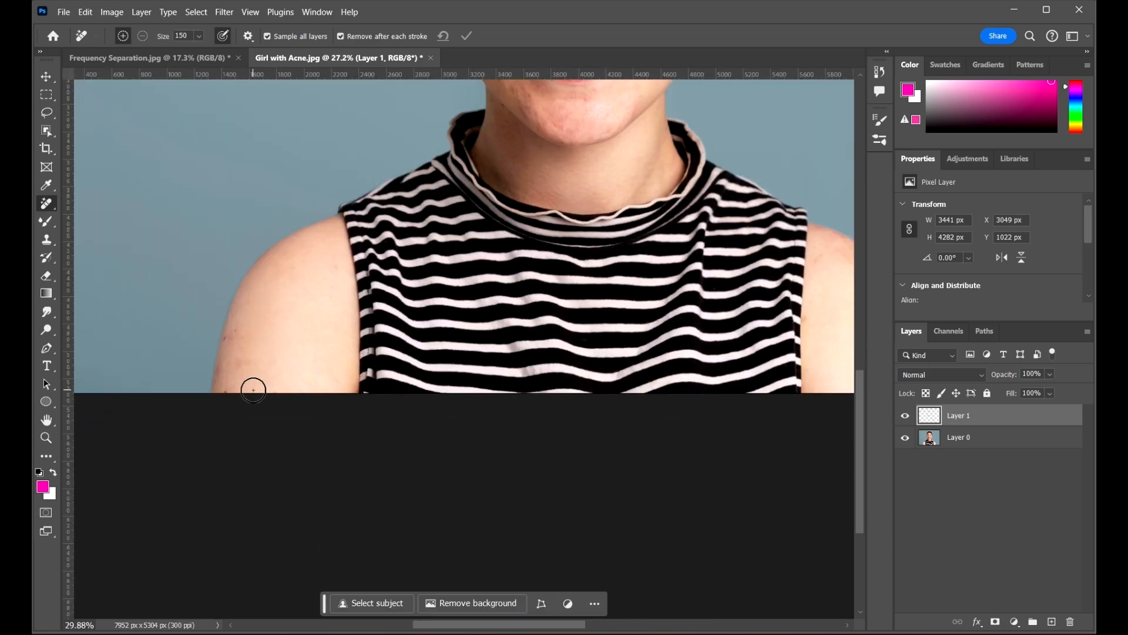
{"action": "scroll", "coordinate": [223, 300], "scroll_direction": "up", "scroll_amount": 2}
{"action": "left_click", "coordinate": [247, 294]}
{"action": "key", "text": "bracketleft"}
{"action": "key", "text": "bracketleft"}
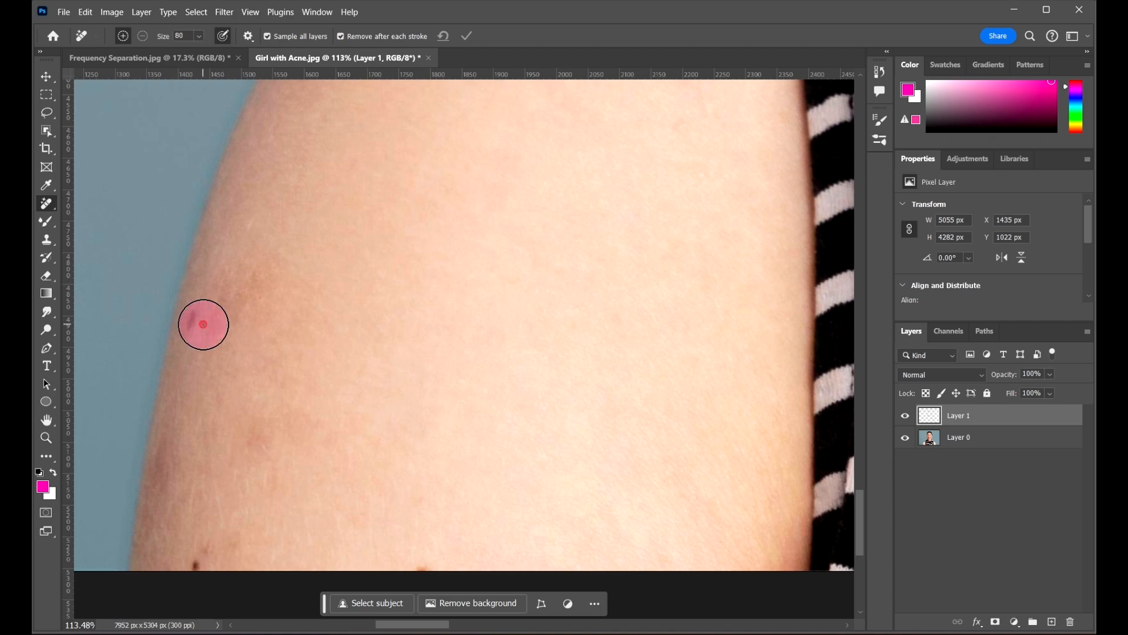
{"action": "scroll", "coordinate": [257, 444], "scroll_direction": "down", "scroll_amount": 3}
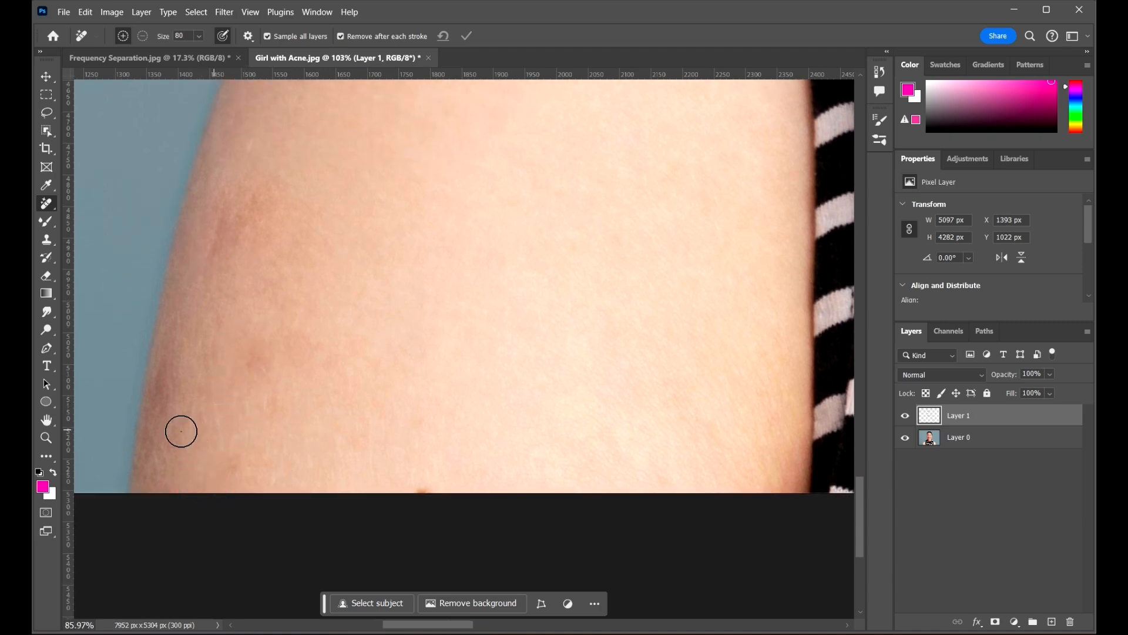
{"action": "key", "text": "ctrl+0"}
Switch to the Move tool, deselect the layer and inspect the retouched areas
{"action": "key", "text": "v"}
{"action": "scroll", "coordinate": [405, 329], "scroll_direction": "down", "scroll_amount": 2}
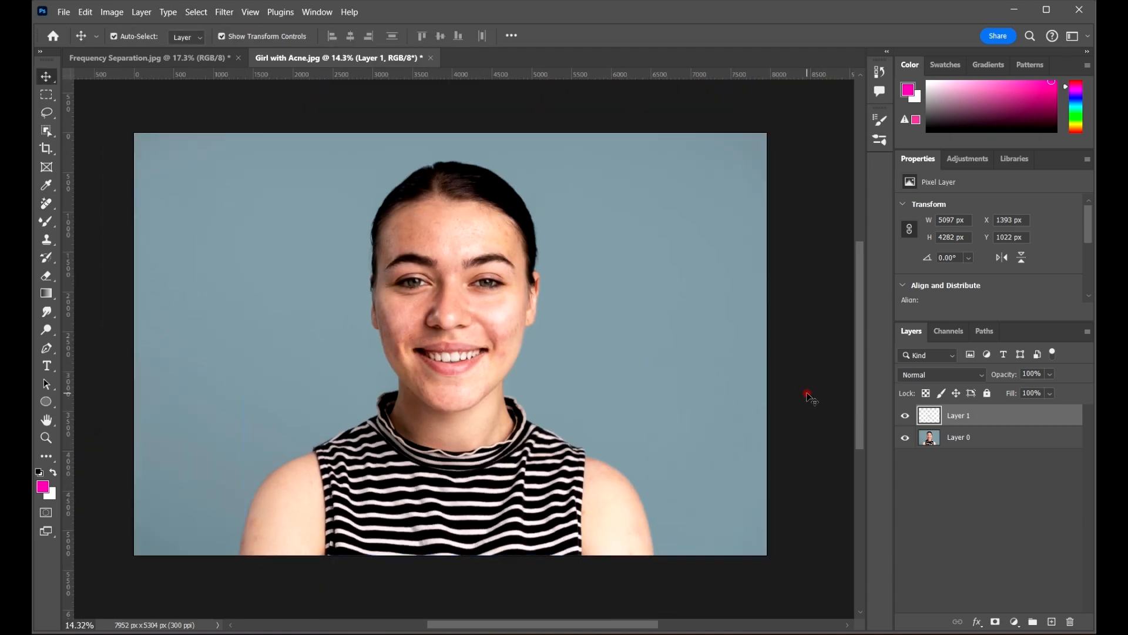
{"action": "left_click", "coordinate": [809, 396]}
{"action": "scroll", "coordinate": [419, 292], "scroll_direction": "up", "scroll_amount": 2}
{"action": "scroll", "coordinate": [453, 303], "scroll_direction": "down", "scroll_amount": 1}
{"action": "scroll", "coordinate": [474, 301], "scroll_direction": "down", "scroll_amount": 1}
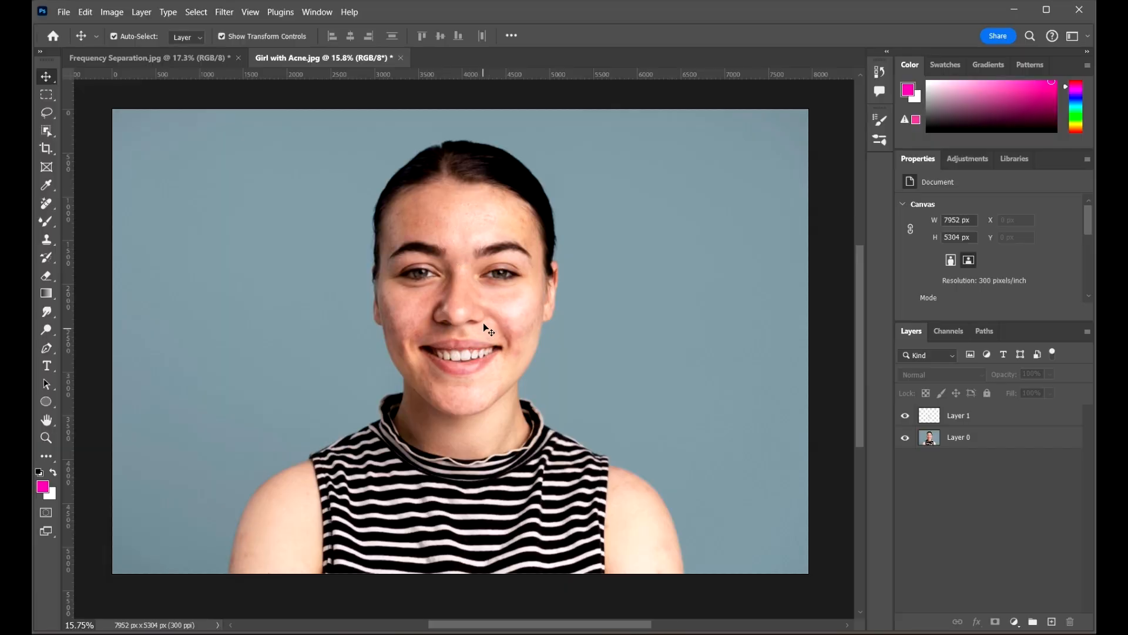
{"action": "scroll", "coordinate": [471, 315], "scroll_direction": "up", "scroll_amount": 5}
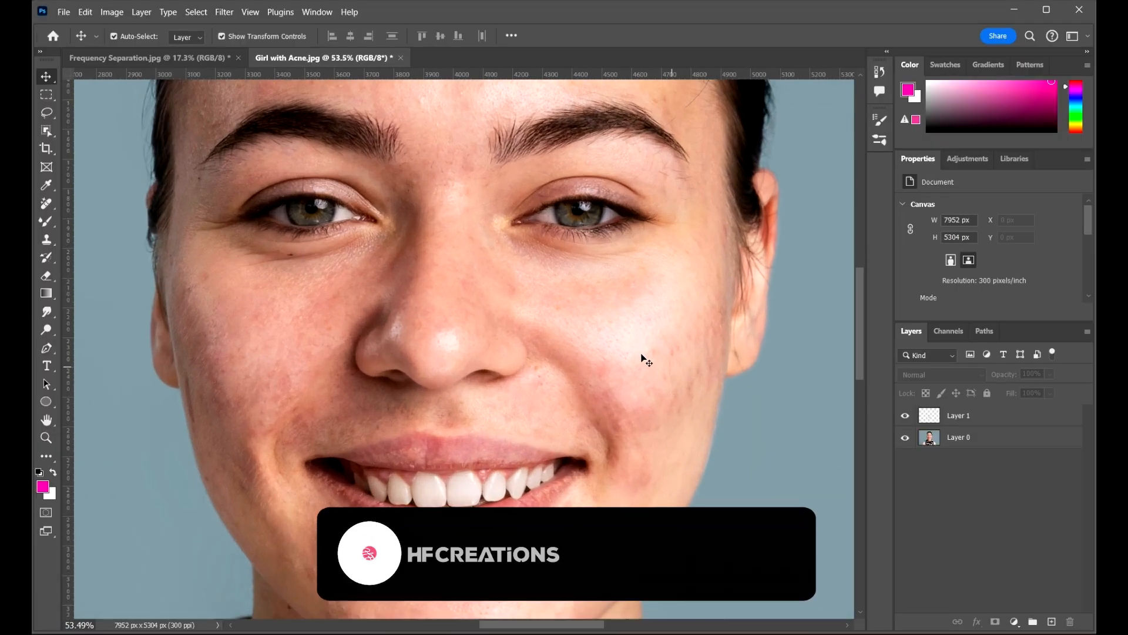
{"action": "scroll", "coordinate": [628, 352], "scroll_direction": "down", "scroll_amount": 3}
{"action": "scroll", "coordinate": [672, 379], "scroll_direction": "down", "scroll_amount": 2}
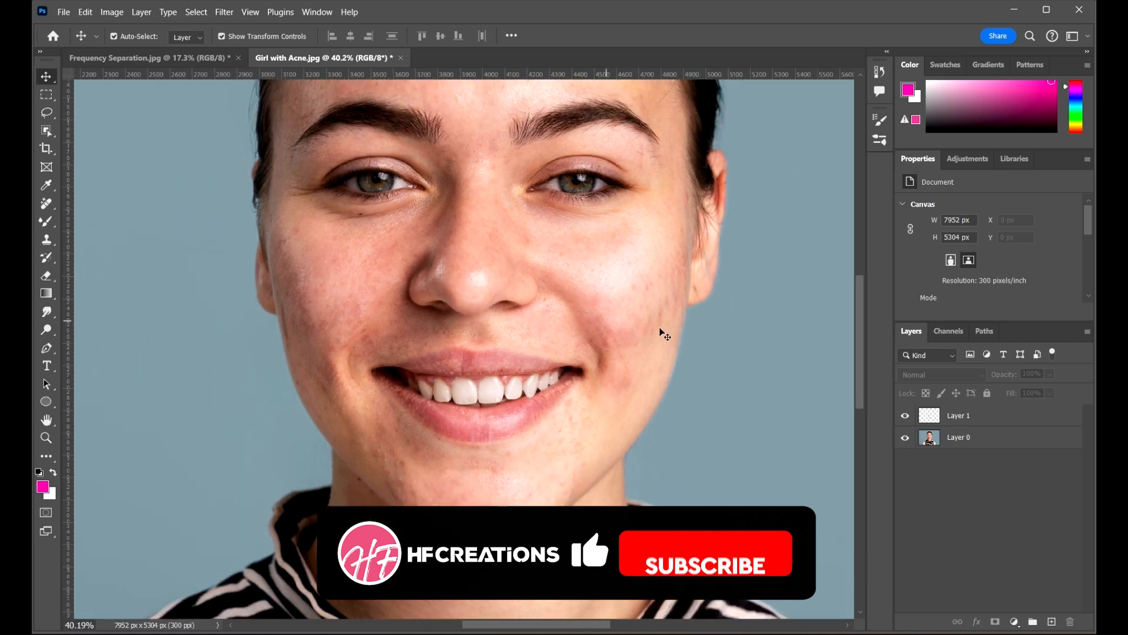
{"action": "scroll", "coordinate": [663, 330], "scroll_direction": "up", "scroll_amount": 1}
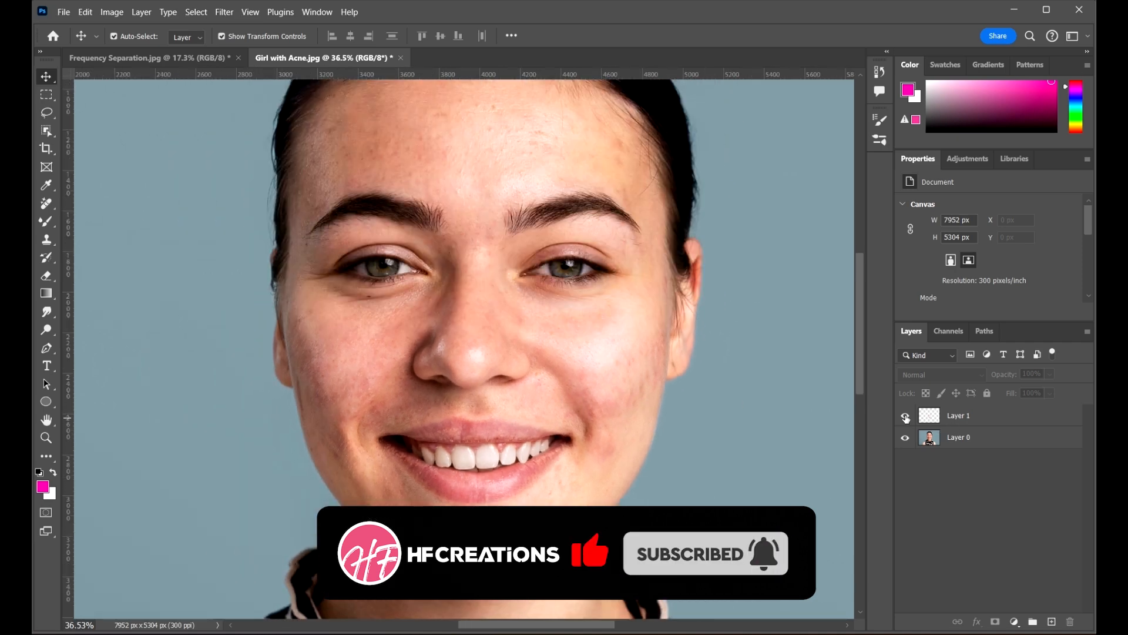
Toggle Layer 1's visibility twice to compare the retouch against the original acne
{"action": "left_click", "coordinate": [905, 416]}
{"action": "left_click", "coordinate": [905, 417]}
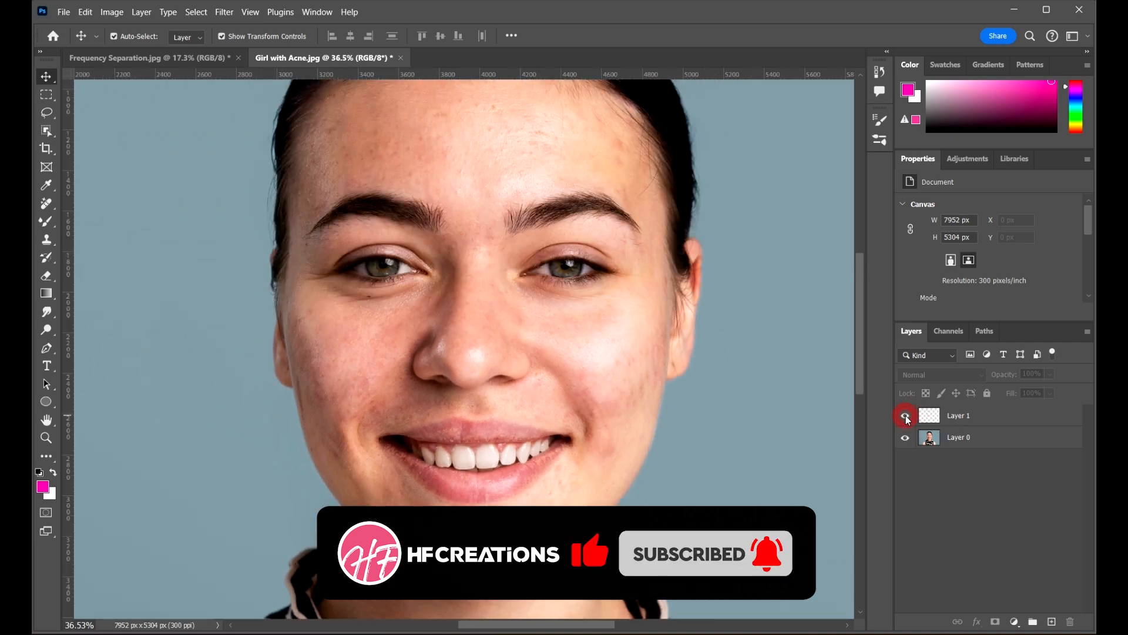
{"action": "left_click", "coordinate": [906, 417]}
{"action": "left_click", "coordinate": [906, 417]}
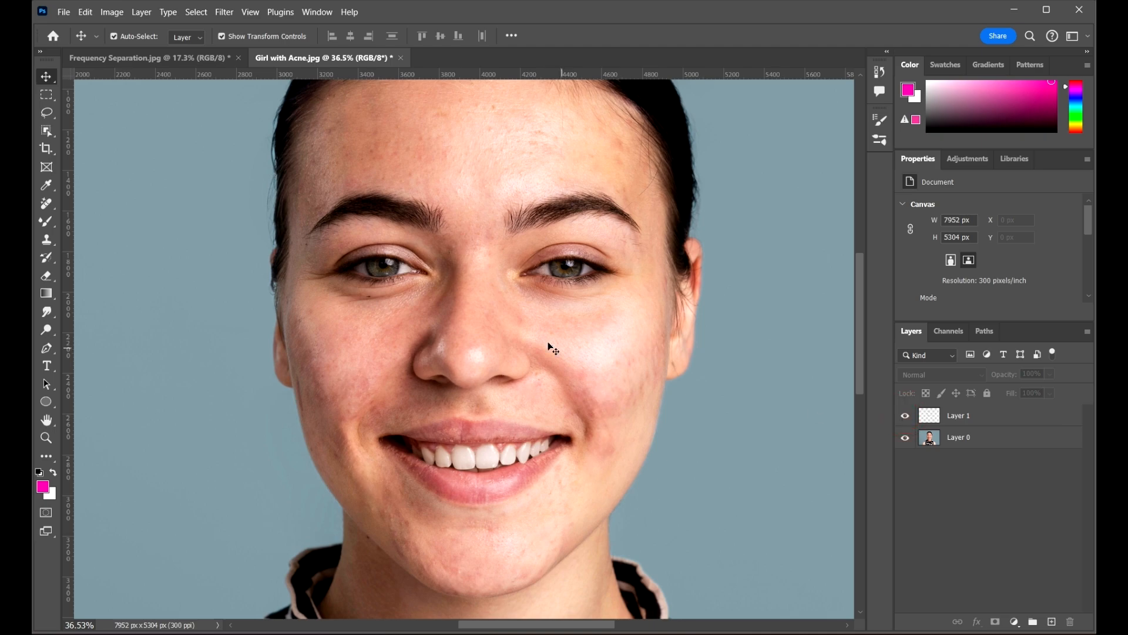
{"action": "scroll", "coordinate": [546, 317], "scroll_direction": "down", "scroll_amount": 4}
{"action": "scroll", "coordinate": [743, 574], "scroll_direction": "up", "scroll_amount": 4}
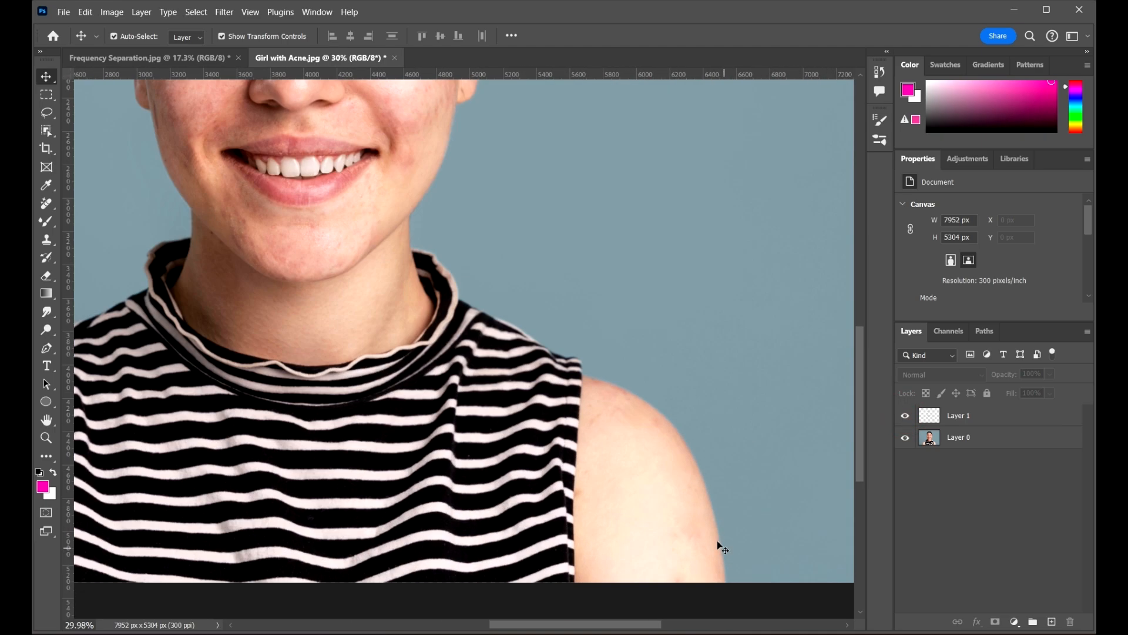
{"action": "scroll", "coordinate": [634, 446], "scroll_direction": "down", "scroll_amount": 3}
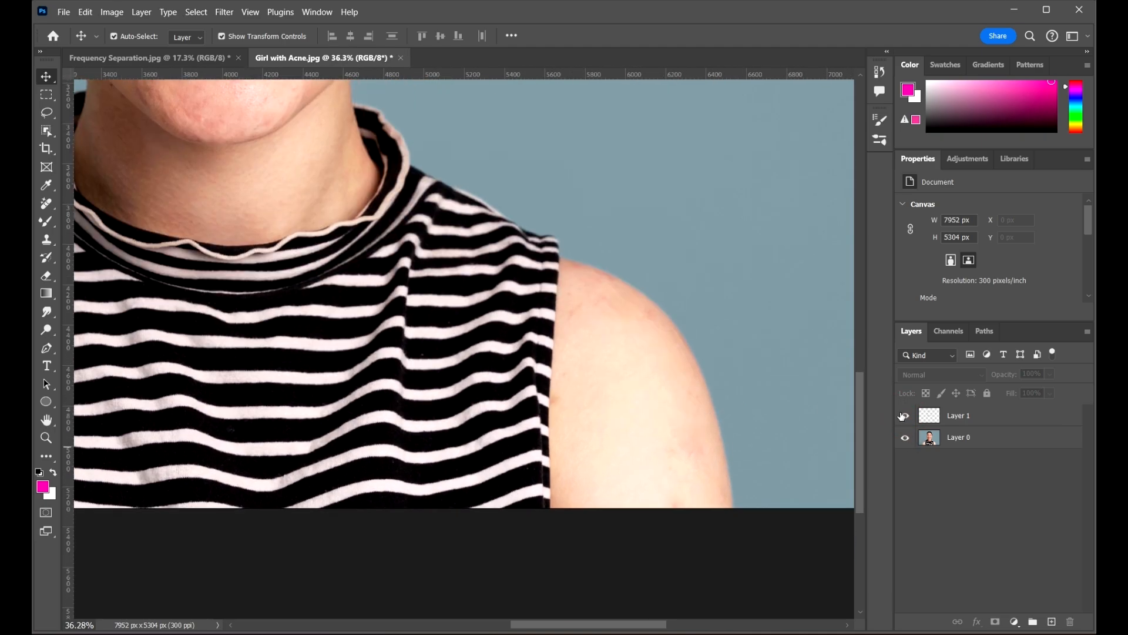
Compare the whole portrait before and after, leaving Layer 1 visible
{"action": "left_click", "coordinate": [904, 416]}
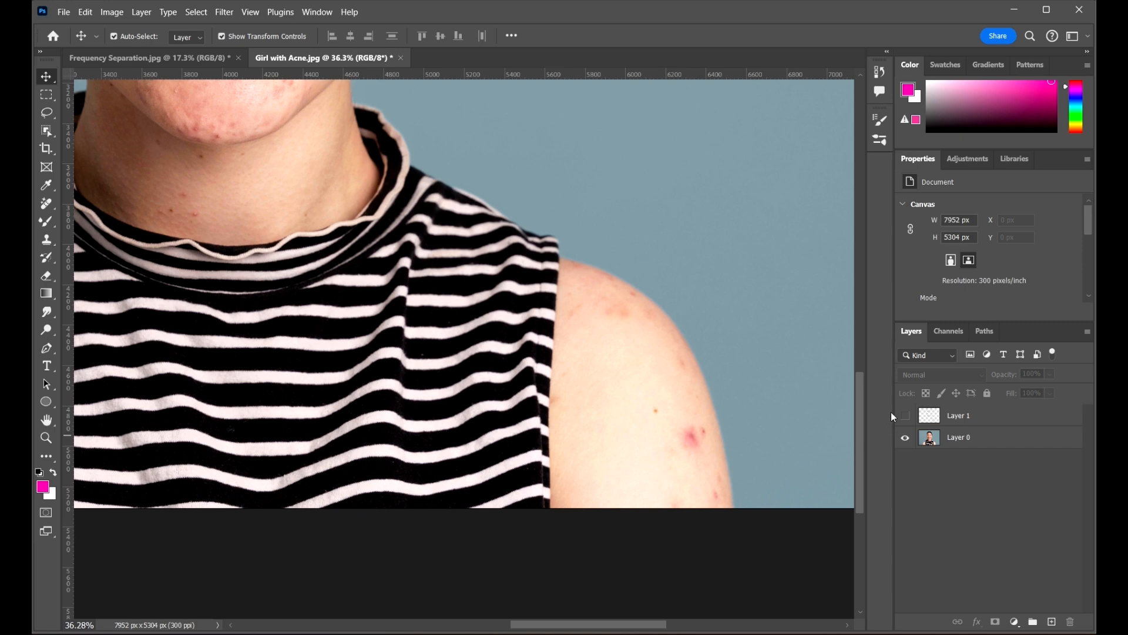
{"action": "left_click", "coordinate": [905, 415]}
{"action": "left_click", "coordinate": [905, 416]}
{"action": "left_click", "coordinate": [905, 416]}
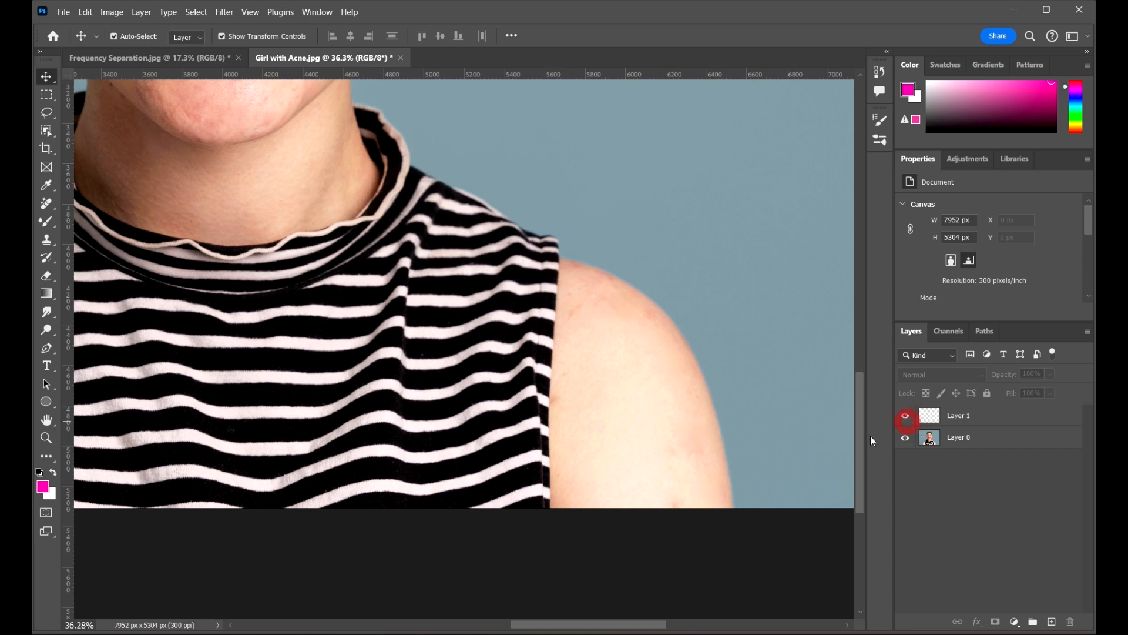
{"action": "scroll", "coordinate": [737, 386], "scroll_direction": "down", "scroll_amount": 6}
{"action": "left_click_drag", "start_coordinate": [647, 275], "coordinate": [621, 326]}
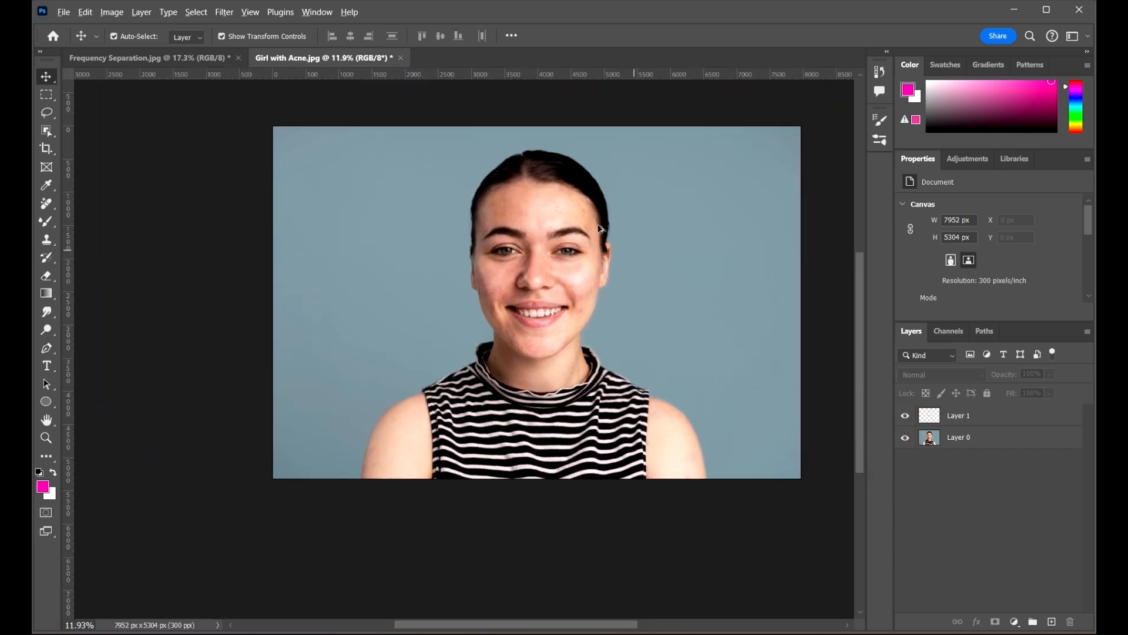
{"action": "scroll", "coordinate": [599, 232], "scroll_direction": "up", "scroll_amount": 2}
{"action": "left_click_drag", "start_coordinate": [599, 277], "coordinate": [577, 254]}
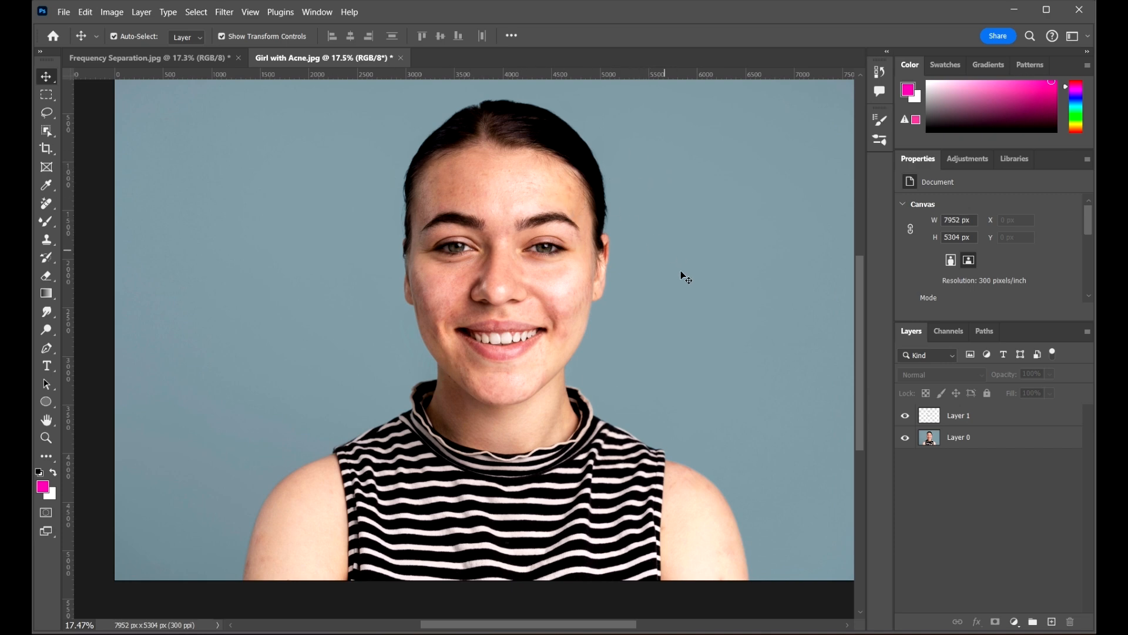
{"action": "left_click", "coordinate": [908, 416]}
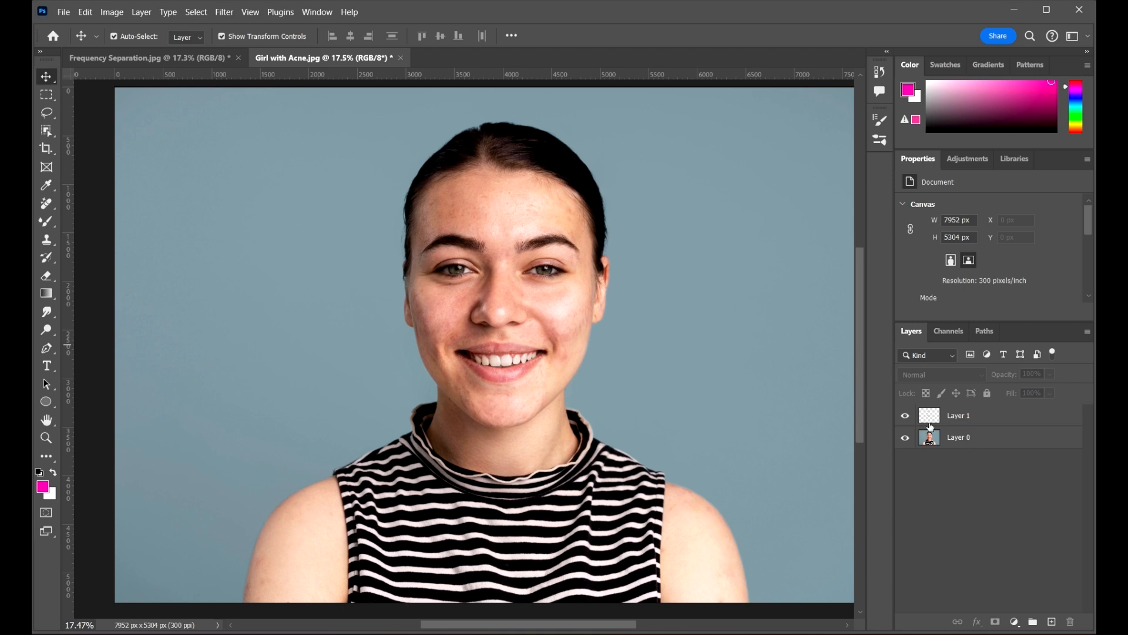
{"action": "left_click", "coordinate": [906, 418]}
{"action": "left_click", "coordinate": [907, 418]}
{"action": "scroll", "coordinate": [479, 202], "scroll_direction": "down", "scroll_amount": 3}
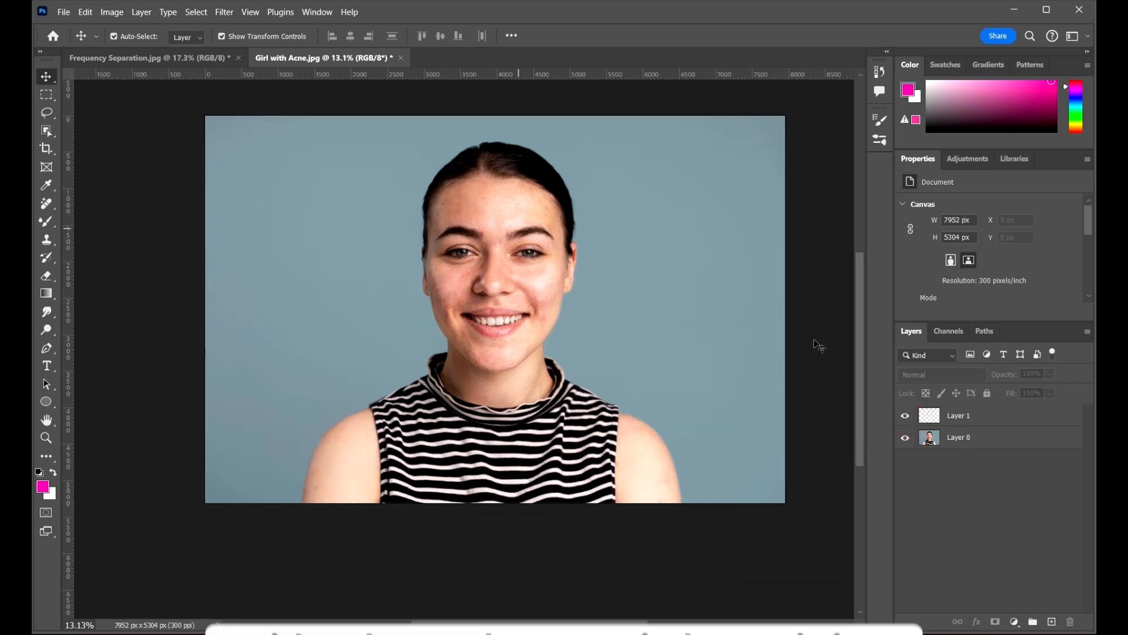
Stamp all visible layers above Layer 1 into Layer 2 and duplicate it
{"action": "left_click", "coordinate": [999, 415]}
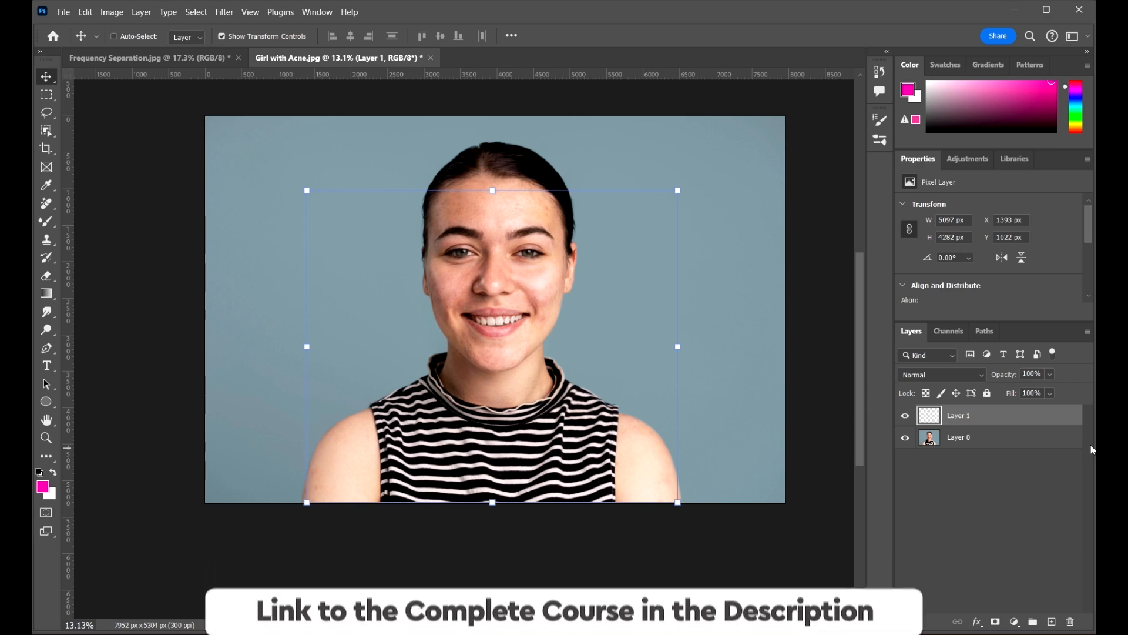
{"action": "key", "text": "ctrl+shift+alt+e"}
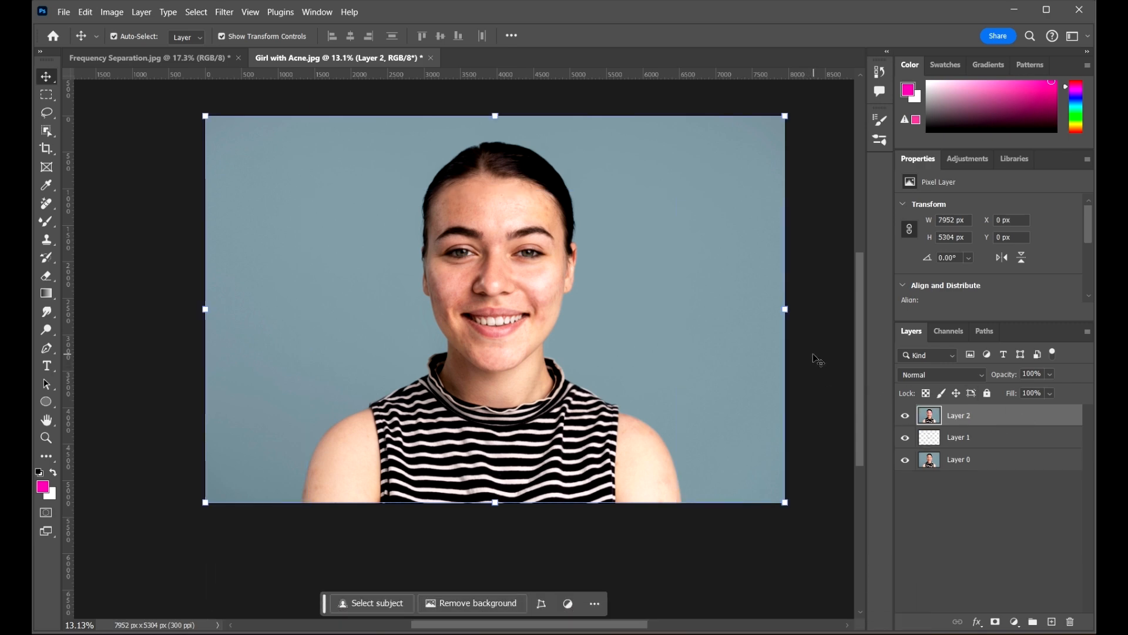
{"action": "scroll", "coordinate": [389, 270], "scroll_direction": "down", "scroll_amount": 1}
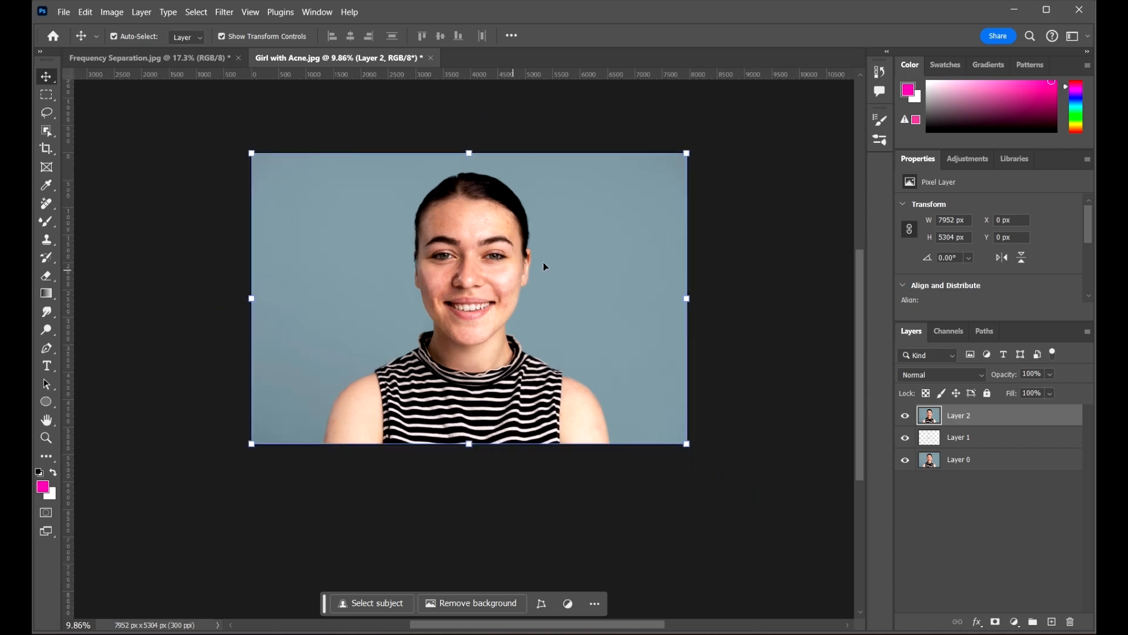
{"action": "left_click_drag", "start_coordinate": [581, 245], "coordinate": [615, 287]}
{"action": "scroll", "coordinate": [585, 310], "scroll_direction": "up", "scroll_amount": 1}
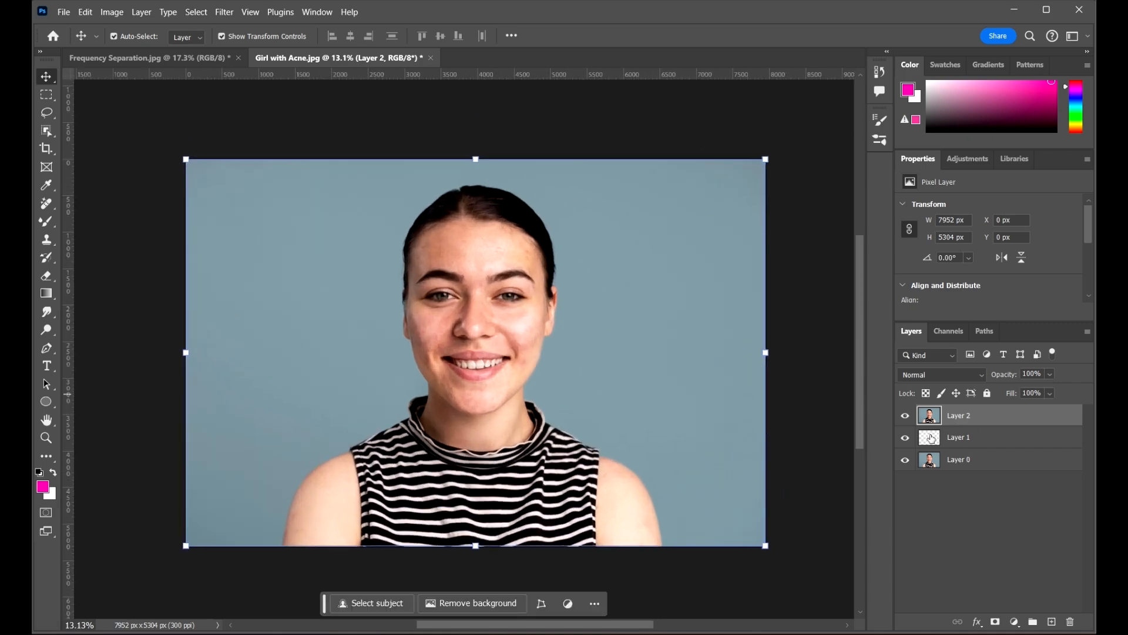
{"action": "left_click", "coordinate": [905, 419]}
{"action": "left_click", "coordinate": [905, 418]}
{"action": "key", "text": "ctrl+j"}
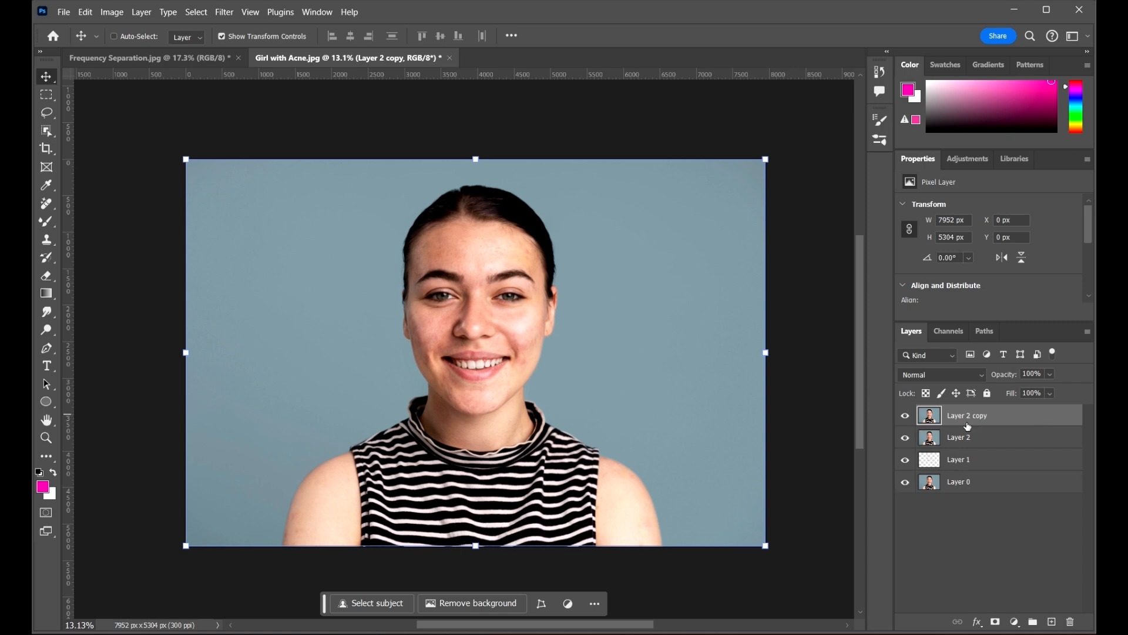
Hide Layer 1 and Layer 0, and name the copies High Freq and Low Freq
{"action": "left_click_drag", "start_coordinate": [906, 462], "coordinate": [906, 483]}
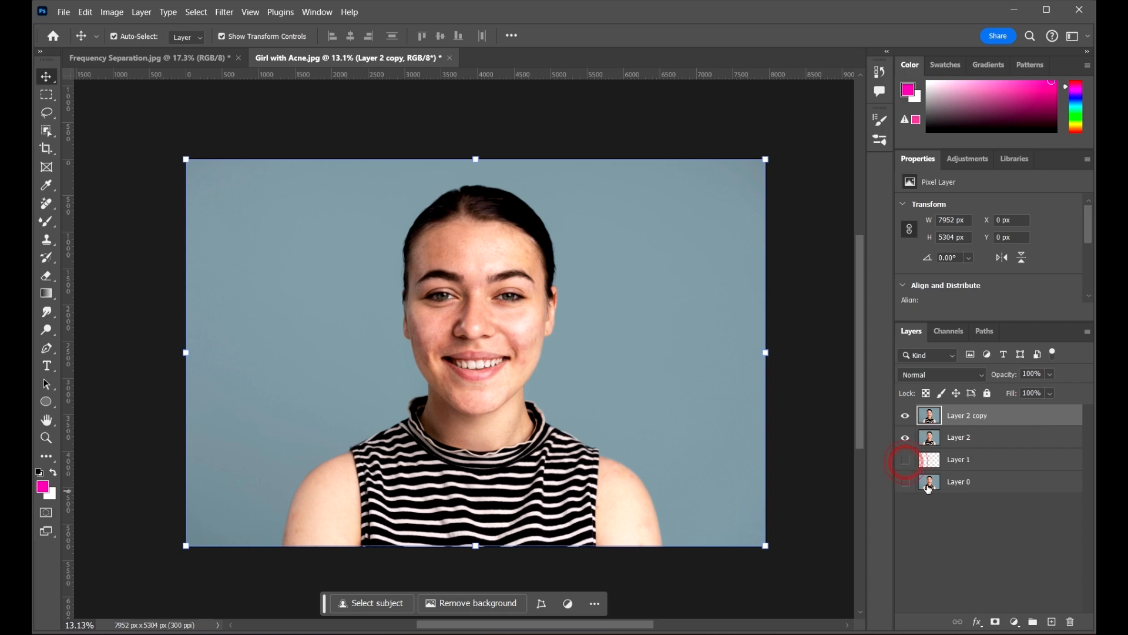
{"action": "double_click", "coordinate": [980, 420]}
{"action": "type", "text": "High Freq"}
{"action": "left_click", "coordinate": [1016, 438]}
{"action": "double_click", "coordinate": [965, 438]}
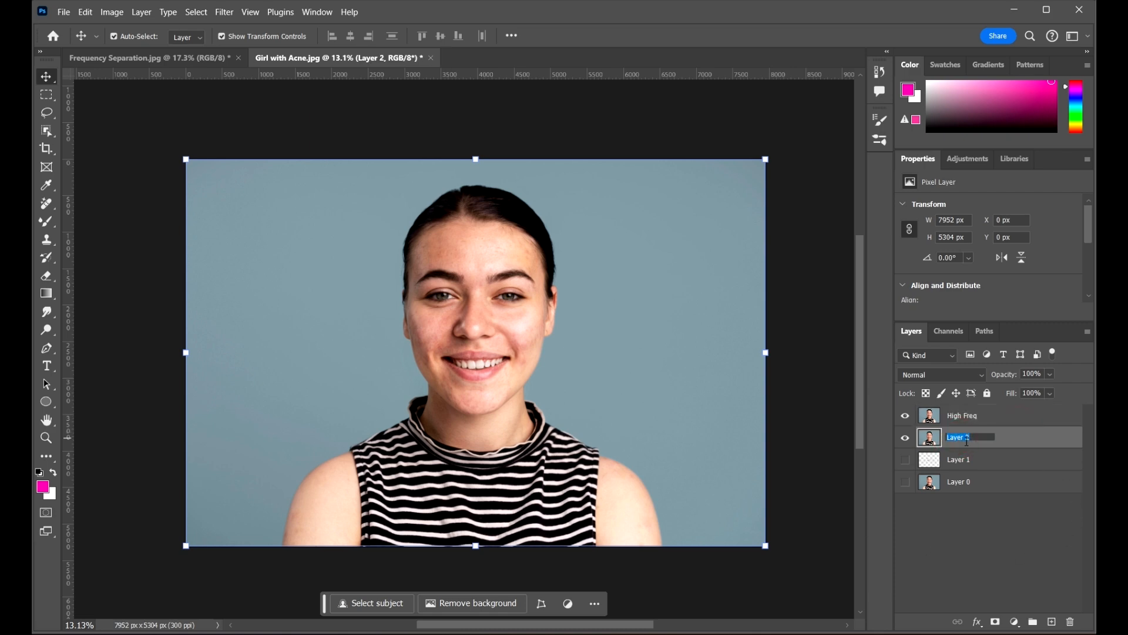
{"action": "type", "text": "Lo"}
{"action": "type", "text": "w Freq"}
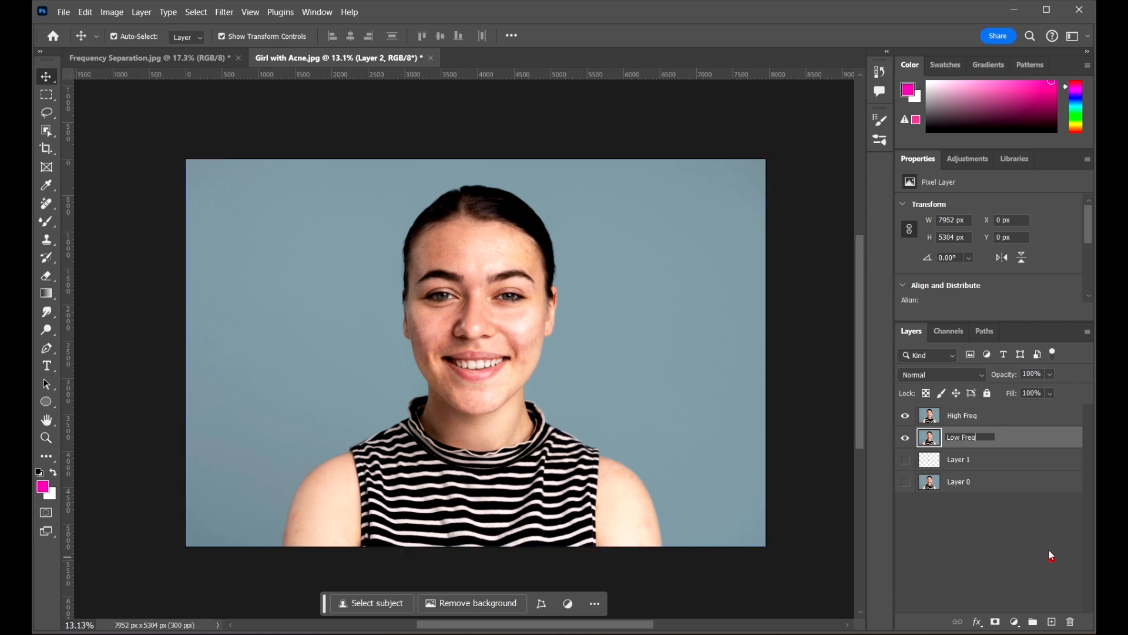
{"action": "left_click", "coordinate": [1052, 558]}
Hide High Freq and make Low Freq the active layer
{"action": "scroll", "coordinate": [497, 306], "scroll_direction": "up", "scroll_amount": 1}
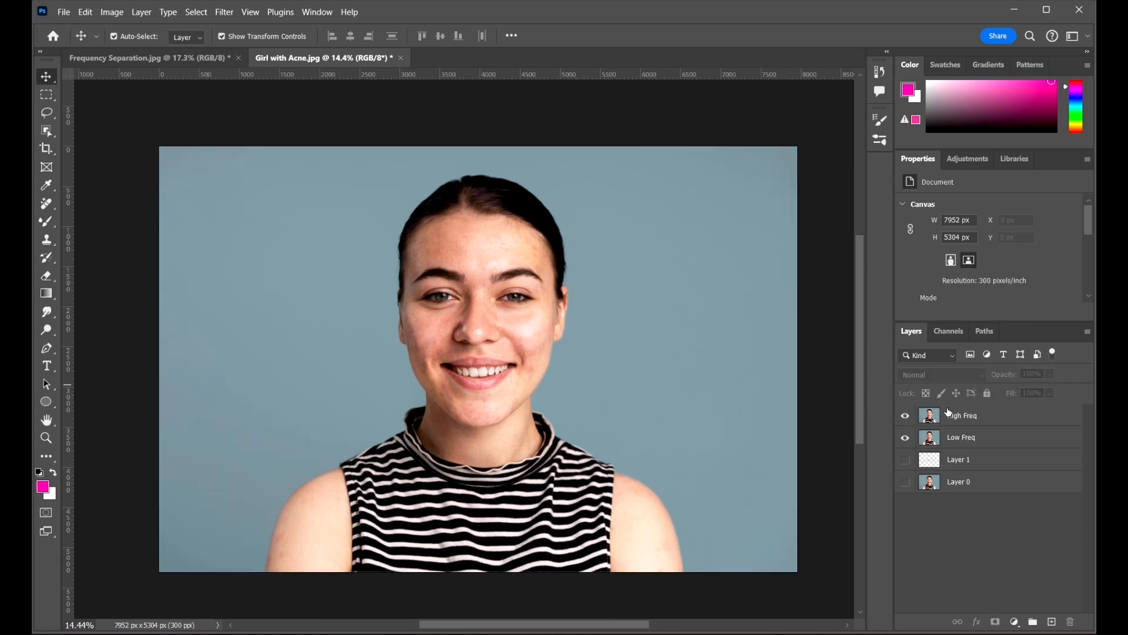
{"action": "left_click", "coordinate": [996, 419]}
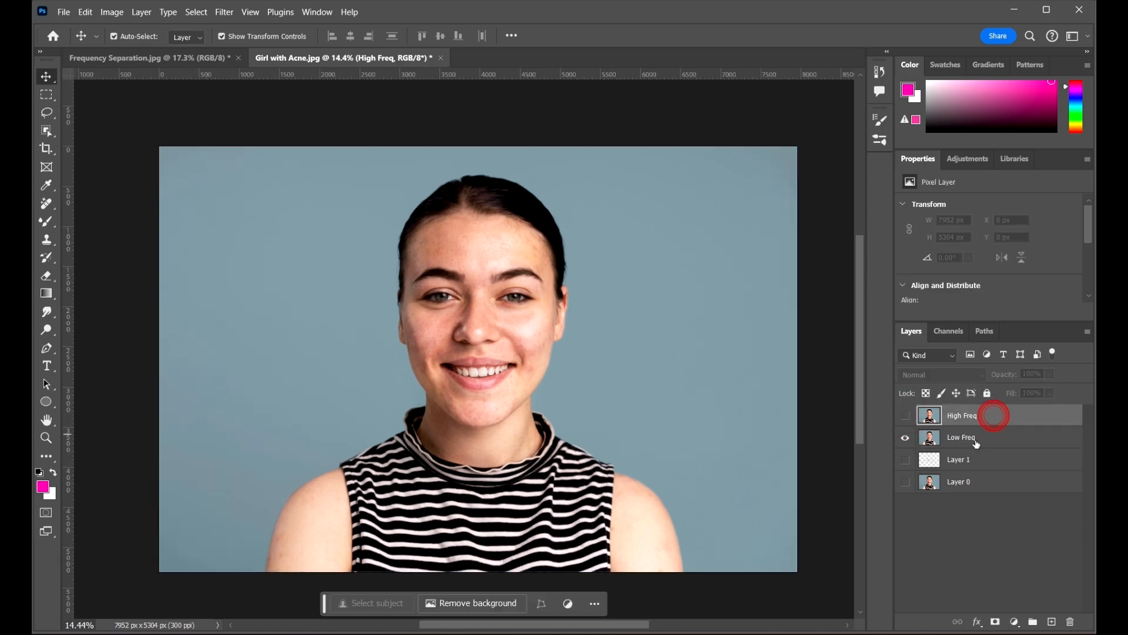
{"action": "left_click", "coordinate": [981, 441]}
{"action": "scroll", "coordinate": [499, 316], "scroll_direction": "up", "scroll_amount": 10}
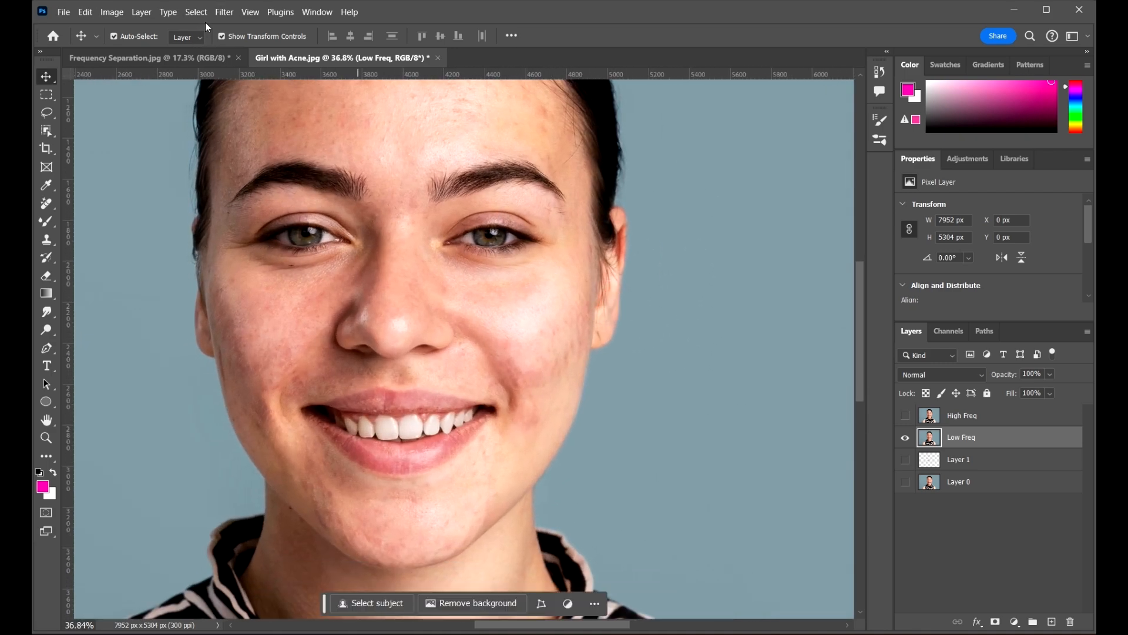
Apply Gaussian Blur to Low Freq, trying radii of 4.7 and 7.0 pixels on the face
{"action": "left_click", "coordinate": [224, 12]}
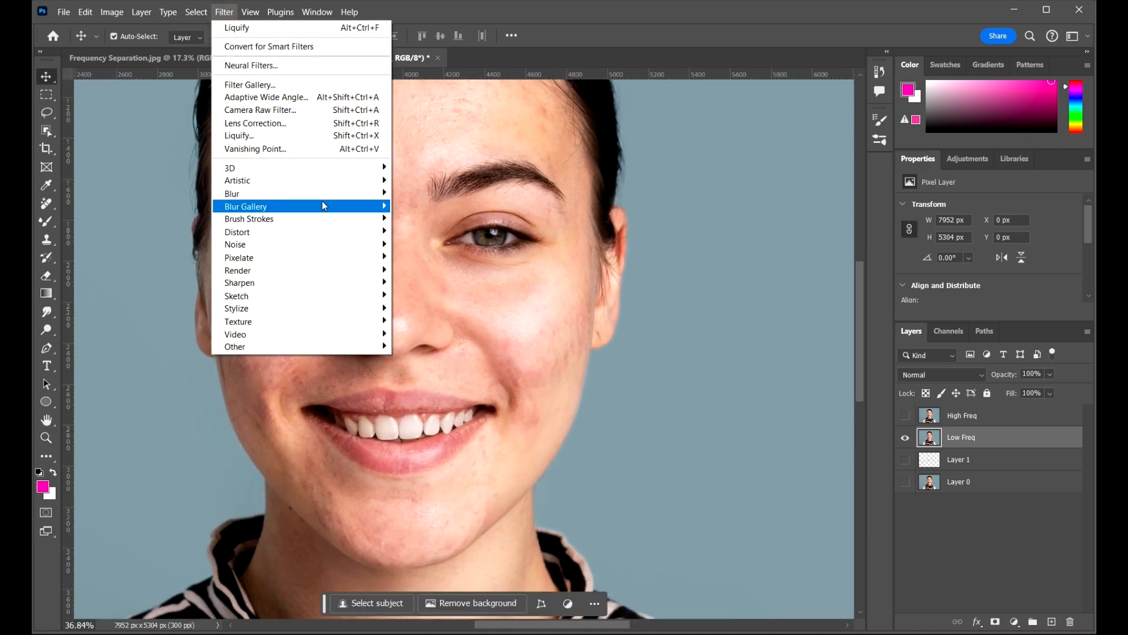
{"action": "mouse_move", "coordinate": [323, 194]}
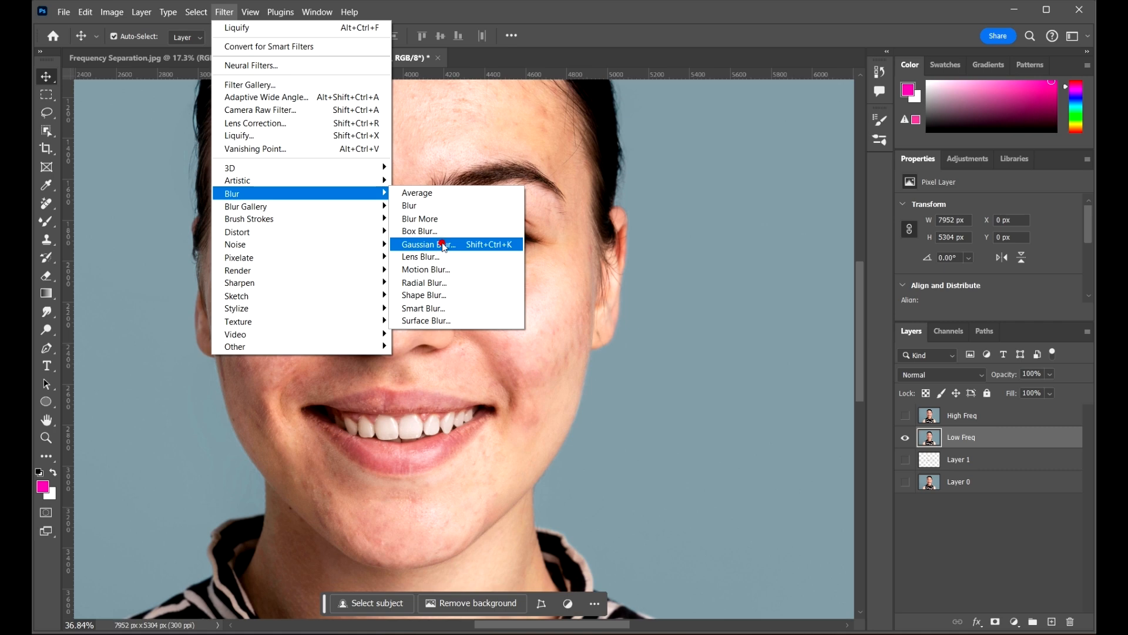
{"action": "left_click", "coordinate": [444, 245]}
{"action": "left_click_drag", "start_coordinate": [394, 257], "coordinate": [416, 316]}
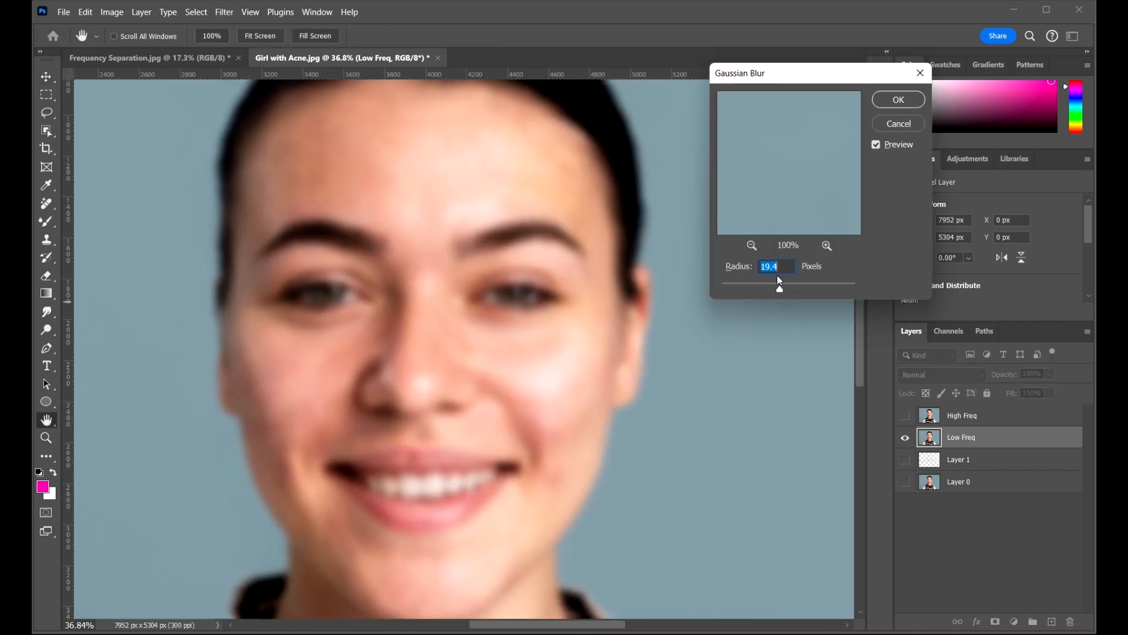
{"action": "left_click_drag", "start_coordinate": [770, 288], "coordinate": [756, 289]}
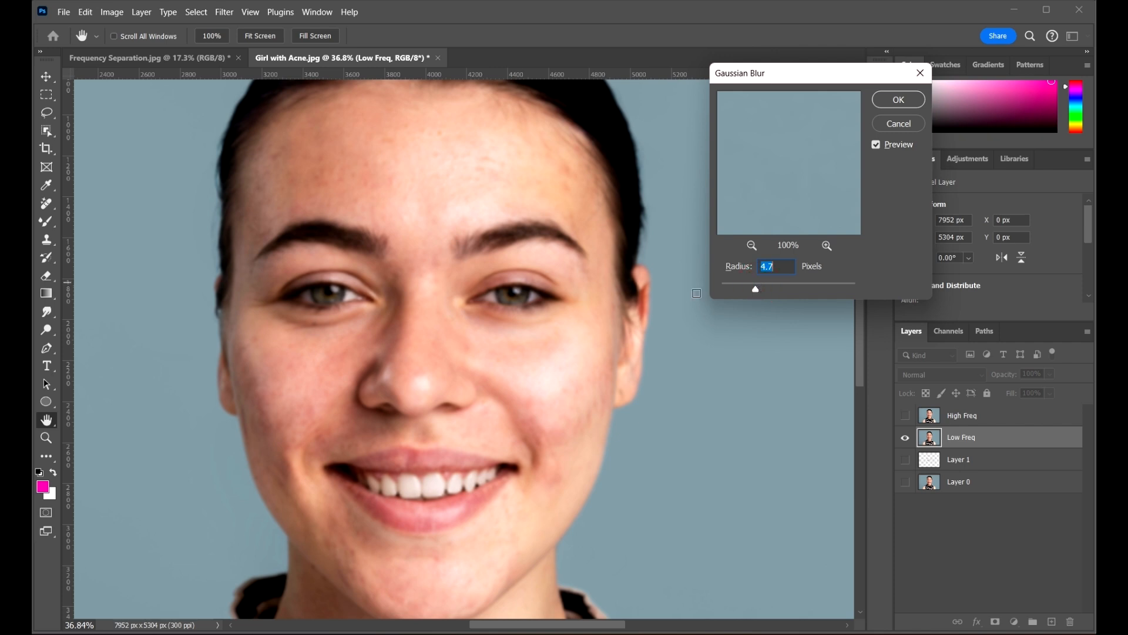
{"action": "left_click", "coordinate": [422, 251], "text": "ctrl"}
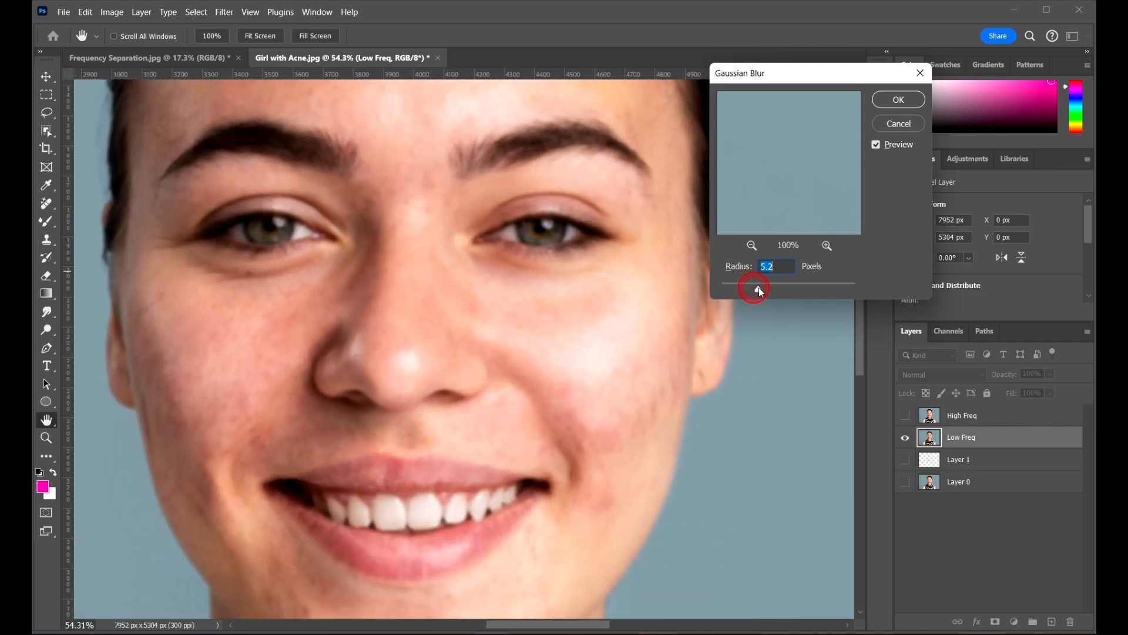
{"action": "left_click_drag", "start_coordinate": [672, 293], "coordinate": [741, 446]}
{"action": "left_click_drag", "start_coordinate": [764, 288], "coordinate": [732, 290]}
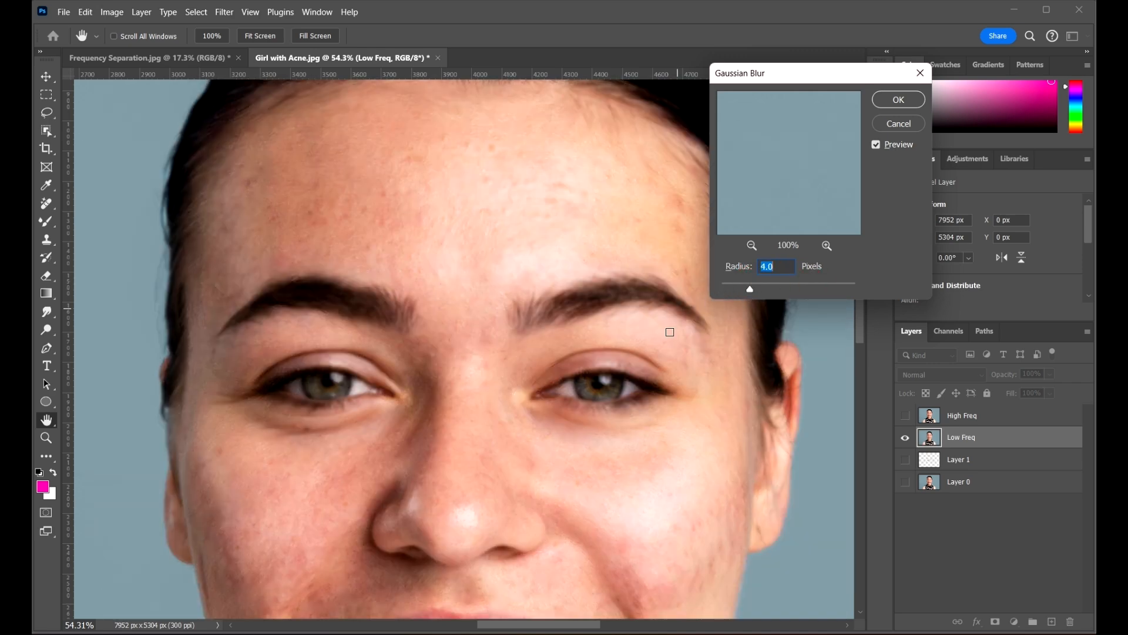
{"action": "left_click_drag", "start_coordinate": [628, 371], "coordinate": [586, 307]}
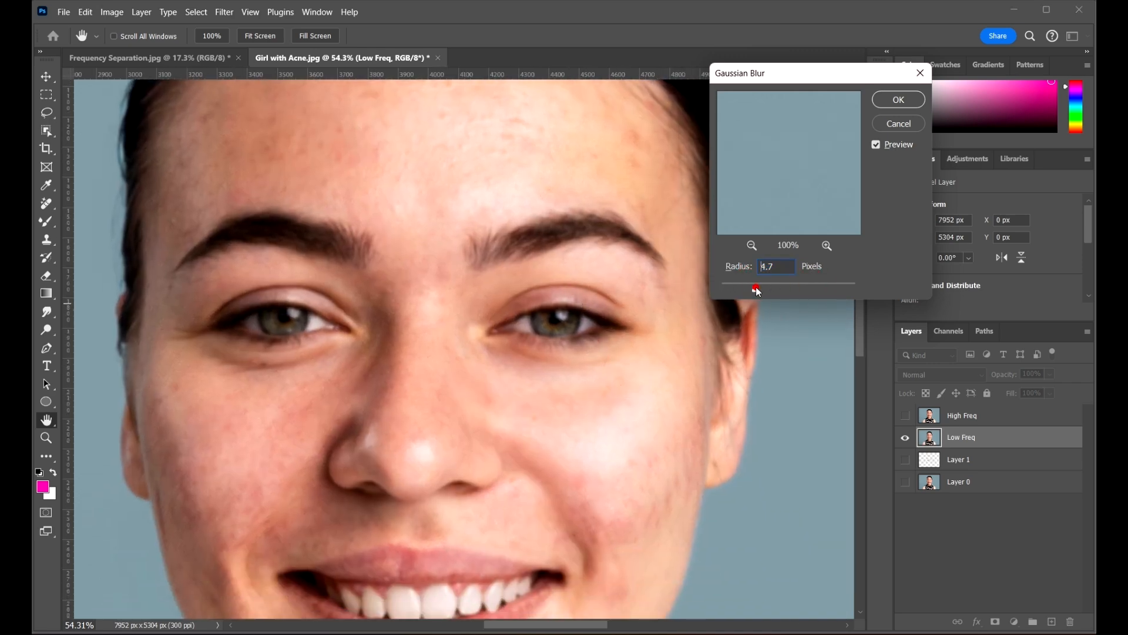
{"action": "left_click_drag", "start_coordinate": [751, 292], "coordinate": [758, 291]}
Settle on a 5.8-pixel radius after comparing forehead and cheeks against the unblurred original
{"action": "scroll", "coordinate": [587, 377], "scroll_direction": "down", "scroll_amount": 3}
{"action": "left_click_drag", "start_coordinate": [646, 355], "coordinate": [542, 253]}
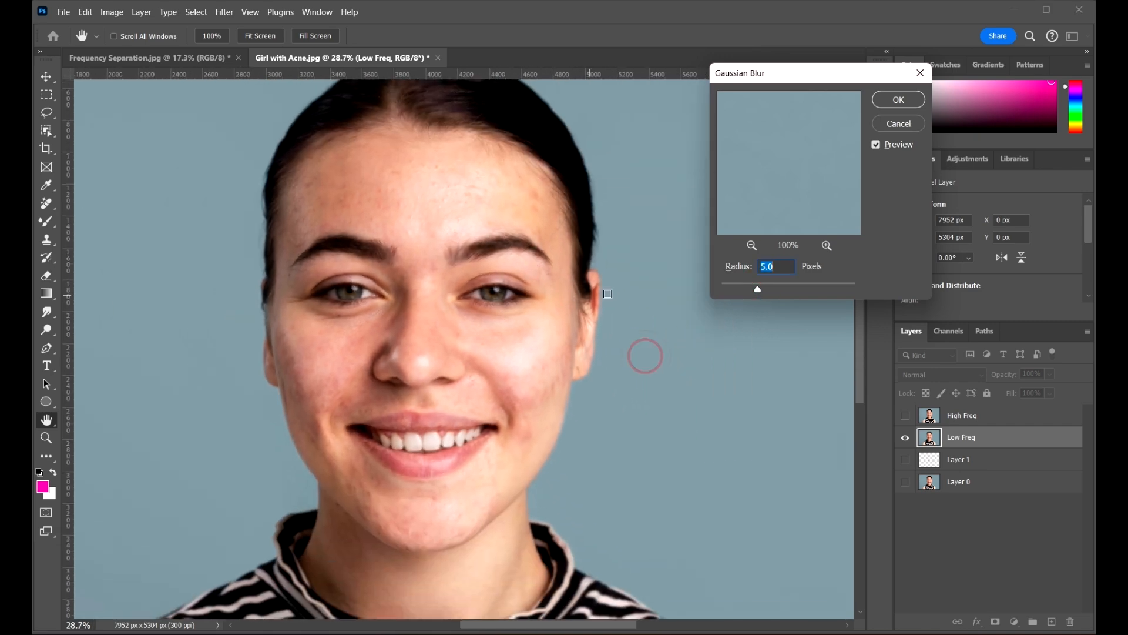
{"action": "scroll", "coordinate": [673, 395], "scroll_direction": "up", "scroll_amount": 2}
{"action": "left_click_drag", "start_coordinate": [639, 398], "coordinate": [677, 448]}
{"action": "left_click_drag", "start_coordinate": [514, 333], "coordinate": [669, 354]}
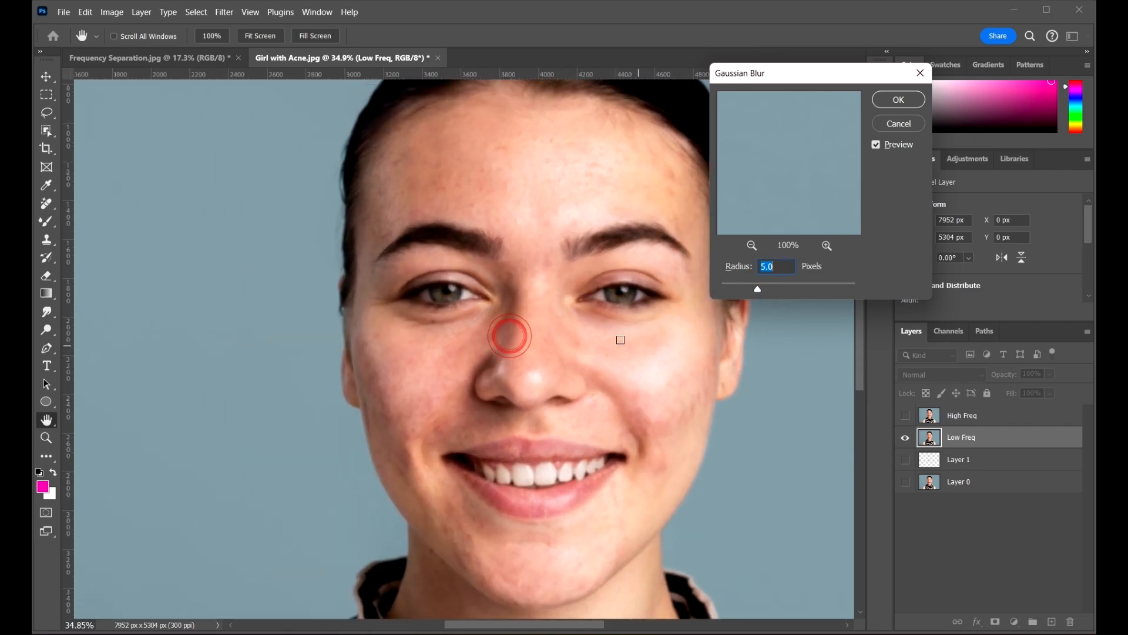
{"action": "scroll", "coordinate": [615, 342], "scroll_direction": "up", "scroll_amount": 5}
{"action": "left_click_drag", "start_coordinate": [506, 267], "coordinate": [602, 372]}
{"action": "left_click_drag", "start_coordinate": [499, 421], "coordinate": [527, 537]}
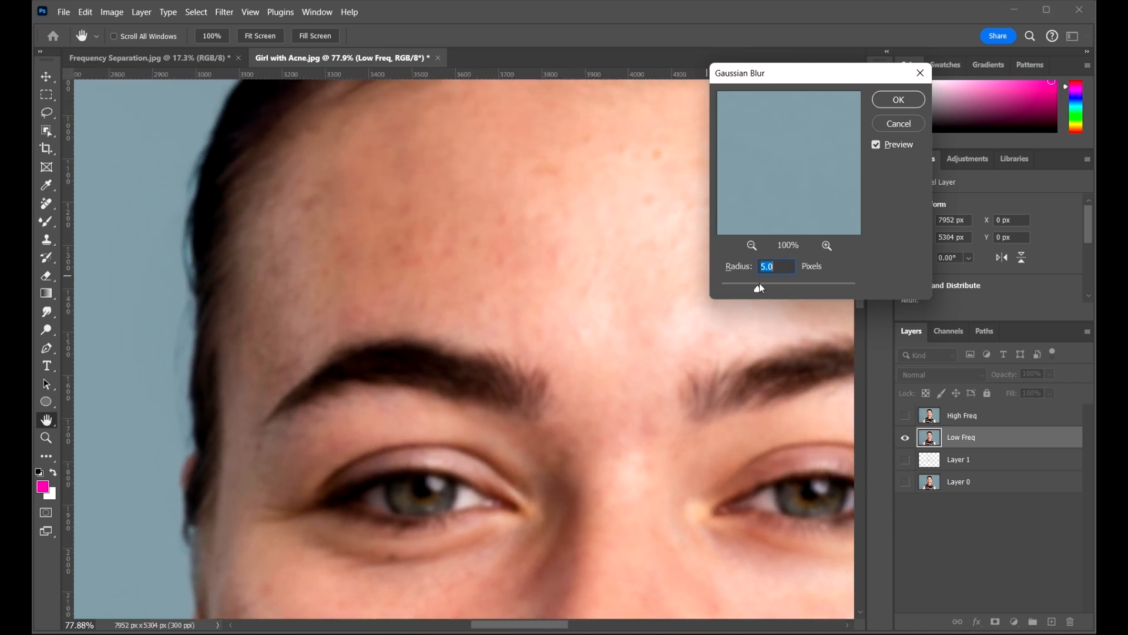
{"action": "left_click_drag", "start_coordinate": [759, 288], "coordinate": [760, 290]}
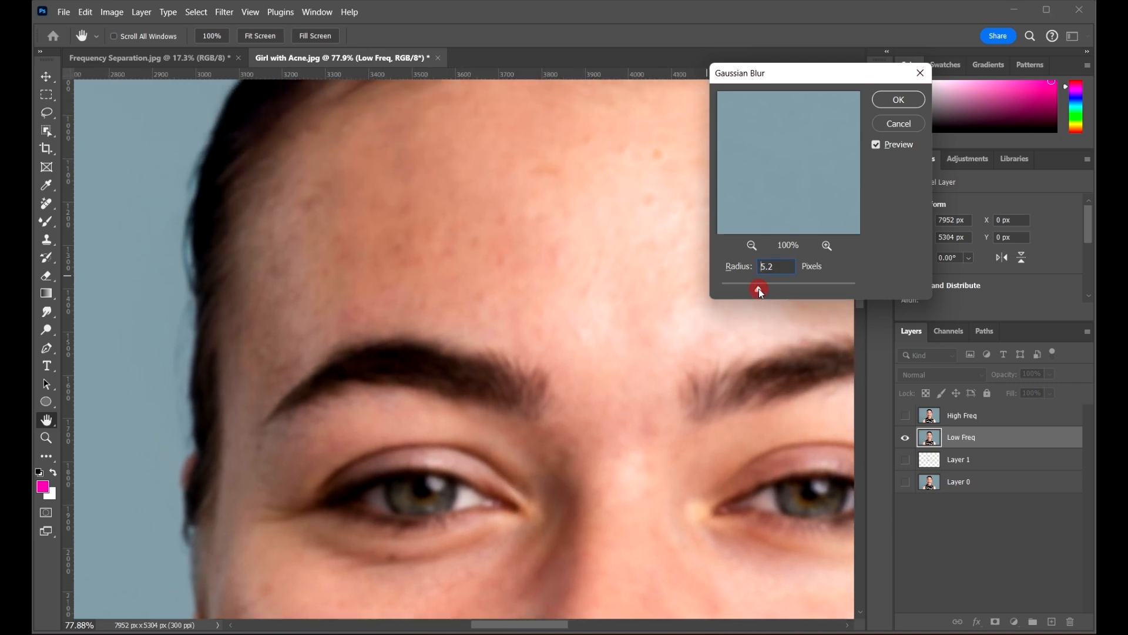
{"action": "left_click", "coordinate": [570, 310]}
{"action": "scroll", "coordinate": [534, 302], "scroll_direction": "down", "scroll_amount": 2}
{"action": "scroll", "coordinate": [601, 350], "scroll_direction": "down", "scroll_amount": 6}
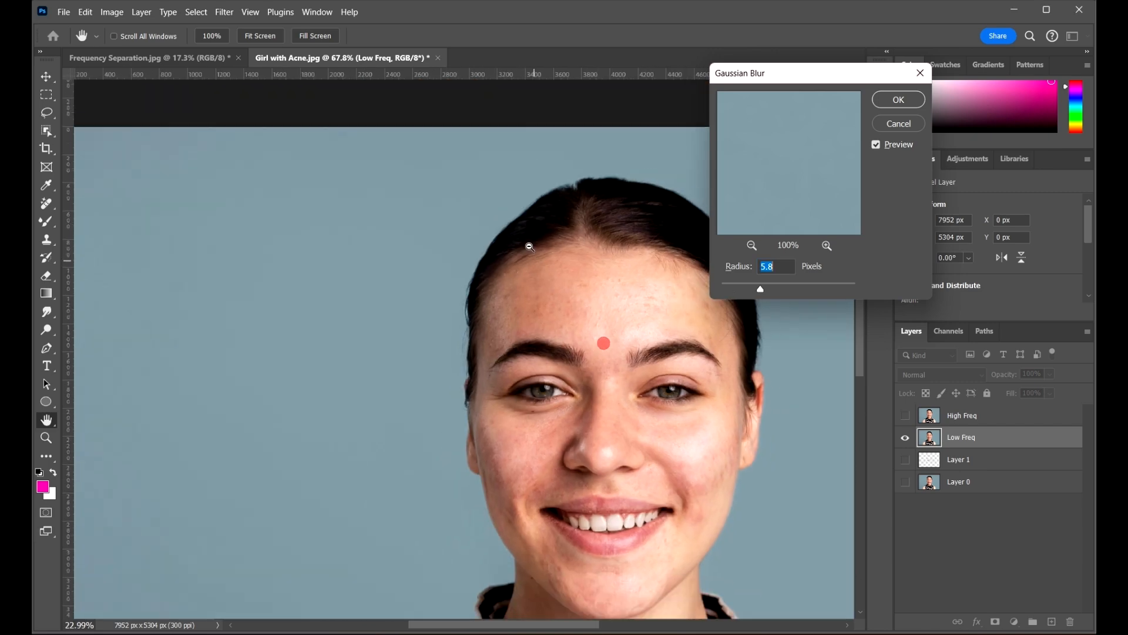
{"action": "left_click", "coordinate": [677, 377]}
{"action": "scroll", "coordinate": [728, 441], "scroll_direction": "up", "scroll_amount": 5}
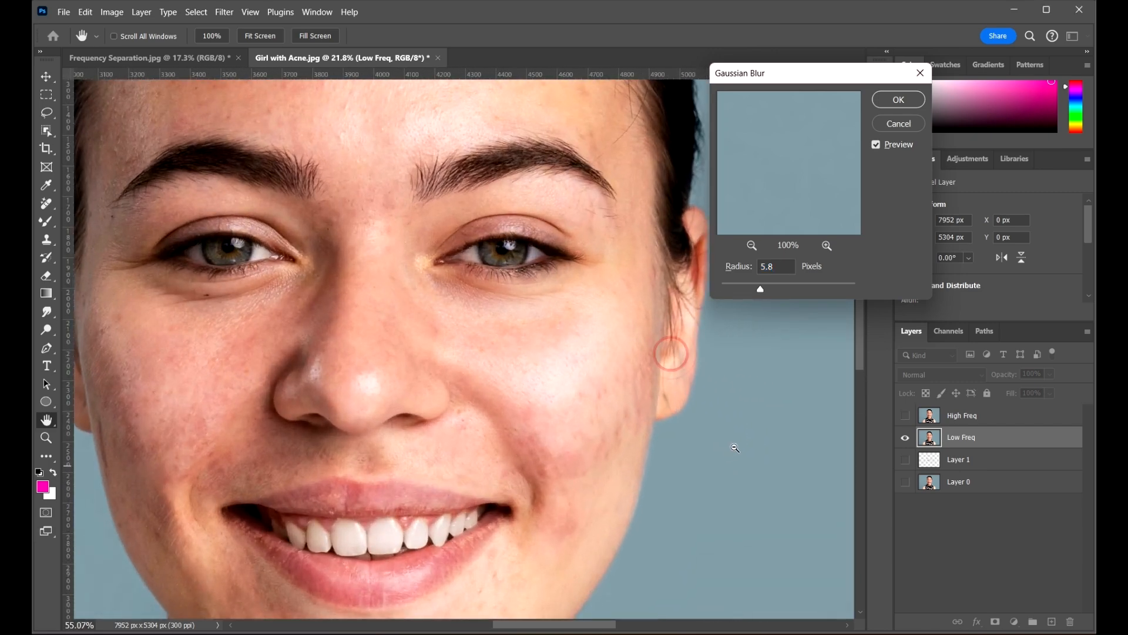
{"action": "left_click", "coordinate": [518, 399]}
{"action": "scroll", "coordinate": [625, 368], "scroll_direction": "down", "scroll_amount": 8}
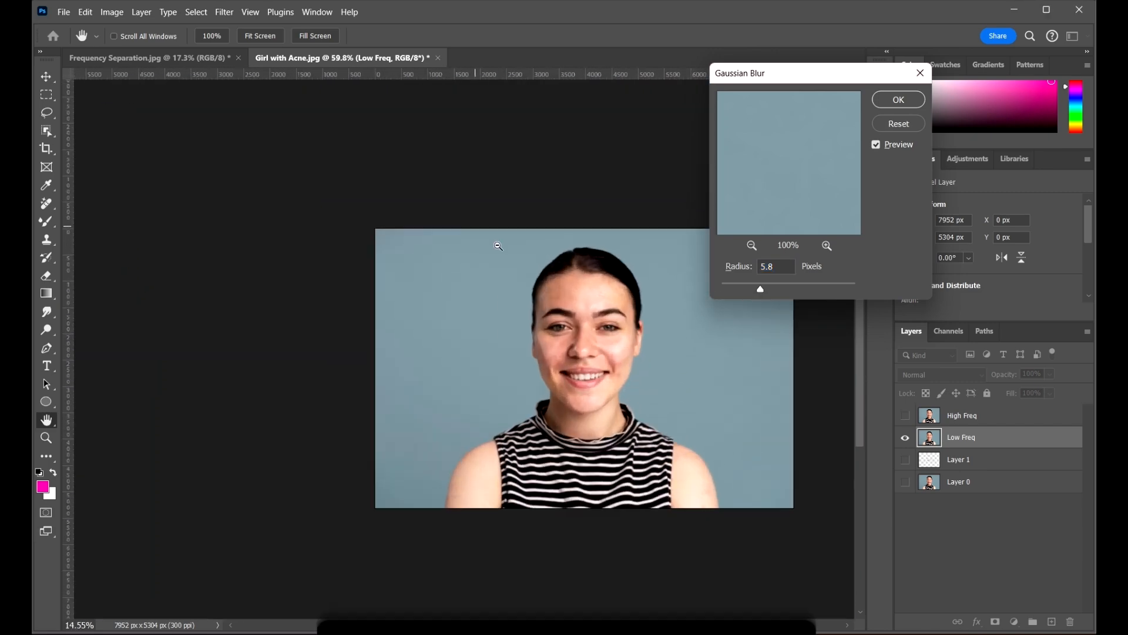
{"action": "scroll", "coordinate": [626, 368], "scroll_direction": "up", "scroll_amount": 5}
{"action": "left_click_drag", "start_coordinate": [770, 388], "coordinate": [592, 337]}
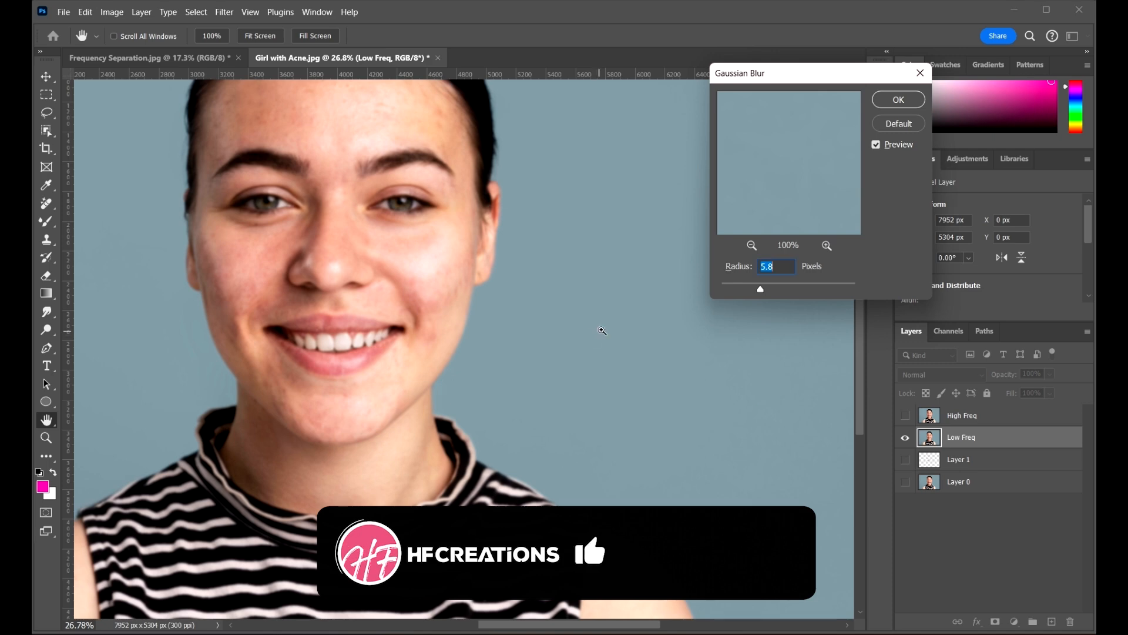
{"action": "key", "text": "ctrl+0"}
Confirm the blur on Low Freq, then make High Freq visible and select it
{"action": "left_click", "coordinate": [898, 100]}
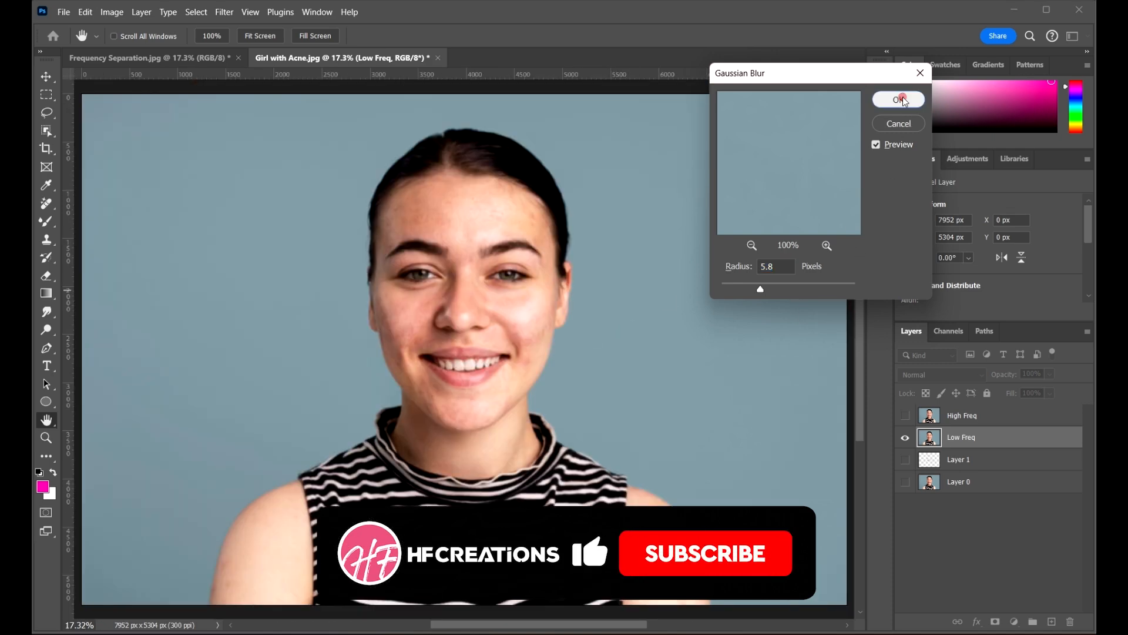
{"action": "scroll", "coordinate": [462, 253], "scroll_direction": "up", "scroll_amount": 7}
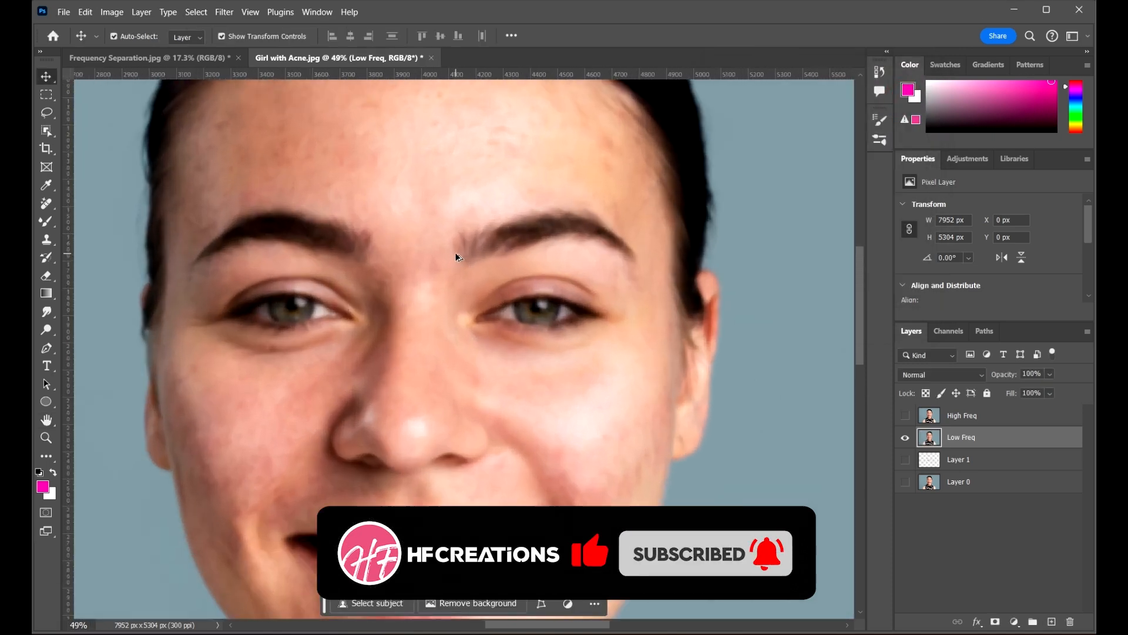
{"action": "scroll", "coordinate": [464, 240], "scroll_direction": "down", "scroll_amount": 5}
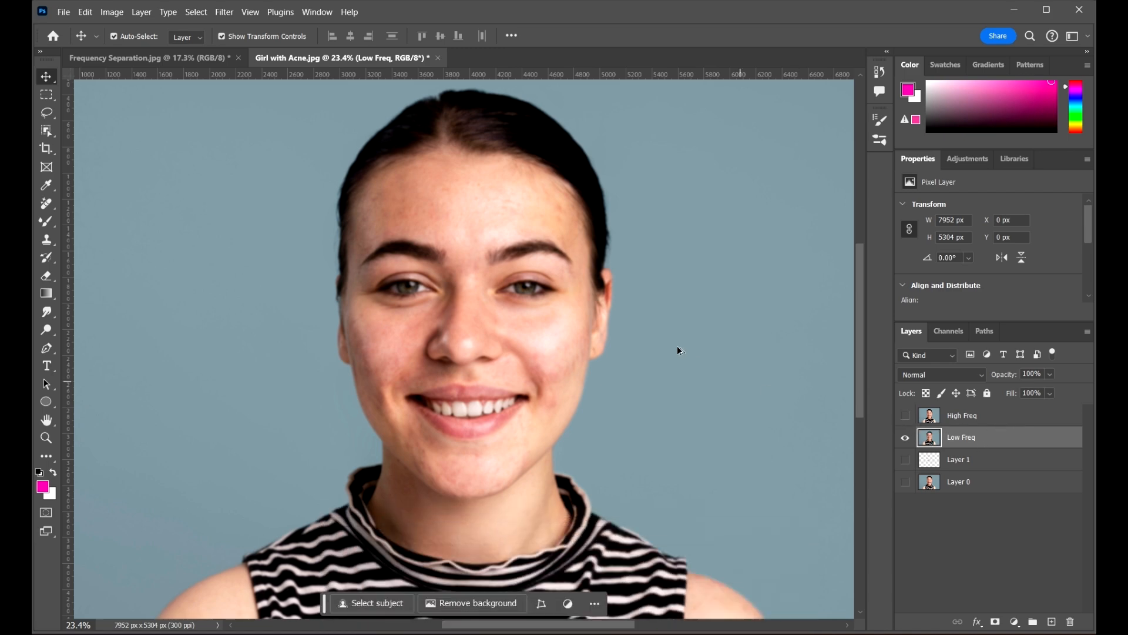
{"action": "scroll", "coordinate": [677, 350], "scroll_direction": "down", "scroll_amount": 1}
{"action": "left_click", "coordinate": [939, 416]}
{"action": "left_click", "coordinate": [905, 415]}
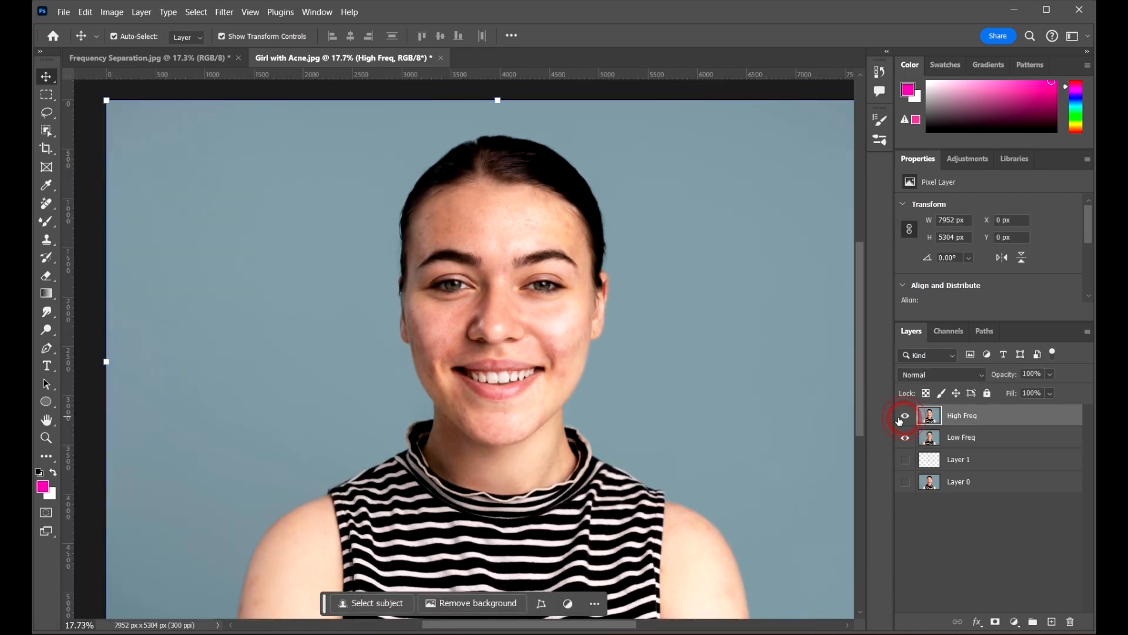
{"action": "scroll", "coordinate": [646, 324], "scroll_direction": "down", "scroll_amount": 4}
{"action": "scroll", "coordinate": [697, 333], "scroll_direction": "up", "scroll_amount": 4}
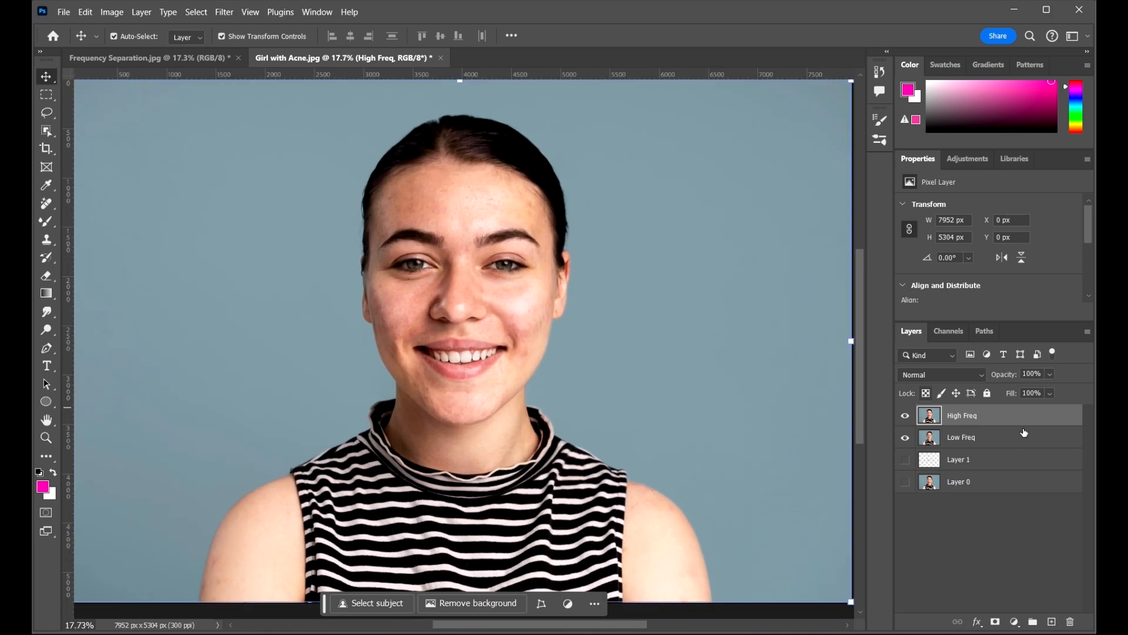
{"action": "left_click", "coordinate": [1022, 415]}
{"action": "scroll", "coordinate": [442, 260], "scroll_direction": "down", "scroll_amount": 1}
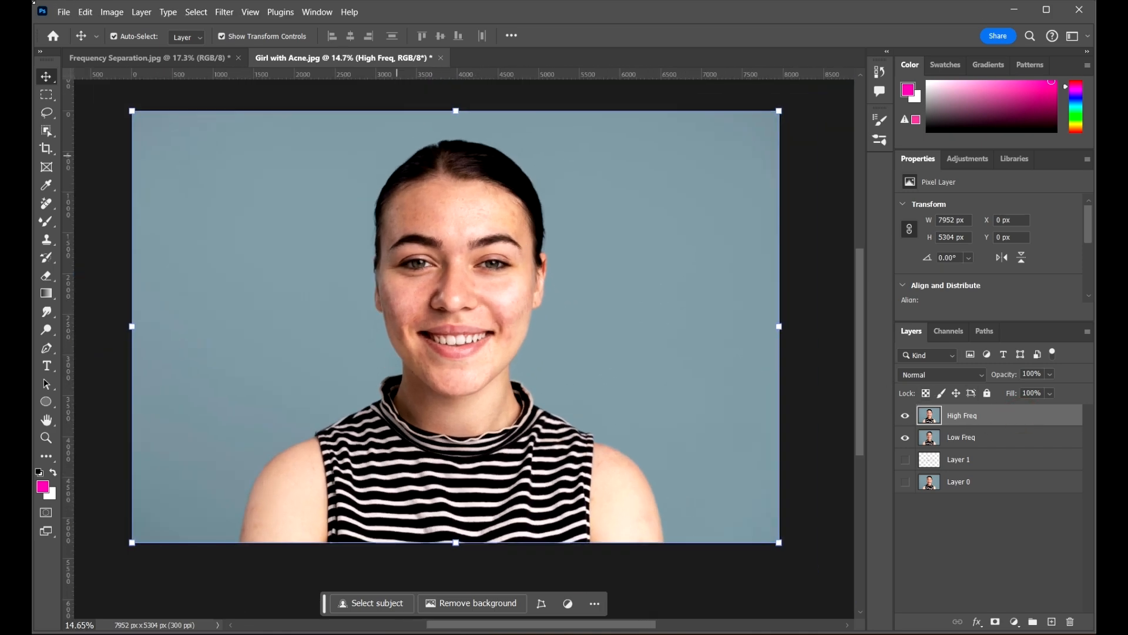
In Apply Image, use Girl with Acne.jpg, layer Low Freq, with Subtract blending
{"action": "left_click", "coordinate": [112, 11]}
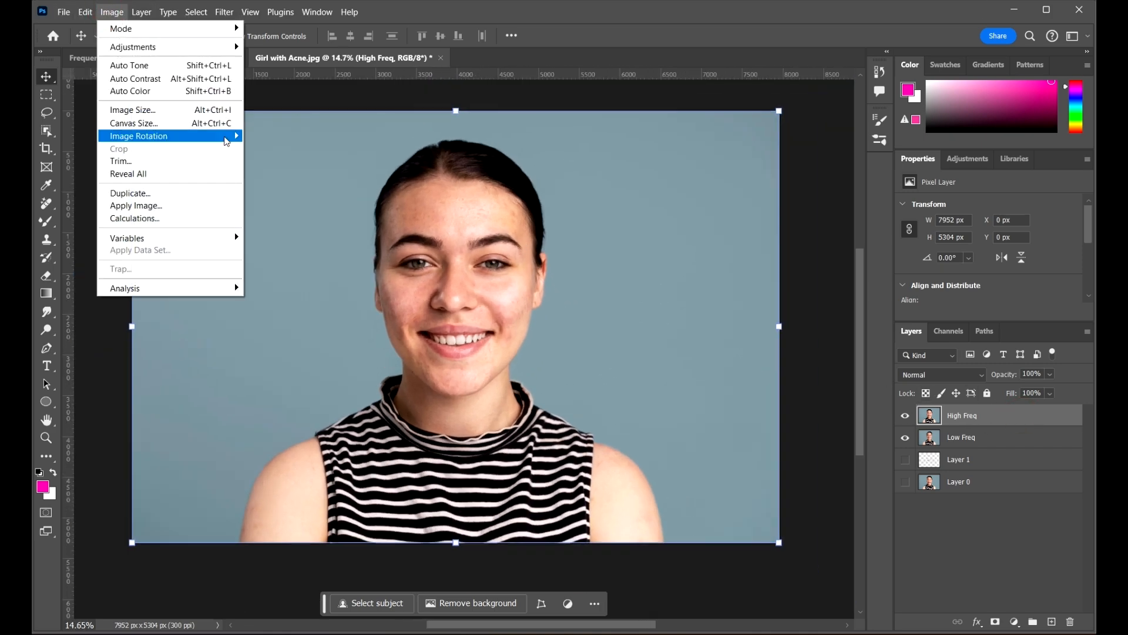
{"action": "left_click", "coordinate": [166, 206]}
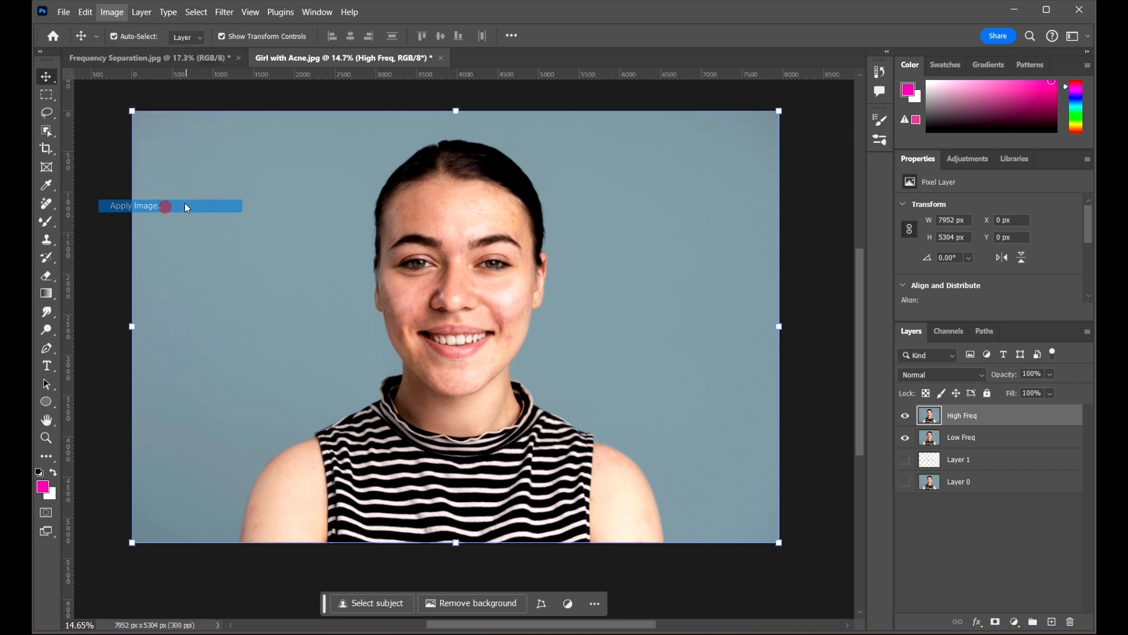
{"action": "left_click_drag", "start_coordinate": [709, 98], "coordinate": [729, 93]}
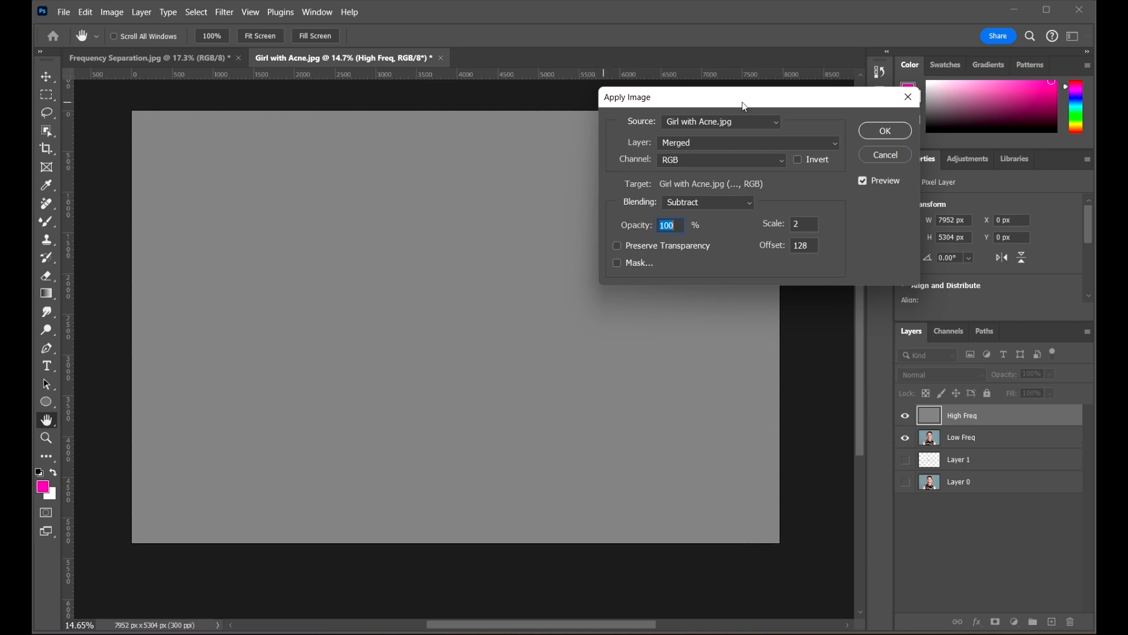
{"action": "mouse_move", "coordinate": [726, 101]}
{"action": "left_mouse_down"}
{"action": "mouse_move", "coordinate": [748, 97]}
{"action": "mouse_move", "coordinate": [798, 118]}
{"action": "mouse_move", "coordinate": [721, 87]}
{"action": "left_mouse_up"}
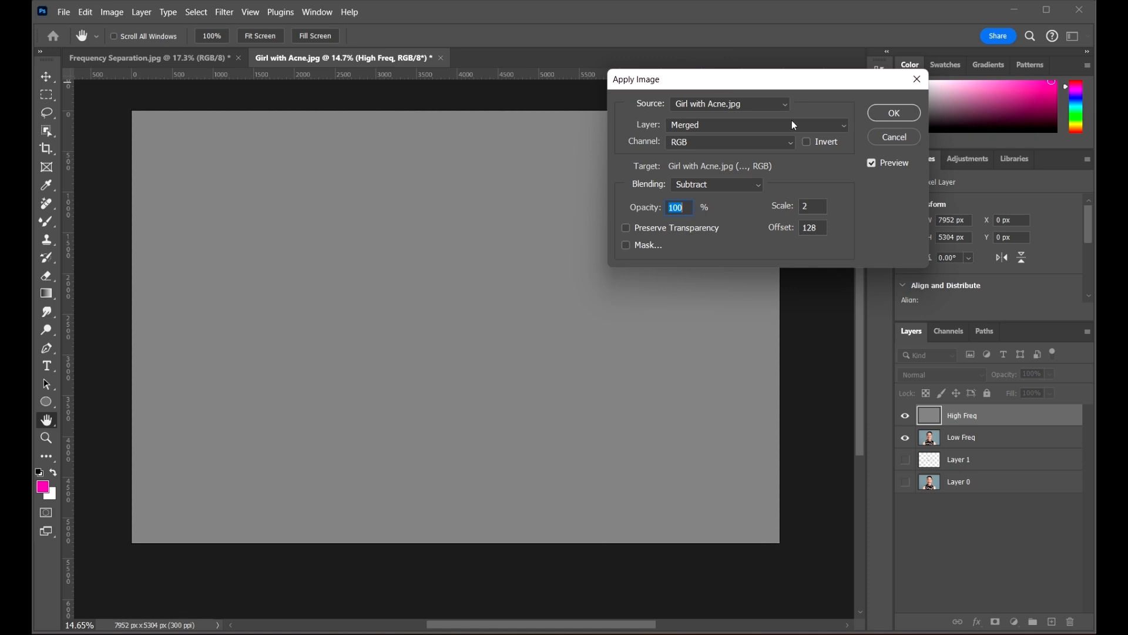
{"action": "left_click", "coordinate": [739, 104]}
{"action": "left_click", "coordinate": [737, 104]}
{"action": "left_click", "coordinate": [713, 130]}
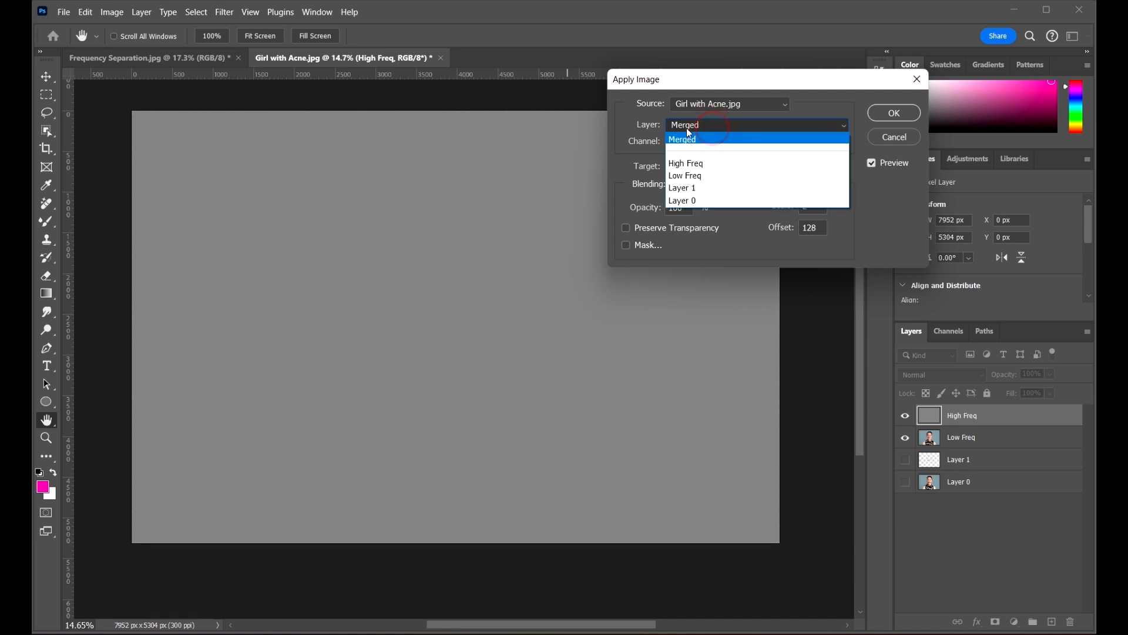
{"action": "left_click", "coordinate": [720, 178]}
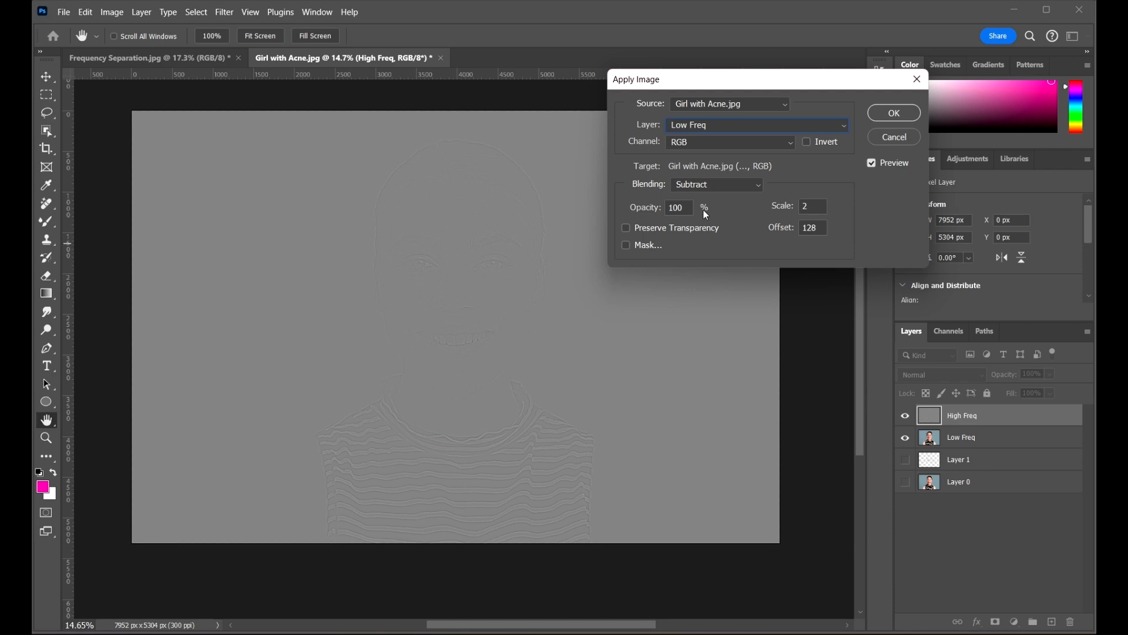
{"action": "left_click", "coordinate": [738, 184]}
{"action": "left_click", "coordinate": [731, 183]}
Inspect the eyes and mouth in the preview and verify a scale of 2
{"action": "scroll", "coordinate": [448, 274], "scroll_direction": "up", "scroll_amount": 5}
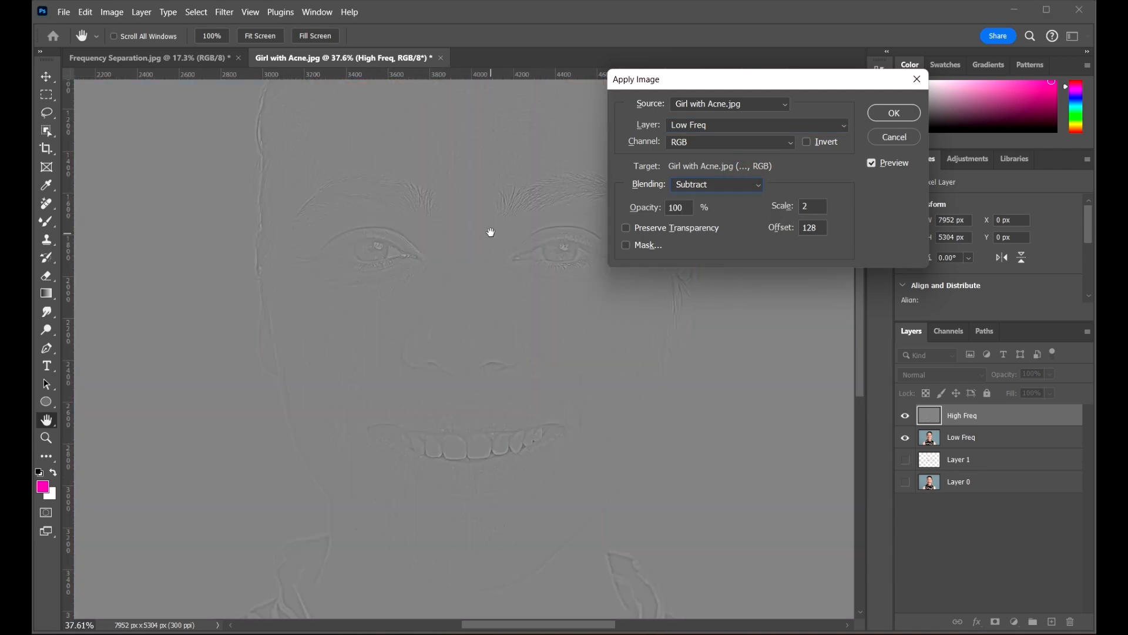
{"action": "left_click_drag", "start_coordinate": [490, 232], "coordinate": [607, 359]}
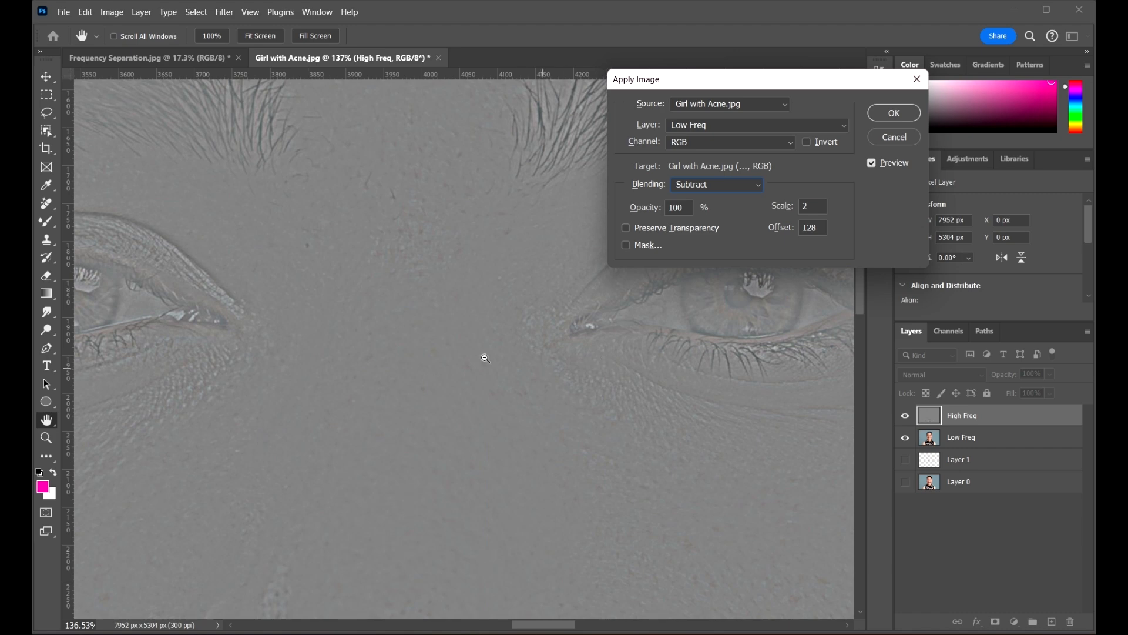
{"action": "left_click_drag", "start_coordinate": [470, 358], "coordinate": [460, 327]}
{"action": "left_click_drag", "start_coordinate": [567, 406], "coordinate": [483, 311]}
{"action": "left_click_drag", "start_coordinate": [667, 450], "coordinate": [546, 206]}
{"action": "left_click_drag", "start_coordinate": [484, 353], "coordinate": [674, 331]}
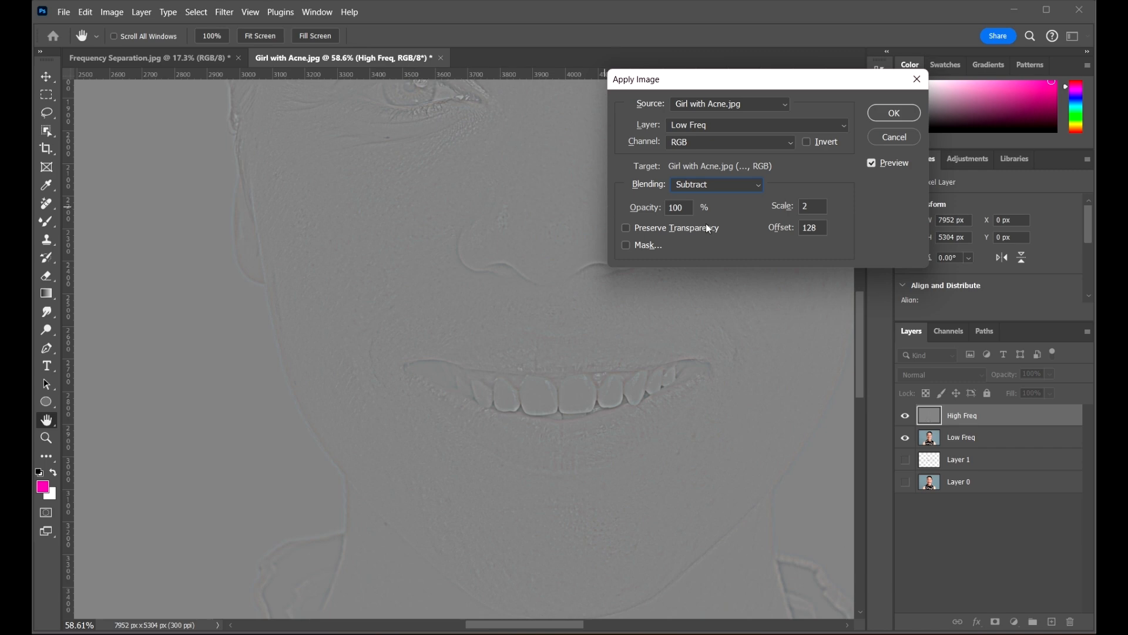
{"action": "double_click", "coordinate": [808, 204]}
Confirm Apply Image and set the High Freq blend mode to Linear Light
{"action": "left_click", "coordinate": [893, 112]}
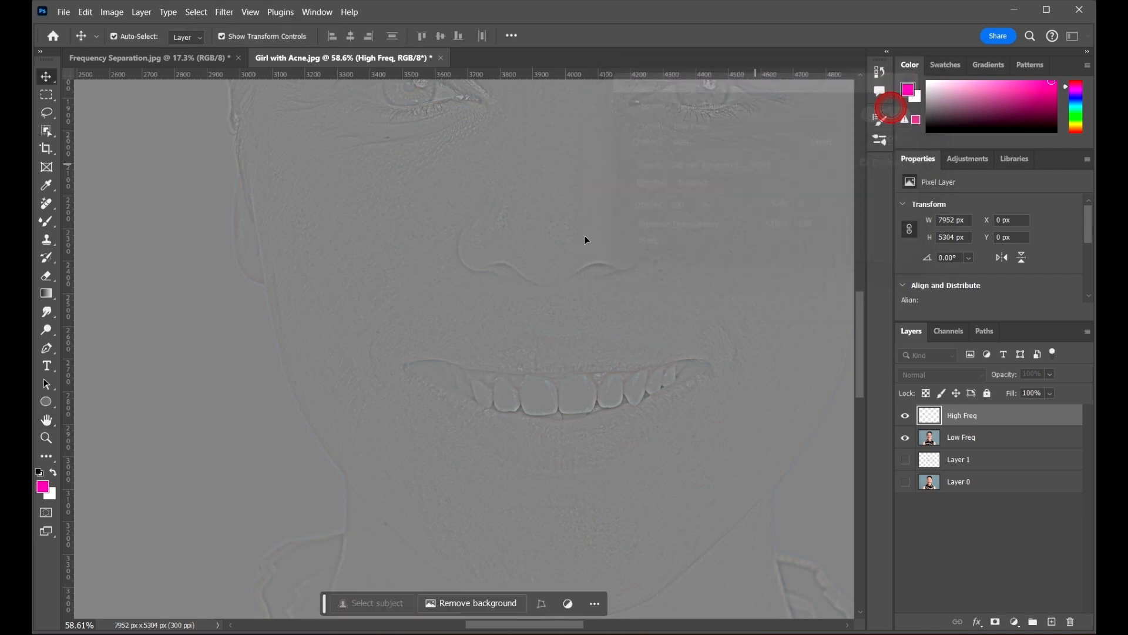
{"action": "scroll", "coordinate": [470, 299], "scroll_direction": "down", "scroll_amount": 3}
{"action": "scroll", "coordinate": [388, 277], "scroll_direction": "down", "scroll_amount": 8}
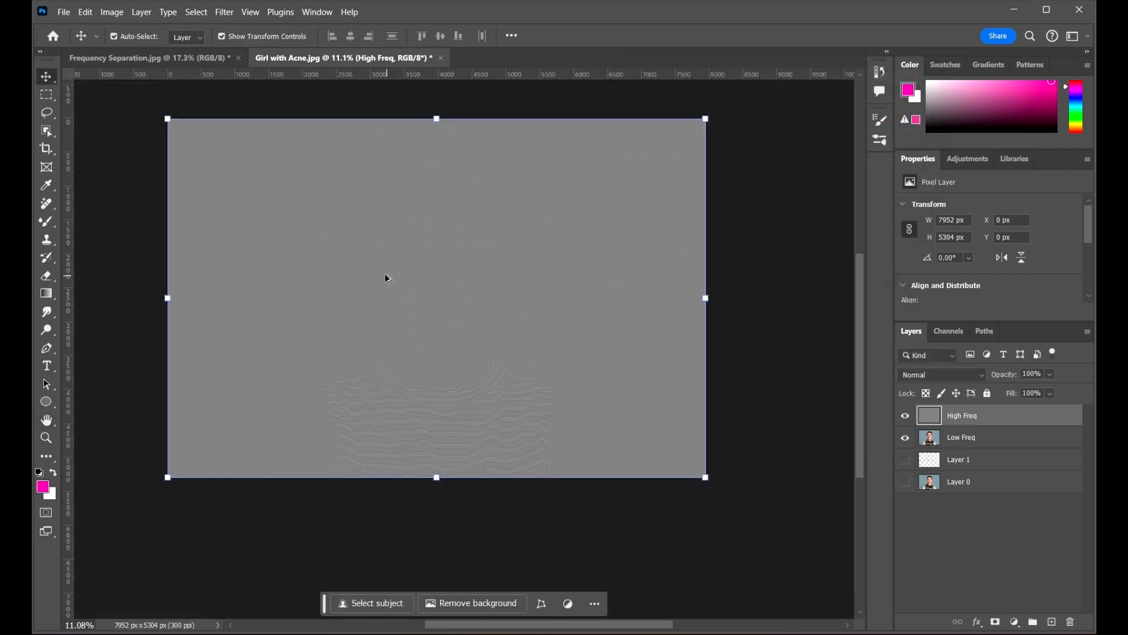
{"action": "scroll", "coordinate": [420, 253], "scroll_direction": "up", "scroll_amount": 3}
{"action": "left_click", "coordinate": [934, 376]}
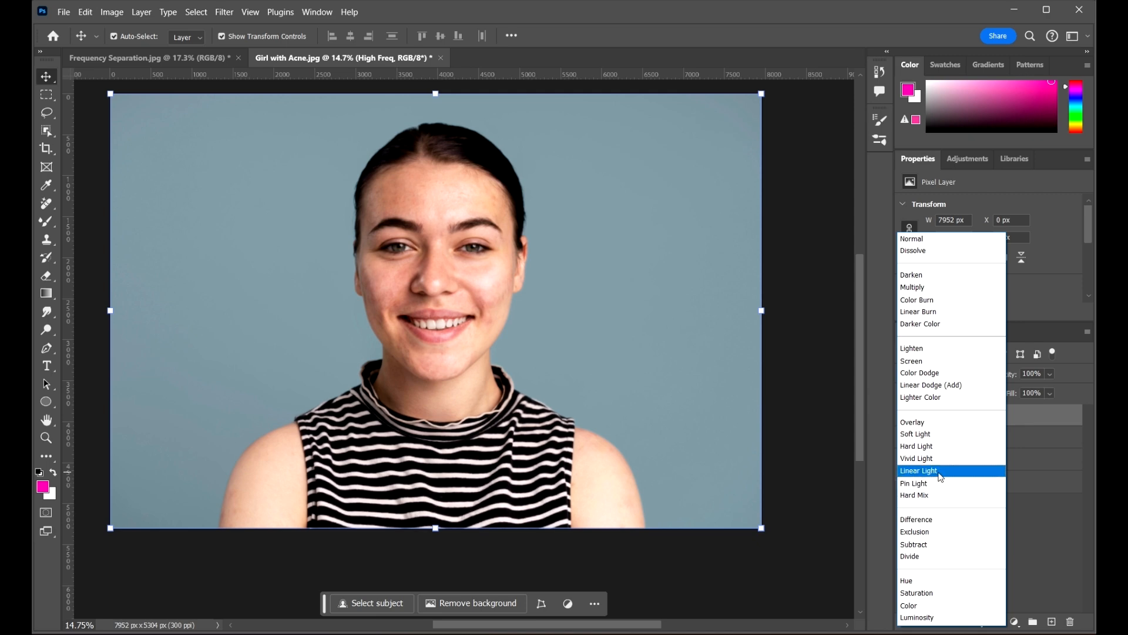
{"action": "left_click", "coordinate": [939, 472]}
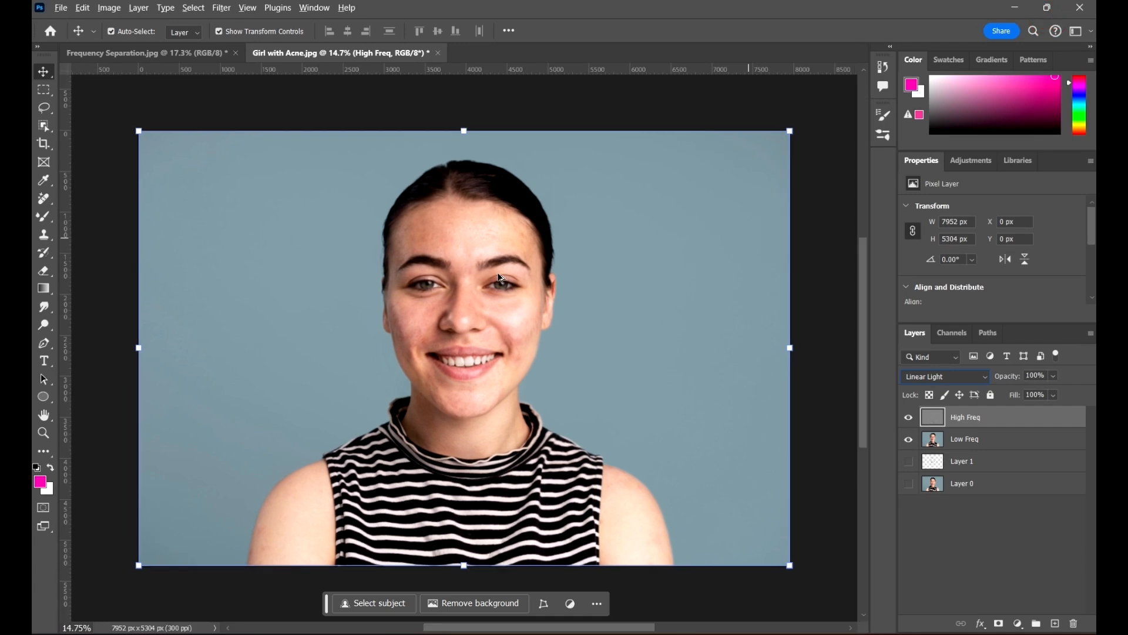
{"action": "left_click", "coordinate": [817, 294]}
{"action": "scroll", "coordinate": [408, 306], "scroll_direction": "up", "scroll_amount": 11}
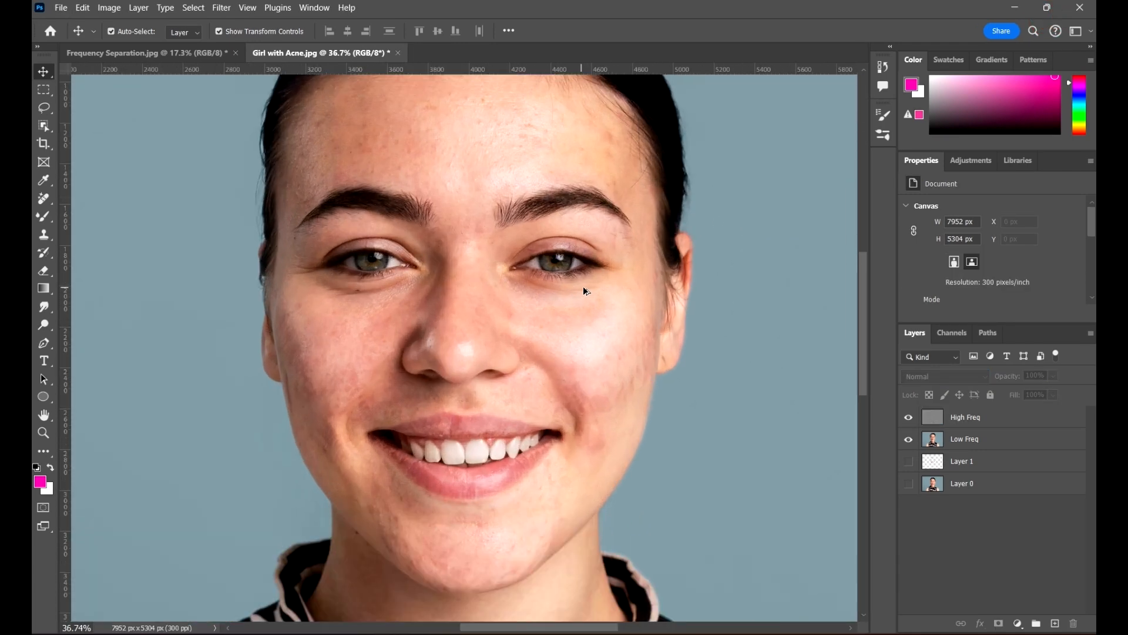
{"action": "scroll", "coordinate": [580, 289], "scroll_direction": "down", "scroll_amount": 2}
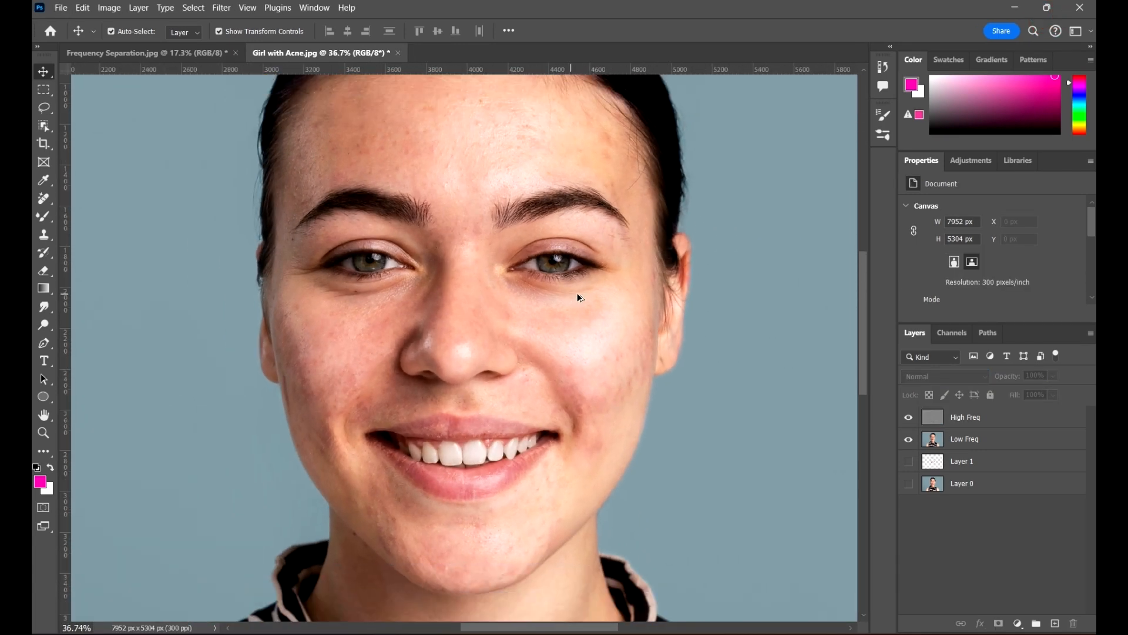
Group High Freq and Low Freq into Group 1 and select Low Freq inside it
{"action": "left_click", "coordinate": [1021, 424]}
{"action": "left_click", "coordinate": [1009, 439], "text": "shift"}
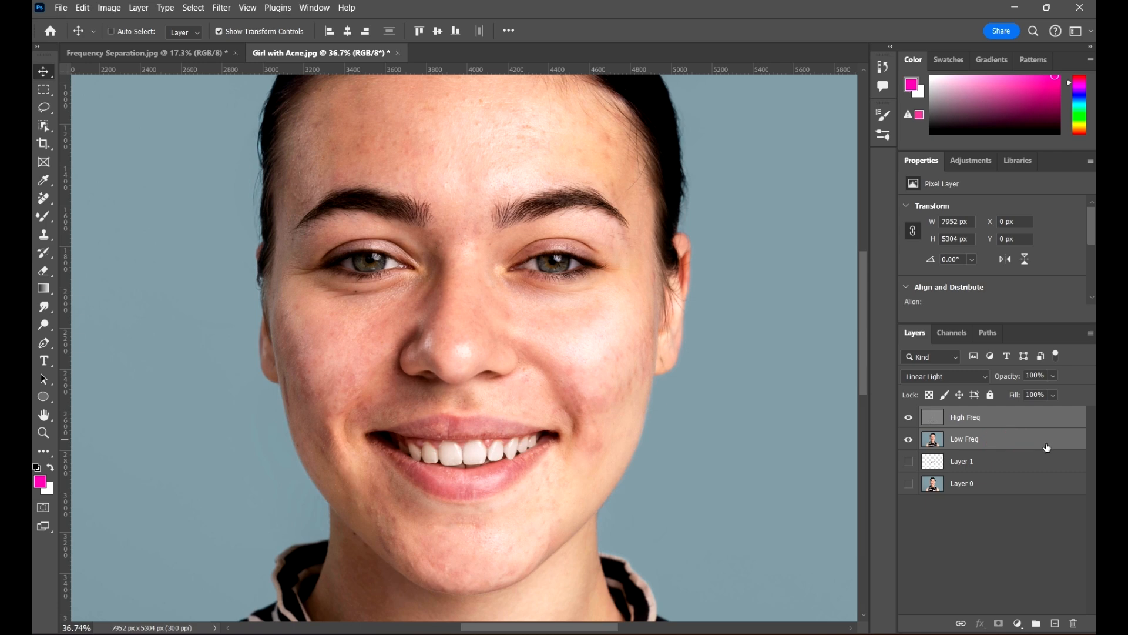
{"action": "key", "text": "ctrl+g"}
{"action": "left_click", "coordinate": [1026, 508]}
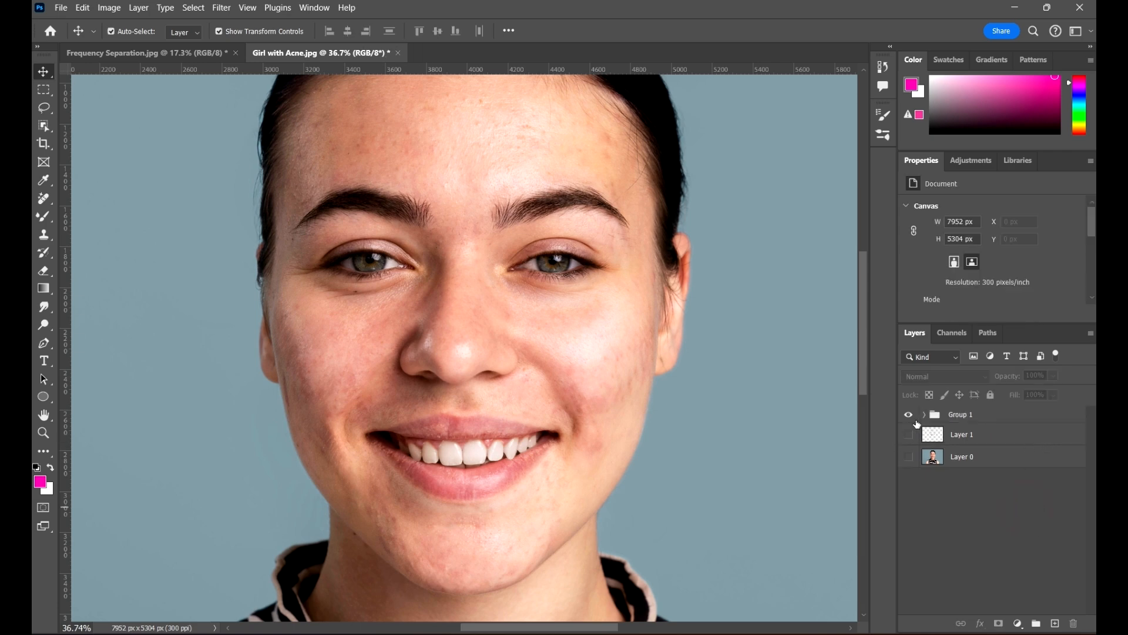
{"action": "left_click", "coordinate": [930, 415]}
{"action": "left_click", "coordinate": [925, 414]}
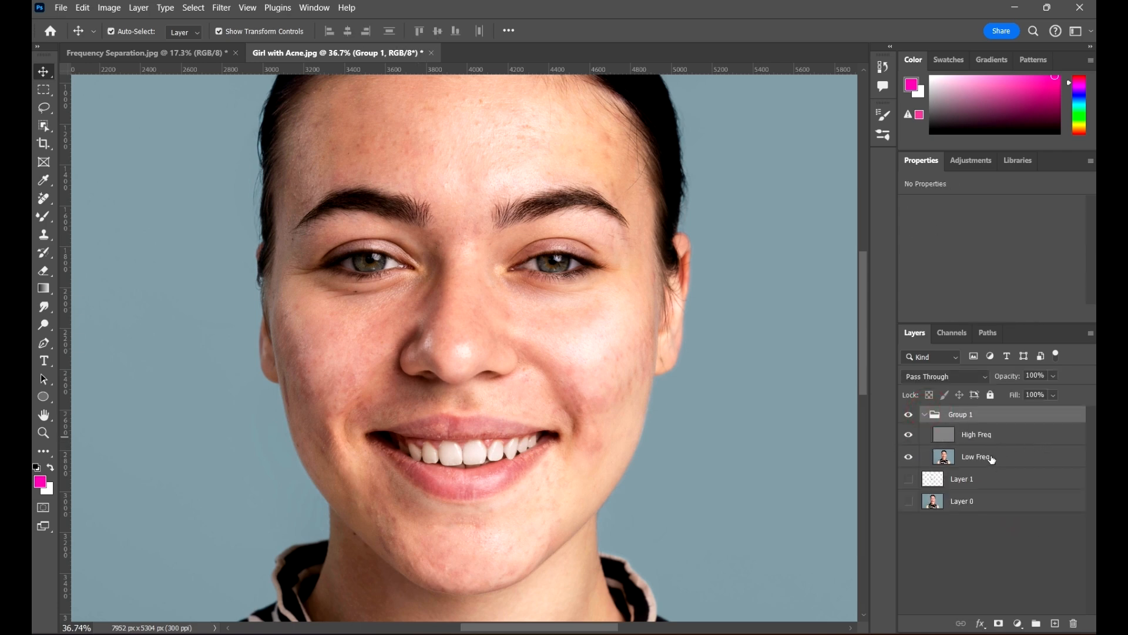
{"action": "left_click", "coordinate": [993, 459]}
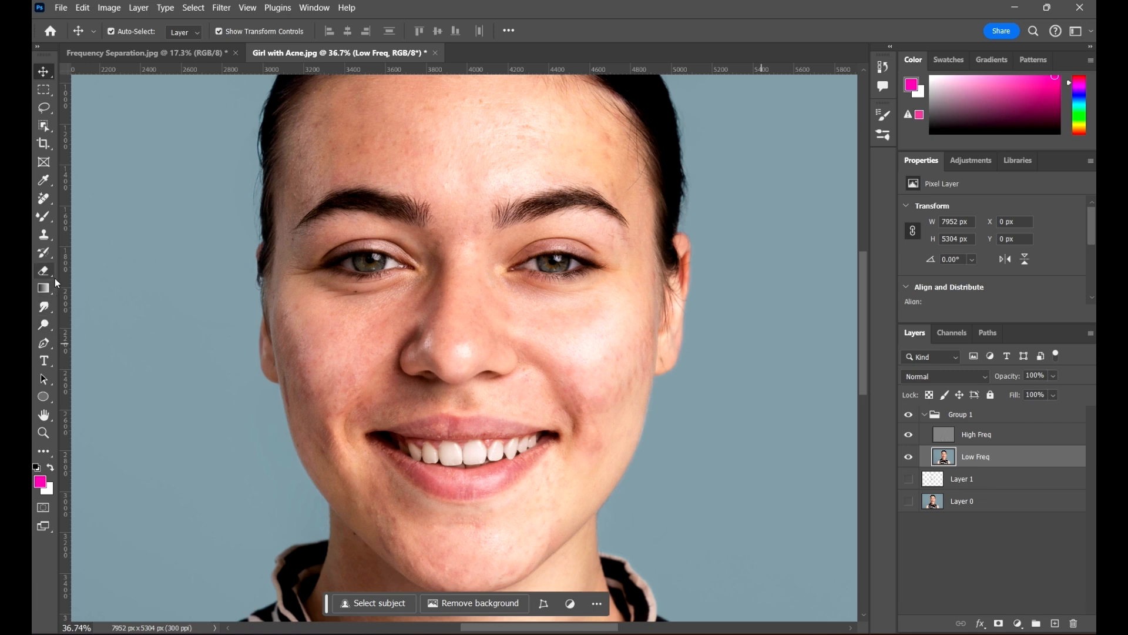
{"action": "left_click", "coordinate": [43, 254]}
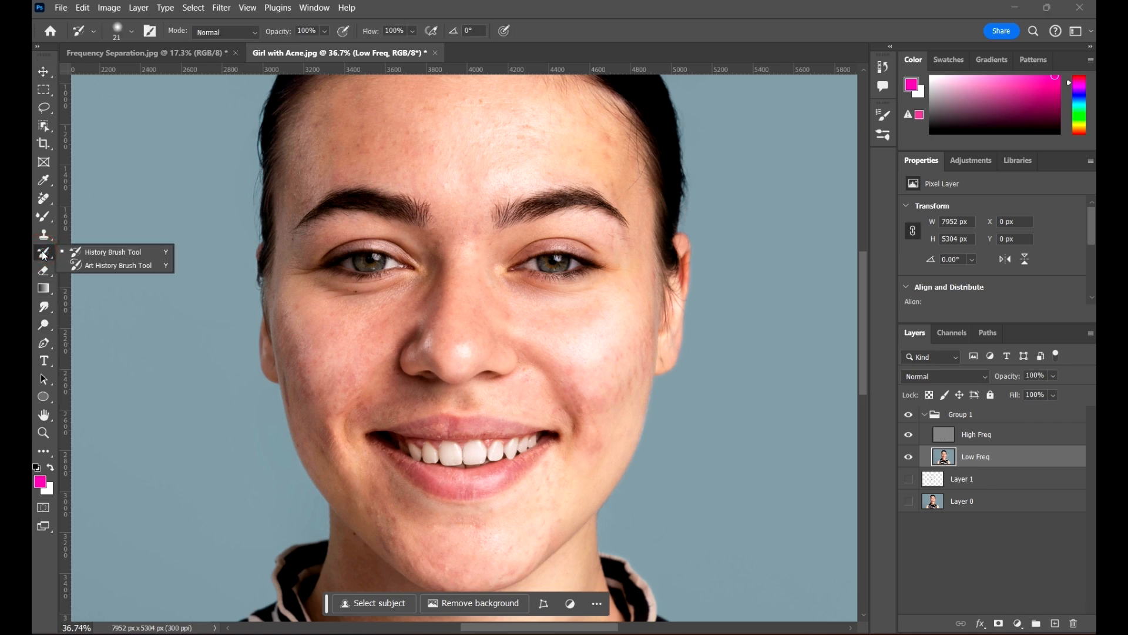
Switch to the Mixer Brush tool from the brush tool variants
{"action": "left_click", "coordinate": [49, 215]}
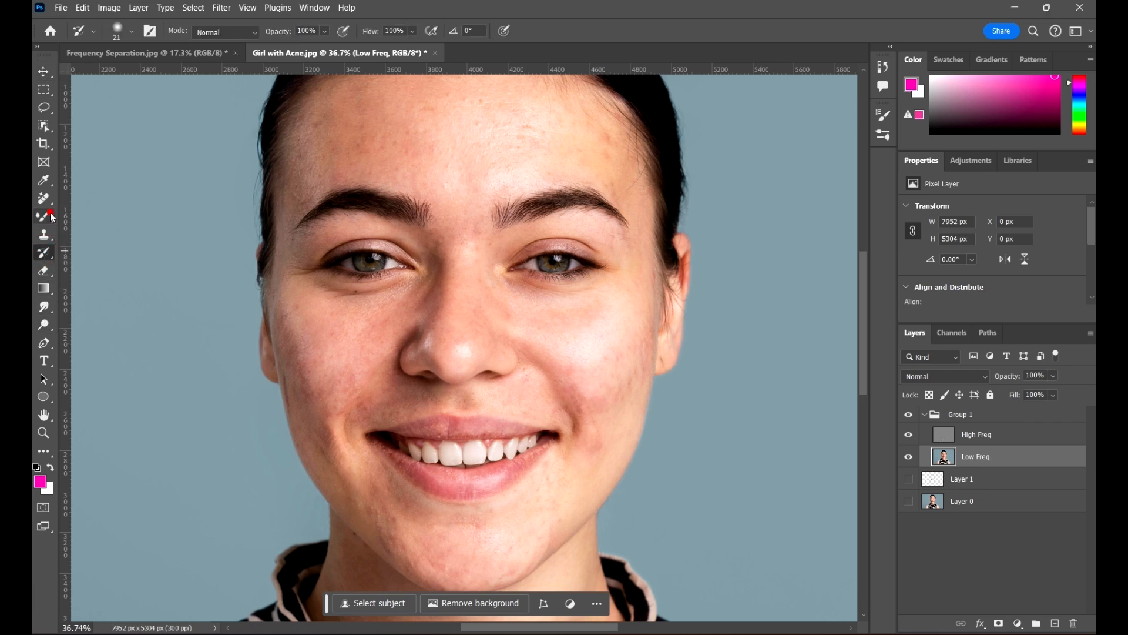
{"action": "left_click", "coordinate": [128, 256]}
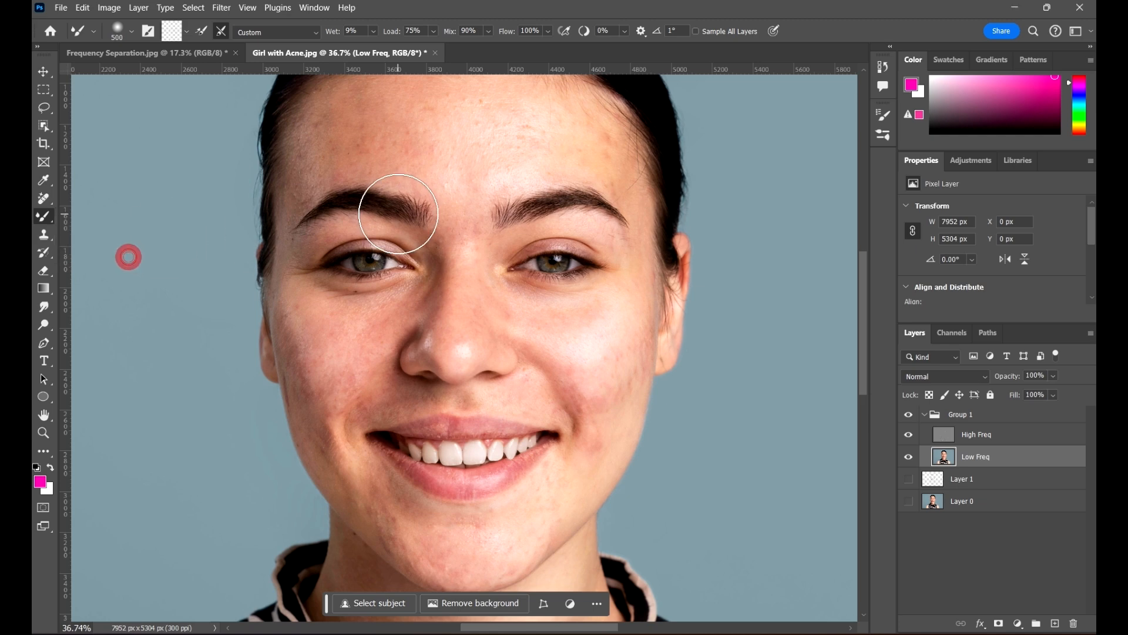
{"action": "scroll", "coordinate": [376, 176], "scroll_direction": "up", "scroll_amount": 3}
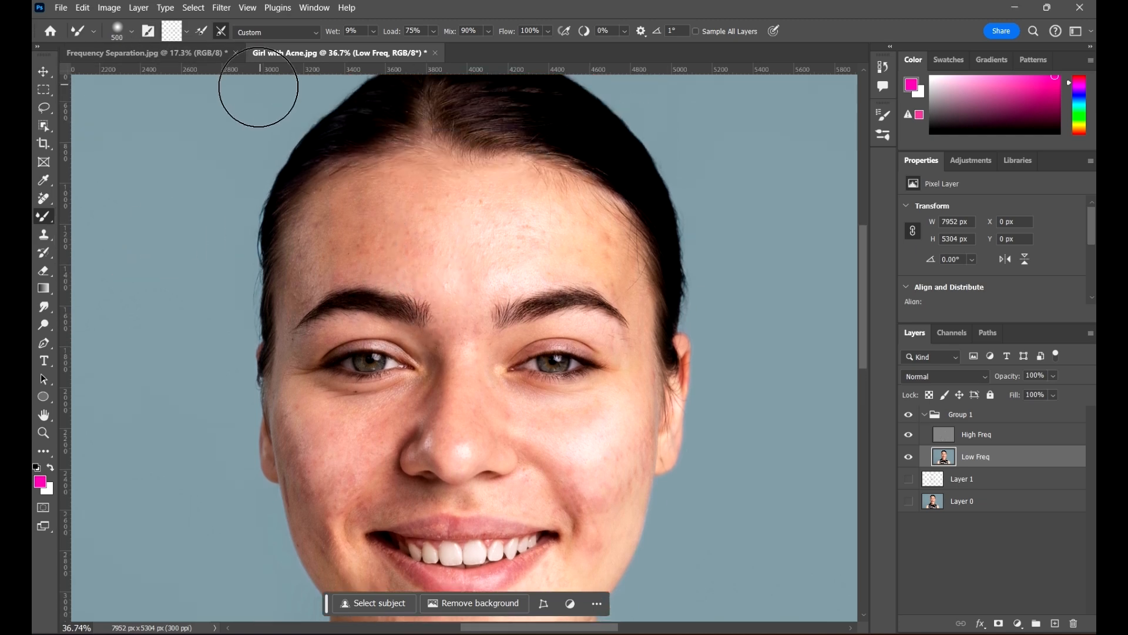
Check the brush presets, then set the Mixer Brush load option to Clean Brush
{"action": "left_click", "coordinate": [132, 31]}
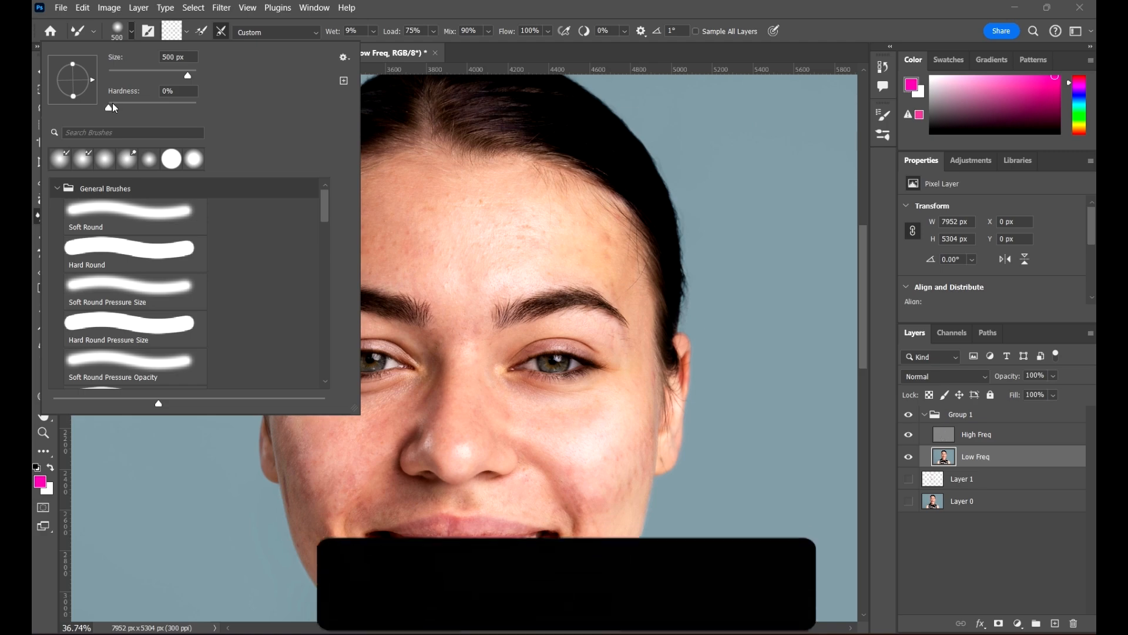
{"action": "left_click", "coordinate": [337, 2]}
{"action": "left_click", "coordinate": [248, 7]}
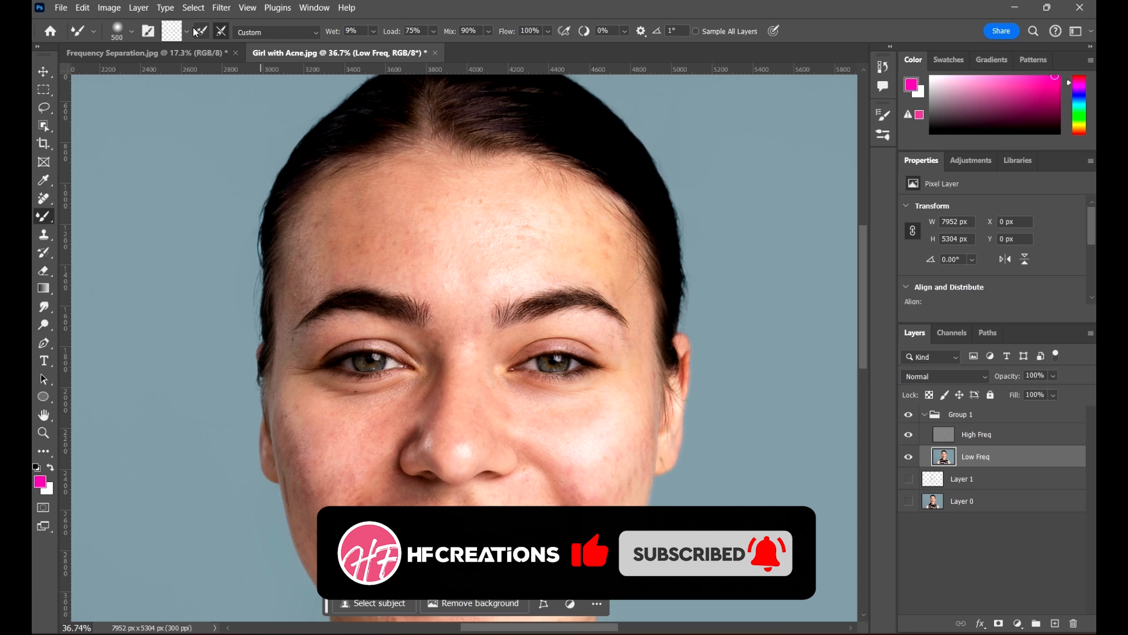
{"action": "left_click", "coordinate": [187, 31]}
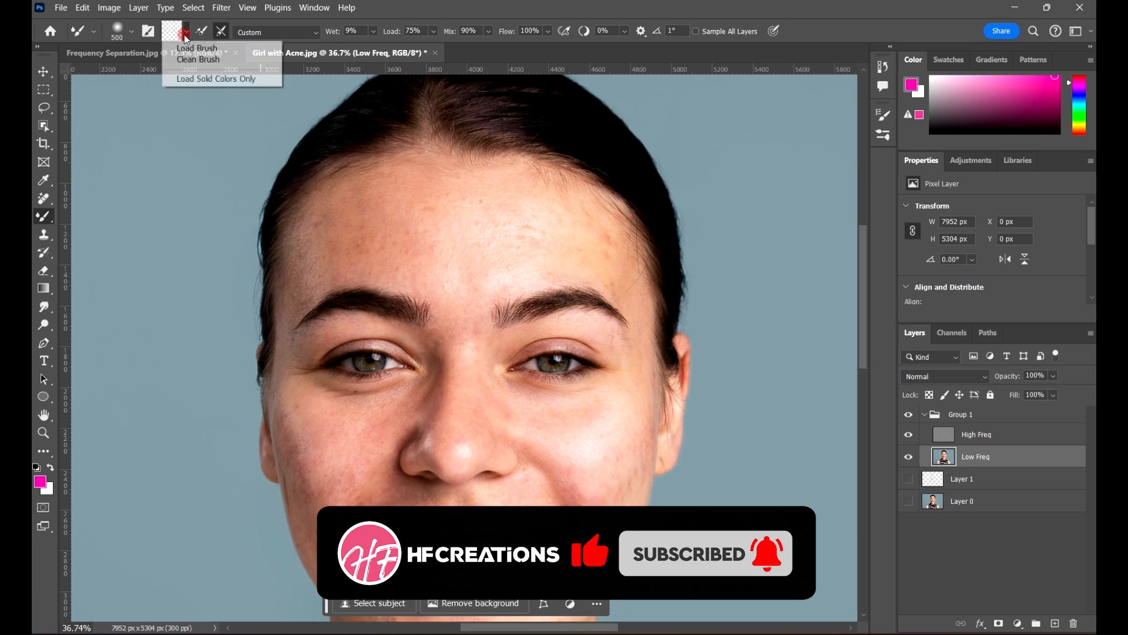
{"action": "left_click", "coordinate": [204, 61]}
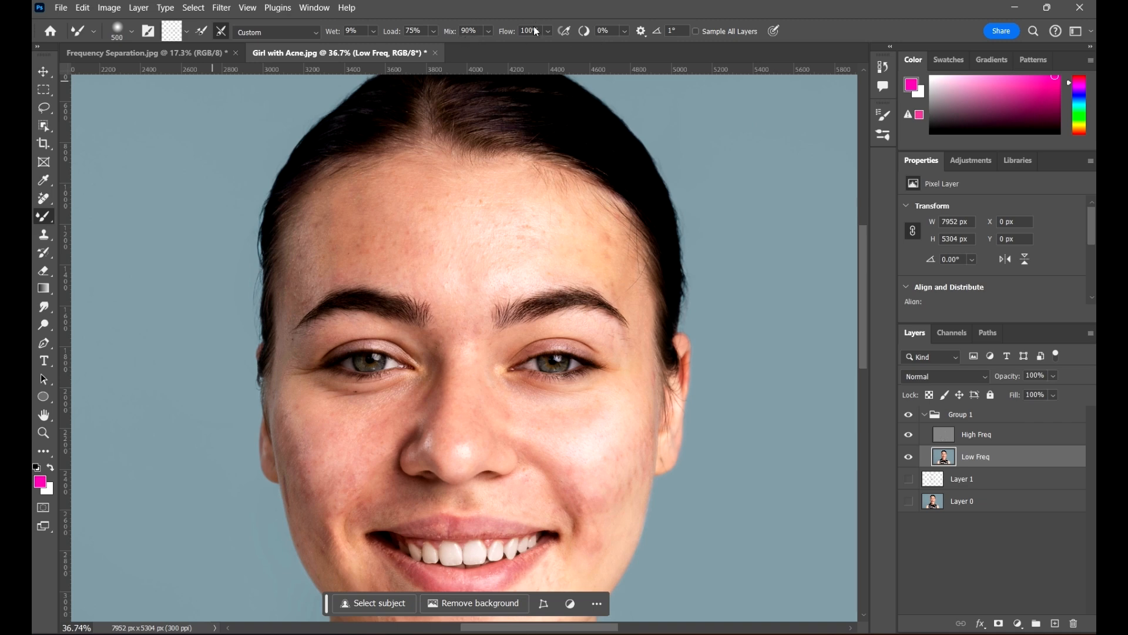
With a 300 px Mixer Brush, blend away the blemishes across the forehead and temple
{"action": "scroll", "coordinate": [466, 229], "scroll_direction": "up", "scroll_amount": 3}
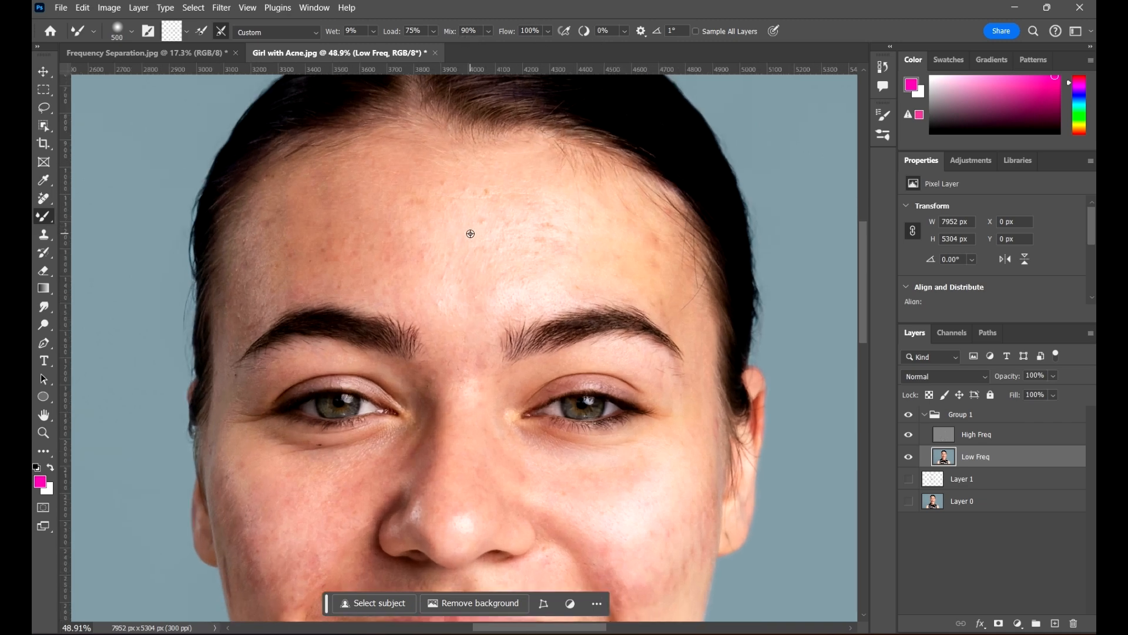
{"action": "key", "text": "["}
{"action": "key", "text": "["}
{"action": "mouse_move", "coordinate": [513, 245]}
{"action": "left_mouse_down"}
{"action": "mouse_move", "coordinate": [481, 212]}
{"action": "mouse_move", "coordinate": [486, 225]}
{"action": "left_mouse_up"}
{"action": "left_click_drag", "start_coordinate": [527, 215], "coordinate": [478, 265]}
{"action": "mouse_move", "coordinate": [537, 232]}
{"action": "left_mouse_down"}
{"action": "mouse_move", "coordinate": [479, 263]}
{"action": "mouse_move", "coordinate": [506, 298]}
{"action": "left_mouse_up"}
{"action": "mouse_move", "coordinate": [572, 250]}
{"action": "left_mouse_down"}
{"action": "mouse_move", "coordinate": [449, 257]}
{"action": "mouse_move", "coordinate": [458, 231]}
{"action": "left_mouse_up"}
{"action": "mouse_move", "coordinate": [528, 217]}
{"action": "left_mouse_down"}
{"action": "mouse_move", "coordinate": [441, 214]}
{"action": "mouse_move", "coordinate": [466, 275]}
{"action": "mouse_move", "coordinate": [426, 204]}
{"action": "mouse_move", "coordinate": [366, 217]}
{"action": "left_mouse_up"}
{"action": "left_click_drag", "start_coordinate": [433, 199], "coordinate": [408, 224]}
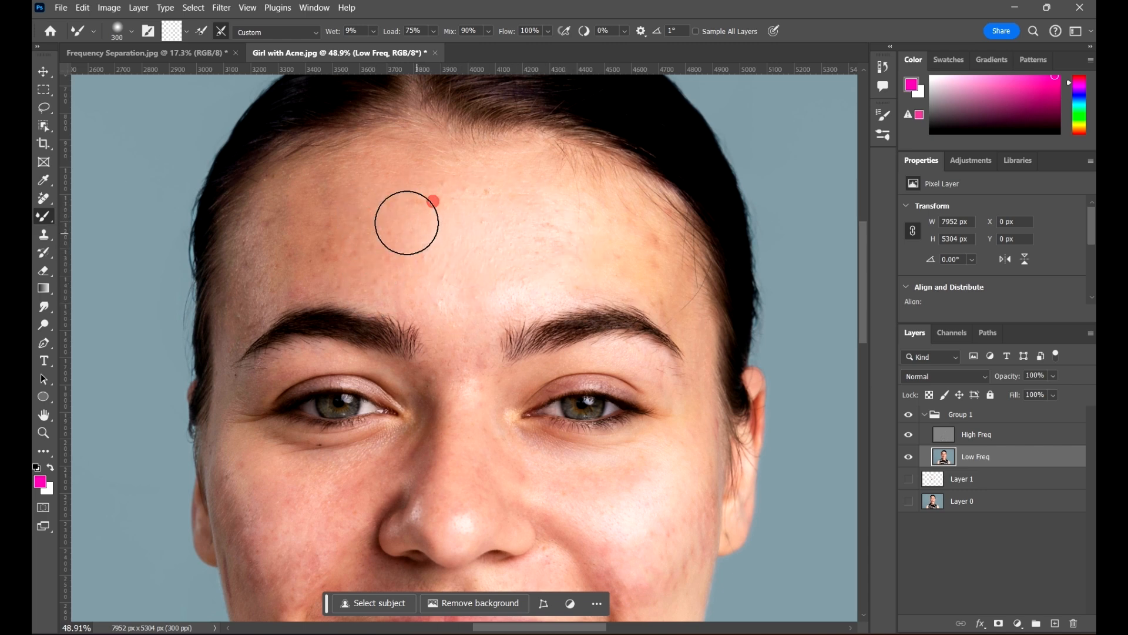
{"action": "mouse_move", "coordinate": [471, 194]}
{"action": "left_mouse_down"}
{"action": "mouse_move", "coordinate": [435, 225]}
{"action": "mouse_move", "coordinate": [627, 207]}
{"action": "left_mouse_up"}
{"action": "scroll", "coordinate": [505, 235], "scroll_direction": "up", "scroll_amount": 4}
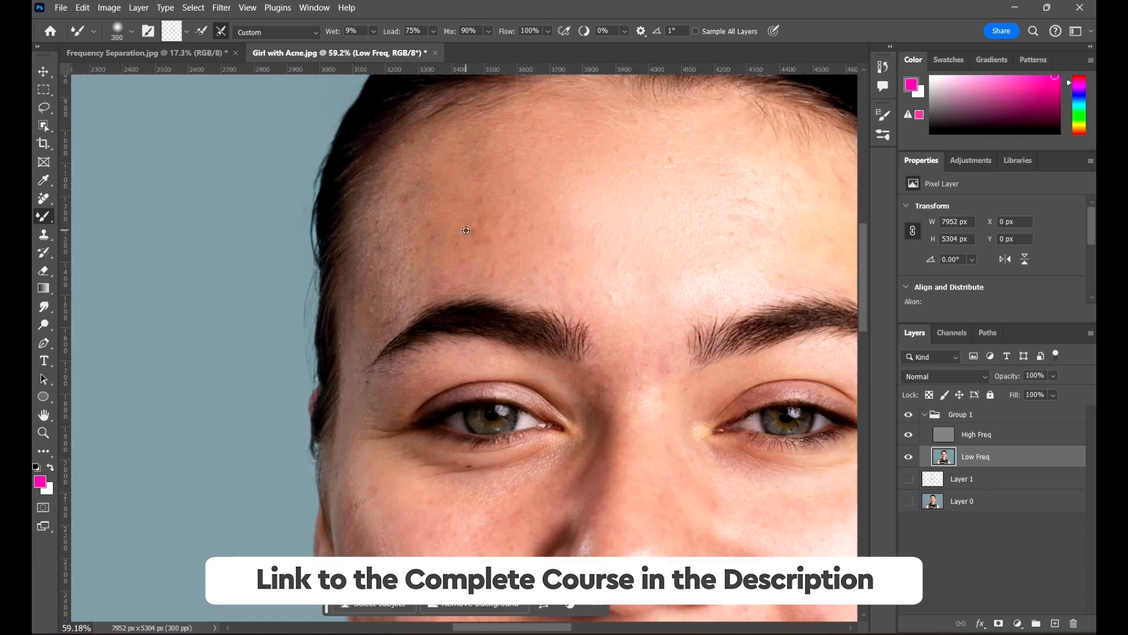
{"action": "left_click_drag", "start_coordinate": [559, 211], "coordinate": [366, 344]}
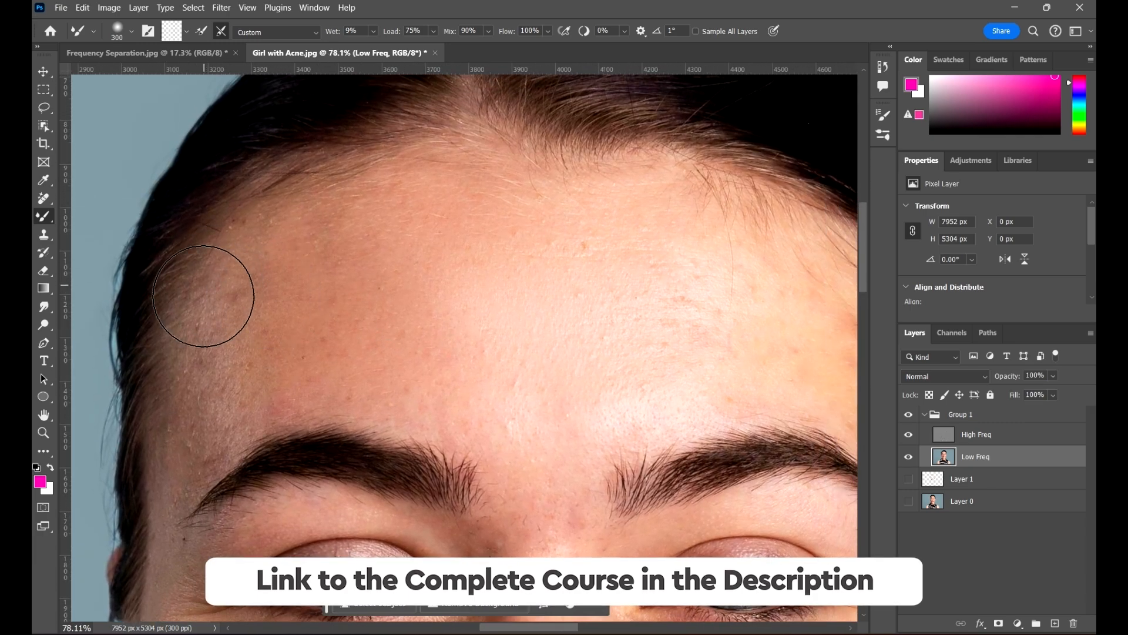
{"action": "left_click_drag", "start_coordinate": [201, 297], "coordinate": [294, 267]}
{"action": "mouse_move", "coordinate": [332, 259]}
{"action": "left_mouse_down"}
{"action": "mouse_move", "coordinate": [433, 235]}
{"action": "mouse_move", "coordinate": [617, 283]}
{"action": "left_mouse_up"}
{"action": "left_click_drag", "start_coordinate": [469, 262], "coordinate": [639, 290]}
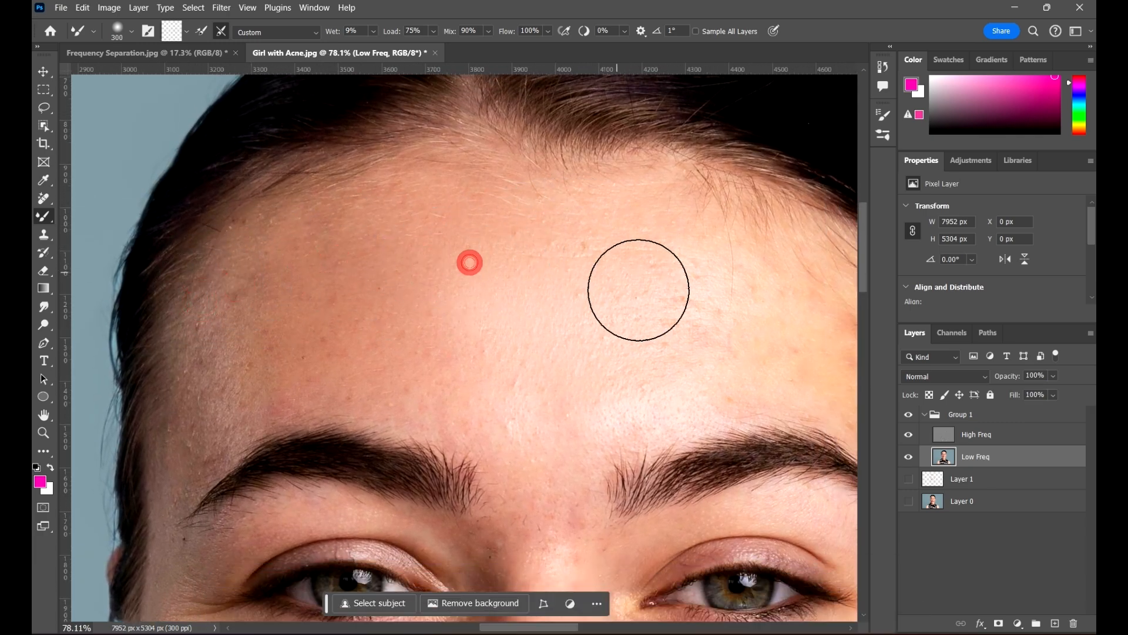
{"action": "left_click_drag", "start_coordinate": [695, 314], "coordinate": [513, 245]}
{"action": "mouse_move", "coordinate": [518, 209]}
{"action": "left_mouse_down"}
{"action": "mouse_move", "coordinate": [493, 253]}
{"action": "mouse_move", "coordinate": [579, 259]}
{"action": "left_mouse_up"}
{"action": "left_click_drag", "start_coordinate": [645, 274], "coordinate": [690, 262]}
{"action": "mouse_move", "coordinate": [652, 267]}
{"action": "left_mouse_down"}
{"action": "mouse_move", "coordinate": [575, 239]}
{"action": "mouse_move", "coordinate": [605, 202]}
{"action": "left_mouse_up"}
{"action": "mouse_move", "coordinate": [585, 227]}
{"action": "left_mouse_down"}
{"action": "mouse_move", "coordinate": [549, 219]}
{"action": "mouse_move", "coordinate": [557, 255]}
{"action": "mouse_move", "coordinate": [515, 235]}
{"action": "left_mouse_up"}
{"action": "mouse_move", "coordinate": [516, 229]}
{"action": "left_mouse_down"}
{"action": "mouse_move", "coordinate": [416, 263]}
{"action": "mouse_move", "coordinate": [450, 222]}
{"action": "mouse_move", "coordinate": [527, 268]}
{"action": "mouse_move", "coordinate": [399, 166]}
{"action": "mouse_move", "coordinate": [507, 233]}
{"action": "left_mouse_up"}
{"action": "mouse_move", "coordinate": [424, 171]}
{"action": "left_mouse_down"}
{"action": "mouse_move", "coordinate": [407, 141]}
{"action": "mouse_move", "coordinate": [470, 177]}
{"action": "mouse_move", "coordinate": [499, 213]}
{"action": "left_mouse_up"}
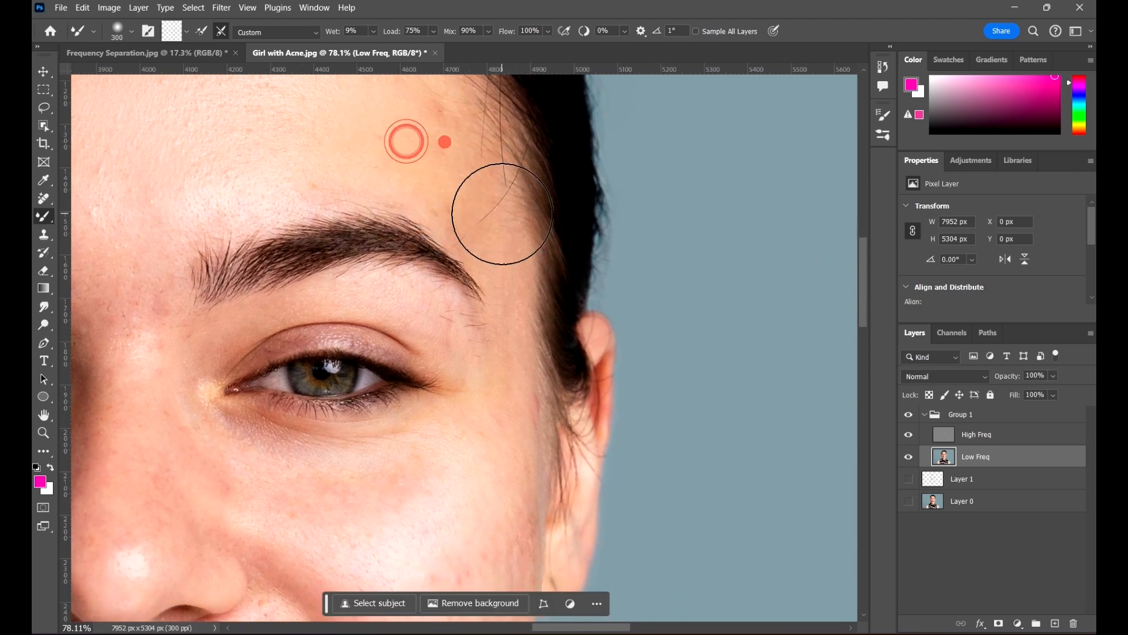
Smooth the spot and redness on the cheek from the ear to beside the nose
{"action": "left_click_drag", "start_coordinate": [493, 393], "coordinate": [488, 266]}
{"action": "mouse_move", "coordinate": [491, 307]}
{"action": "left_mouse_down"}
{"action": "mouse_move", "coordinate": [441, 336]}
{"action": "mouse_move", "coordinate": [449, 409]}
{"action": "mouse_move", "coordinate": [472, 425]}
{"action": "mouse_move", "coordinate": [469, 500]}
{"action": "left_mouse_up"}
{"action": "left_click_drag", "start_coordinate": [470, 461], "coordinate": [492, 440]}
{"action": "left_click", "coordinate": [494, 438]}
{"action": "left_click_drag", "start_coordinate": [533, 353], "coordinate": [672, 265]}
{"action": "left_click_drag", "start_coordinate": [584, 368], "coordinate": [479, 334]}
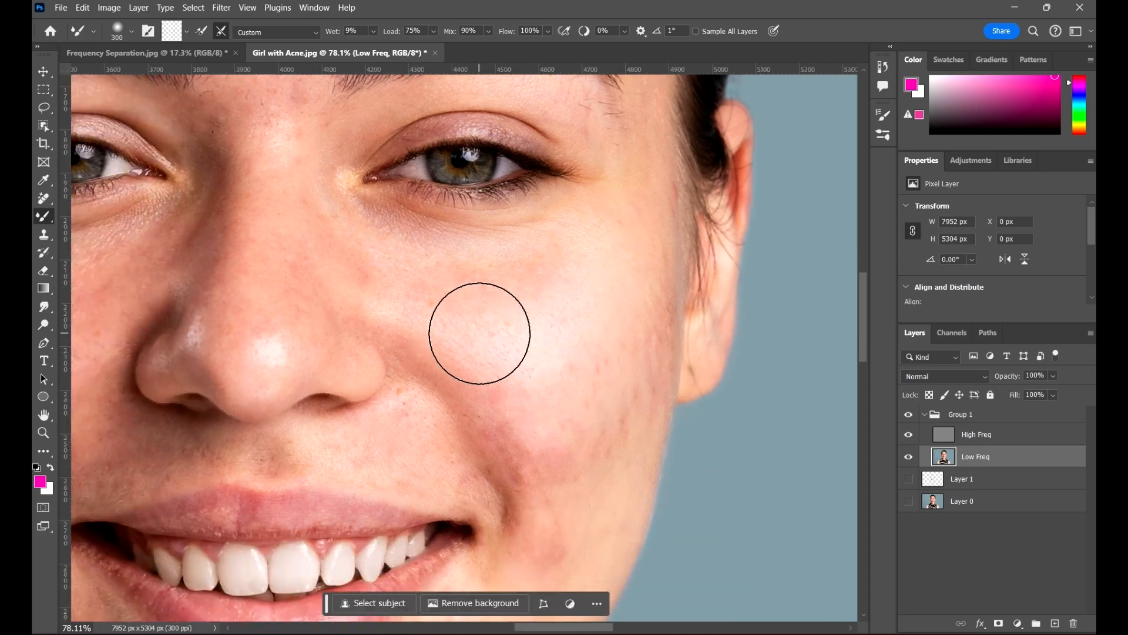
{"action": "left_click_drag", "start_coordinate": [437, 294], "coordinate": [490, 302]}
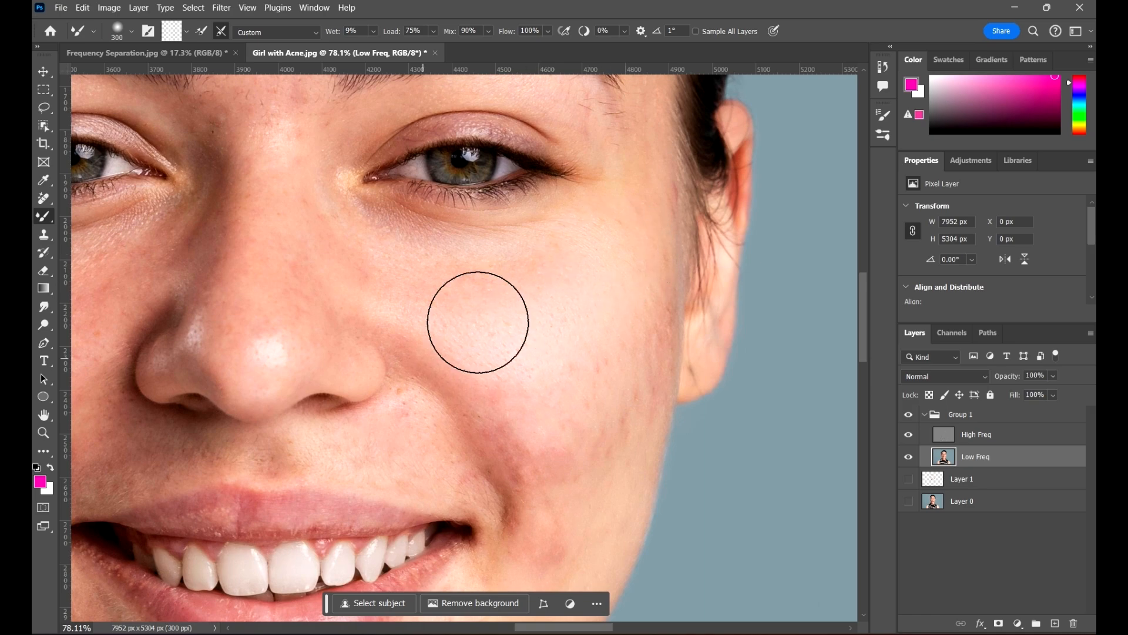
{"action": "mouse_move", "coordinate": [478, 323]}
{"action": "left_mouse_down"}
{"action": "mouse_move", "coordinate": [417, 317]}
{"action": "mouse_move", "coordinate": [392, 279]}
{"action": "left_mouse_up"}
Shrink the brush to 175 px and blend the reddish skin between the brows and on the left cheek
{"action": "left_click_drag", "start_coordinate": [507, 234], "coordinate": [579, 403]}
{"action": "left_click_drag", "start_coordinate": [610, 206], "coordinate": [604, 331]}
{"action": "mouse_move", "coordinate": [366, 240]}
{"action": "left_mouse_down"}
{"action": "mouse_move", "coordinate": [610, 249]}
{"action": "mouse_move", "coordinate": [595, 246]}
{"action": "left_mouse_up"}
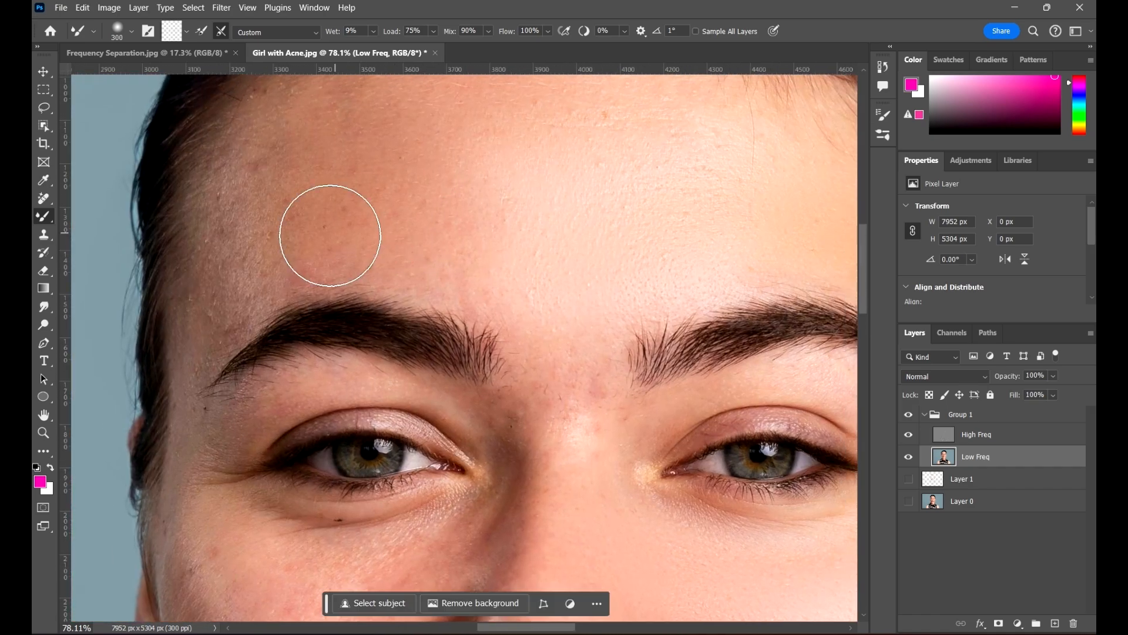
{"action": "left_click_drag", "start_coordinate": [564, 171], "coordinate": [513, 244]}
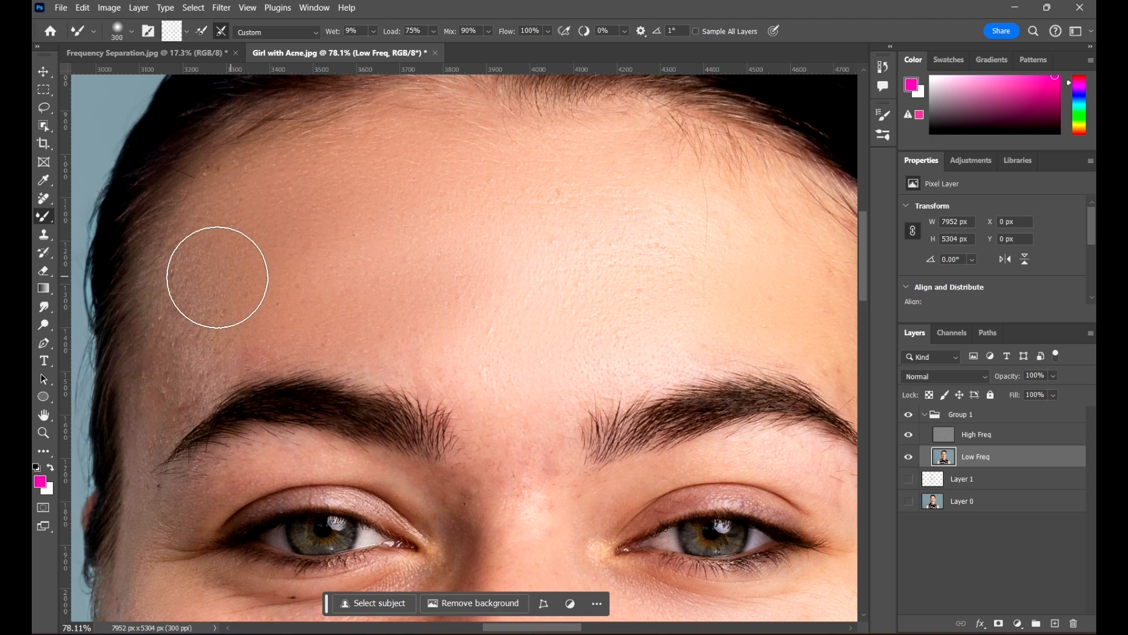
{"action": "key", "text": "bracketleft"}
{"action": "key", "text": "bracketleft"}
{"action": "key", "text": "bracketleft"}
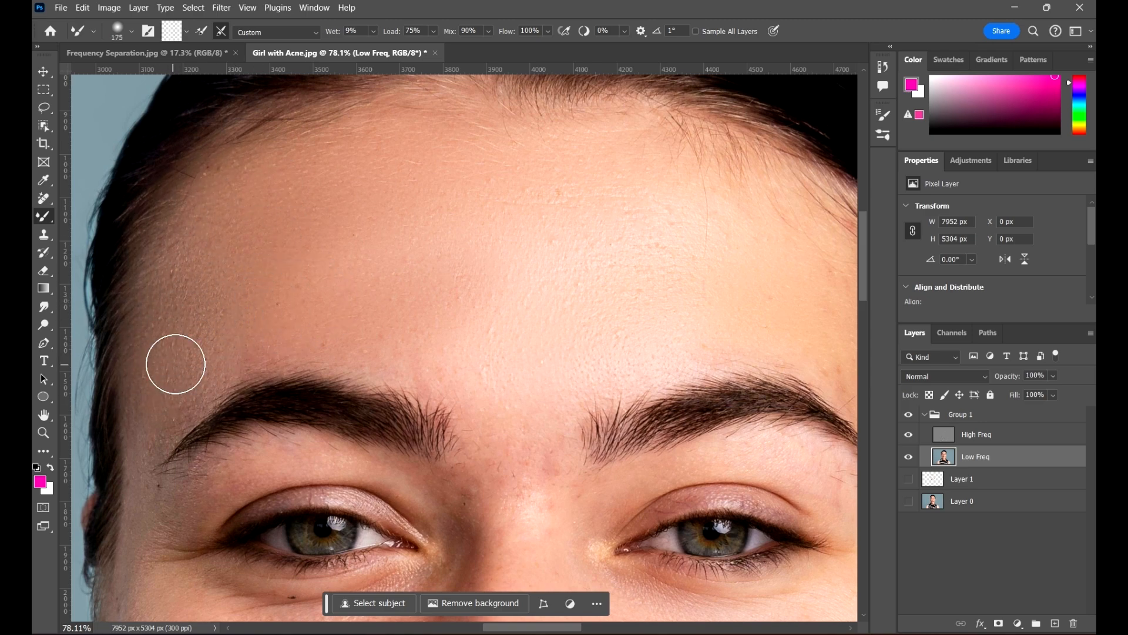
{"action": "key", "text": "ctrl+minus"}
{"action": "key", "text": "ctrl+minus"}
{"action": "key", "text": "ctrl+minus"}
{"action": "left_click_drag", "start_coordinate": [601, 277], "coordinate": [528, 202]}
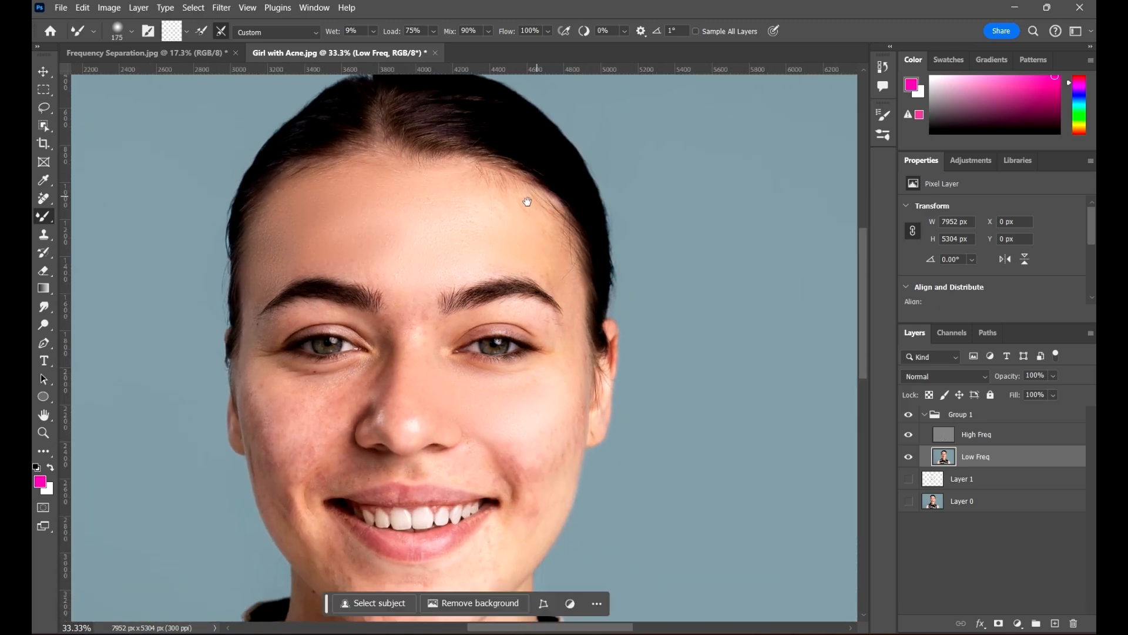
{"action": "left_click_drag", "start_coordinate": [399, 314], "coordinate": [409, 321]}
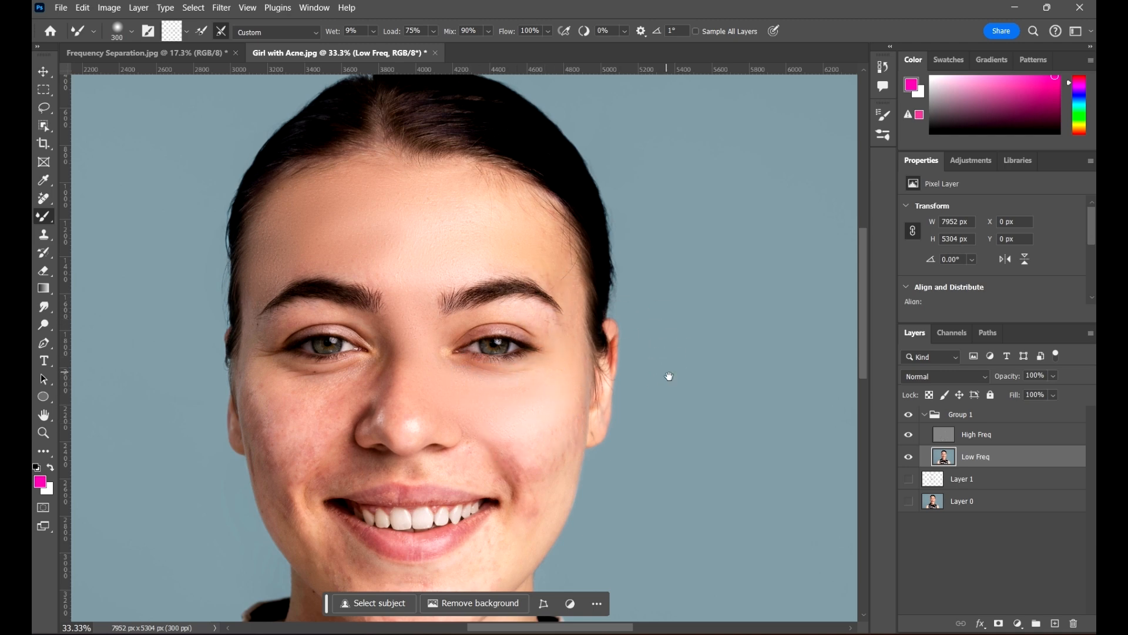
{"action": "left_click_drag", "start_coordinate": [669, 376], "coordinate": [741, 235]}
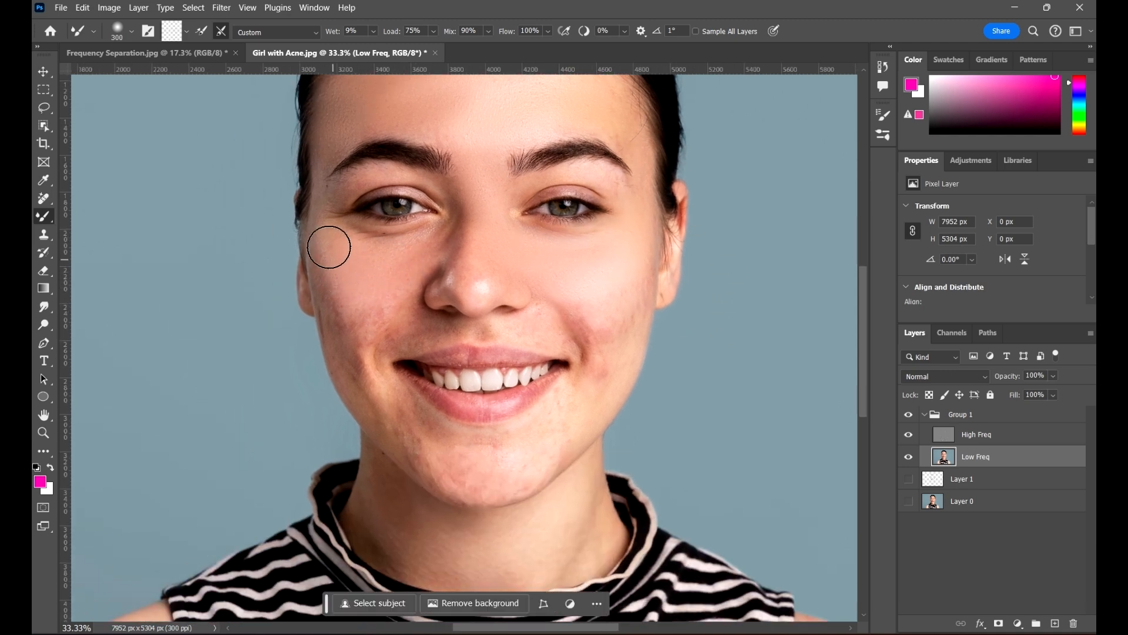
{"action": "mouse_move", "coordinate": [329, 246]}
{"action": "left_mouse_down"}
{"action": "mouse_move", "coordinate": [343, 310]}
{"action": "mouse_move", "coordinate": [376, 310]}
{"action": "mouse_move", "coordinate": [355, 292]}
{"action": "mouse_move", "coordinate": [612, 302]}
{"action": "left_mouse_up"}
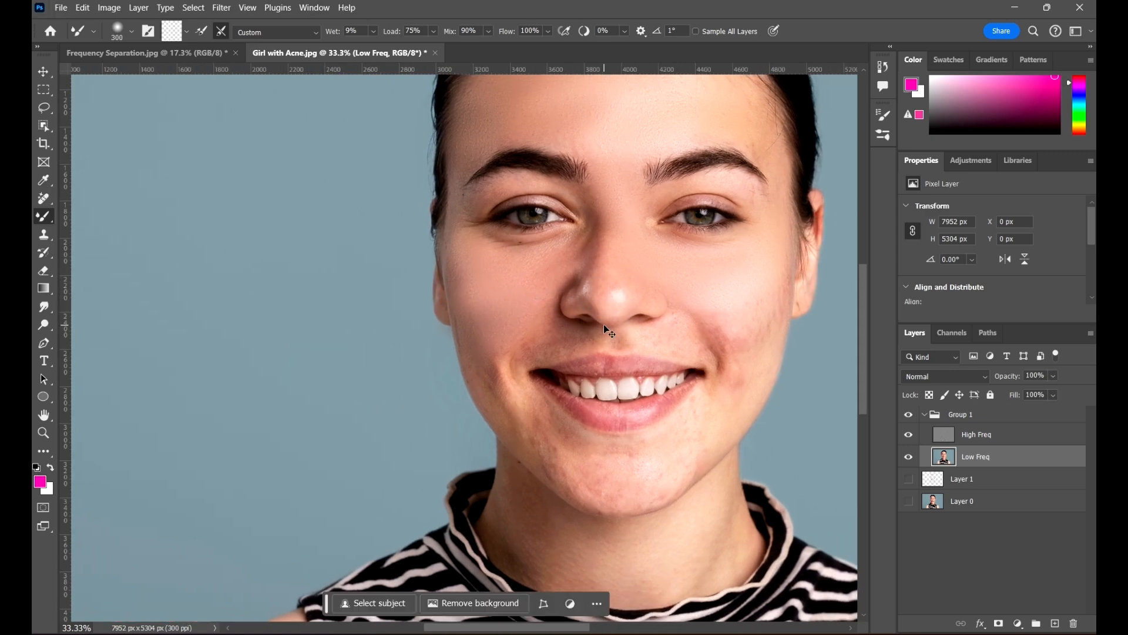
{"action": "key", "text": "ctrl+plus"}
{"action": "key", "text": "ctrl+plus"}
{"action": "left_click_drag", "start_coordinate": [643, 257], "coordinate": [498, 316]}
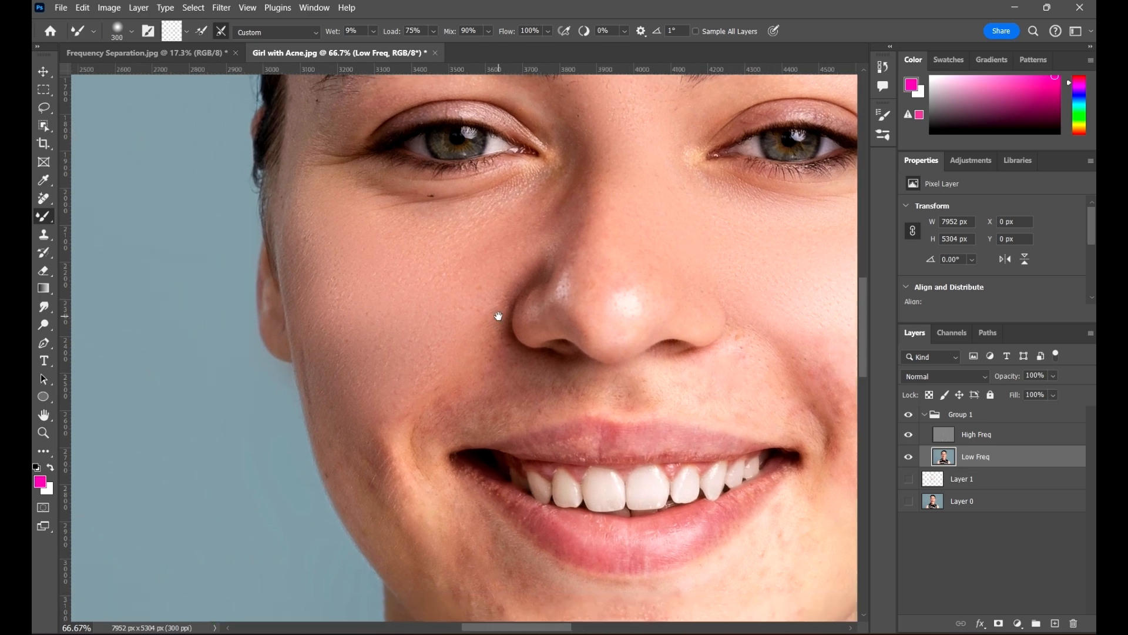
{"action": "mouse_move", "coordinate": [580, 271]}
{"action": "left_mouse_down"}
{"action": "mouse_move", "coordinate": [462, 319]}
{"action": "mouse_move", "coordinate": [383, 334]}
{"action": "left_mouse_up"}
Undo the last cheek stroke, shrink the Mixer Brush to 175 and blend the lower and right cheek
{"action": "key", "text": "ctrl+z"}
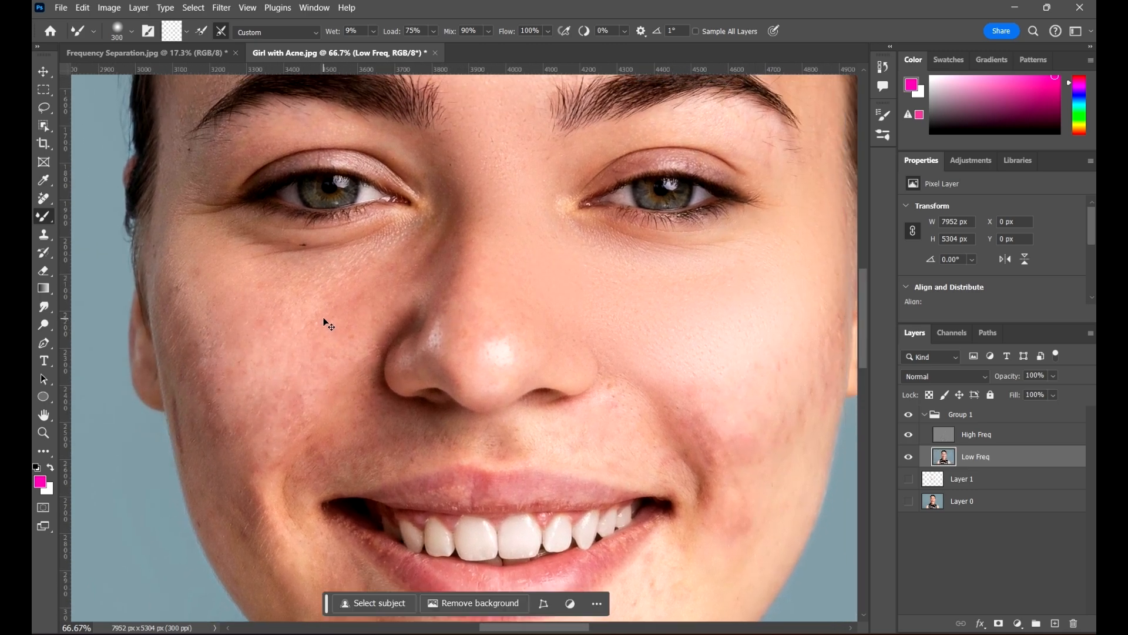
{"action": "key", "text": "bracketleft"}
{"action": "key", "text": "bracketleft"}
{"action": "key", "text": "bracketleft"}
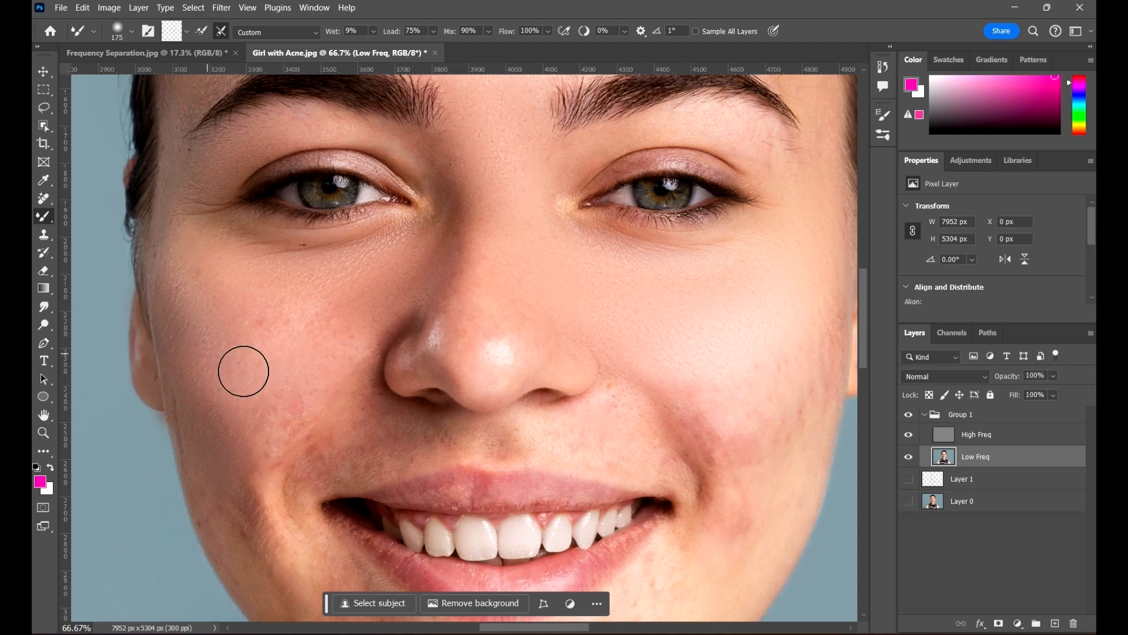
{"action": "scroll", "coordinate": [300, 394], "scroll_direction": "down", "scroll_amount": 3}
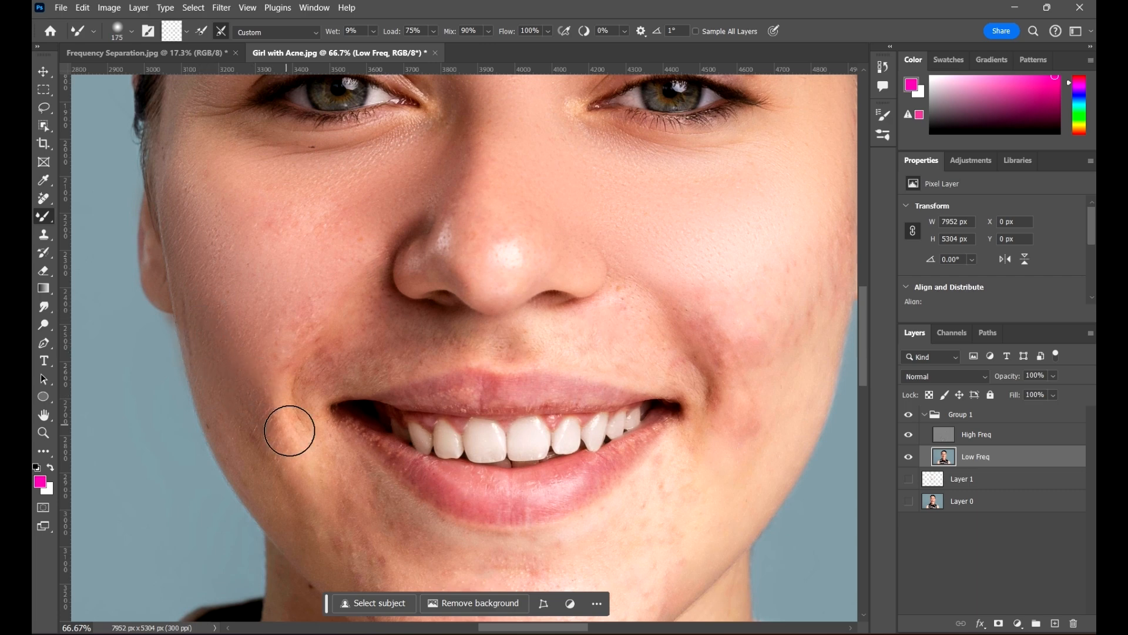
{"action": "mouse_move", "coordinate": [281, 356]}
{"action": "left_mouse_down"}
{"action": "mouse_move", "coordinate": [235, 372]}
{"action": "mouse_move", "coordinate": [288, 369]}
{"action": "left_mouse_up"}
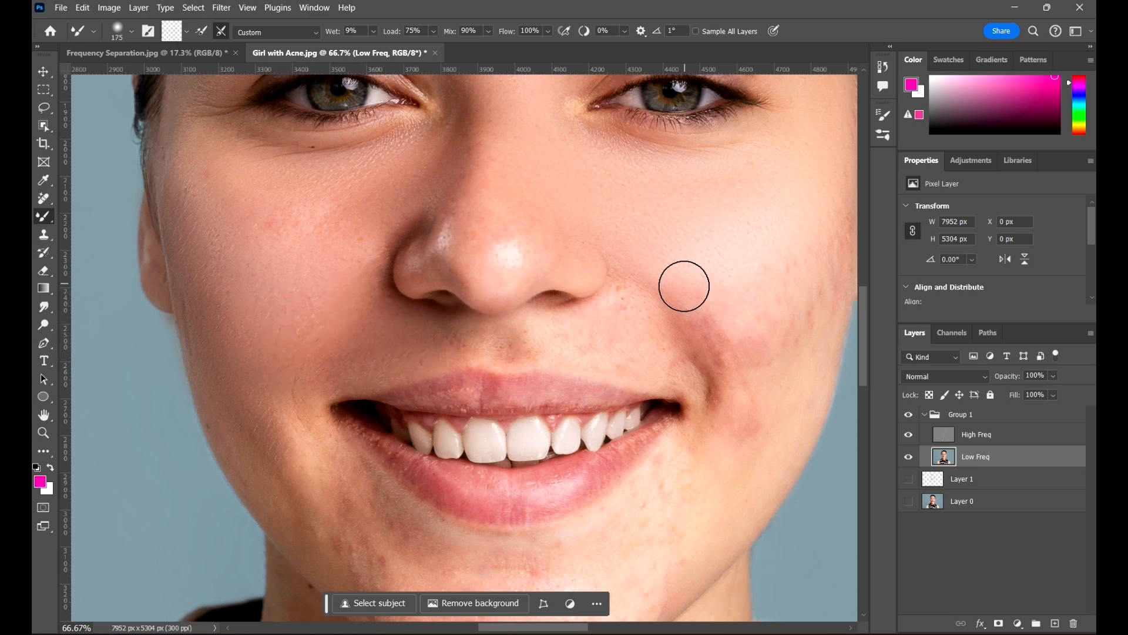
{"action": "left_click_drag", "start_coordinate": [719, 279], "coordinate": [473, 282]}
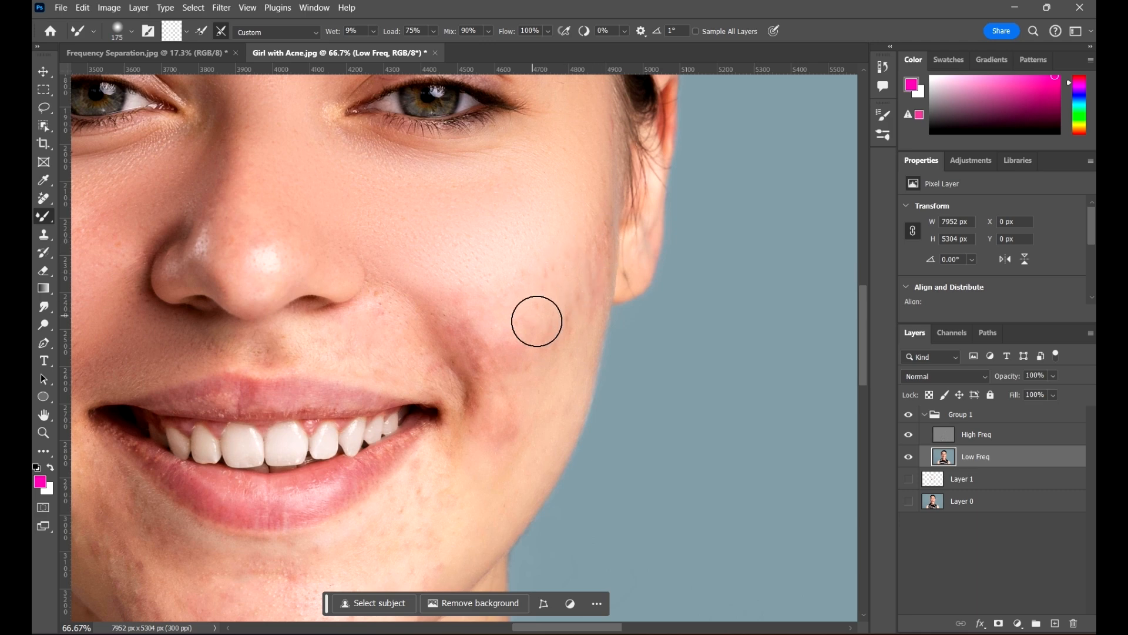
{"action": "mouse_move", "coordinate": [515, 322]}
{"action": "left_mouse_down"}
{"action": "mouse_move", "coordinate": [577, 292]}
{"action": "mouse_move", "coordinate": [580, 280]}
{"action": "mouse_move", "coordinate": [543, 284]}
{"action": "mouse_move", "coordinate": [580, 265]}
{"action": "mouse_move", "coordinate": [527, 296]}
{"action": "mouse_move", "coordinate": [491, 301]}
{"action": "mouse_move", "coordinate": [503, 291]}
{"action": "mouse_move", "coordinate": [496, 305]}
{"action": "mouse_move", "coordinate": [525, 307]}
{"action": "mouse_move", "coordinate": [570, 244]}
{"action": "mouse_move", "coordinate": [623, 243]}
{"action": "mouse_move", "coordinate": [593, 253]}
{"action": "mouse_move", "coordinate": [568, 321]}
{"action": "mouse_move", "coordinate": [487, 362]}
{"action": "mouse_move", "coordinate": [498, 354]}
{"action": "mouse_move", "coordinate": [389, 330]}
{"action": "mouse_move", "coordinate": [476, 383]}
{"action": "mouse_move", "coordinate": [431, 455]}
{"action": "mouse_move", "coordinate": [520, 396]}
{"action": "mouse_move", "coordinate": [522, 446]}
{"action": "mouse_move", "coordinate": [504, 459]}
{"action": "mouse_move", "coordinate": [527, 408]}
{"action": "mouse_move", "coordinate": [502, 450]}
{"action": "mouse_move", "coordinate": [574, 391]}
{"action": "mouse_move", "coordinate": [577, 363]}
{"action": "mouse_move", "coordinate": [535, 401]}
{"action": "mouse_move", "coordinate": [555, 336]}
{"action": "left_mouse_up"}
Zoom out to 33.33%, reduce the Mixer Brush to 150 and move to the eyebrows
{"action": "key", "text": "ctrl+minus"}
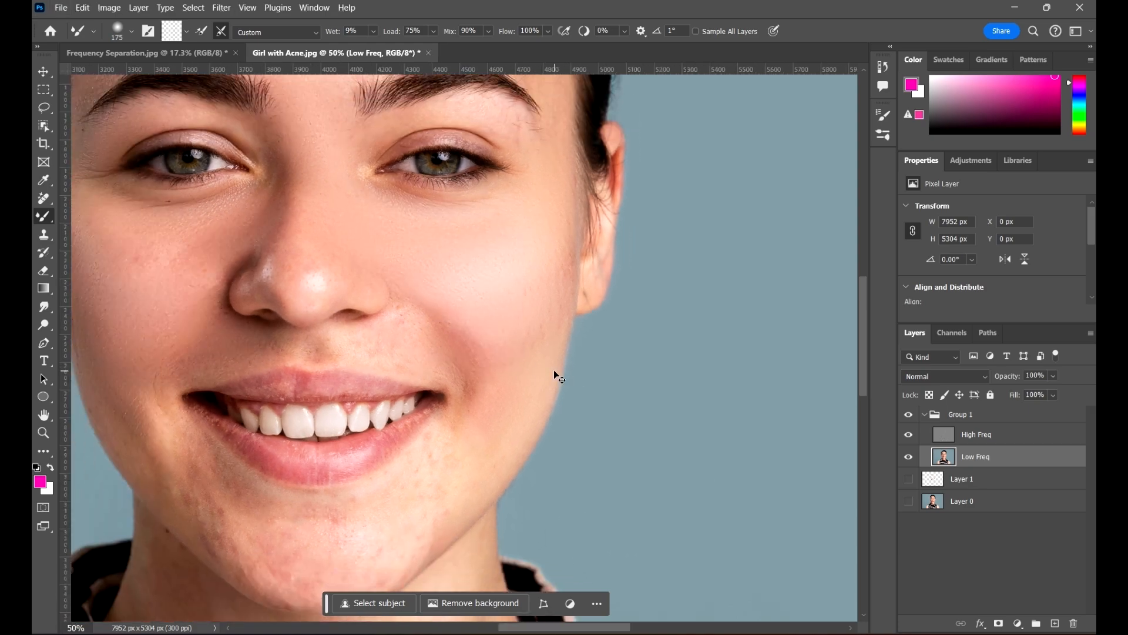
{"action": "key", "text": "ctrl+minus"}
{"action": "left_click_drag", "start_coordinate": [445, 327], "coordinate": [545, 327]}
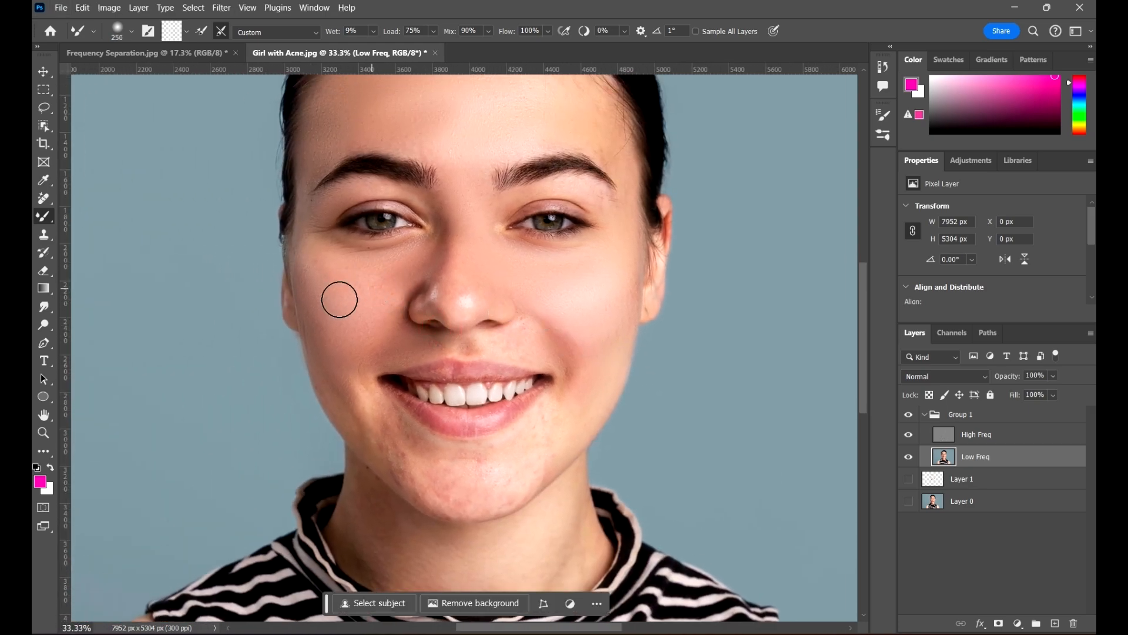
{"action": "left_click_drag", "start_coordinate": [579, 284], "coordinate": [573, 219]}
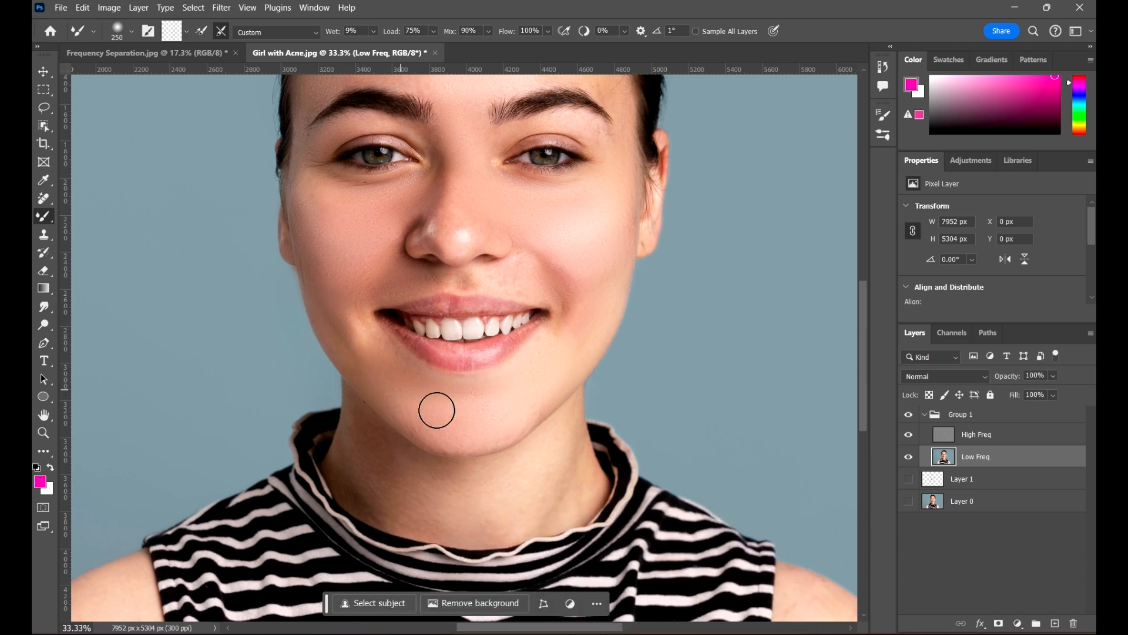
{"action": "left_click_drag", "start_coordinate": [569, 313], "coordinate": [544, 373]}
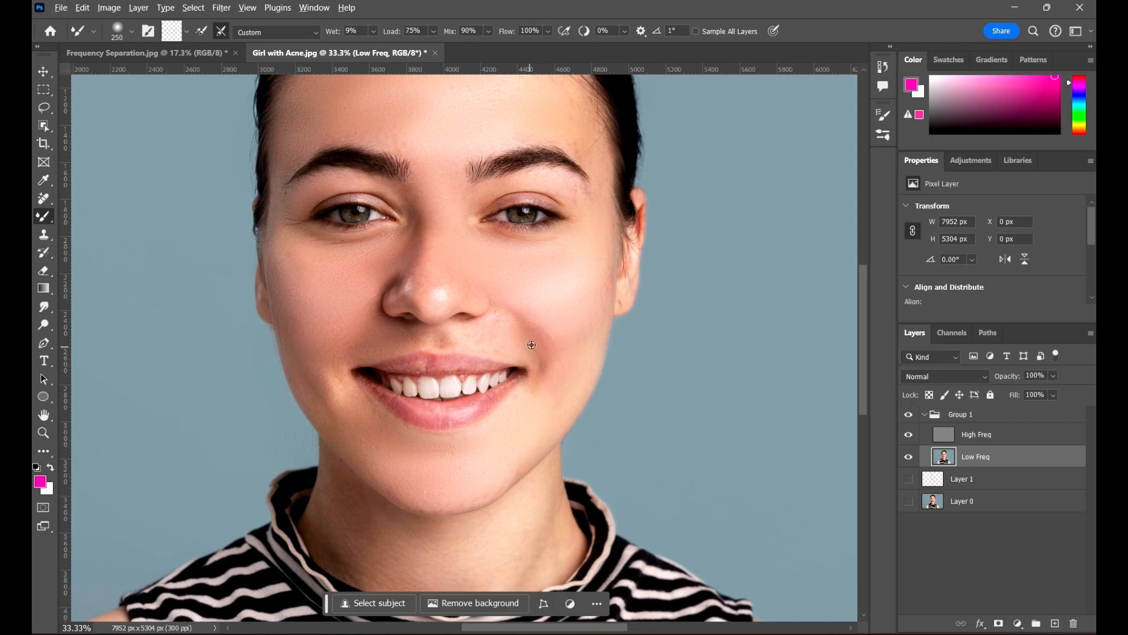
{"action": "scroll", "coordinate": [532, 356], "scroll_direction": "up", "scroll_amount": 2}
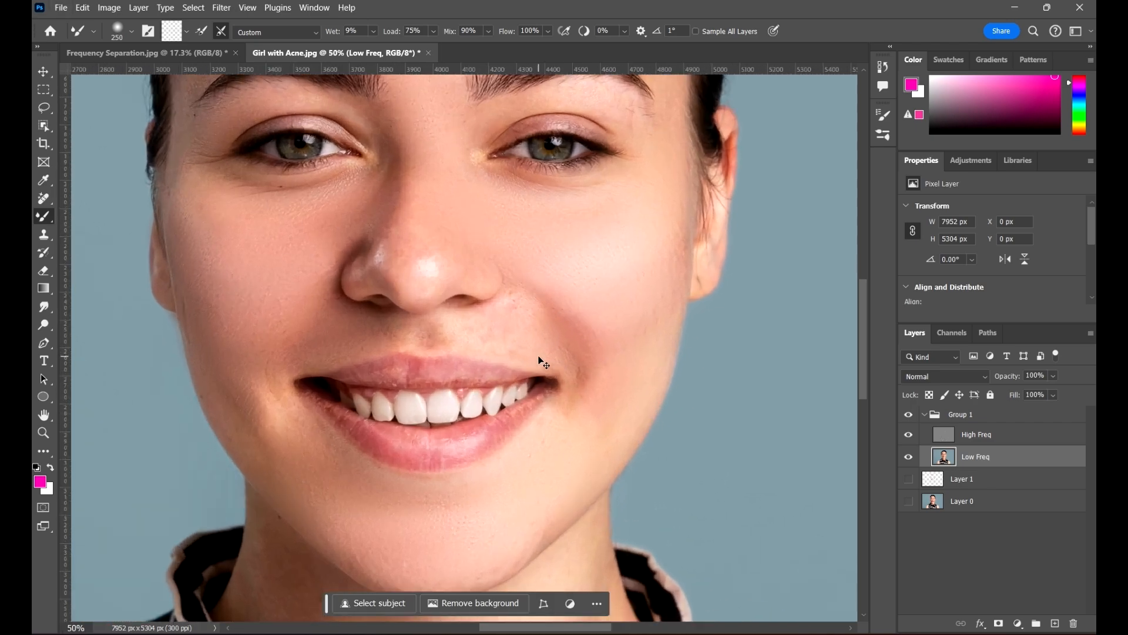
{"action": "key", "text": "bracketleft"}
{"action": "key", "text": "bracketleft"}
{"action": "key", "text": "bracketleft"}
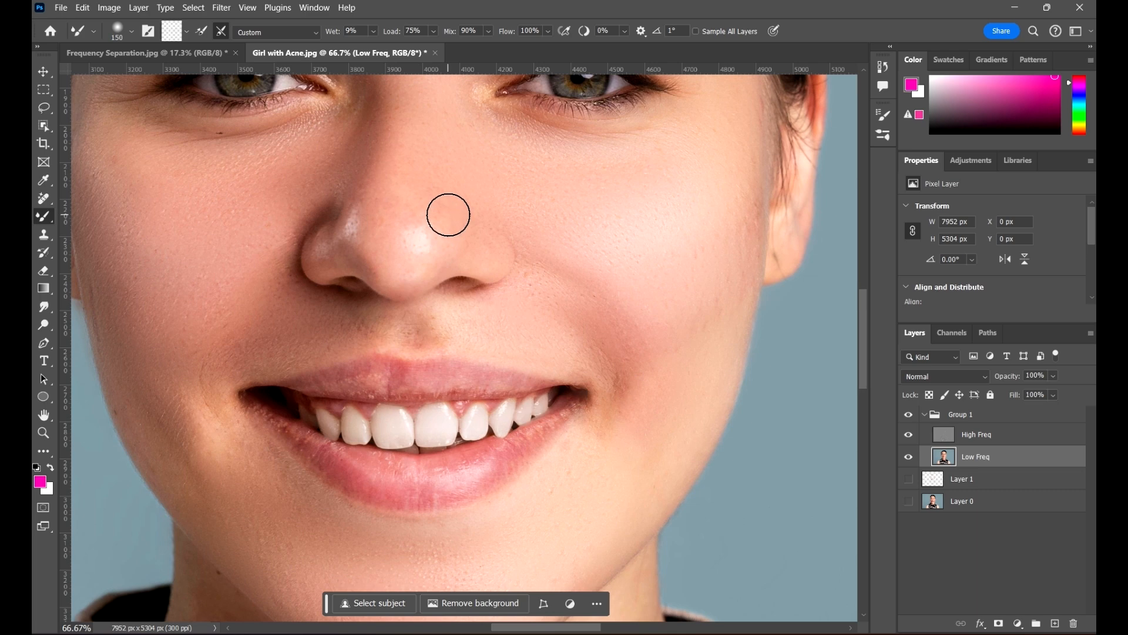
{"action": "left_click_drag", "start_coordinate": [488, 190], "coordinate": [493, 296]}
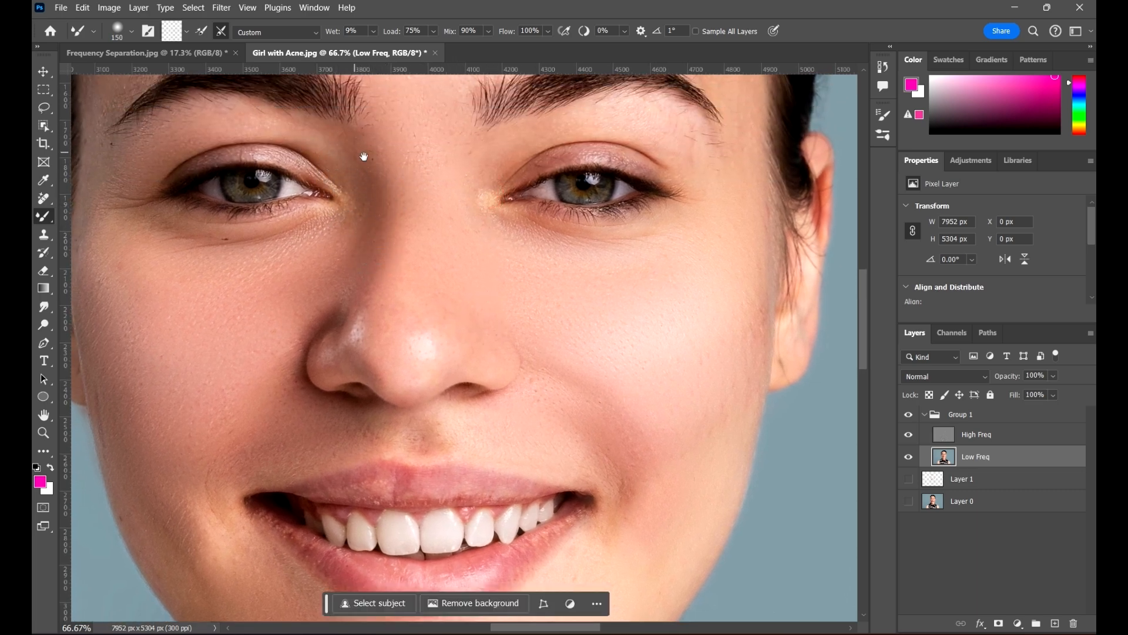
{"action": "left_click_drag", "start_coordinate": [365, 157], "coordinate": [430, 212]}
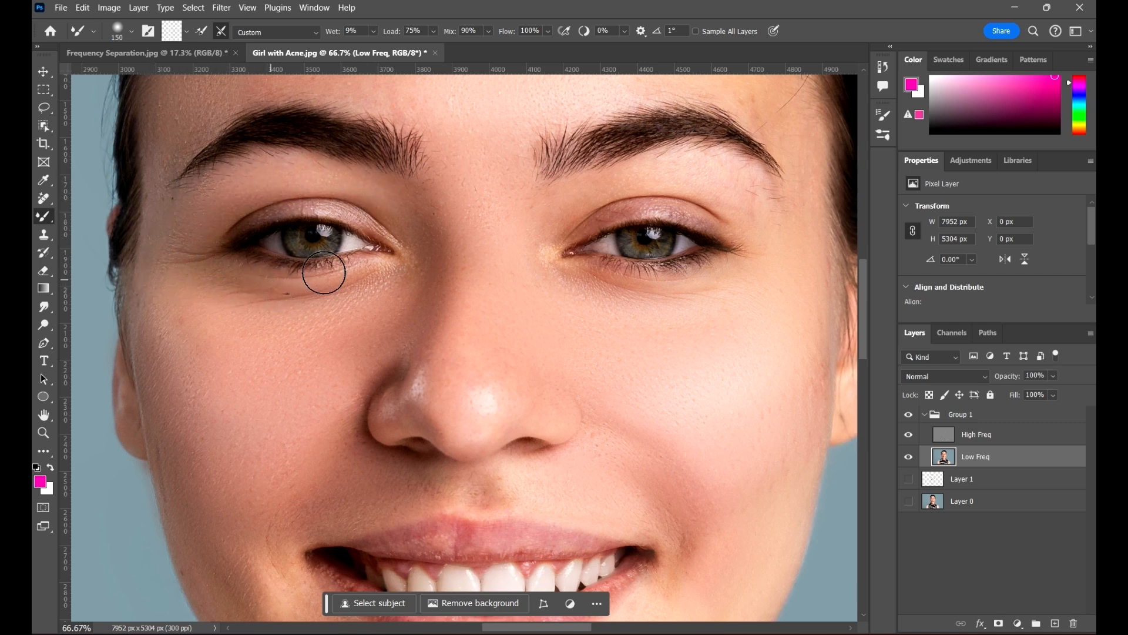
Blend the skin around the mouth corner and right cheek, then fit the portrait on screen
{"action": "scroll", "coordinate": [424, 244], "scroll_direction": "right", "scroll_amount": 3}
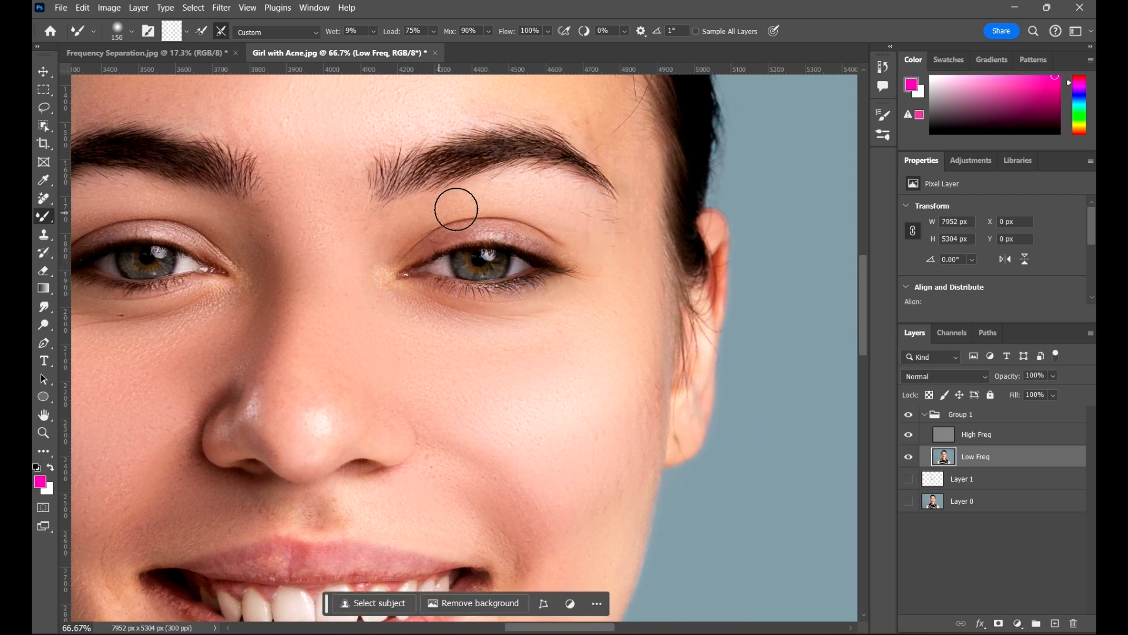
{"action": "left_click_drag", "start_coordinate": [627, 287], "coordinate": [590, 181]}
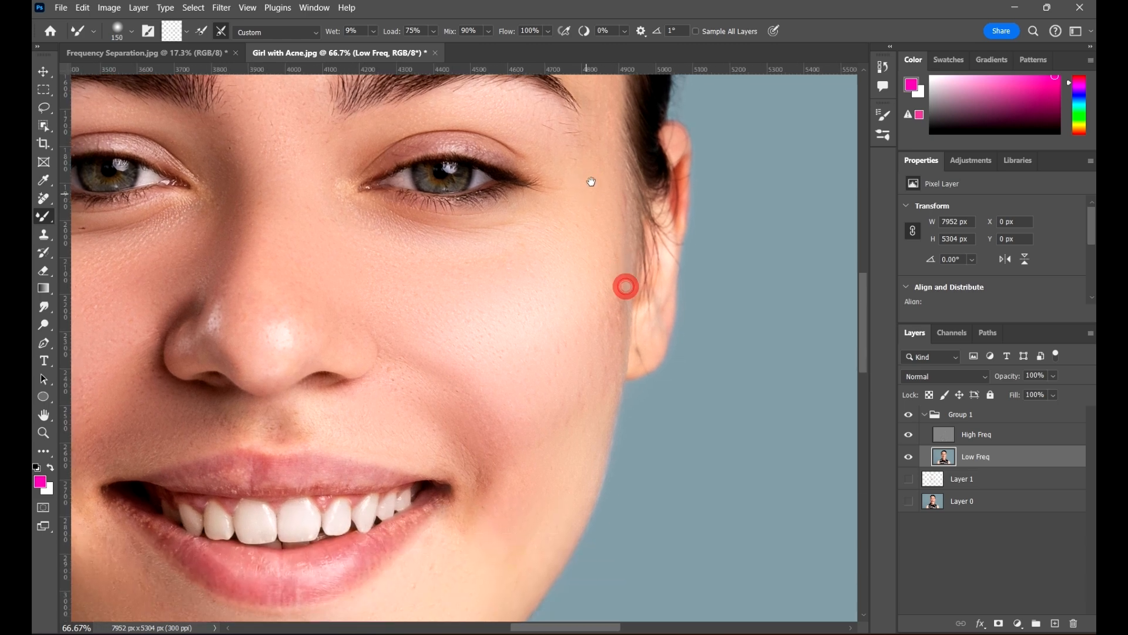
{"action": "left_click_drag", "start_coordinate": [613, 244], "coordinate": [466, 224]}
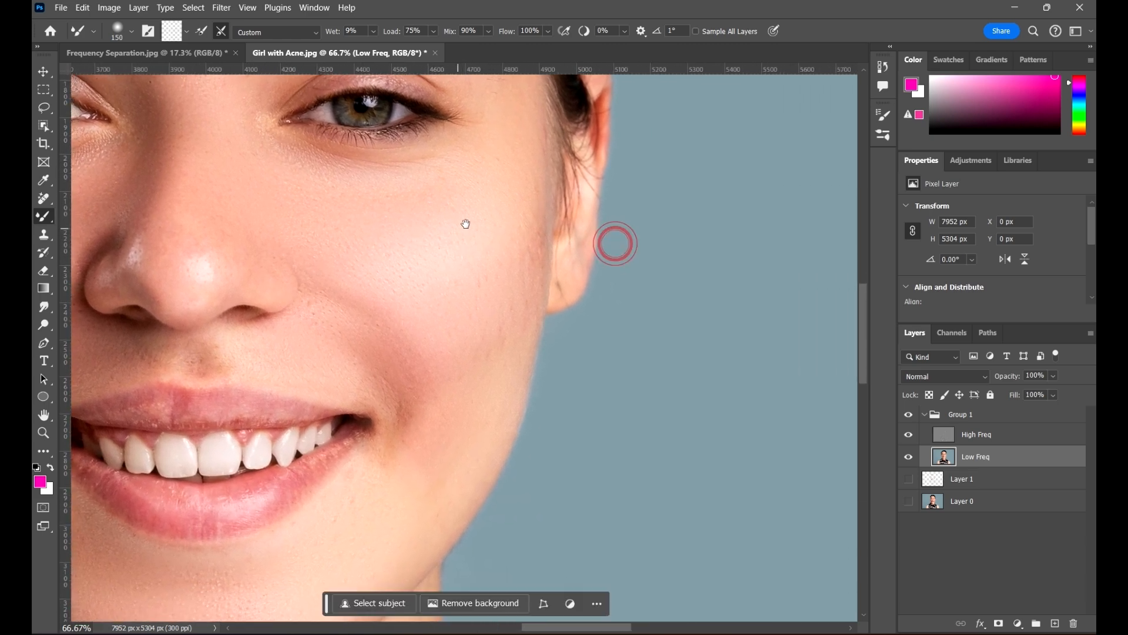
{"action": "mouse_move", "coordinate": [441, 322]}
{"action": "left_mouse_down"}
{"action": "mouse_move", "coordinate": [496, 290]}
{"action": "mouse_move", "coordinate": [500, 244]}
{"action": "left_mouse_up"}
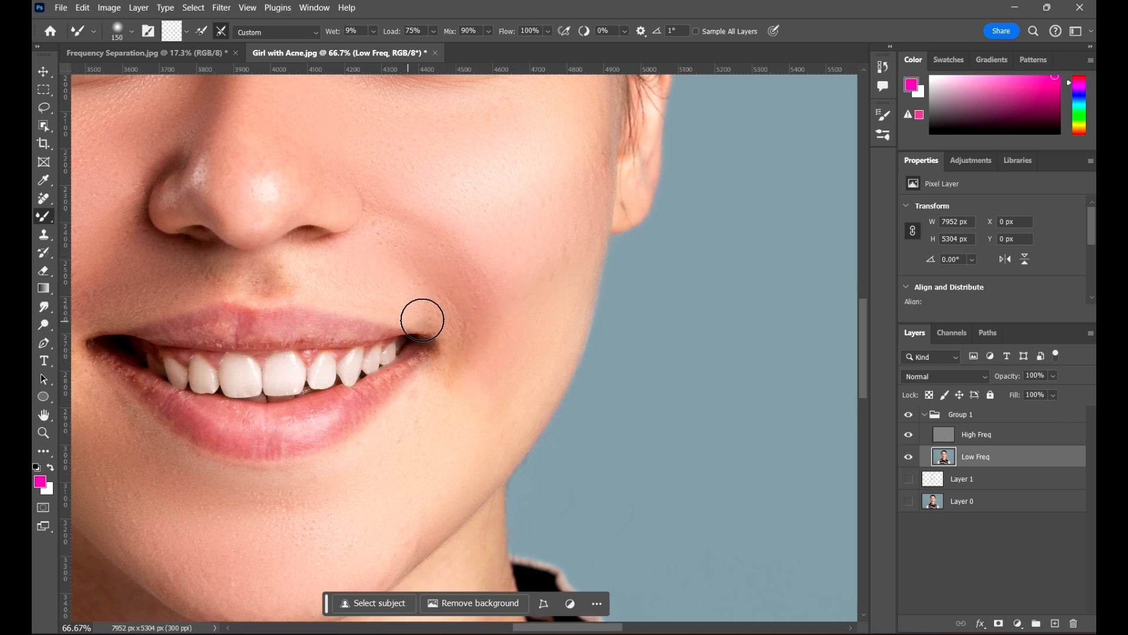
{"action": "key", "text": "space"}
{"action": "left_click_drag", "start_coordinate": [514, 245], "coordinate": [606, 210]}
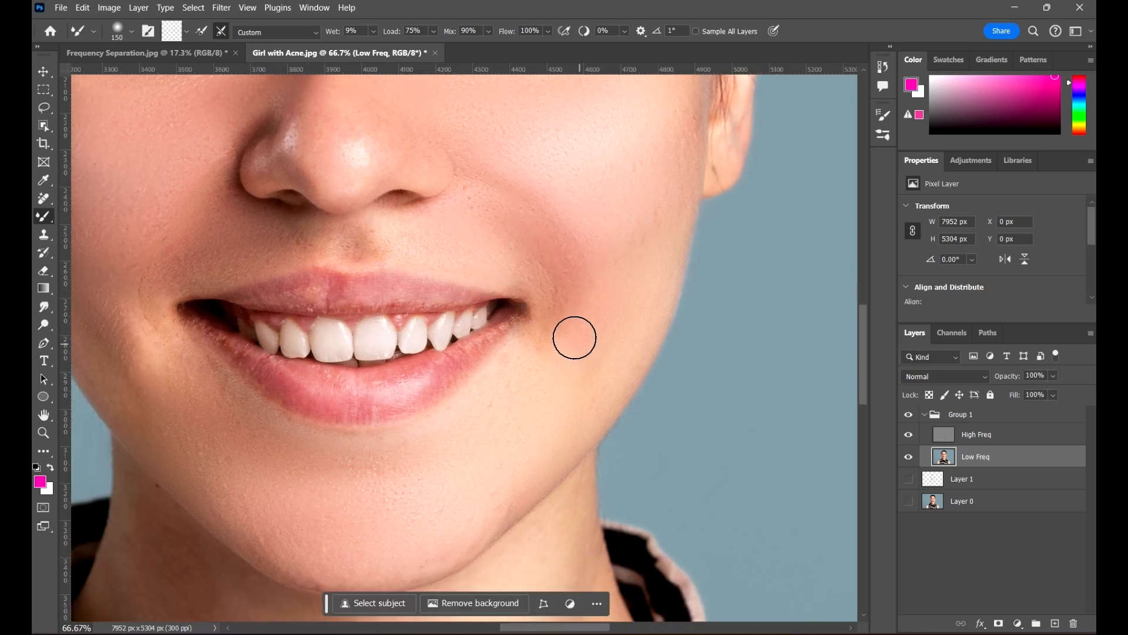
{"action": "key", "text": "space"}
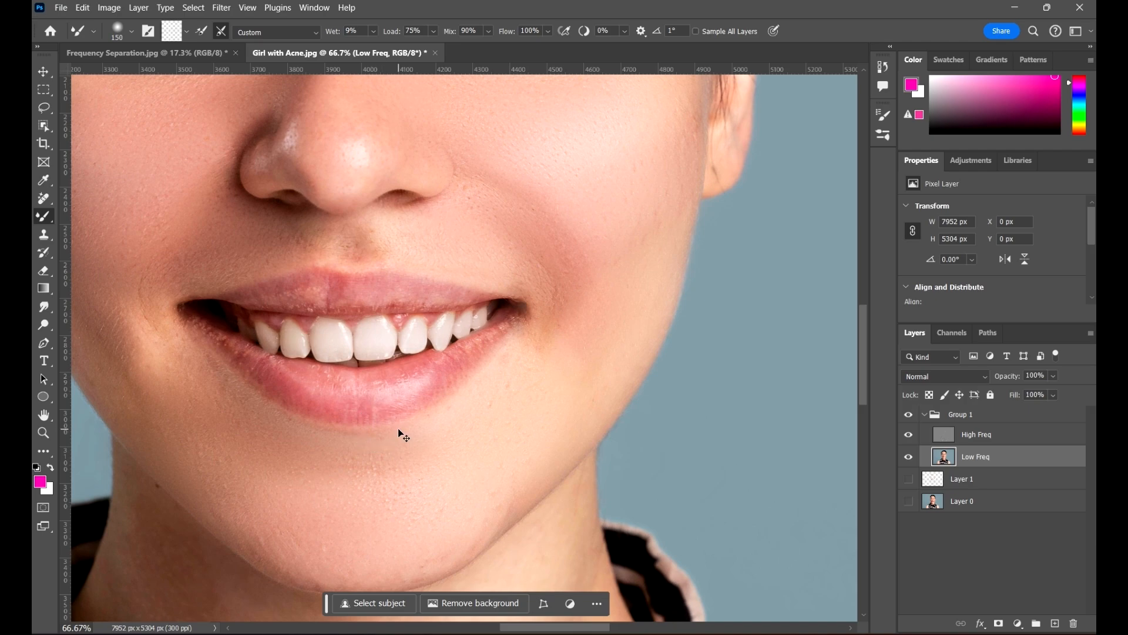
{"action": "key", "text": "ctrl+0"}
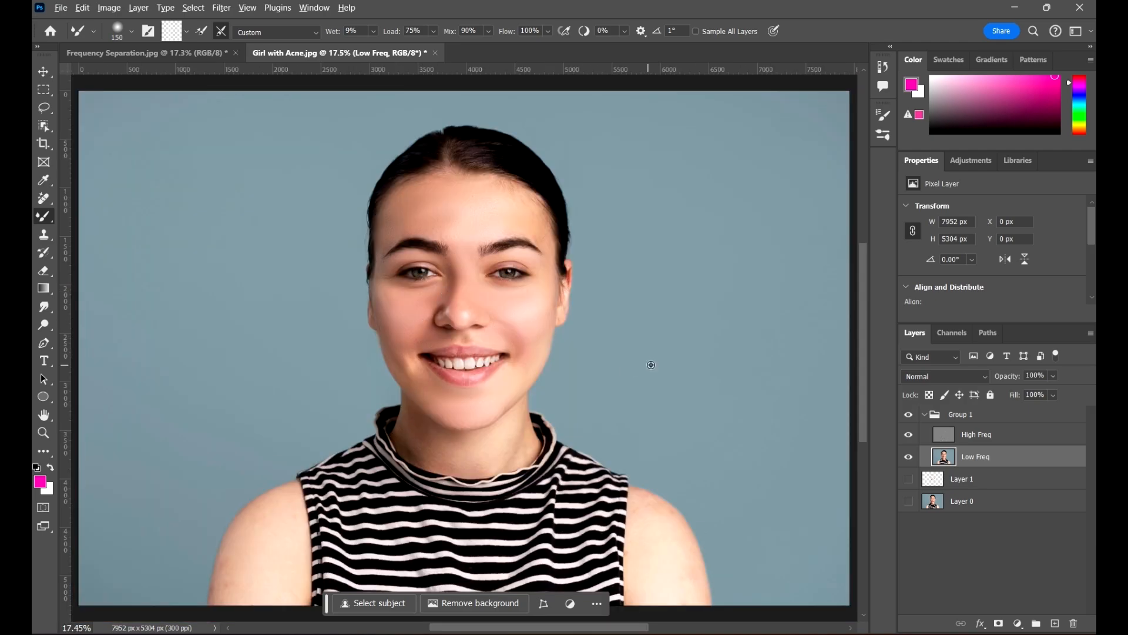
{"action": "scroll", "coordinate": [494, 264], "scroll_direction": "up", "scroll_amount": 5}
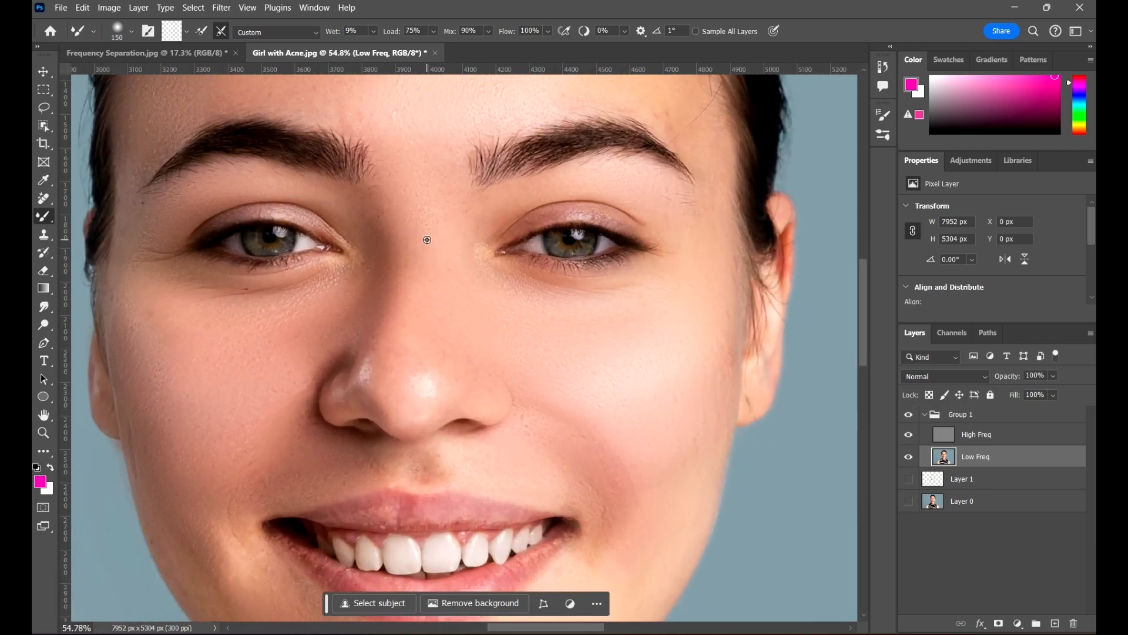
{"action": "scroll", "coordinate": [415, 255], "scroll_direction": "down", "scroll_amount": 1}
{"action": "left_click_drag", "start_coordinate": [436, 171], "coordinate": [463, 353]}
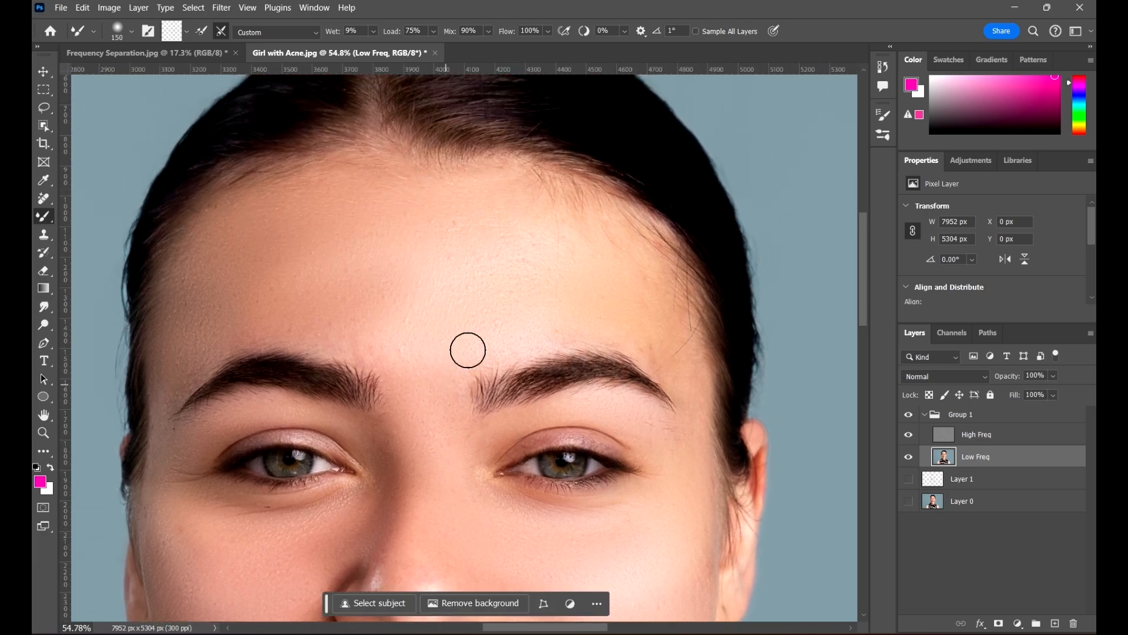
{"action": "scroll", "coordinate": [492, 308], "scroll_direction": "up", "scroll_amount": 5}
{"action": "scroll", "coordinate": [527, 275], "scroll_direction": "down", "scroll_amount": 5}
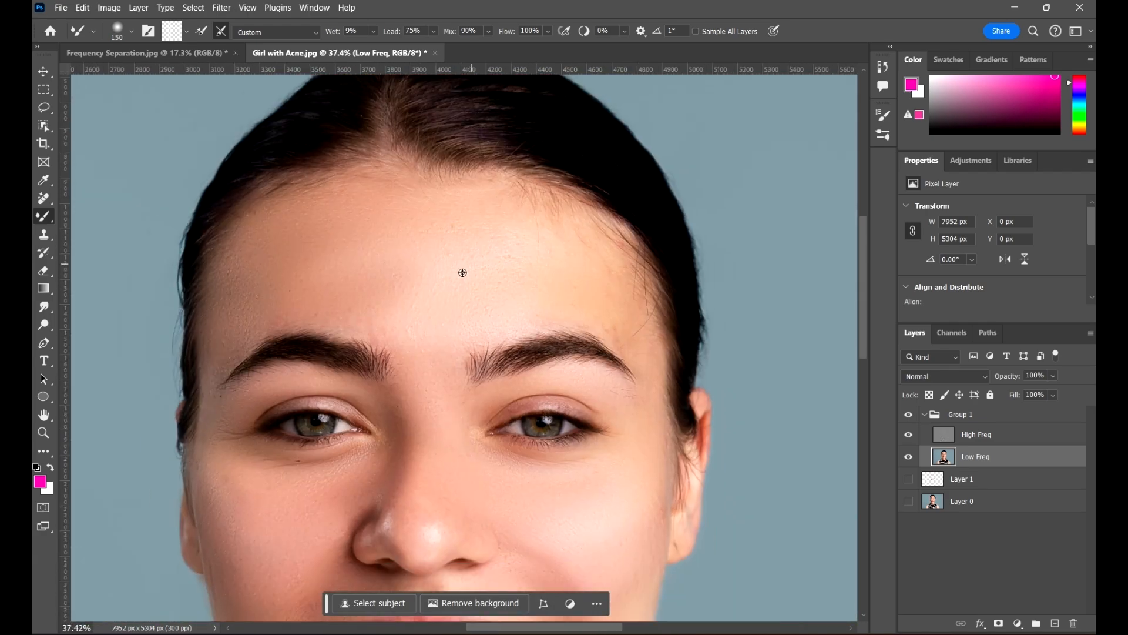
{"action": "scroll", "coordinate": [452, 258], "scroll_direction": "down", "scroll_amount": 3}
{"action": "scroll", "coordinate": [394, 179], "scroll_direction": "up", "scroll_amount": 1}
{"action": "scroll", "coordinate": [459, 202], "scroll_direction": "up", "scroll_amount": 2}
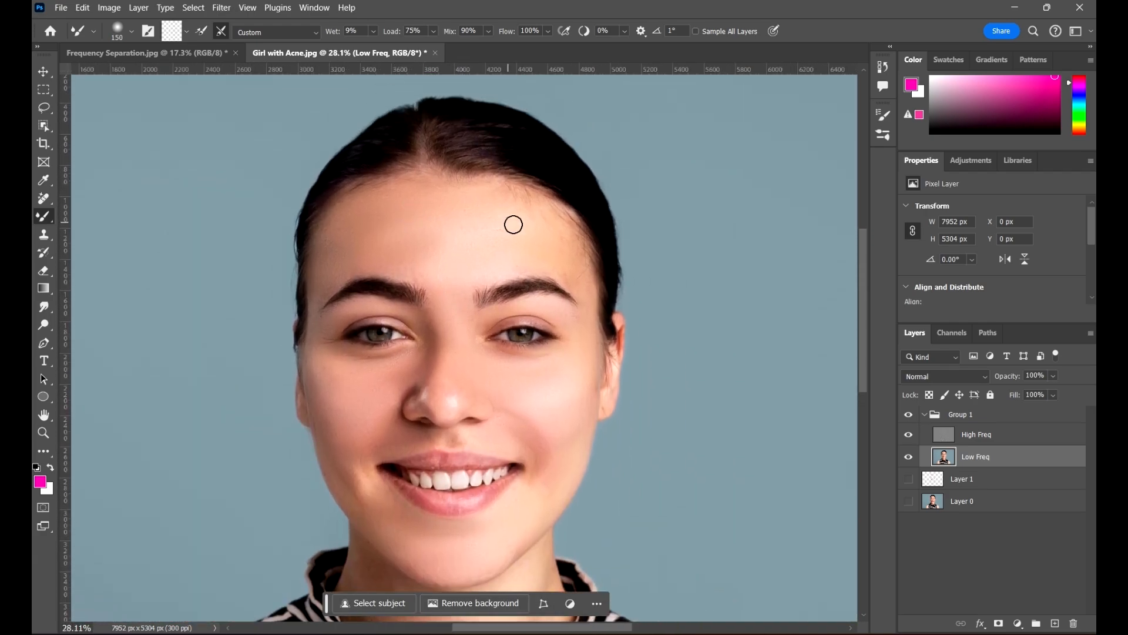
{"action": "scroll", "coordinate": [533, 275], "scroll_direction": "up", "scroll_amount": 1}
{"action": "scroll", "coordinate": [546, 287], "scroll_direction": "down", "scroll_amount": 4}
{"action": "scroll", "coordinate": [494, 352], "scroll_direction": "up", "scroll_amount": 5}
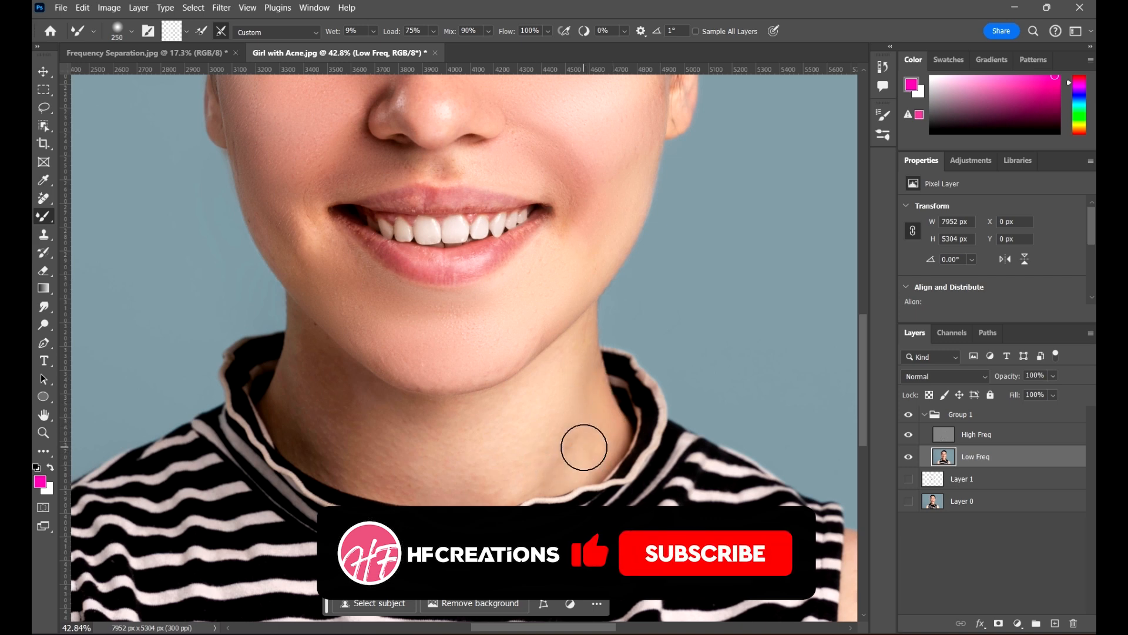
Raise the Mixer Brush to 300 and blend skin over the neck, cheeks and forehead
{"action": "key", "text": "bracketright"}
{"action": "key", "text": "bracketright"}
{"action": "key", "text": "bracketright"}
{"action": "key", "text": "bracketright"}
{"action": "left_click_drag", "start_coordinate": [493, 421], "coordinate": [589, 407]}
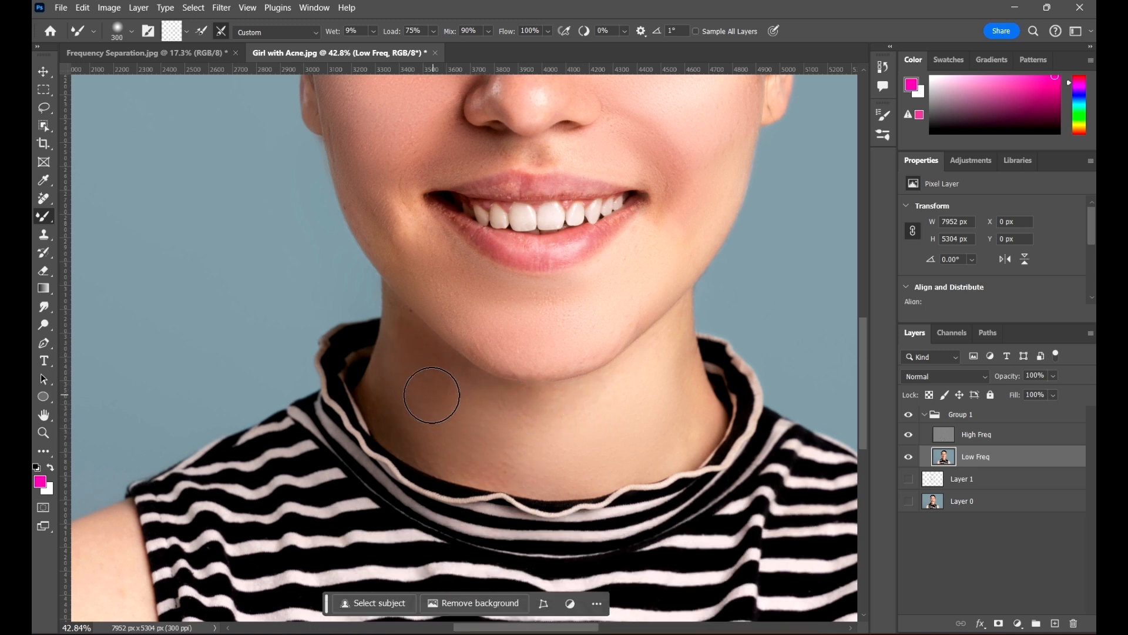
{"action": "left_click_drag", "start_coordinate": [531, 406], "coordinate": [462, 555]}
{"action": "mouse_move", "coordinate": [668, 256]}
{"action": "left_mouse_down"}
{"action": "mouse_move", "coordinate": [597, 382]}
{"action": "mouse_move", "coordinate": [599, 427]}
{"action": "left_mouse_up"}
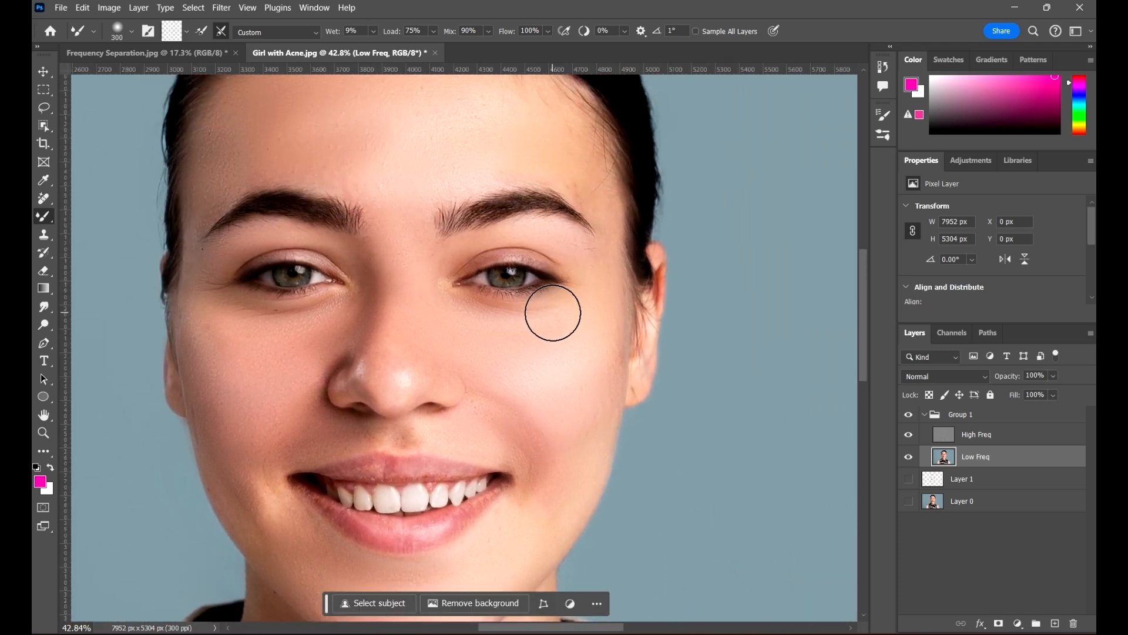
{"action": "left_click_drag", "start_coordinate": [602, 265], "coordinate": [612, 386]}
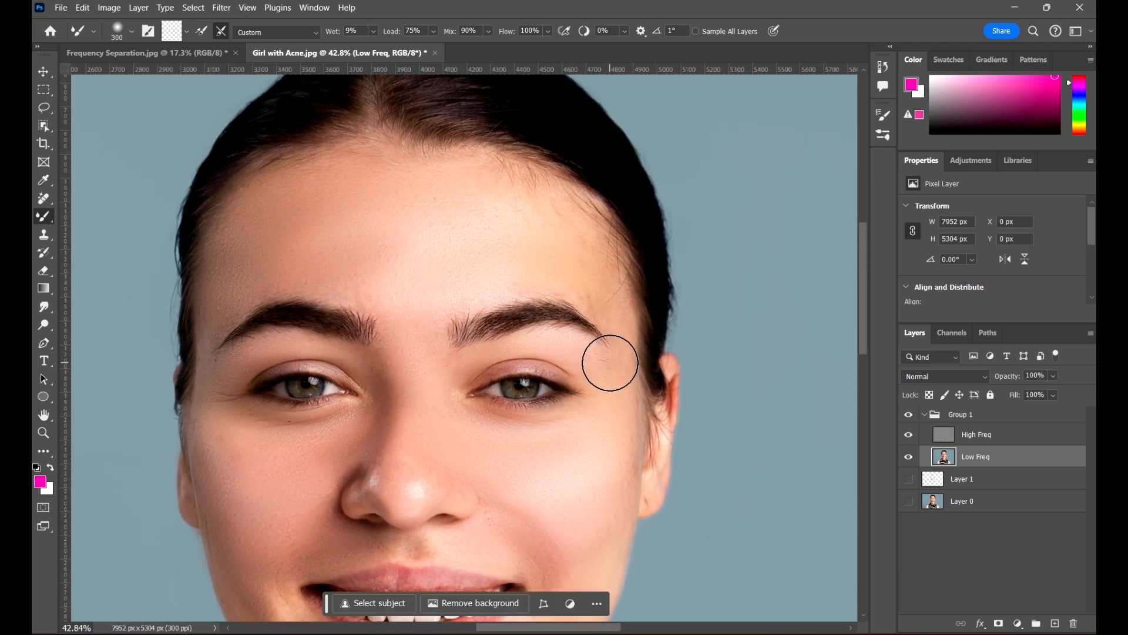
{"action": "key", "text": "ctrl+minus"}
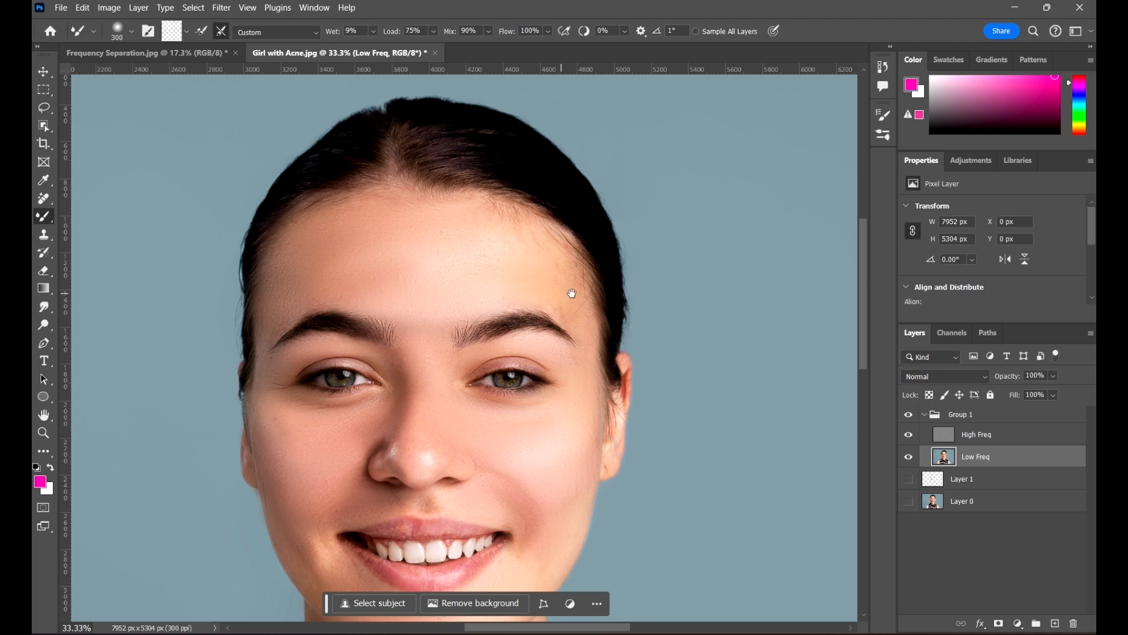
Smooth the skin blotches on the right and left shoulders with wide Mixer Brush strokes
{"action": "left_click_drag", "start_coordinate": [571, 293], "coordinate": [549, 234]}
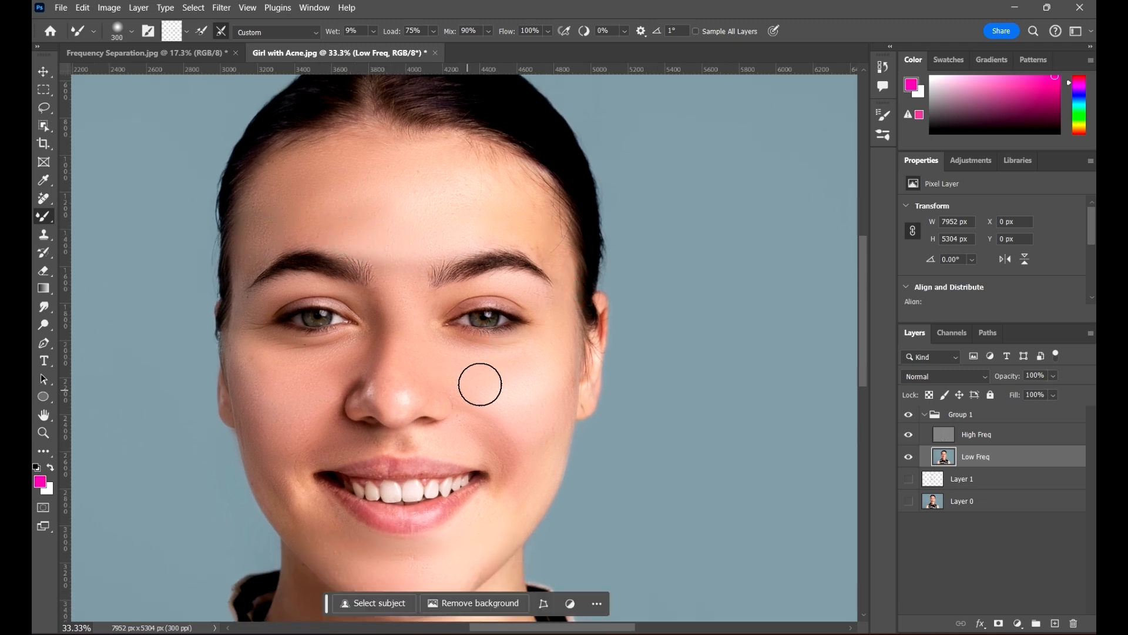
{"action": "left_click_drag", "start_coordinate": [538, 353], "coordinate": [569, 293]}
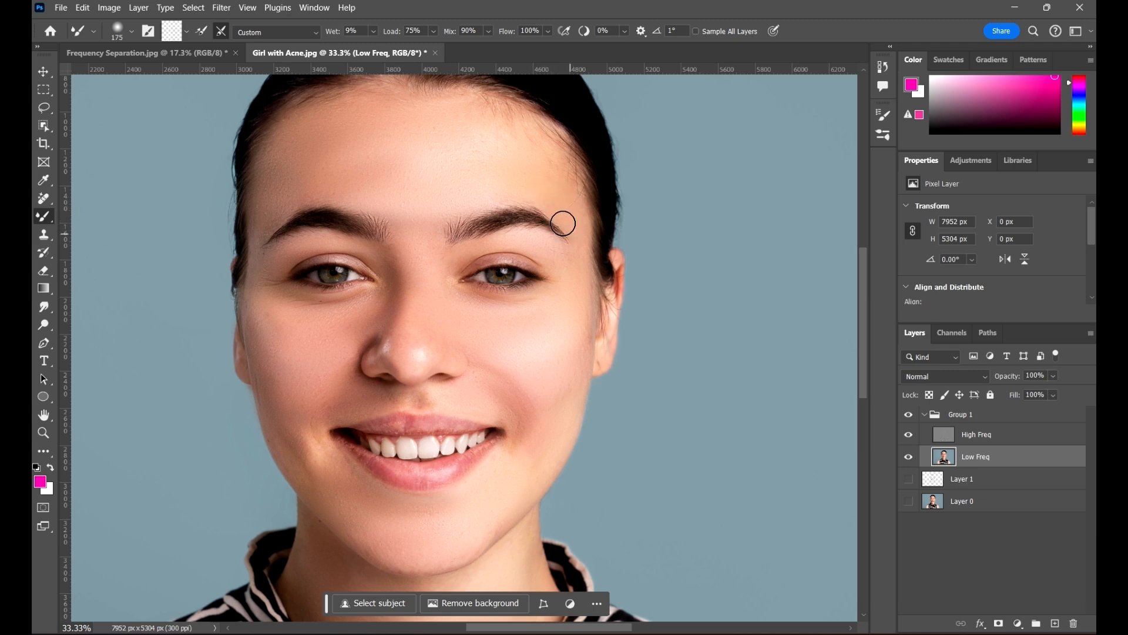
{"action": "left_click_drag", "start_coordinate": [583, 287], "coordinate": [584, 196]}
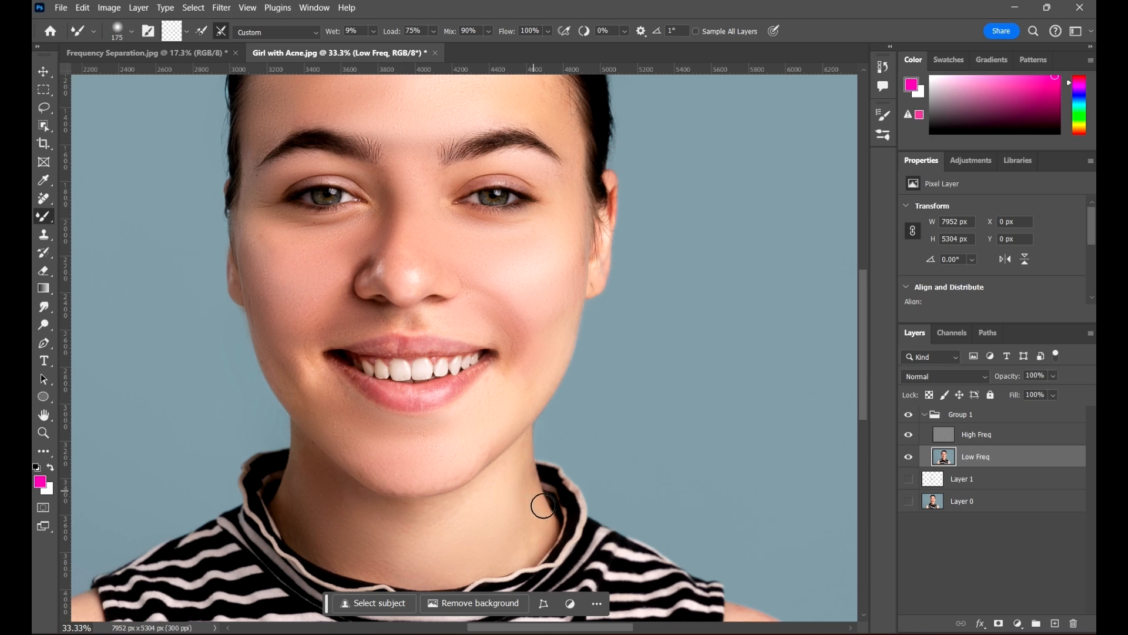
{"action": "left_click_drag", "start_coordinate": [334, 424], "coordinate": [353, 379]}
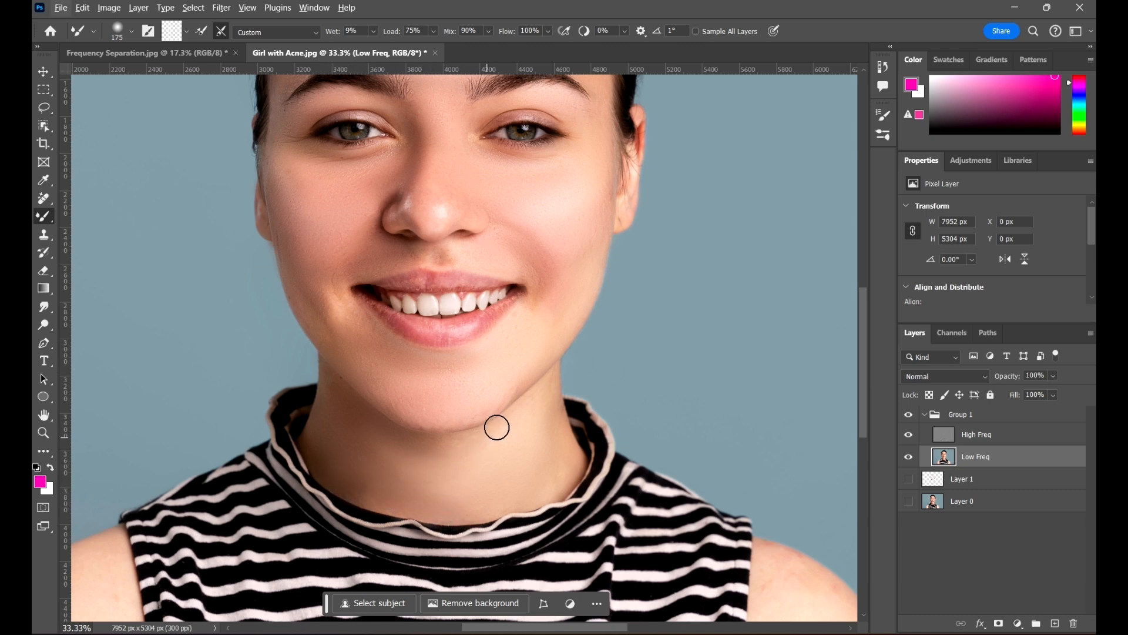
{"action": "key", "text": "ctrl+minus"}
{"action": "key", "text": "ctrl+minus"}
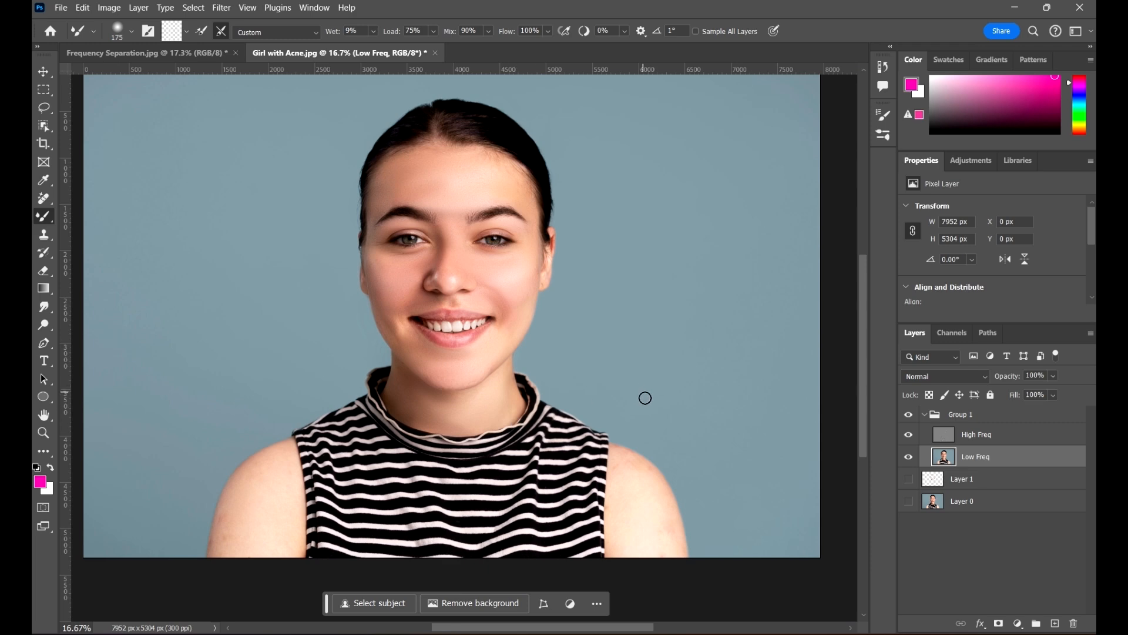
{"action": "left_click_drag", "start_coordinate": [626, 397], "coordinate": [599, 352]}
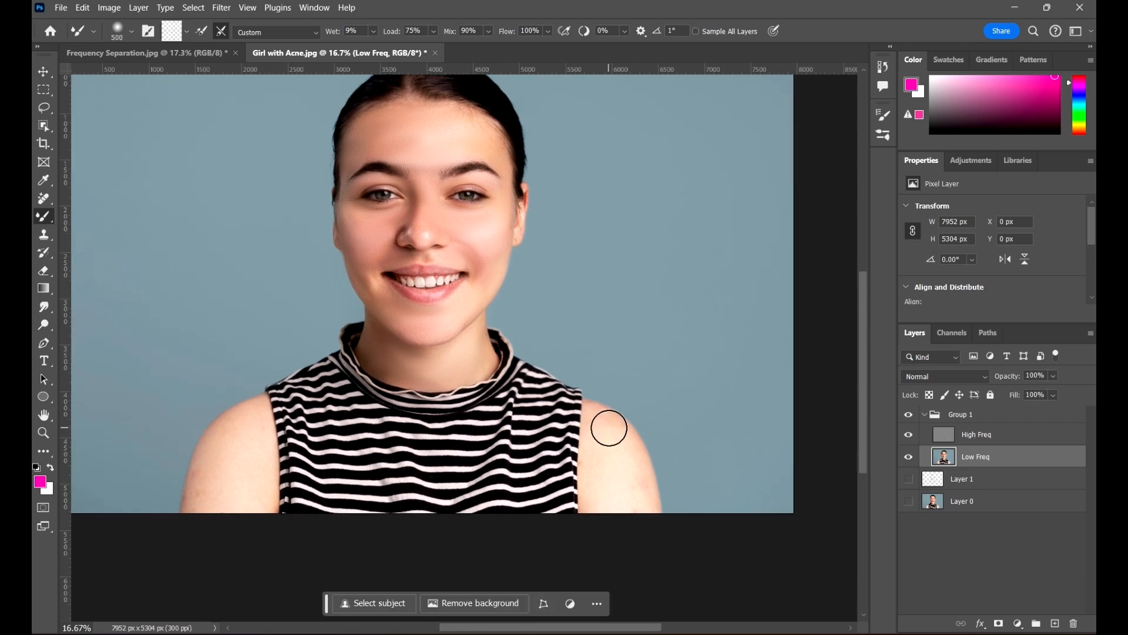
{"action": "mouse_move", "coordinate": [609, 435]}
{"action": "left_mouse_down"}
{"action": "mouse_move", "coordinate": [627, 480]}
{"action": "mouse_move", "coordinate": [608, 490]}
{"action": "mouse_move", "coordinate": [595, 461]}
{"action": "mouse_move", "coordinate": [604, 493]}
{"action": "left_mouse_up"}
{"action": "mouse_move", "coordinate": [252, 455]}
{"action": "left_mouse_down"}
{"action": "mouse_move", "coordinate": [222, 452]}
{"action": "mouse_move", "coordinate": [210, 473]}
{"action": "mouse_move", "coordinate": [221, 477]}
{"action": "mouse_move", "coordinate": [212, 486]}
{"action": "mouse_move", "coordinate": [231, 473]}
{"action": "mouse_move", "coordinate": [256, 425]}
{"action": "mouse_move", "coordinate": [230, 436]}
{"action": "mouse_move", "coordinate": [246, 437]}
{"action": "mouse_move", "coordinate": [228, 489]}
{"action": "mouse_move", "coordinate": [255, 486]}
{"action": "mouse_move", "coordinate": [256, 472]}
{"action": "mouse_move", "coordinate": [266, 482]}
{"action": "mouse_move", "coordinate": [239, 520]}
{"action": "left_mouse_up"}
Shrink the Mixer Brush to 125 and recentre the photo
{"action": "left_click_drag", "start_coordinate": [433, 368], "coordinate": [404, 459]}
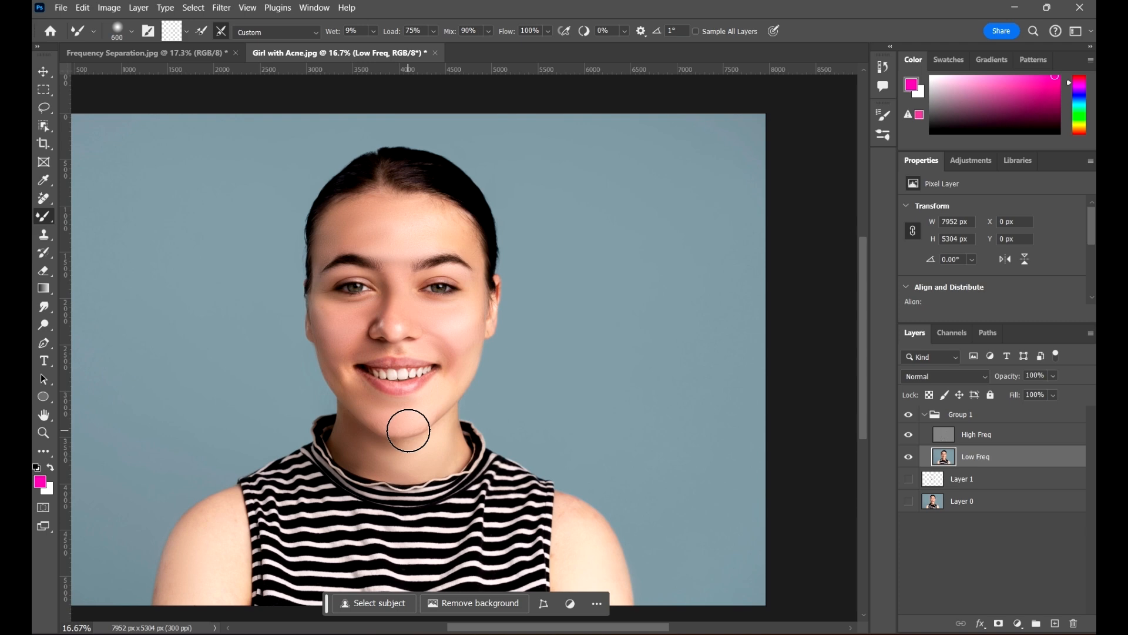
{"action": "scroll", "coordinate": [450, 307], "scroll_direction": "up", "scroll_amount": 6}
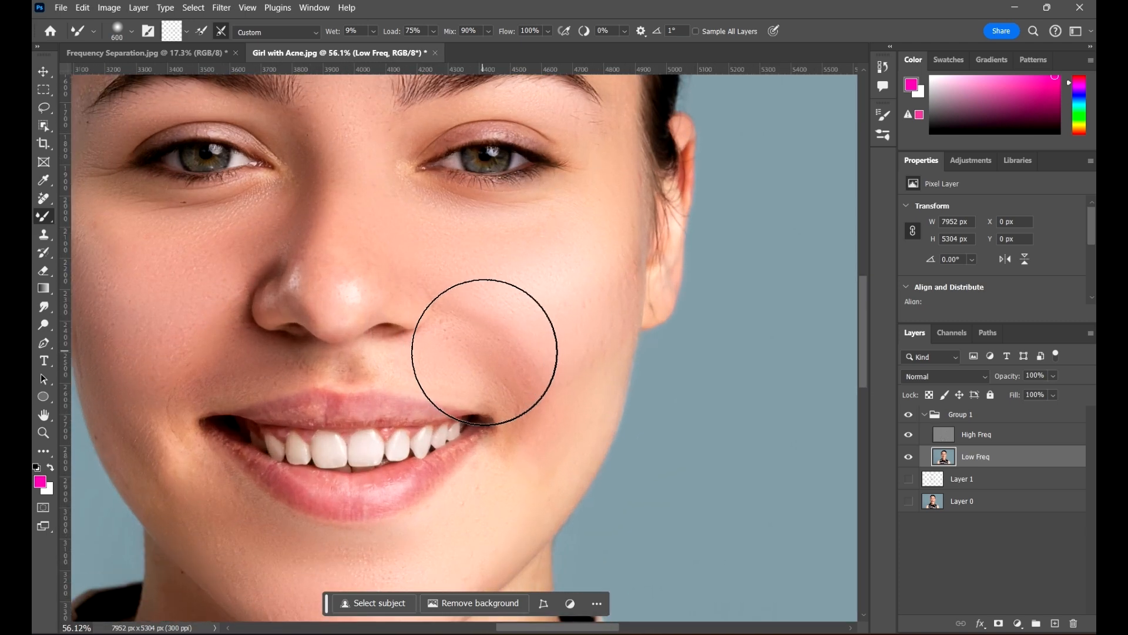
{"action": "key", "text": "bracketleft"}
{"action": "key", "text": "bracketleft"}
{"action": "key", "text": "bracketleft"}
{"action": "key", "text": "bracketleft"}
{"action": "key", "text": "bracketleft"}
{"action": "key", "text": "bracketleft"}
{"action": "key", "text": "bracketleft"}
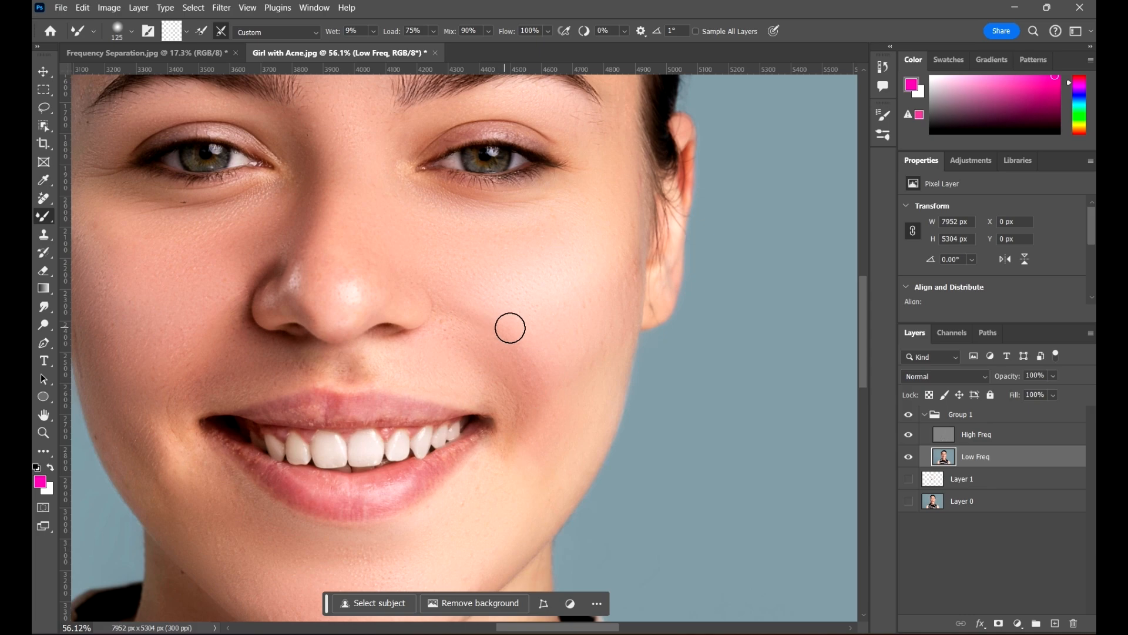
{"action": "scroll", "coordinate": [510, 328], "scroll_direction": "down", "scroll_amount": 3}
{"action": "scroll", "coordinate": [600, 261], "scroll_direction": "down", "scroll_amount": 3}
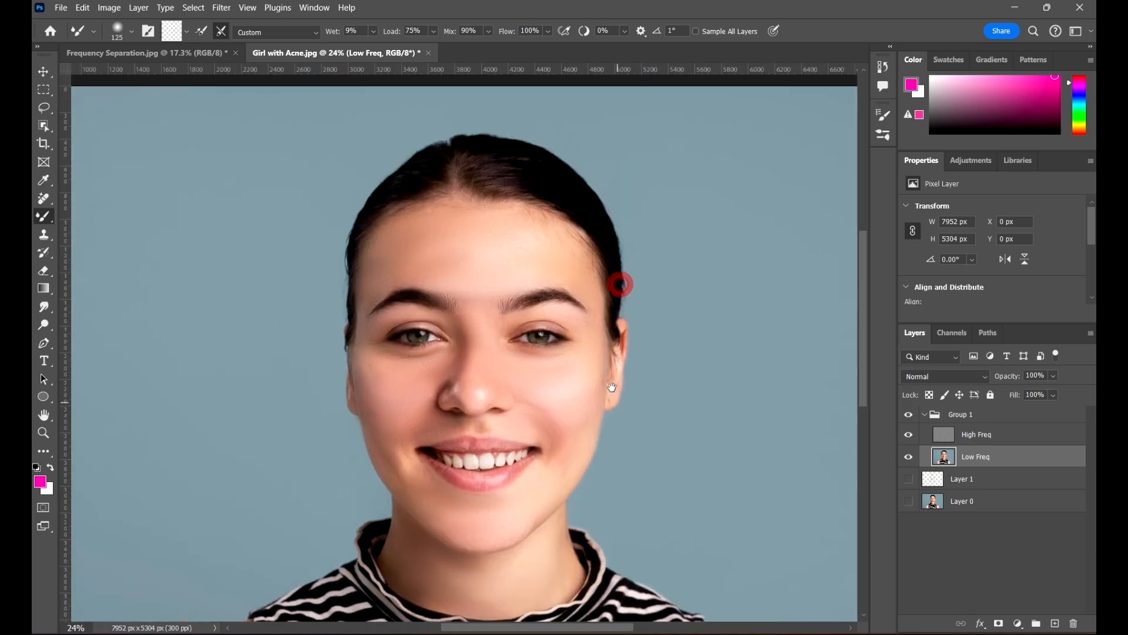
{"action": "scroll", "coordinate": [468, 264], "scroll_direction": "up", "scroll_amount": 1}
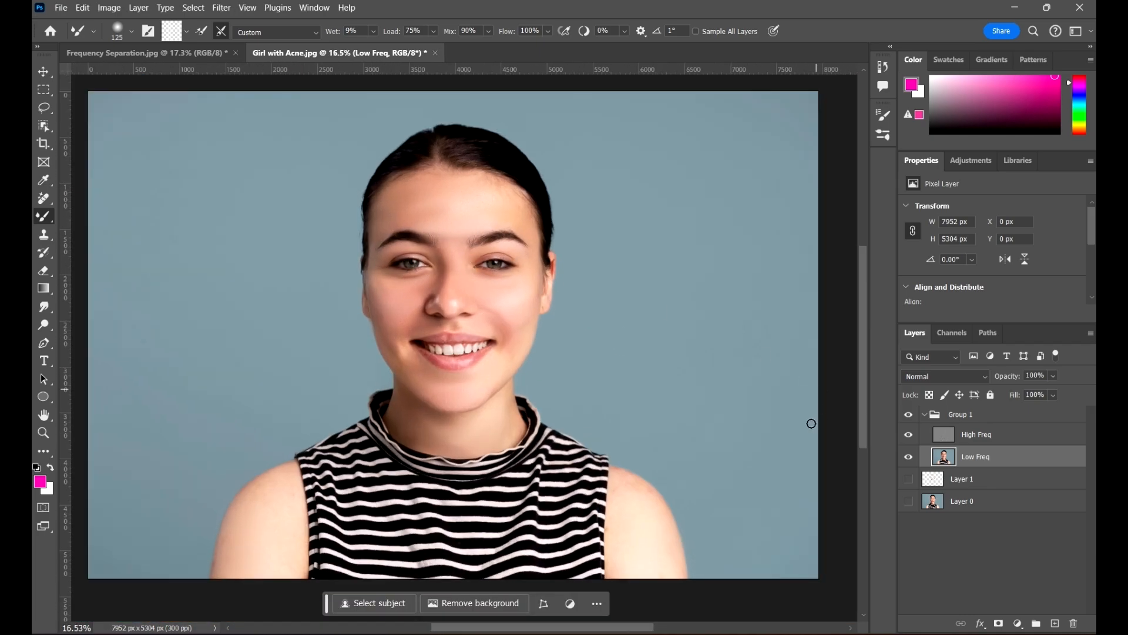
{"action": "left_click_drag", "start_coordinate": [684, 363], "coordinate": [709, 356]}
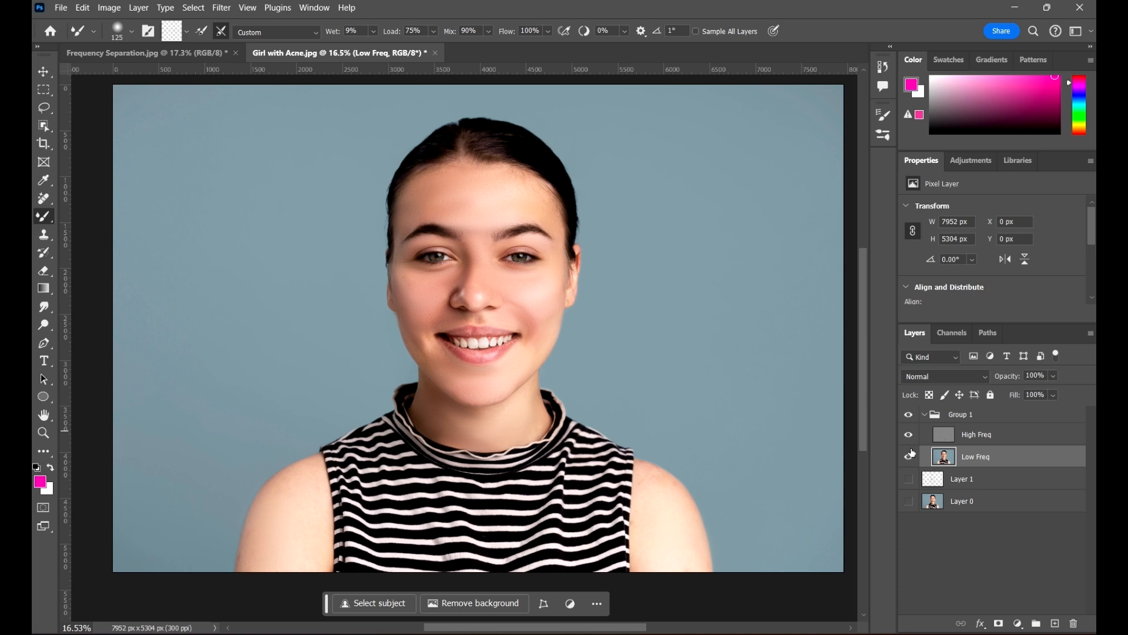
{"action": "left_click", "coordinate": [911, 500], "text": "alt"}
{"action": "left_click", "coordinate": [911, 501], "text": "alt"}
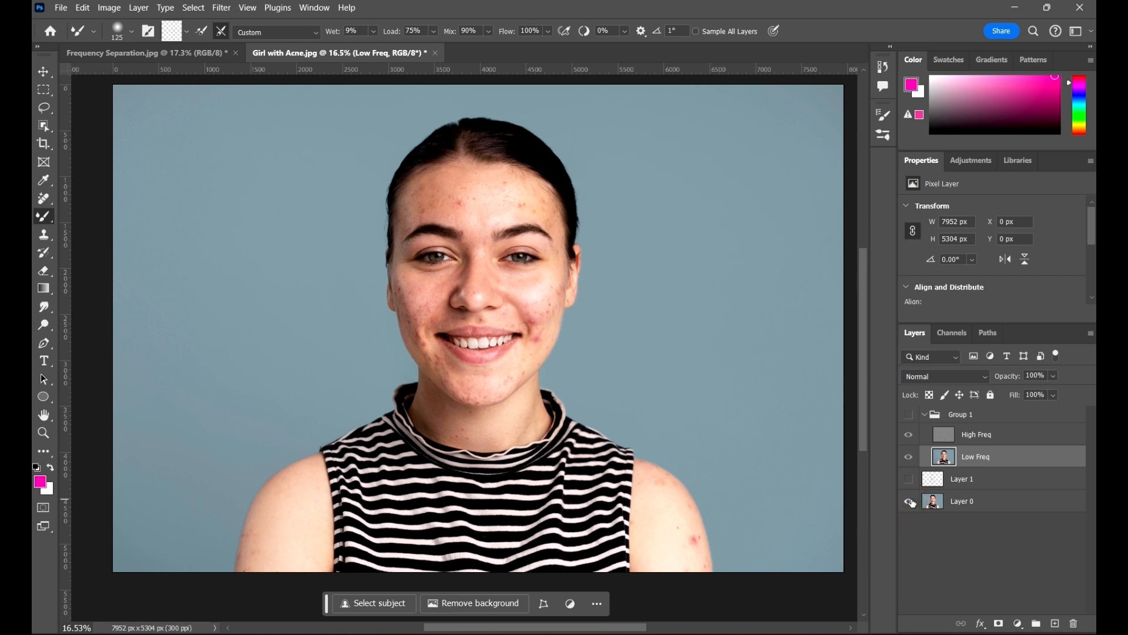
{"action": "scroll", "coordinate": [571, 316], "scroll_direction": "up", "scroll_amount": 6}
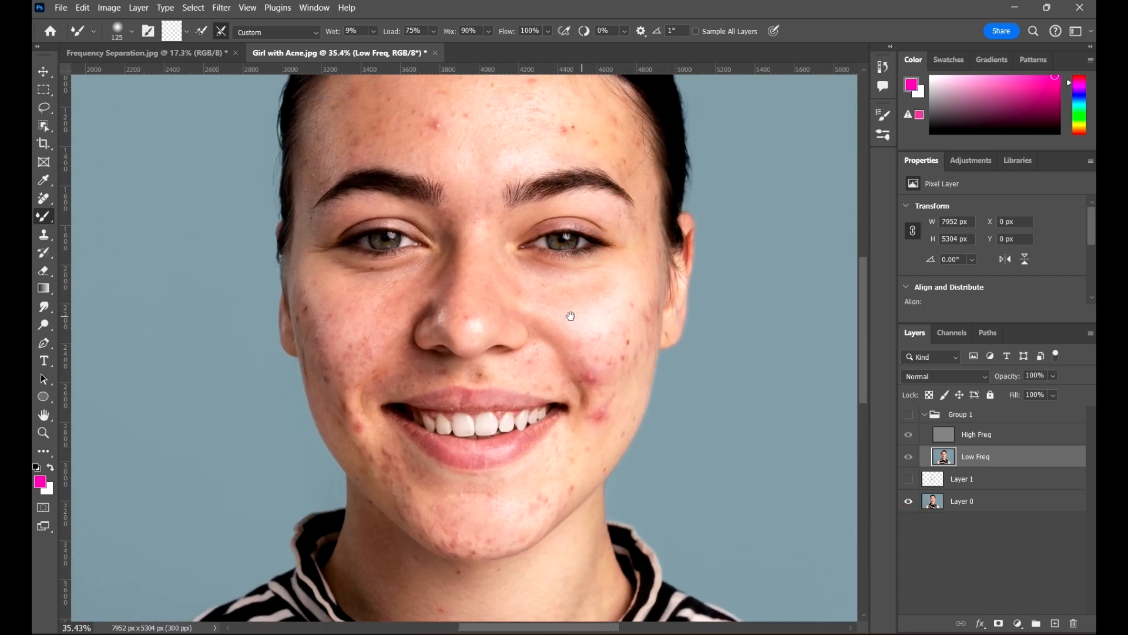
{"action": "left_click_drag", "start_coordinate": [571, 316], "coordinate": [547, 316]}
{"action": "left_click", "coordinate": [910, 501], "text": "alt"}
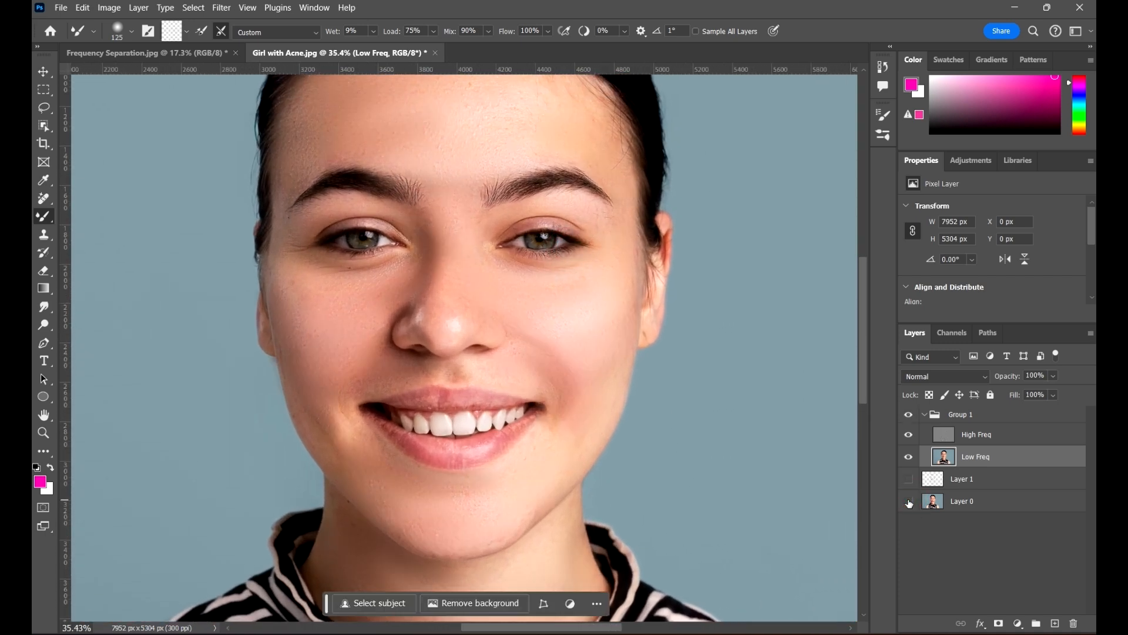
{"action": "left_click", "coordinate": [909, 501], "text": "alt"}
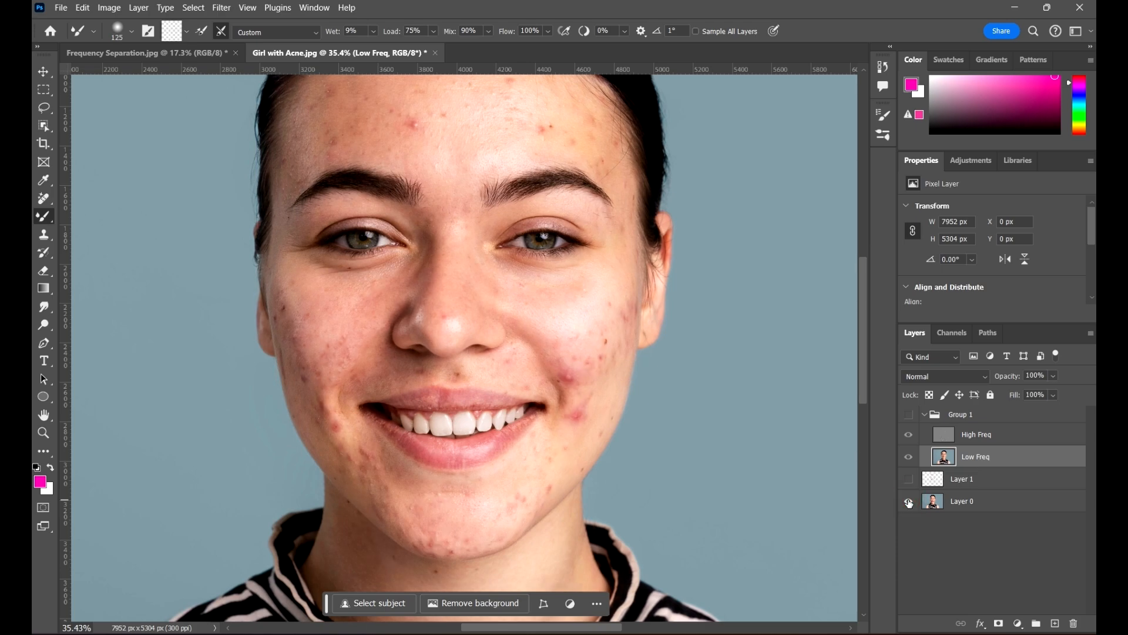
{"action": "left_click", "coordinate": [910, 501], "text": "alt"}
{"action": "scroll", "coordinate": [548, 226], "scroll_direction": "up", "scroll_amount": 2}
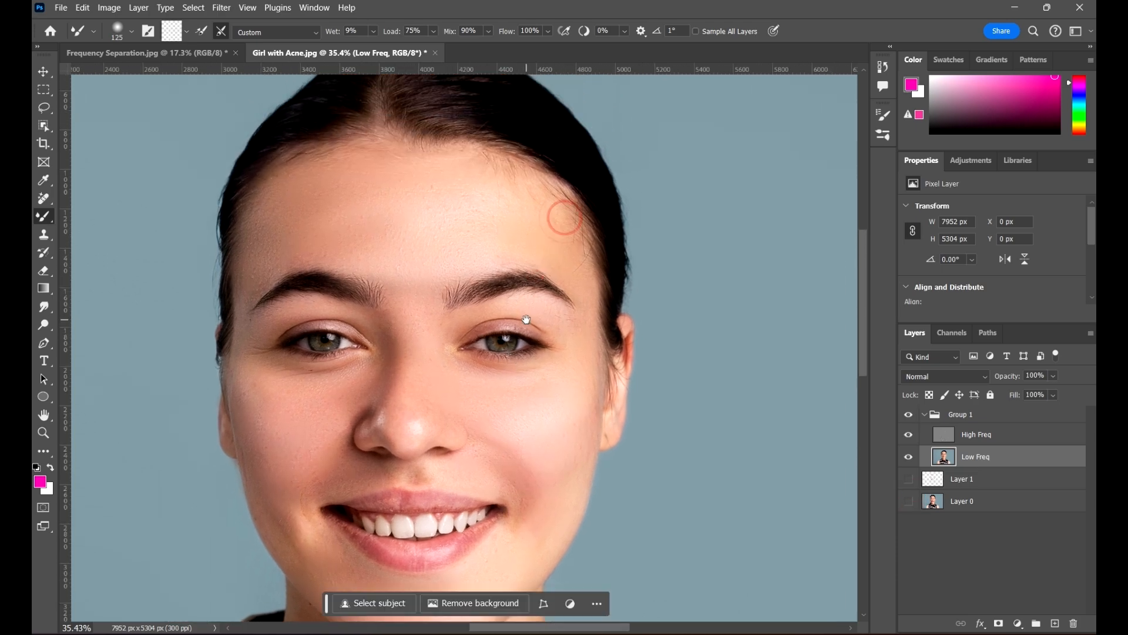
{"action": "scroll", "coordinate": [515, 209], "scroll_direction": "up", "scroll_amount": 2}
{"action": "scroll", "coordinate": [555, 249], "scroll_direction": "down", "scroll_amount": 2}
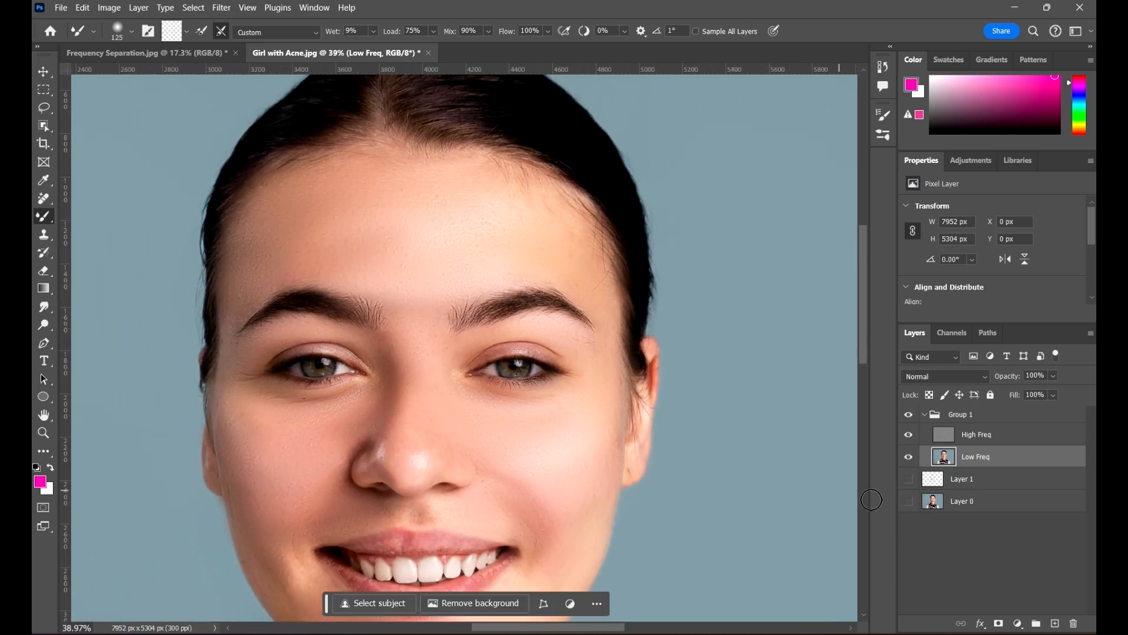
{"action": "left_click", "coordinate": [907, 502], "text": "alt"}
{"action": "left_click", "coordinate": [907, 502], "text": "alt"}
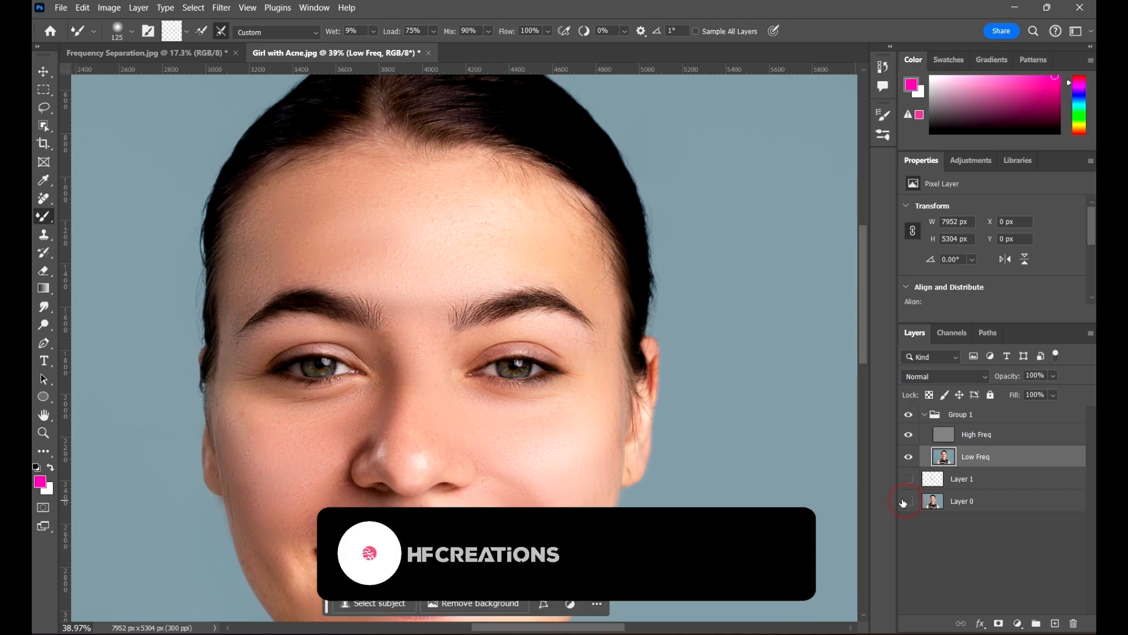
{"action": "left_click", "coordinate": [904, 500], "text": "alt"}
{"action": "left_click", "coordinate": [903, 501], "text": "alt"}
{"action": "left_click", "coordinate": [903, 501], "text": "alt"}
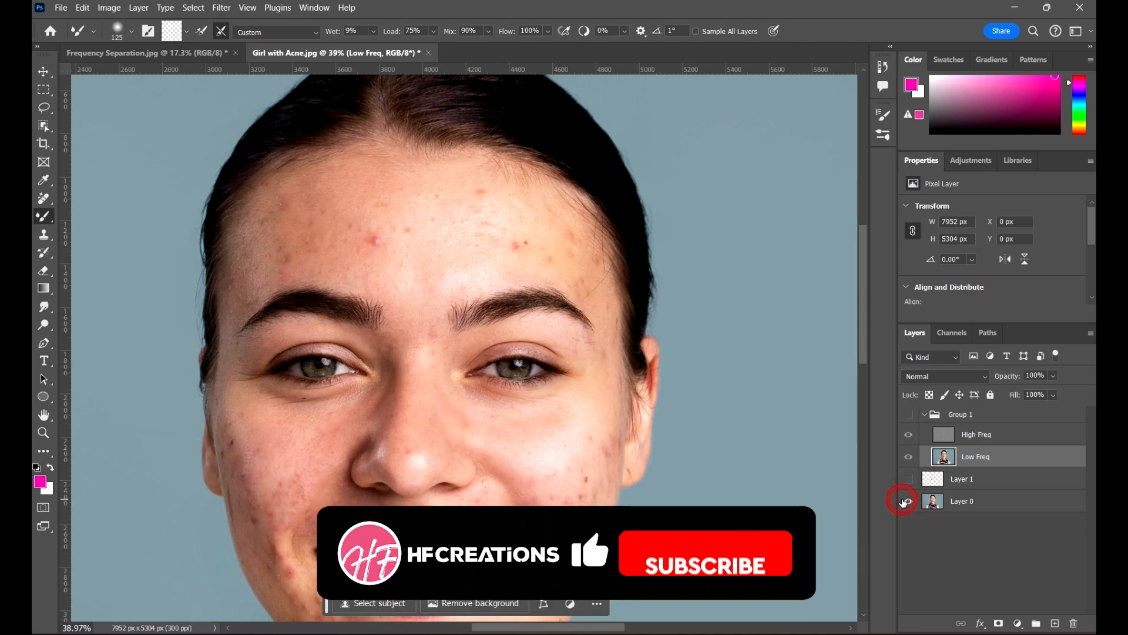
{"action": "left_click", "coordinate": [899, 499], "text": "alt"}
{"action": "scroll", "coordinate": [565, 371], "scroll_direction": "down", "scroll_amount": 2}
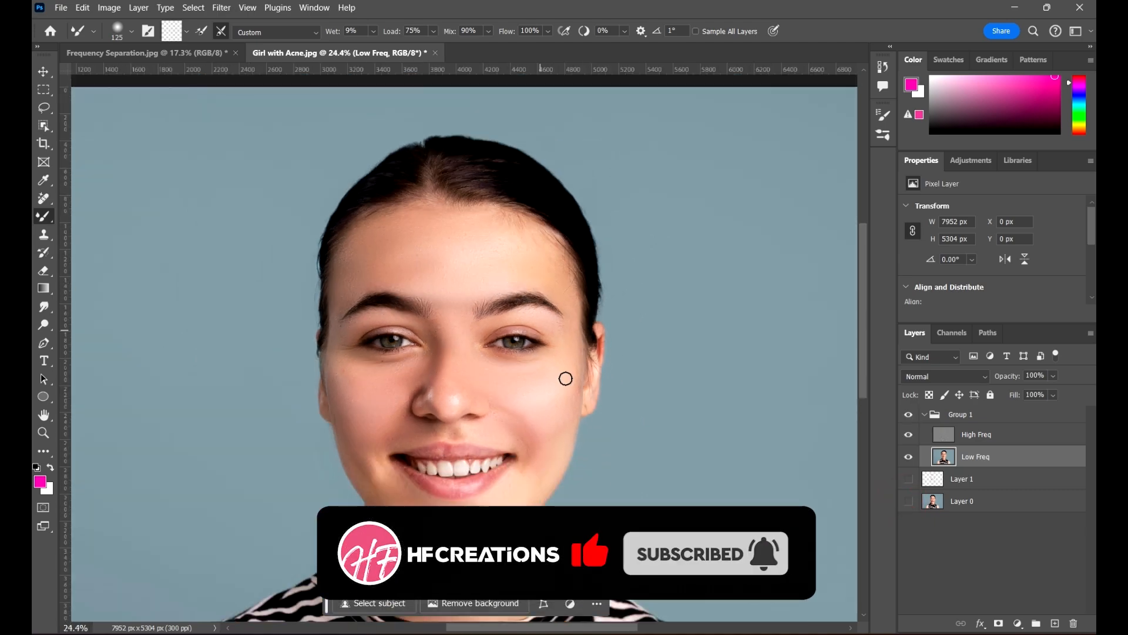
{"action": "mouse_move", "coordinate": [564, 370]}
{"action": "left_mouse_down"}
{"action": "mouse_move", "coordinate": [488, 255]}
{"action": "mouse_move", "coordinate": [498, 262]}
{"action": "left_mouse_up"}
{"action": "scroll", "coordinate": [404, 269], "scroll_direction": "up", "scroll_amount": 2}
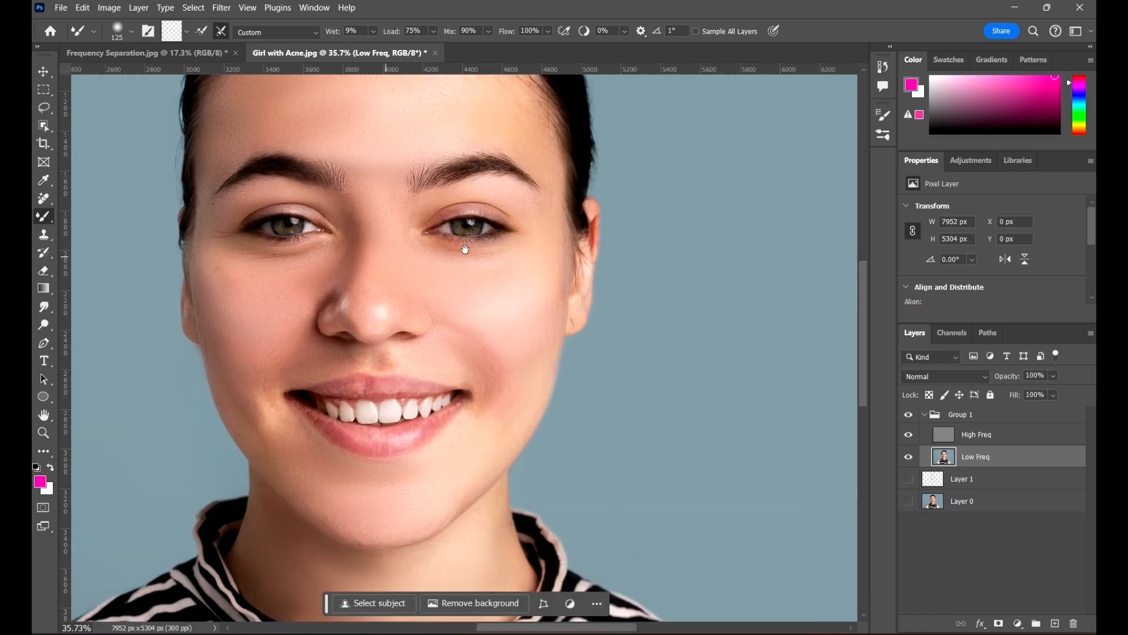
{"action": "left_click_drag", "start_coordinate": [464, 249], "coordinate": [473, 312]}
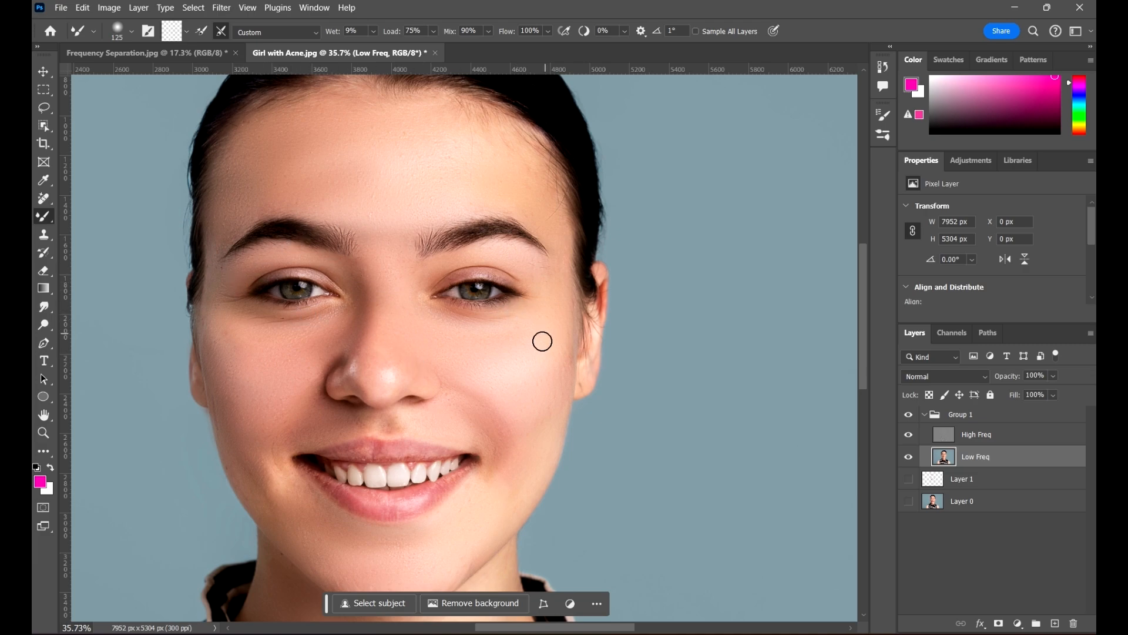
{"action": "scroll", "coordinate": [555, 199], "scroll_direction": "down", "scroll_amount": 6}
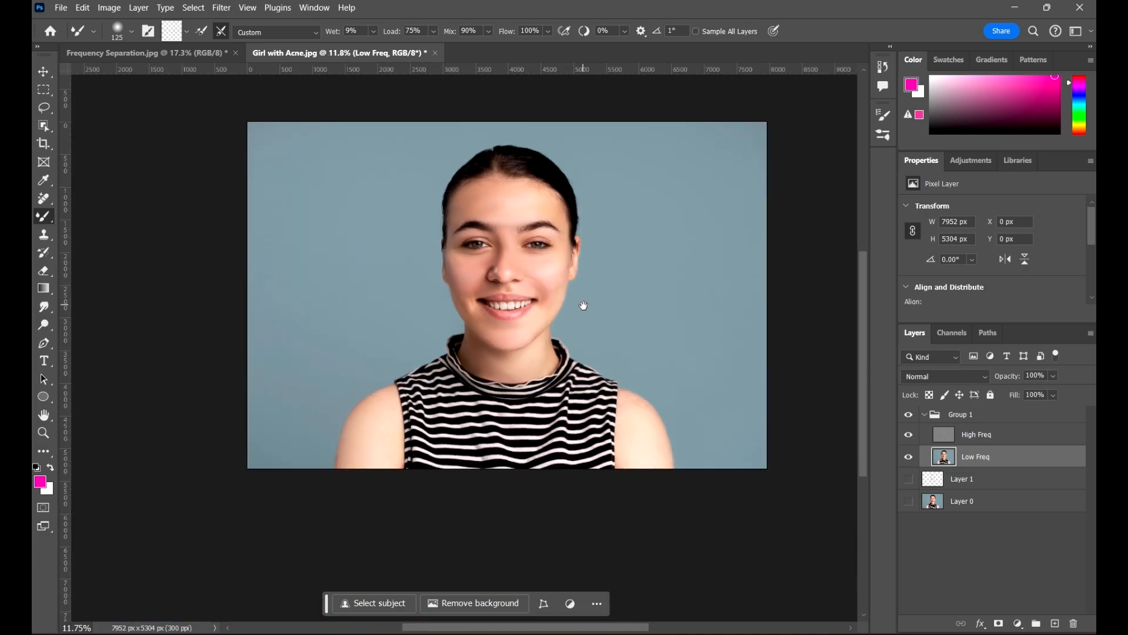
{"action": "left_click_drag", "start_coordinate": [610, 376], "coordinate": [579, 303]}
{"action": "scroll", "coordinate": [553, 311], "scroll_direction": "up", "scroll_amount": 2}
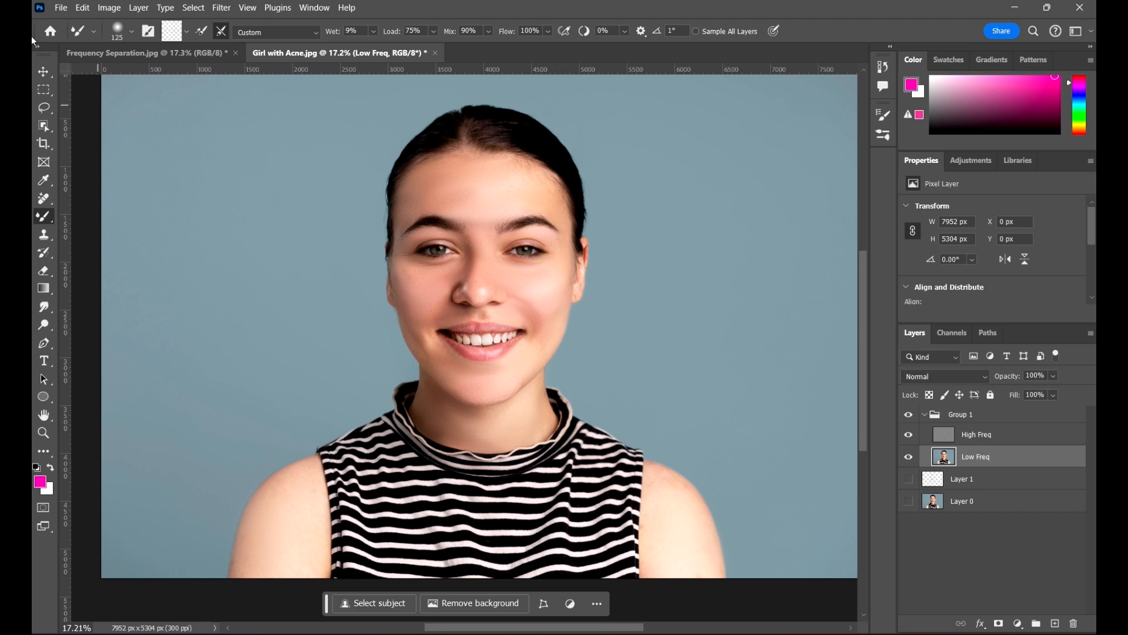
{"action": "left_click", "coordinate": [44, 75]}
{"action": "scroll", "coordinate": [464, 235], "scroll_direction": "down", "scroll_amount": 2}
{"action": "left_click", "coordinate": [810, 385]}
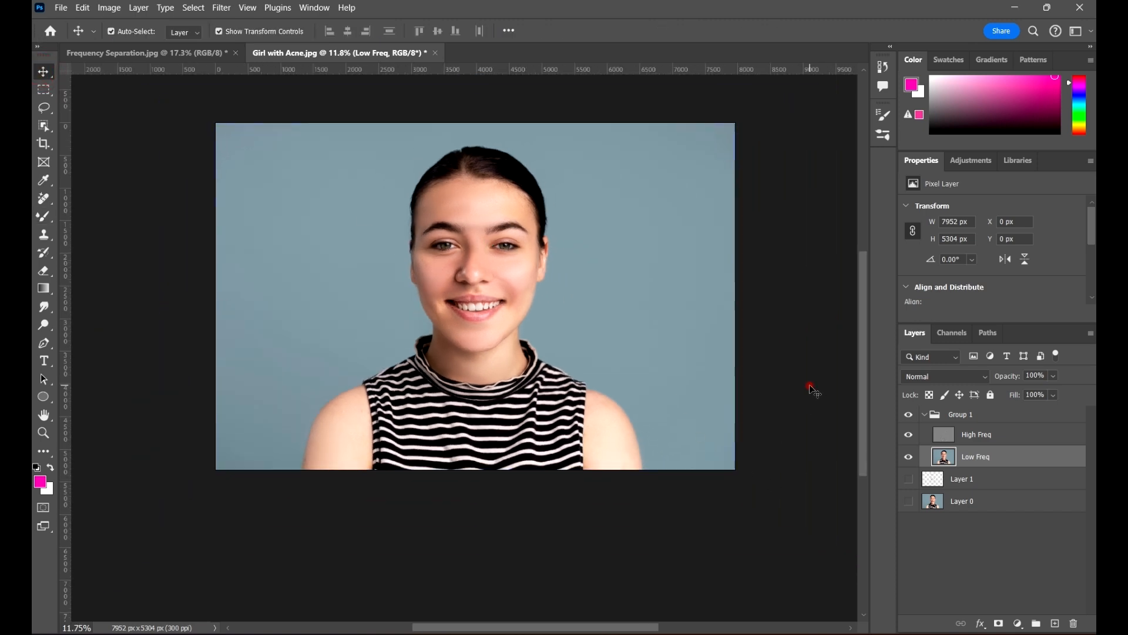
{"action": "scroll", "coordinate": [564, 317], "scroll_direction": "up", "scroll_amount": 3}
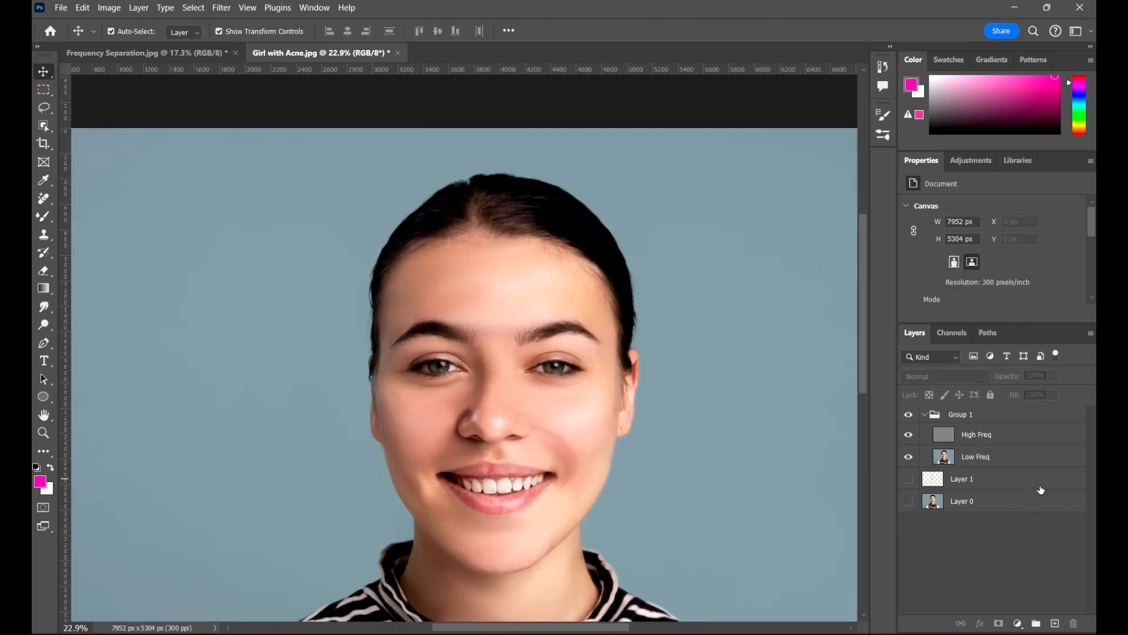
{"action": "left_click", "coordinate": [1012, 454]}
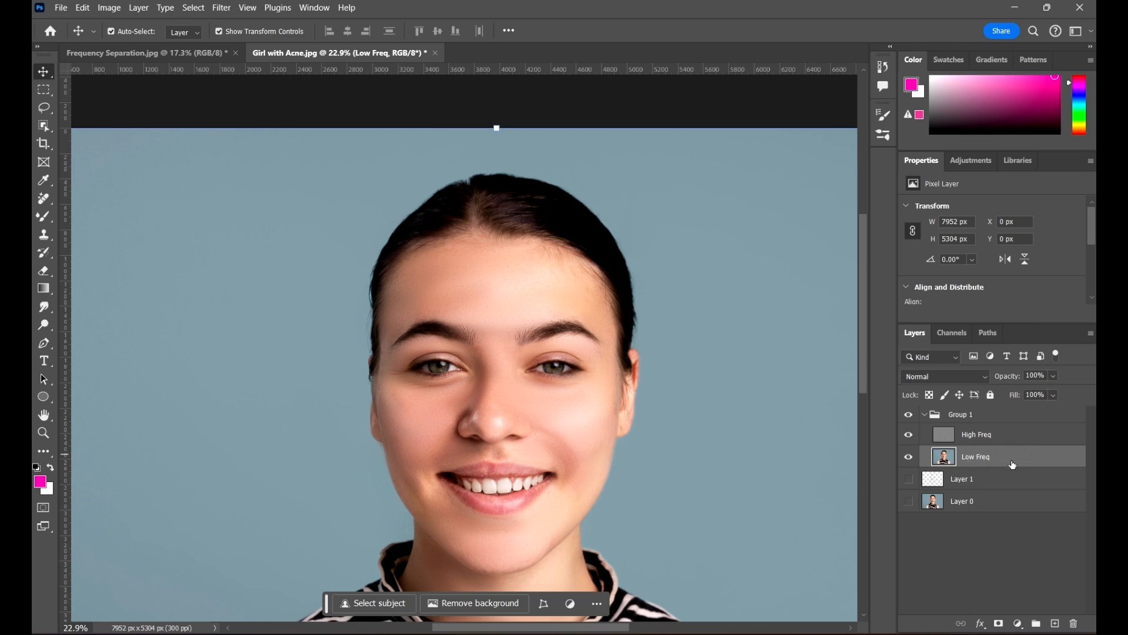
{"action": "scroll", "coordinate": [583, 348], "scroll_direction": "up", "scroll_amount": 1}
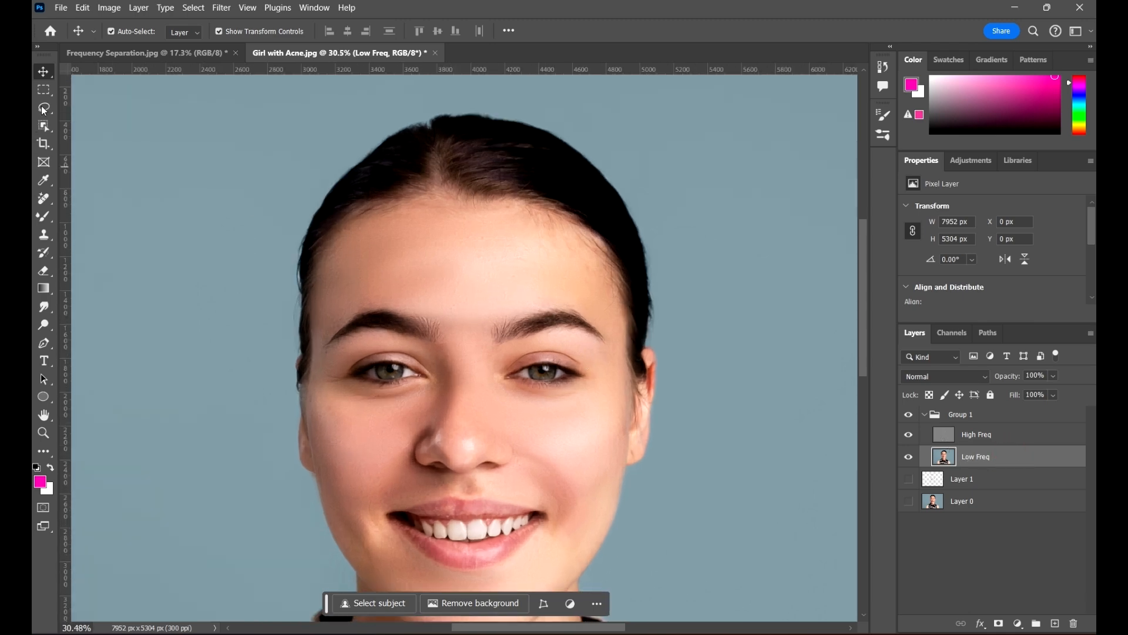
{"action": "left_click", "coordinate": [45, 108]}
{"action": "scroll", "coordinate": [506, 267], "scroll_direction": "up", "scroll_amount": 2}
Lasso the forehead and apply a Gaussian Blur with a 9.6-pixel radius to it
{"action": "mouse_move", "coordinate": [535, 225]}
{"action": "left_mouse_down"}
{"action": "mouse_move", "coordinate": [412, 203]}
{"action": "mouse_move", "coordinate": [318, 212]}
{"action": "left_mouse_up"}
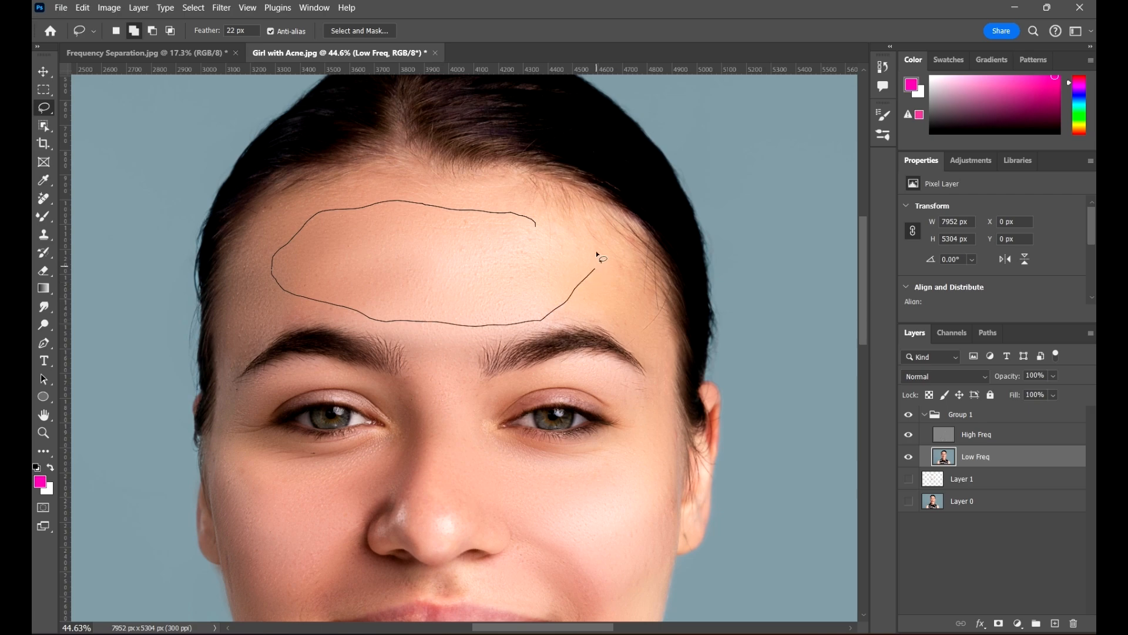
{"action": "left_click_drag", "start_coordinate": [596, 250], "coordinate": [544, 223]}
{"action": "scroll", "coordinate": [533, 270], "scroll_direction": "up", "scroll_amount": 1}
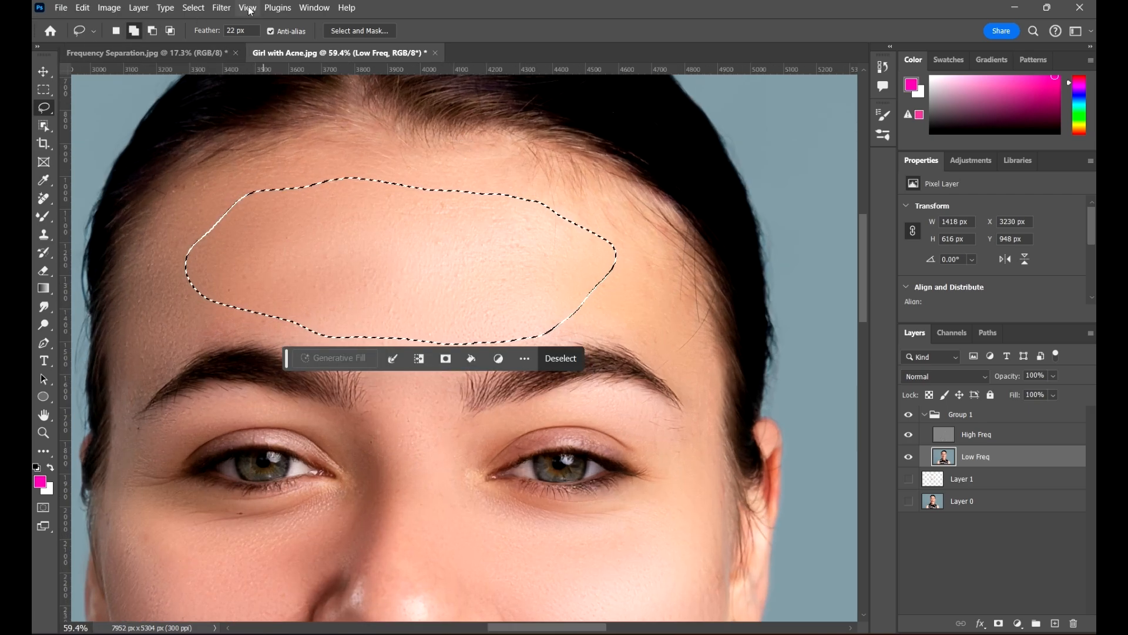
{"action": "left_click", "coordinate": [222, 8]}
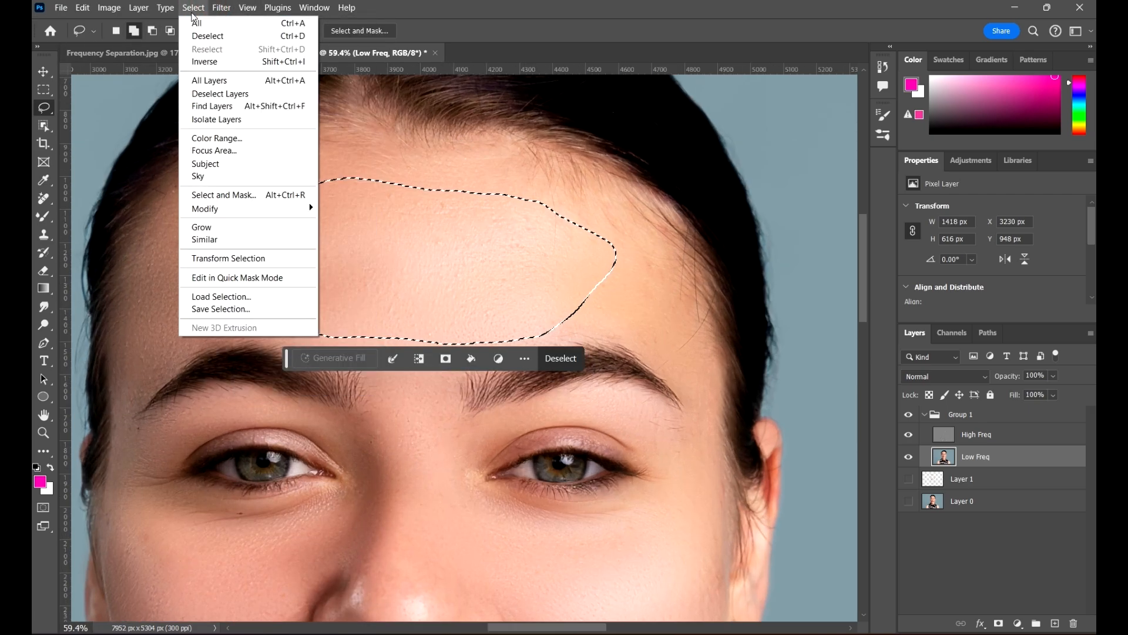
{"action": "mouse_move", "coordinate": [222, 8]}
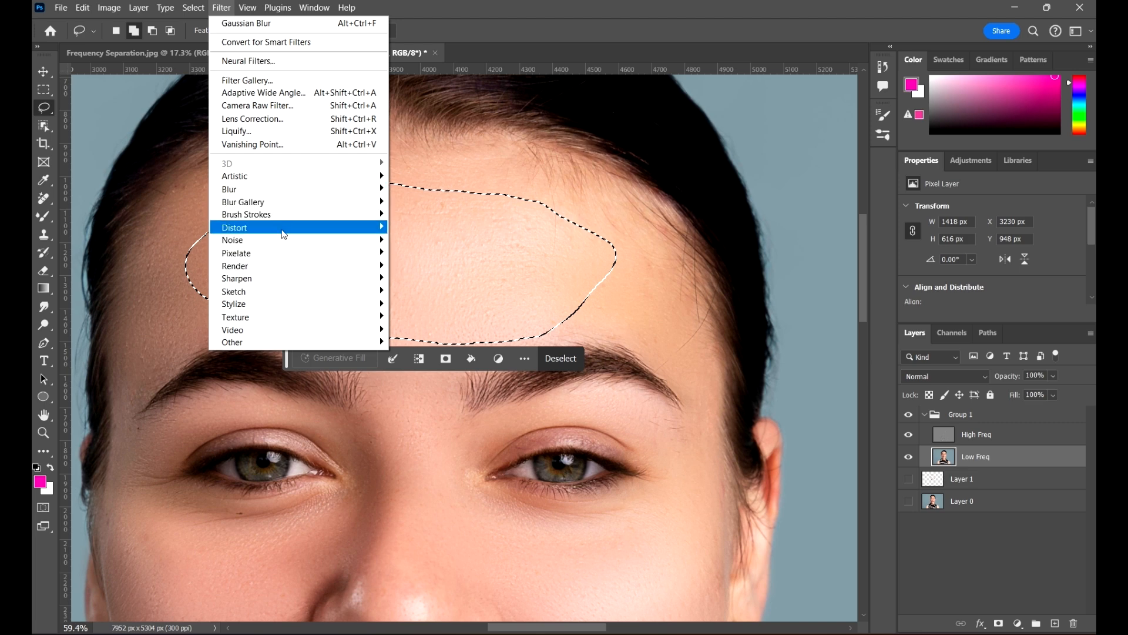
{"action": "left_click", "coordinate": [292, 190]}
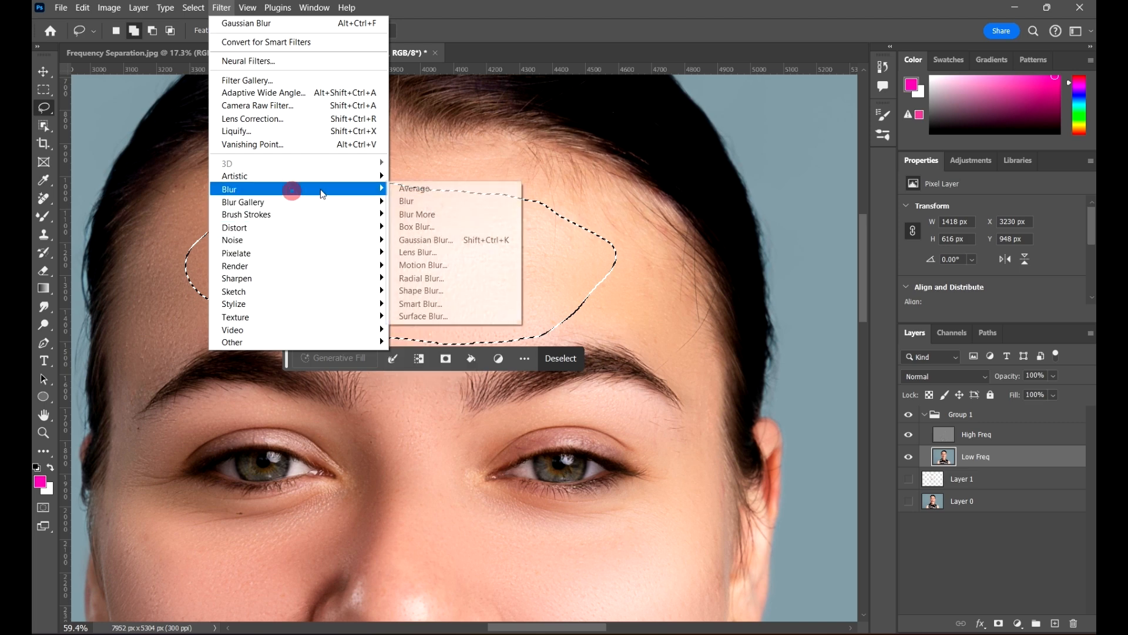
{"action": "left_click", "coordinate": [455, 240]}
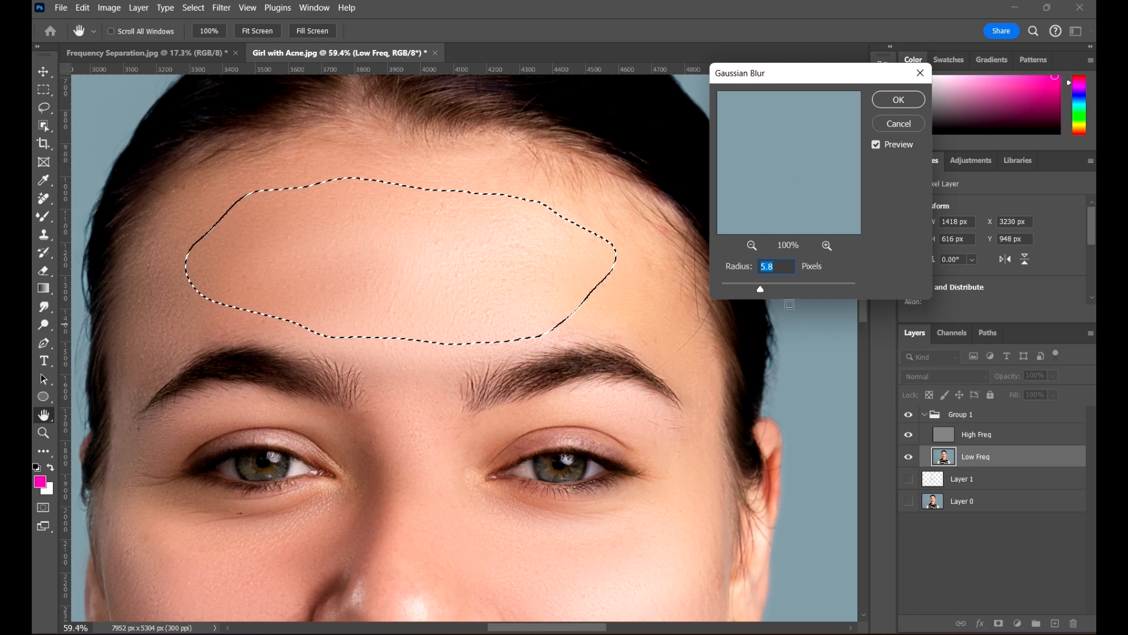
{"action": "left_click_drag", "start_coordinate": [751, 292], "coordinate": [775, 285]}
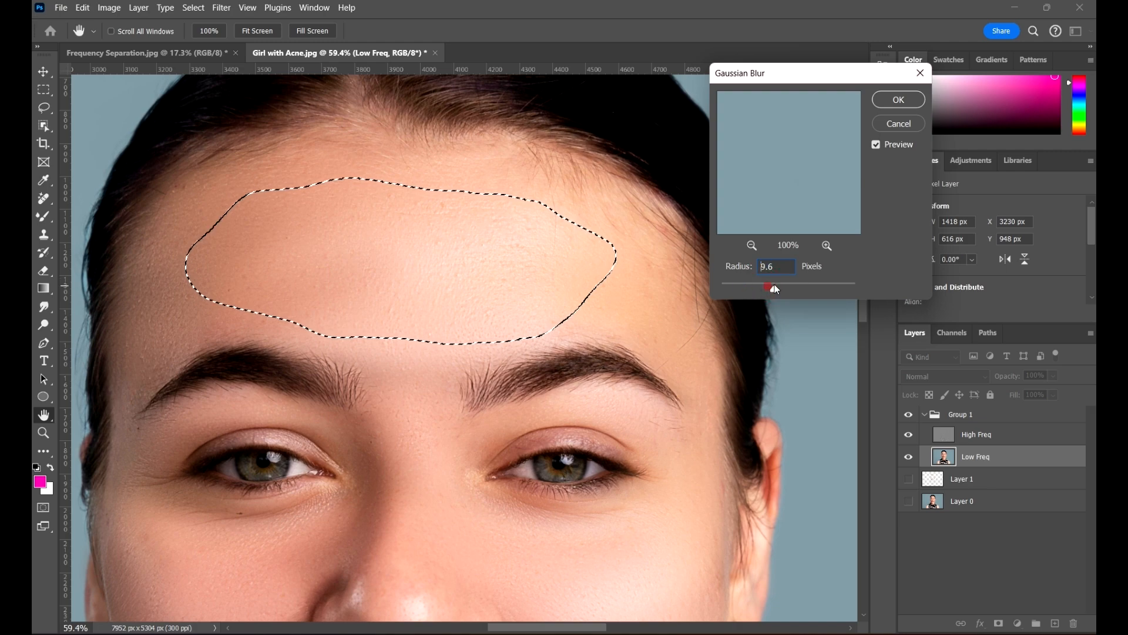
{"action": "left_click", "coordinate": [899, 99]}
Deselect the blurred forehead area
{"action": "scroll", "coordinate": [637, 179], "scroll_direction": "down", "scroll_amount": 2}
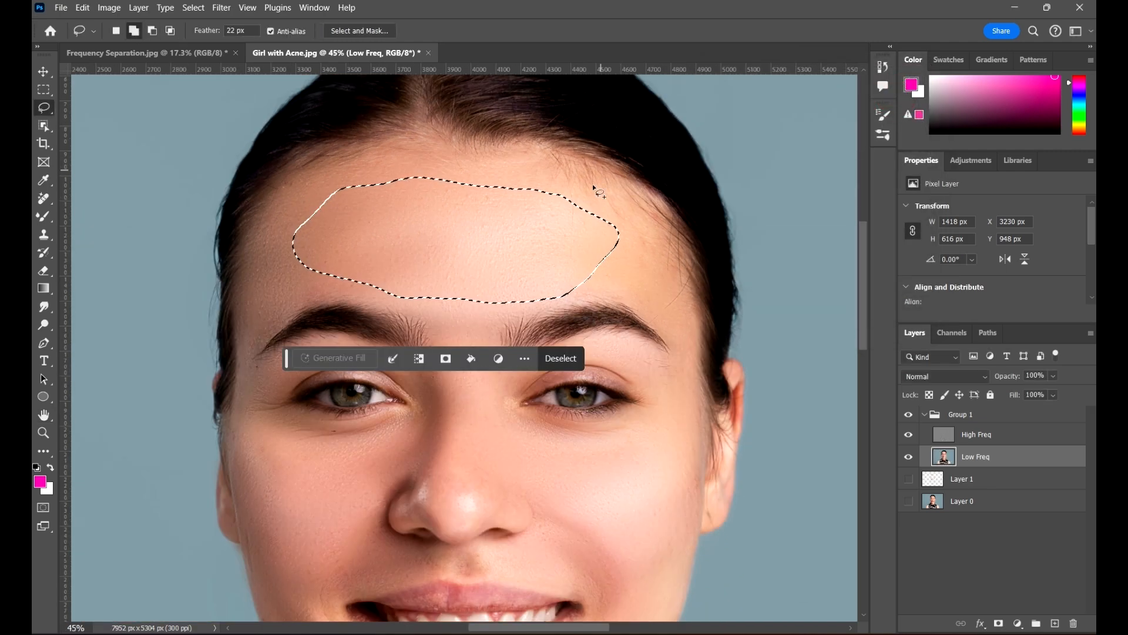
{"action": "right_click", "coordinate": [569, 210]}
{"action": "left_click", "coordinate": [594, 216]}
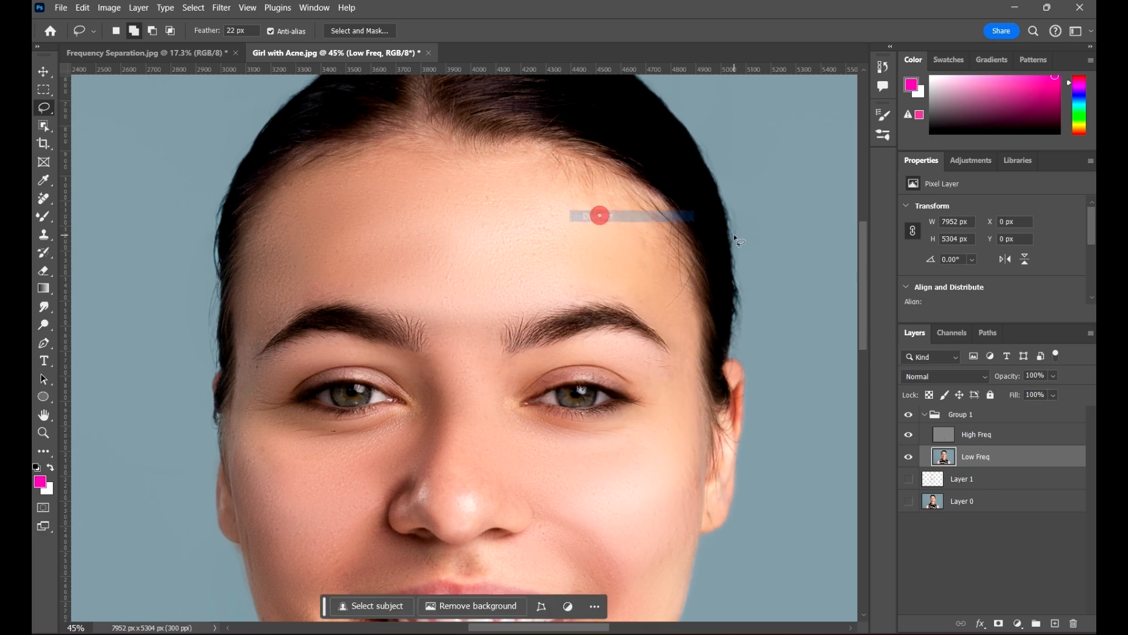
{"action": "scroll", "coordinate": [596, 214], "scroll_direction": "down", "scroll_amount": 4}
{"action": "scroll", "coordinate": [594, 157], "scroll_direction": "up", "scroll_amount": 3}
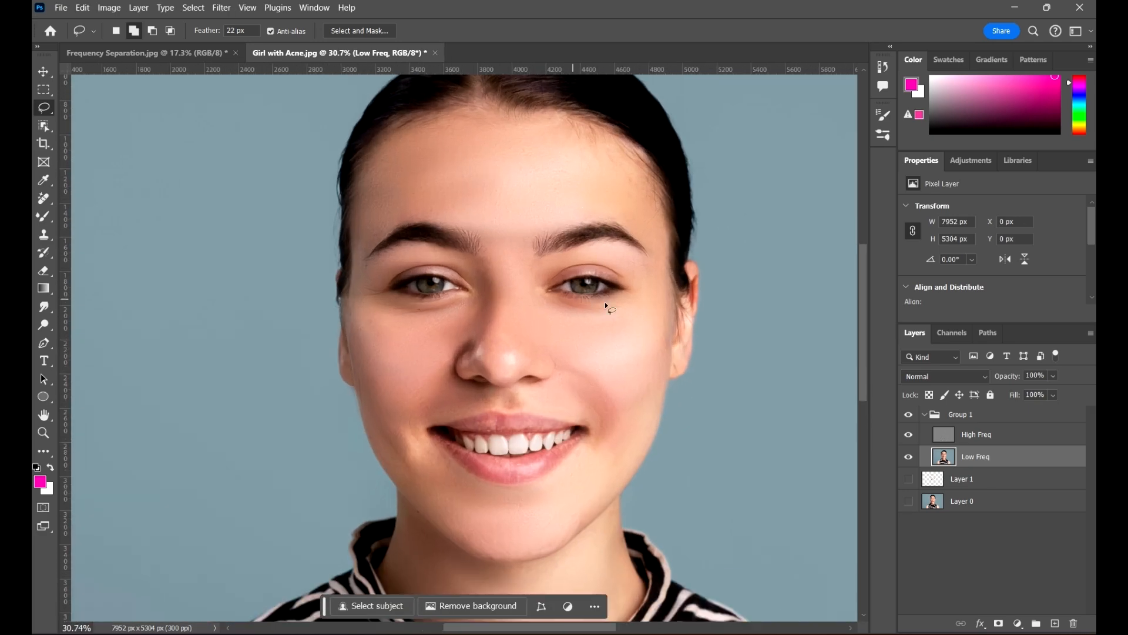
Inspect the neck, mouth, chin and forehead up close, then fit the portrait in the window
{"action": "scroll", "coordinate": [650, 355], "scroll_direction": "up", "scroll_amount": 5}
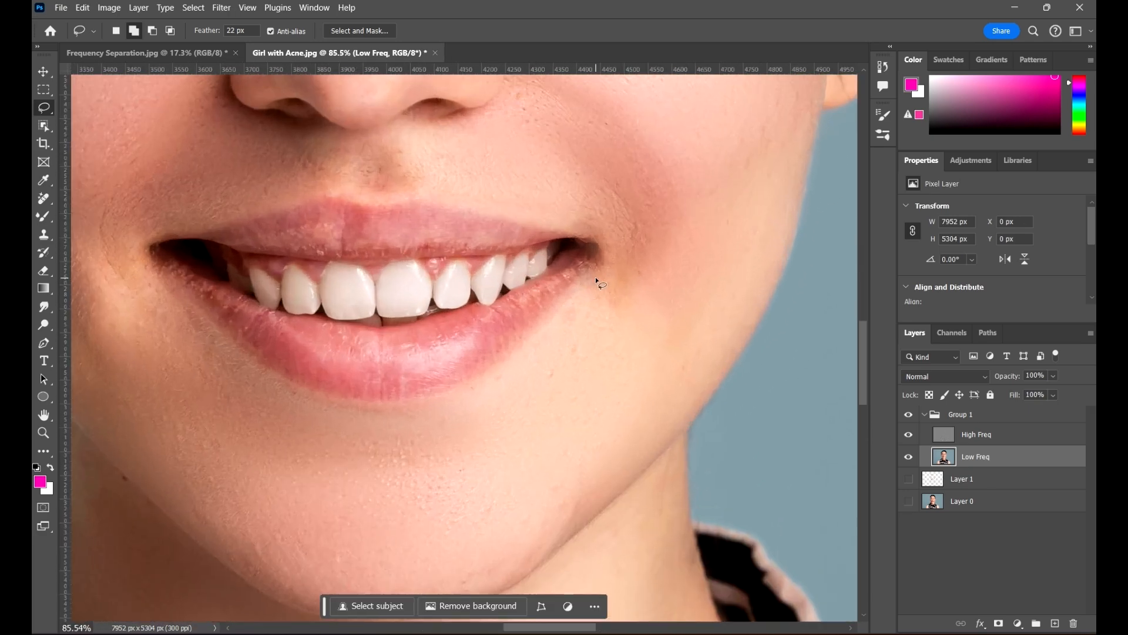
{"action": "scroll", "coordinate": [615, 144], "scroll_direction": "down", "scroll_amount": 3}
{"action": "scroll", "coordinate": [370, 200], "scroll_direction": "up", "scroll_amount": 3}
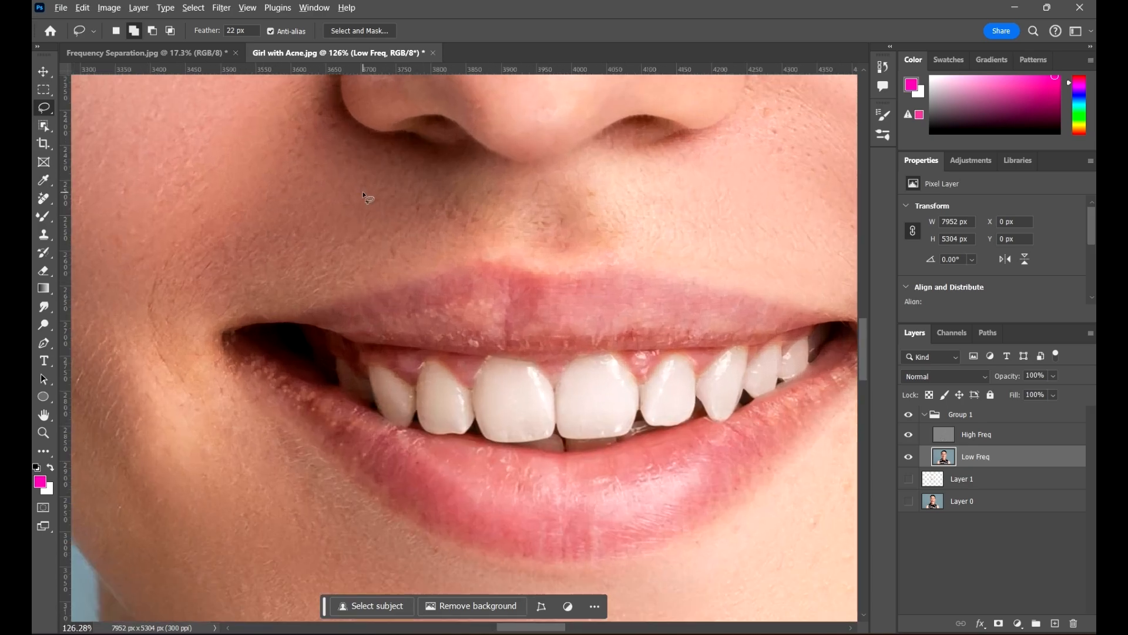
{"action": "scroll", "coordinate": [371, 220], "scroll_direction": "down", "scroll_amount": 2}
{"action": "scroll", "coordinate": [371, 219], "scroll_direction": "down", "scroll_amount": 2}
{"action": "left_click_drag", "start_coordinate": [529, 446], "coordinate": [511, 311]}
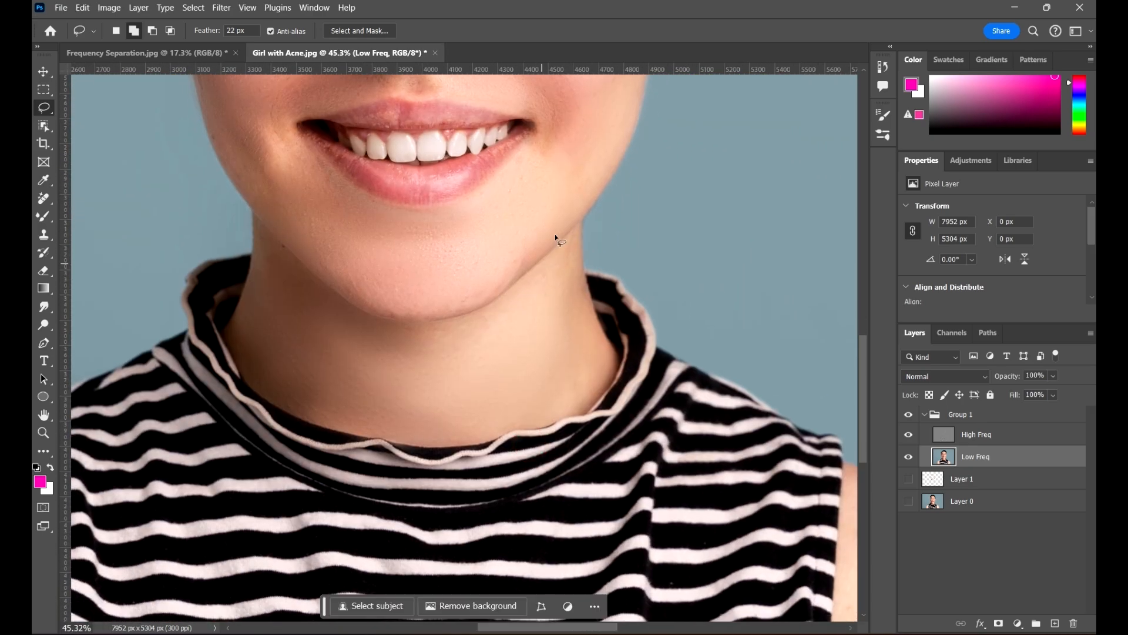
{"action": "left_click_drag", "start_coordinate": [563, 228], "coordinate": [710, 591]}
{"action": "left_click_drag", "start_coordinate": [629, 325], "coordinate": [650, 229]}
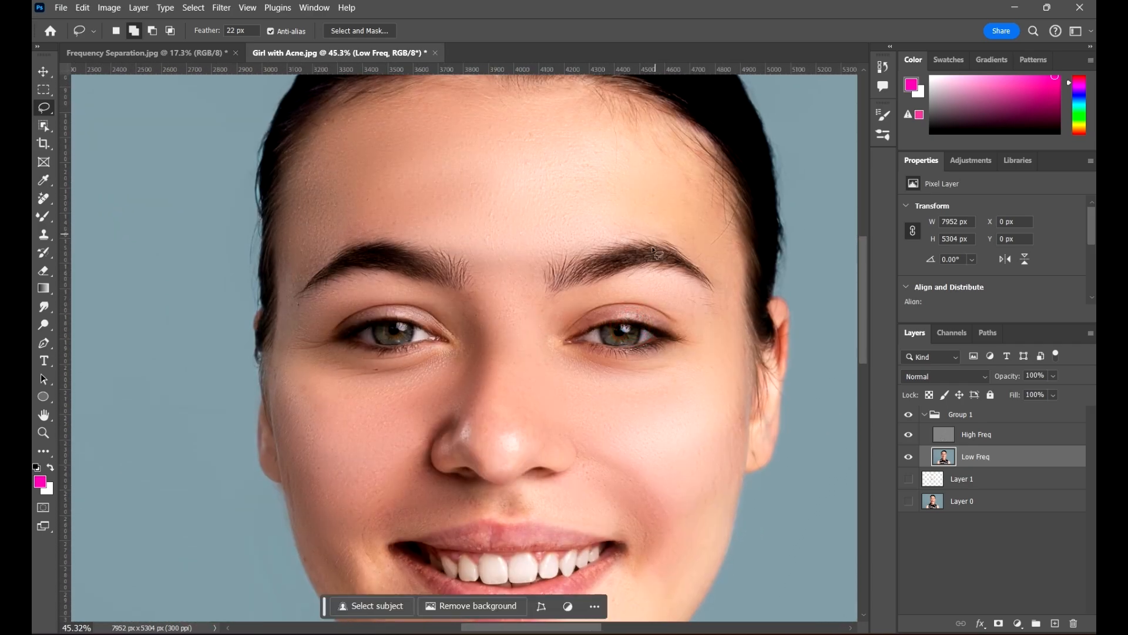
{"action": "key", "text": "ctrl+0"}
Add a Curves adjustment layer above Low Freq
{"action": "key", "text": "v"}
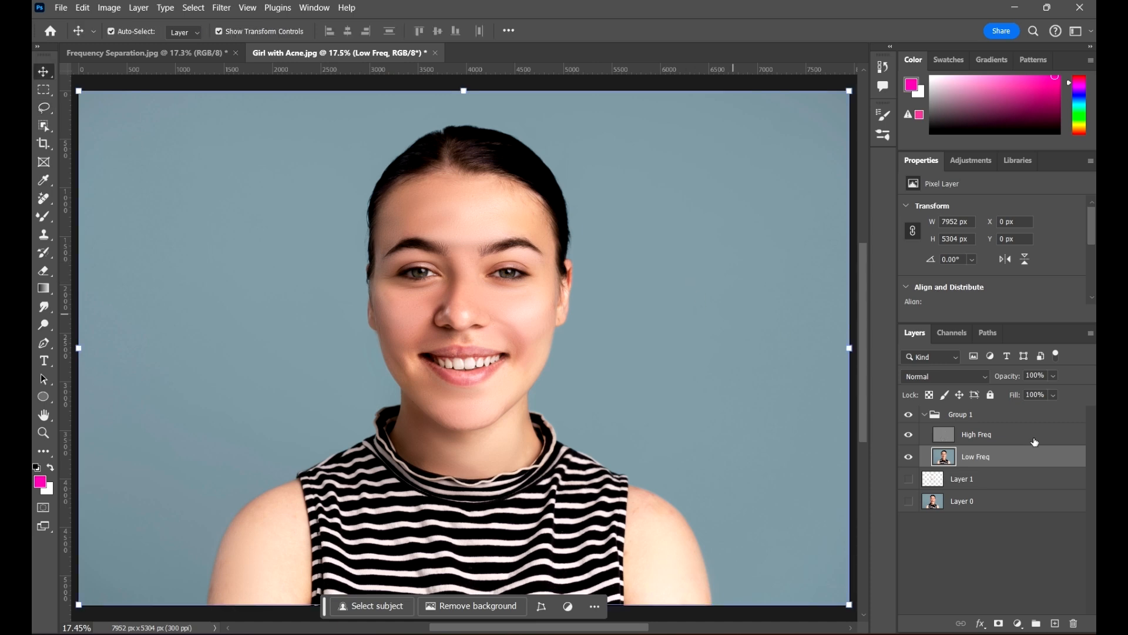
{"action": "left_click", "coordinate": [980, 160]}
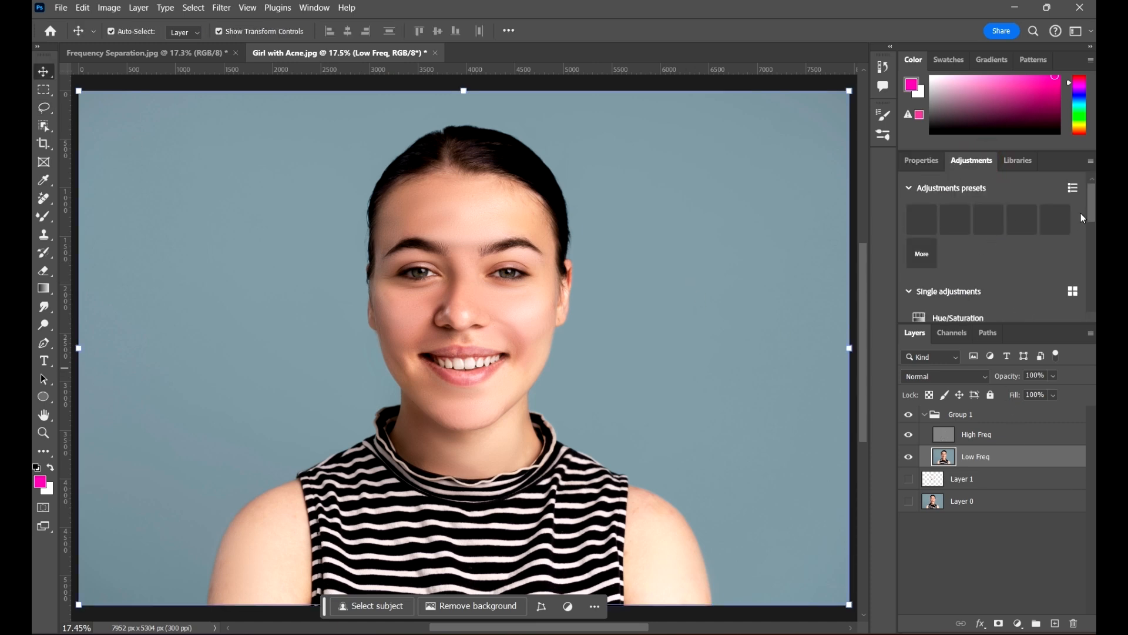
{"action": "scroll", "coordinate": [1003, 264], "scroll_direction": "down", "scroll_amount": 5}
{"action": "scroll", "coordinate": [1014, 239], "scroll_direction": "up", "scroll_amount": 2}
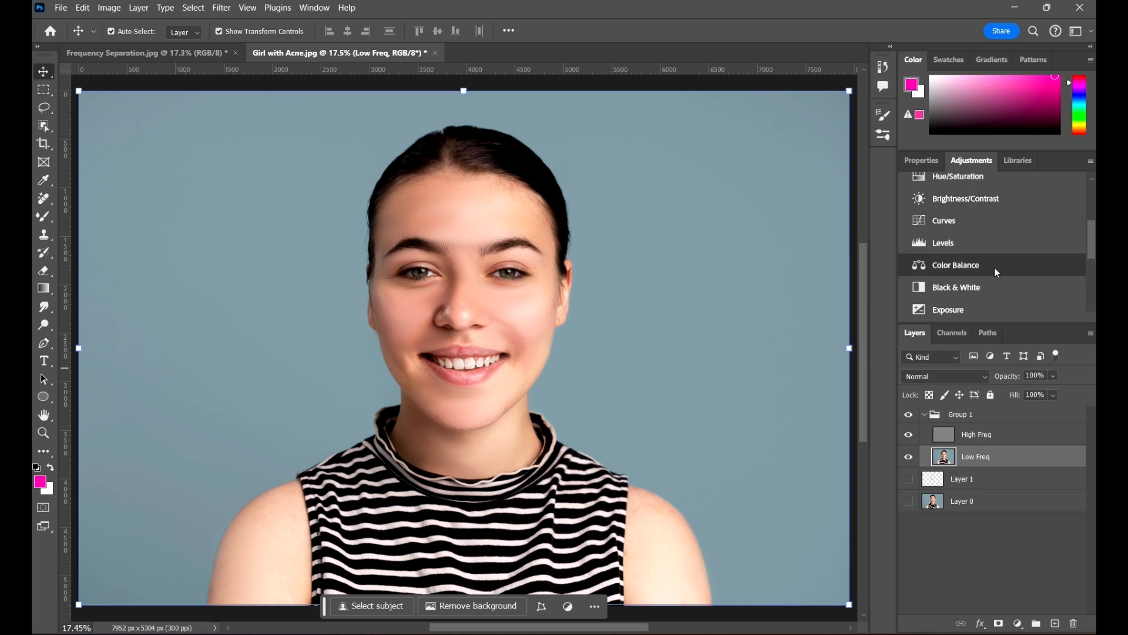
{"action": "left_click", "coordinate": [991, 220]}
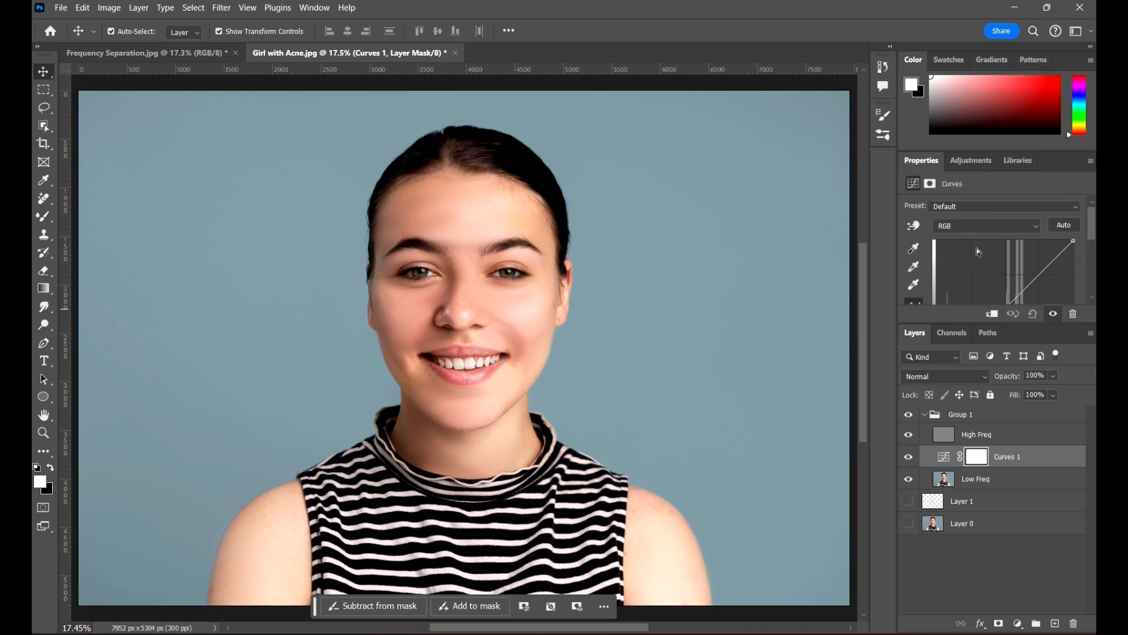
{"action": "left_click_drag", "start_coordinate": [1053, 324], "coordinate": [1054, 433]}
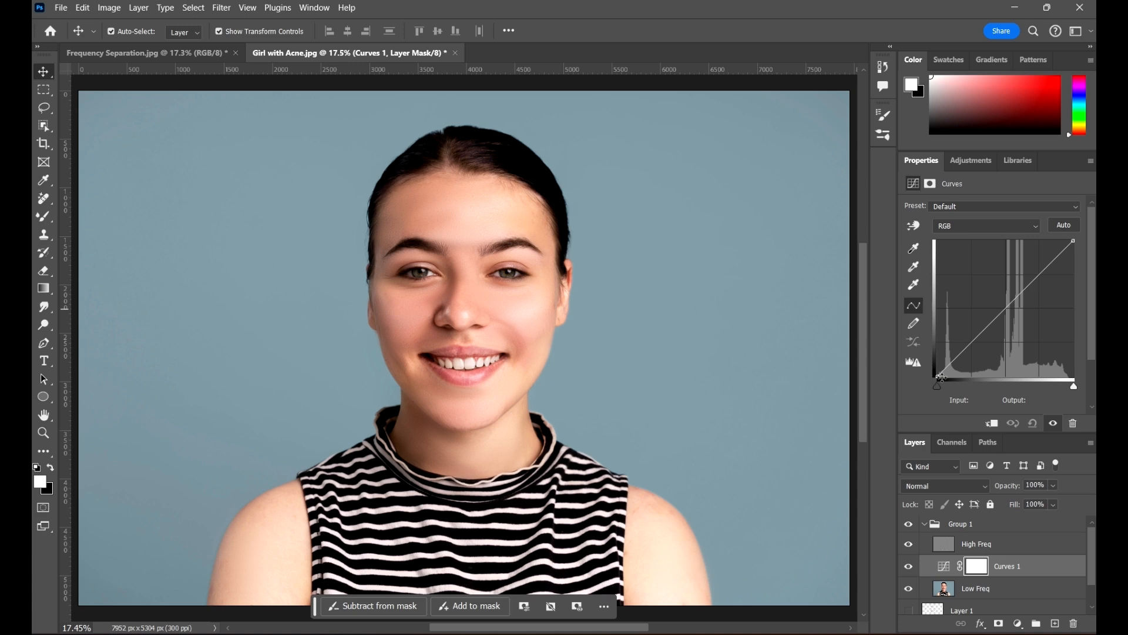
Shape a gentle S-curve that brightens upper tones and darkens shadows, then lower opacity to 34%
{"action": "left_click_drag", "start_coordinate": [938, 374], "coordinate": [931, 367]}
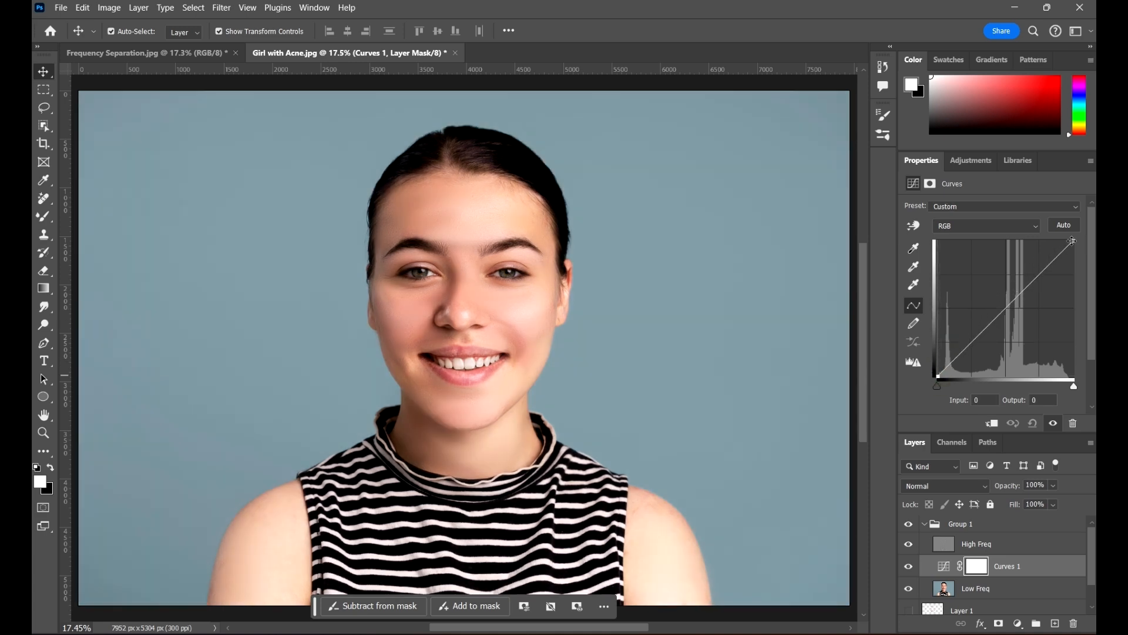
{"action": "mouse_move", "coordinate": [1077, 240]}
{"action": "left_mouse_down"}
{"action": "mouse_move", "coordinate": [1067, 240]}
{"action": "mouse_move", "coordinate": [1092, 251]}
{"action": "mouse_move", "coordinate": [1092, 263]}
{"action": "mouse_move", "coordinate": [1092, 247]}
{"action": "left_mouse_up"}
{"action": "left_click_drag", "start_coordinate": [1044, 273], "coordinate": [1040, 272]}
{"action": "left_click_drag", "start_coordinate": [971, 341], "coordinate": [962, 354]}
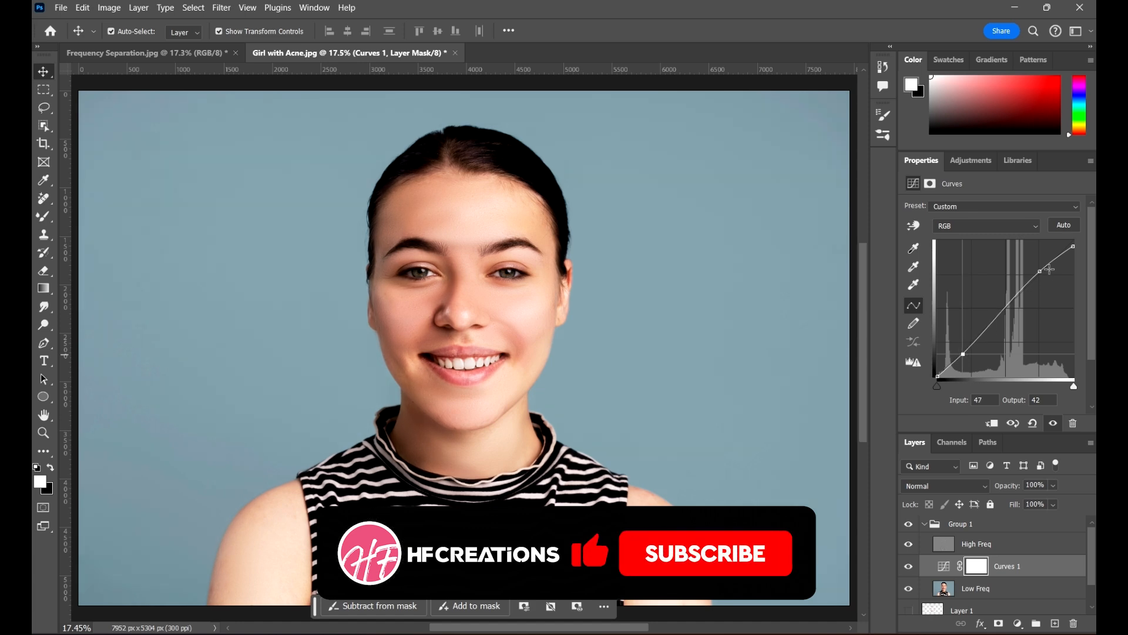
{"action": "left_click", "coordinate": [1041, 272]}
{"action": "left_click_drag", "start_coordinate": [1040, 271], "coordinate": [1038, 272]}
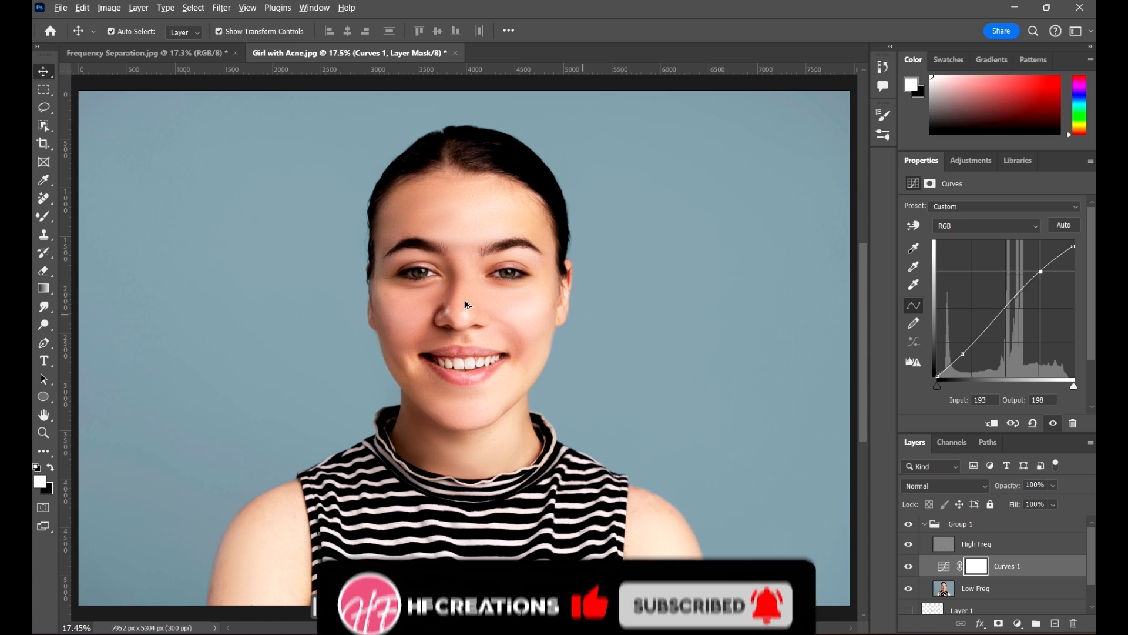
{"action": "scroll", "coordinate": [468, 290], "scroll_direction": "up", "scroll_amount": 7}
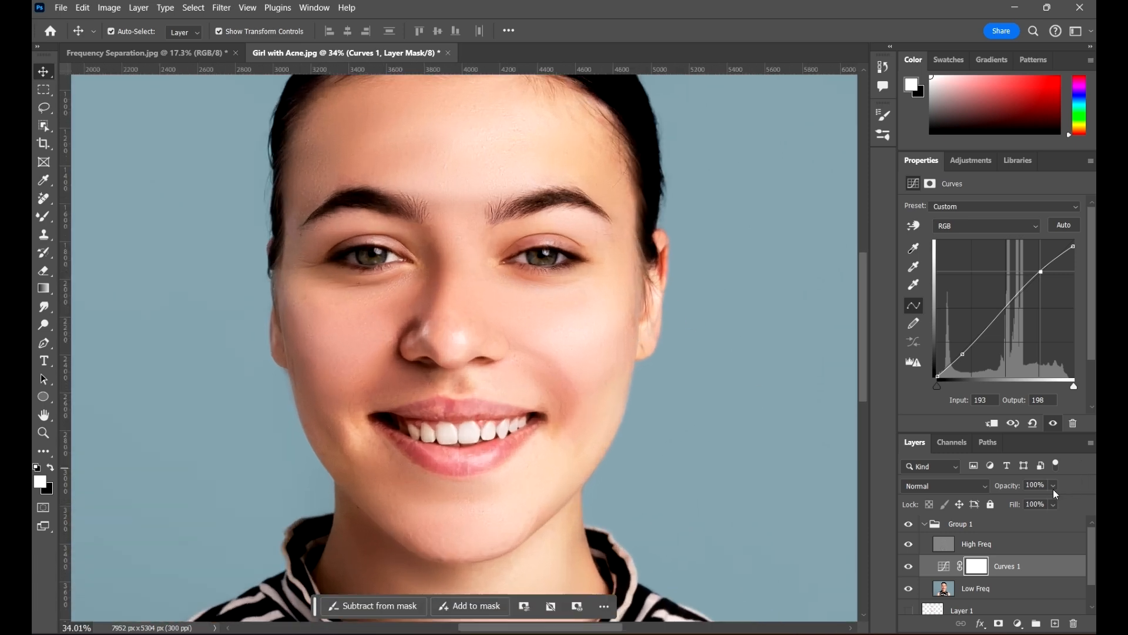
{"action": "left_click", "coordinate": [1053, 488]}
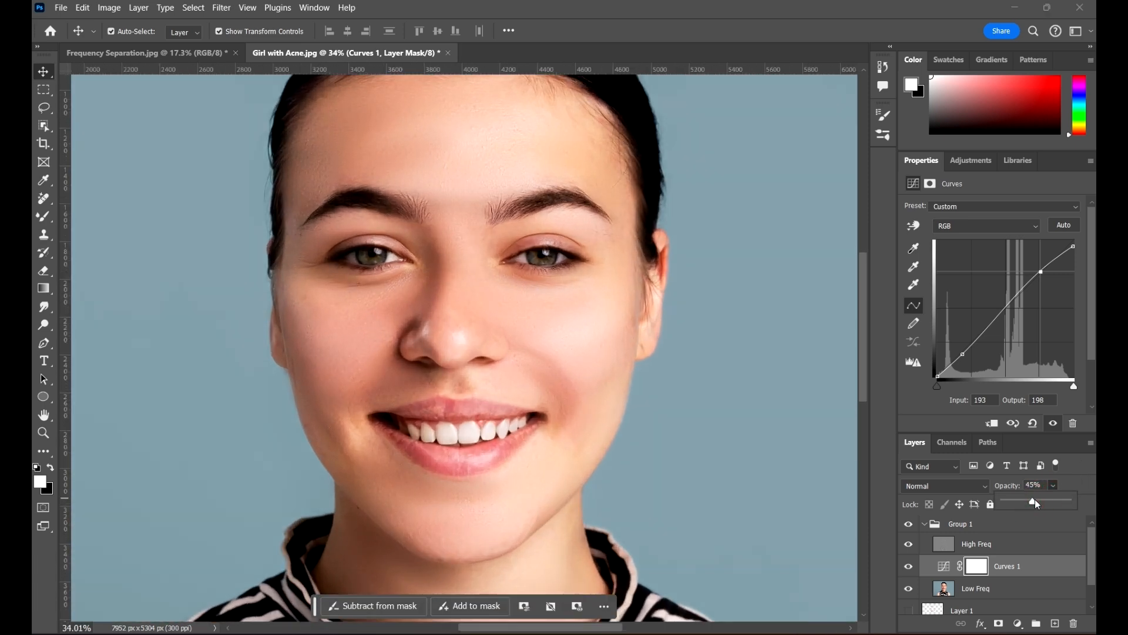
{"action": "scroll", "coordinate": [673, 285], "scroll_direction": "down", "scroll_amount": 9}
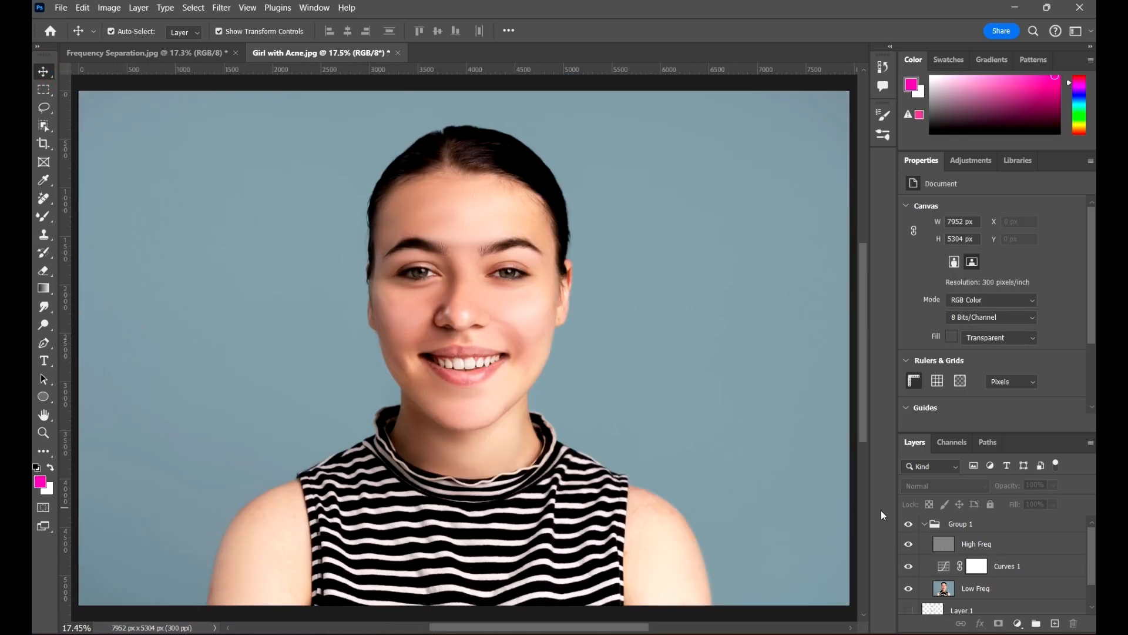
Move Curves 1 above Group 1, collapse the group and toggle Curves 1 to compare
{"action": "left_click", "coordinate": [1028, 572]}
{"action": "left_click_drag", "start_coordinate": [1028, 572], "coordinate": [995, 512]}
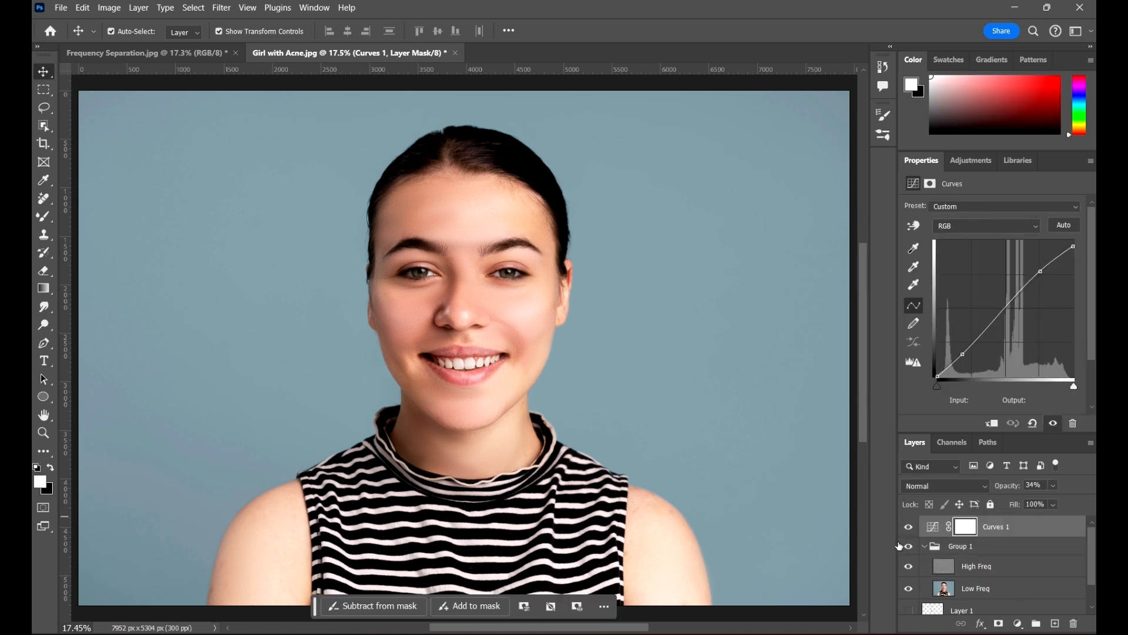
{"action": "left_click", "coordinate": [926, 547]}
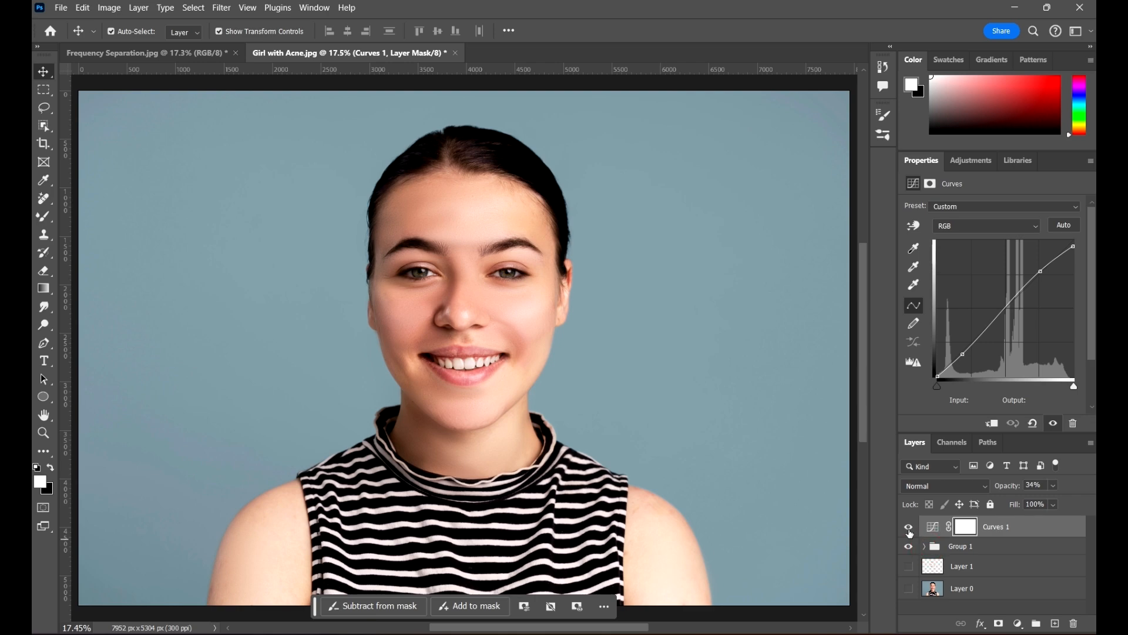
{"action": "left_click", "coordinate": [909, 527]}
{"action": "left_click", "coordinate": [909, 527]}
{"action": "scroll", "coordinate": [496, 323], "scroll_direction": "up", "scroll_amount": 2}
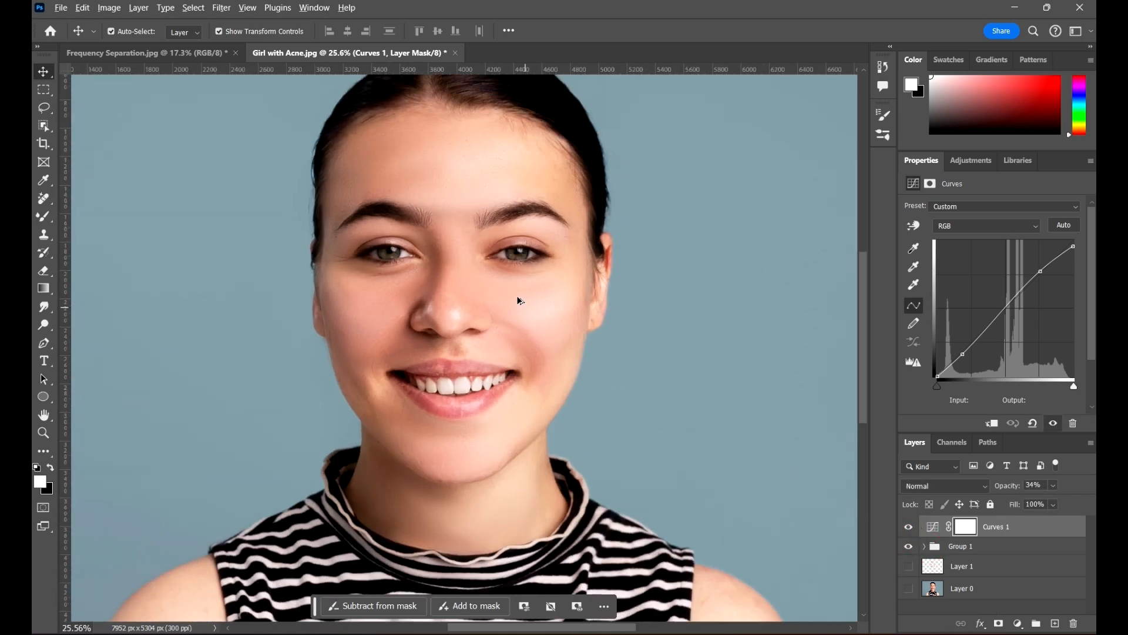
{"action": "scroll", "coordinate": [519, 301], "scroll_direction": "down", "scroll_amount": 4}
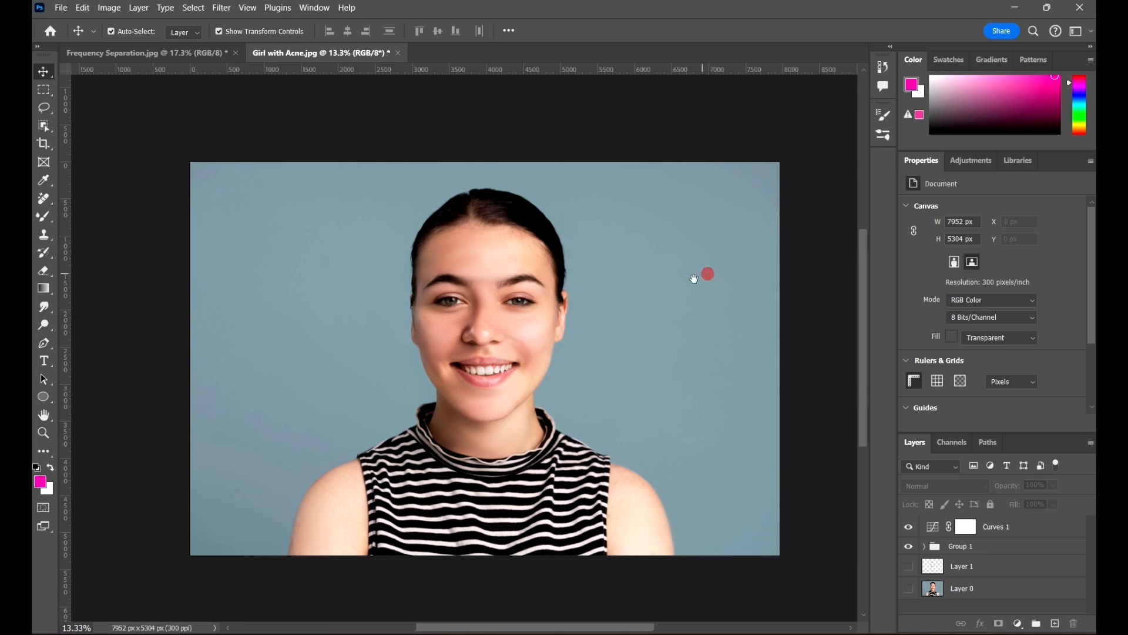
{"action": "left_click_drag", "start_coordinate": [694, 278], "coordinate": [683, 285]}
{"action": "left_click_drag", "start_coordinate": [495, 381], "coordinate": [525, 364]}
{"action": "scroll", "coordinate": [520, 368], "scroll_direction": "up", "scroll_amount": 1}
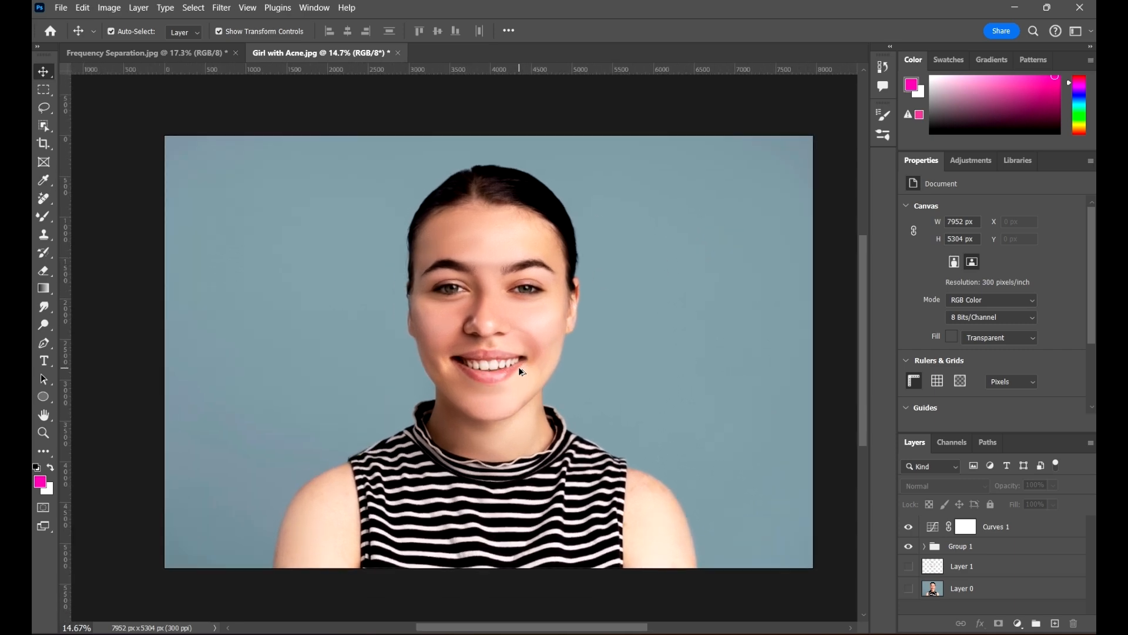
{"action": "scroll", "coordinate": [574, 379], "scroll_direction": "up", "scroll_amount": 1}
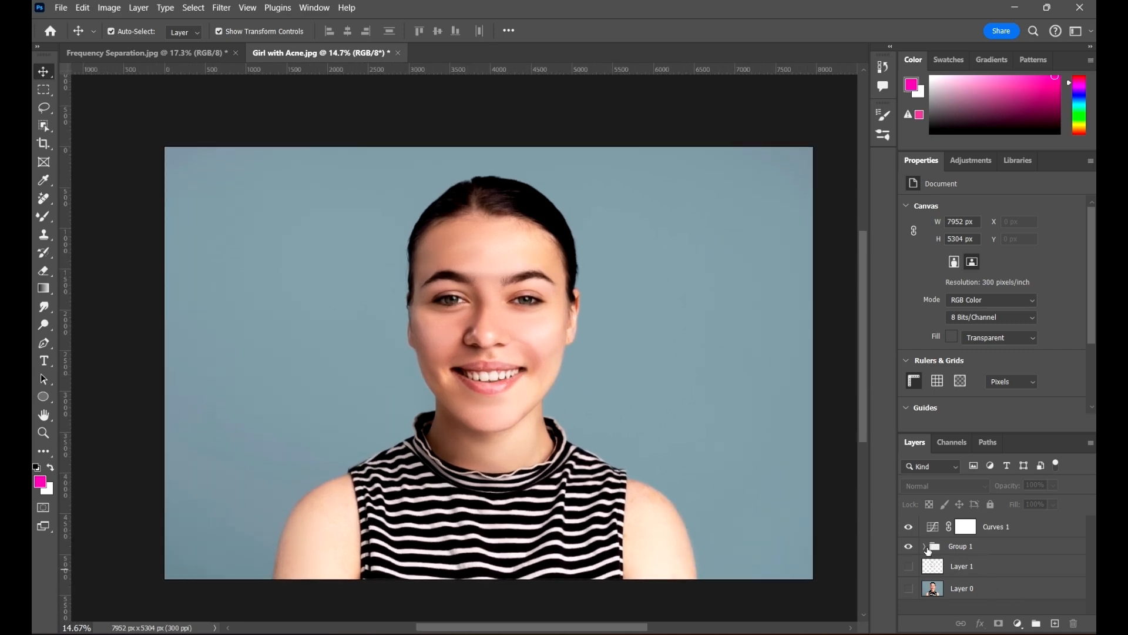
{"action": "left_click", "coordinate": [910, 589], "text": "alt"}
{"action": "left_click", "coordinate": [912, 590], "text": "alt"}
{"action": "left_click", "coordinate": [912, 590], "text": "alt"}
{"action": "left_click", "coordinate": [912, 590], "text": "alt"}
{"action": "scroll", "coordinate": [526, 351], "scroll_direction": "up", "scroll_amount": 3}
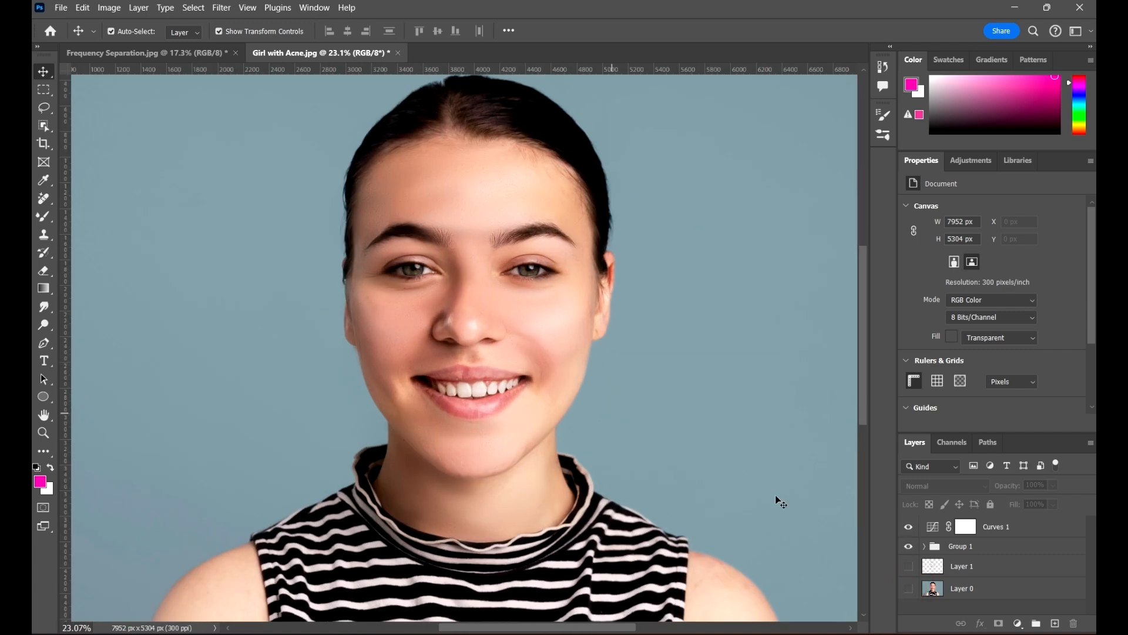
{"action": "left_click", "coordinate": [909, 589], "text": "alt"}
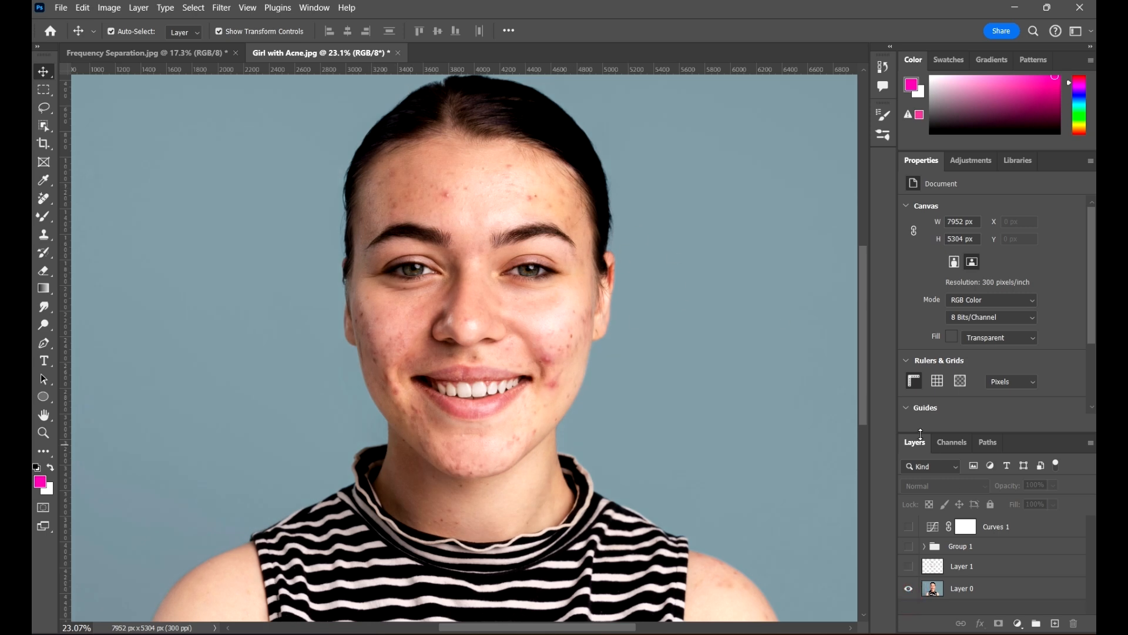
{"action": "left_click", "coordinate": [911, 590], "text": "alt"}
{"action": "key", "text": "i"}
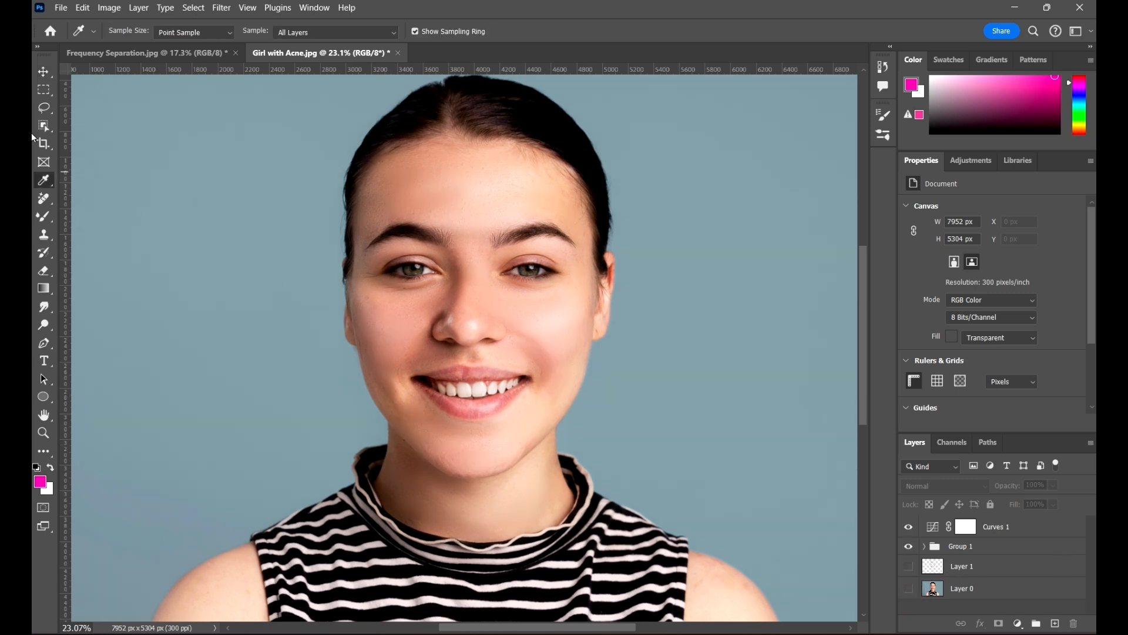
{"action": "left_click", "coordinate": [44, 199]}
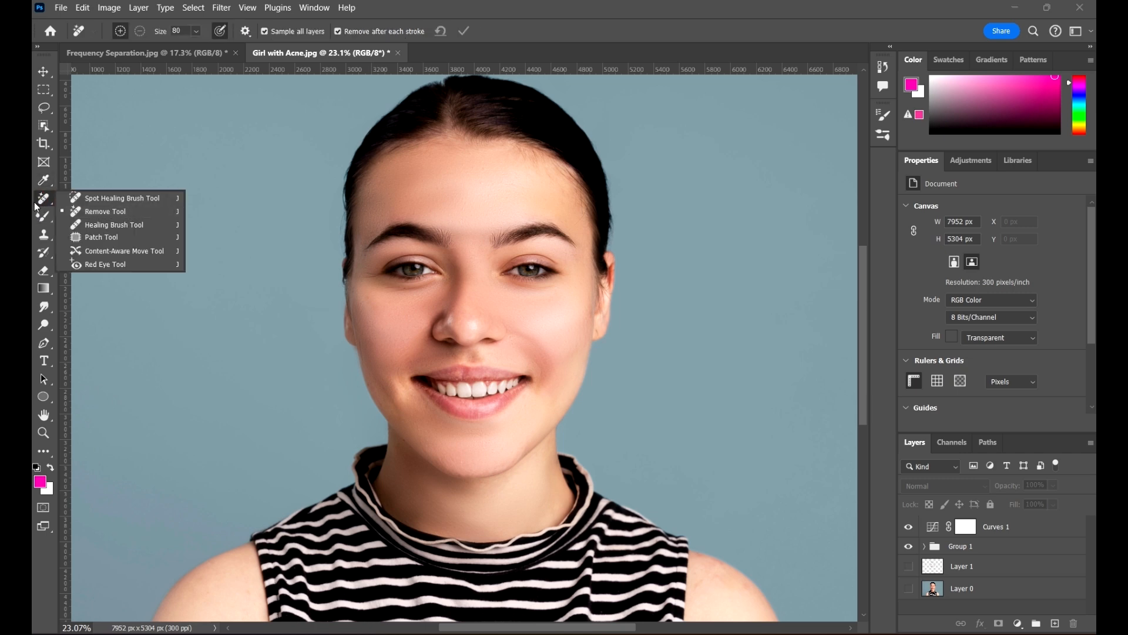
{"action": "left_click", "coordinate": [41, 202]}
{"action": "scroll", "coordinate": [426, 224], "scroll_direction": "down", "scroll_amount": 3}
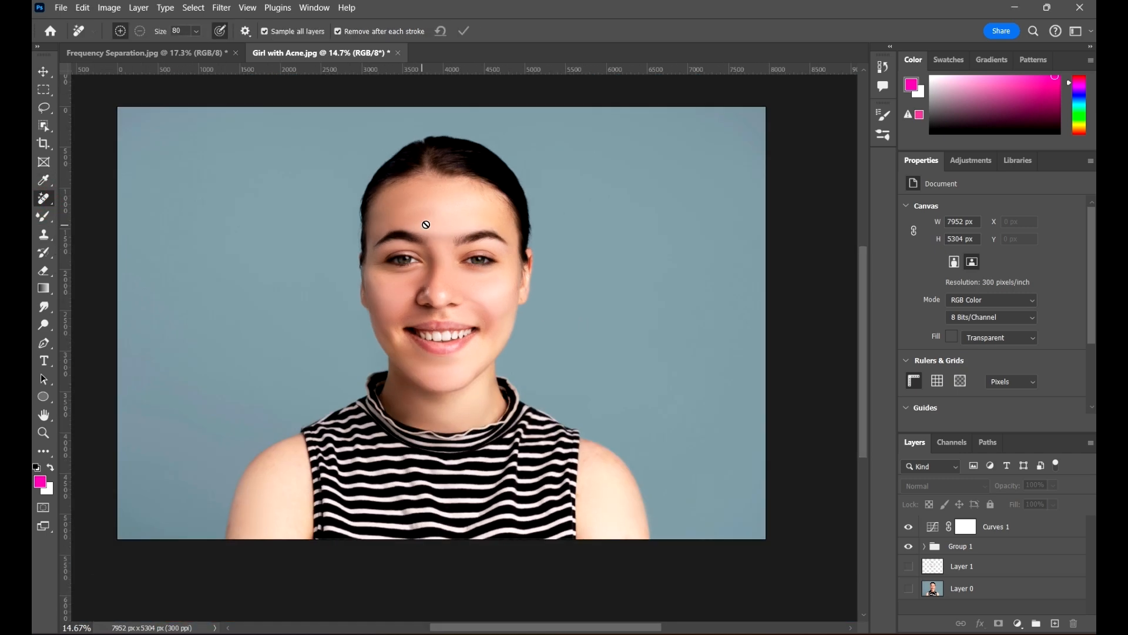
{"action": "scroll", "coordinate": [426, 224], "scroll_direction": "down", "scroll_amount": 1}
{"action": "scroll", "coordinate": [442, 224], "scroll_direction": "up", "scroll_amount": 3}
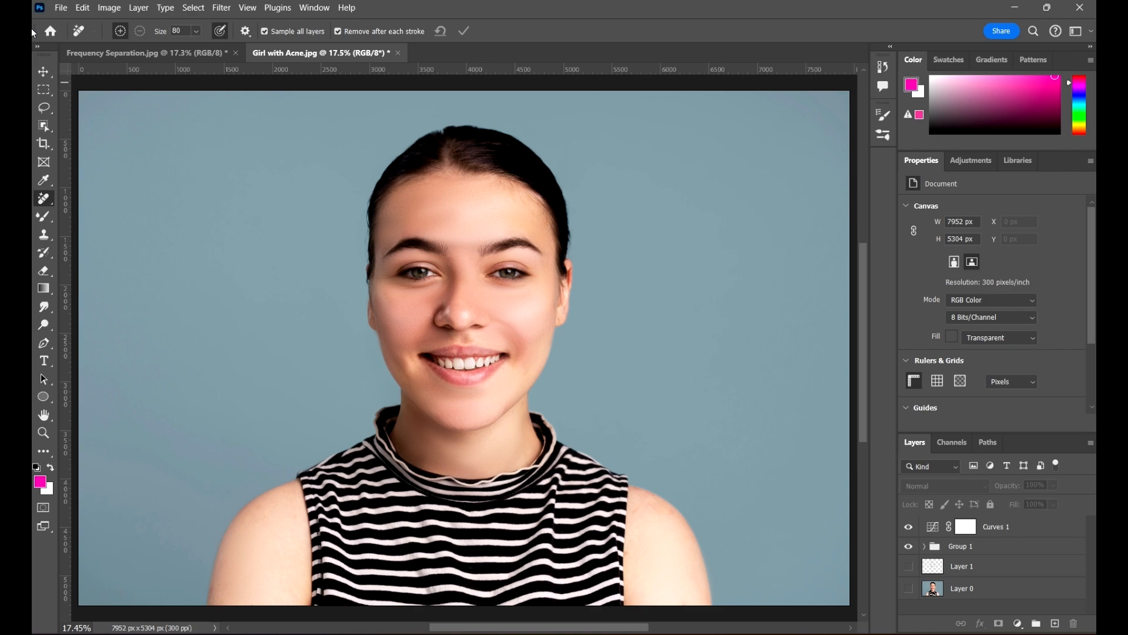
{"action": "left_click", "coordinate": [48, 76]}
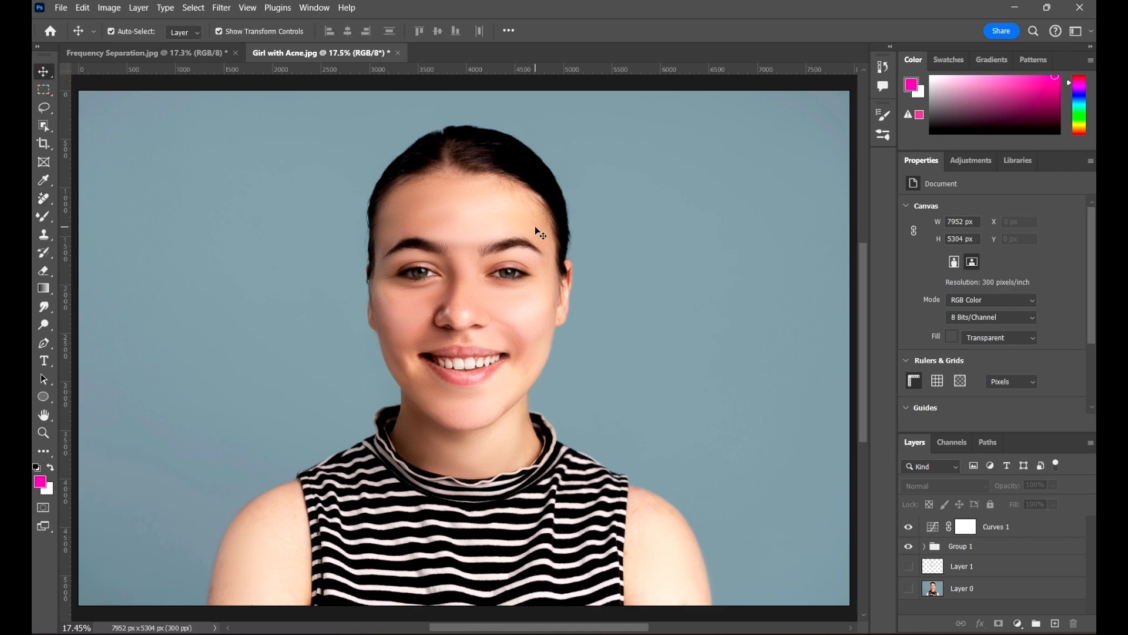